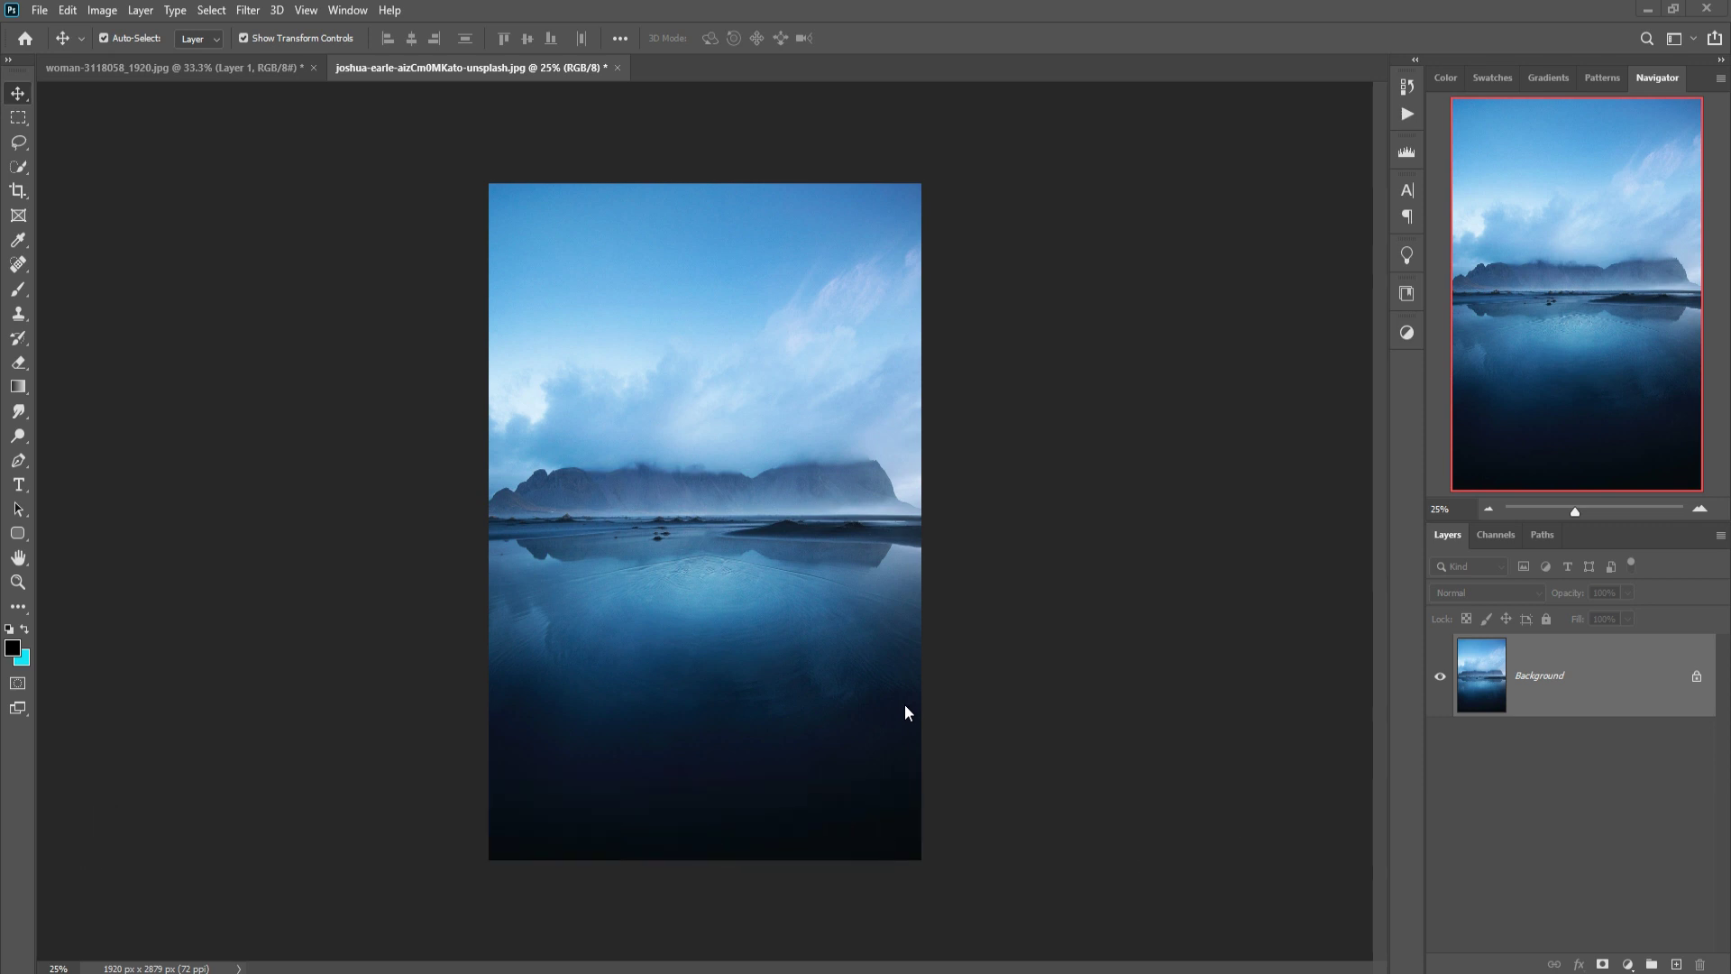
# - Create a new 1280 x 720 px document at 300 ppi with a white background
pyautogui.click(41, 11)
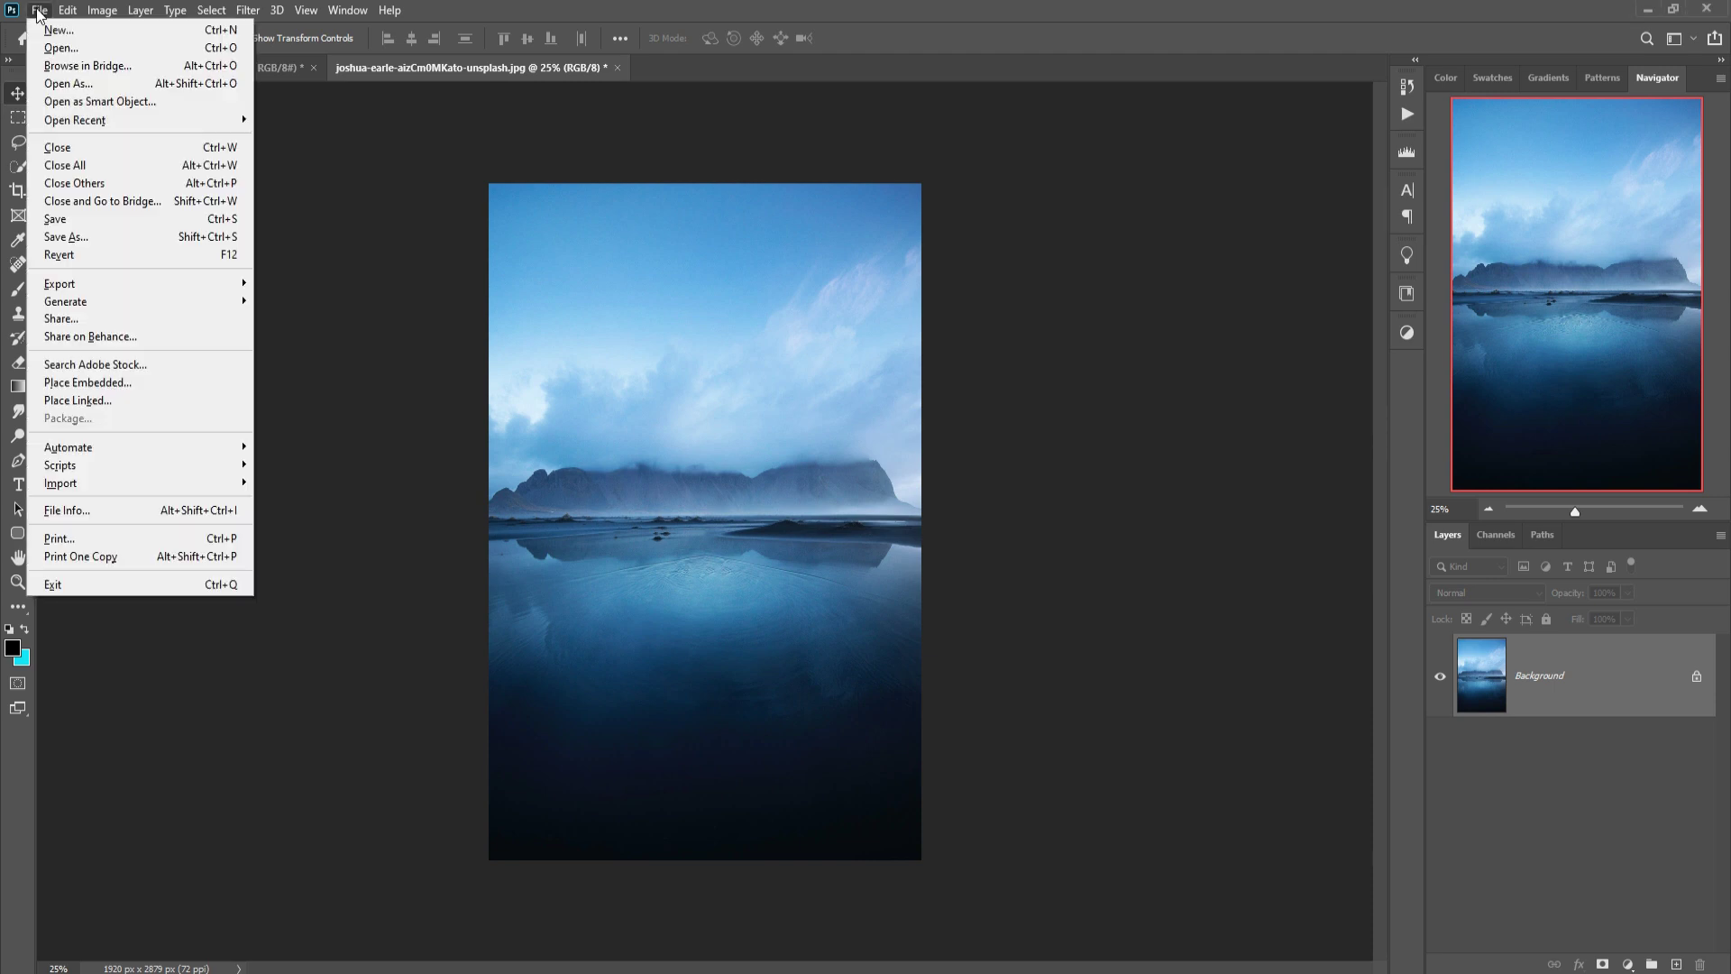
pyautogui.click(56, 34)
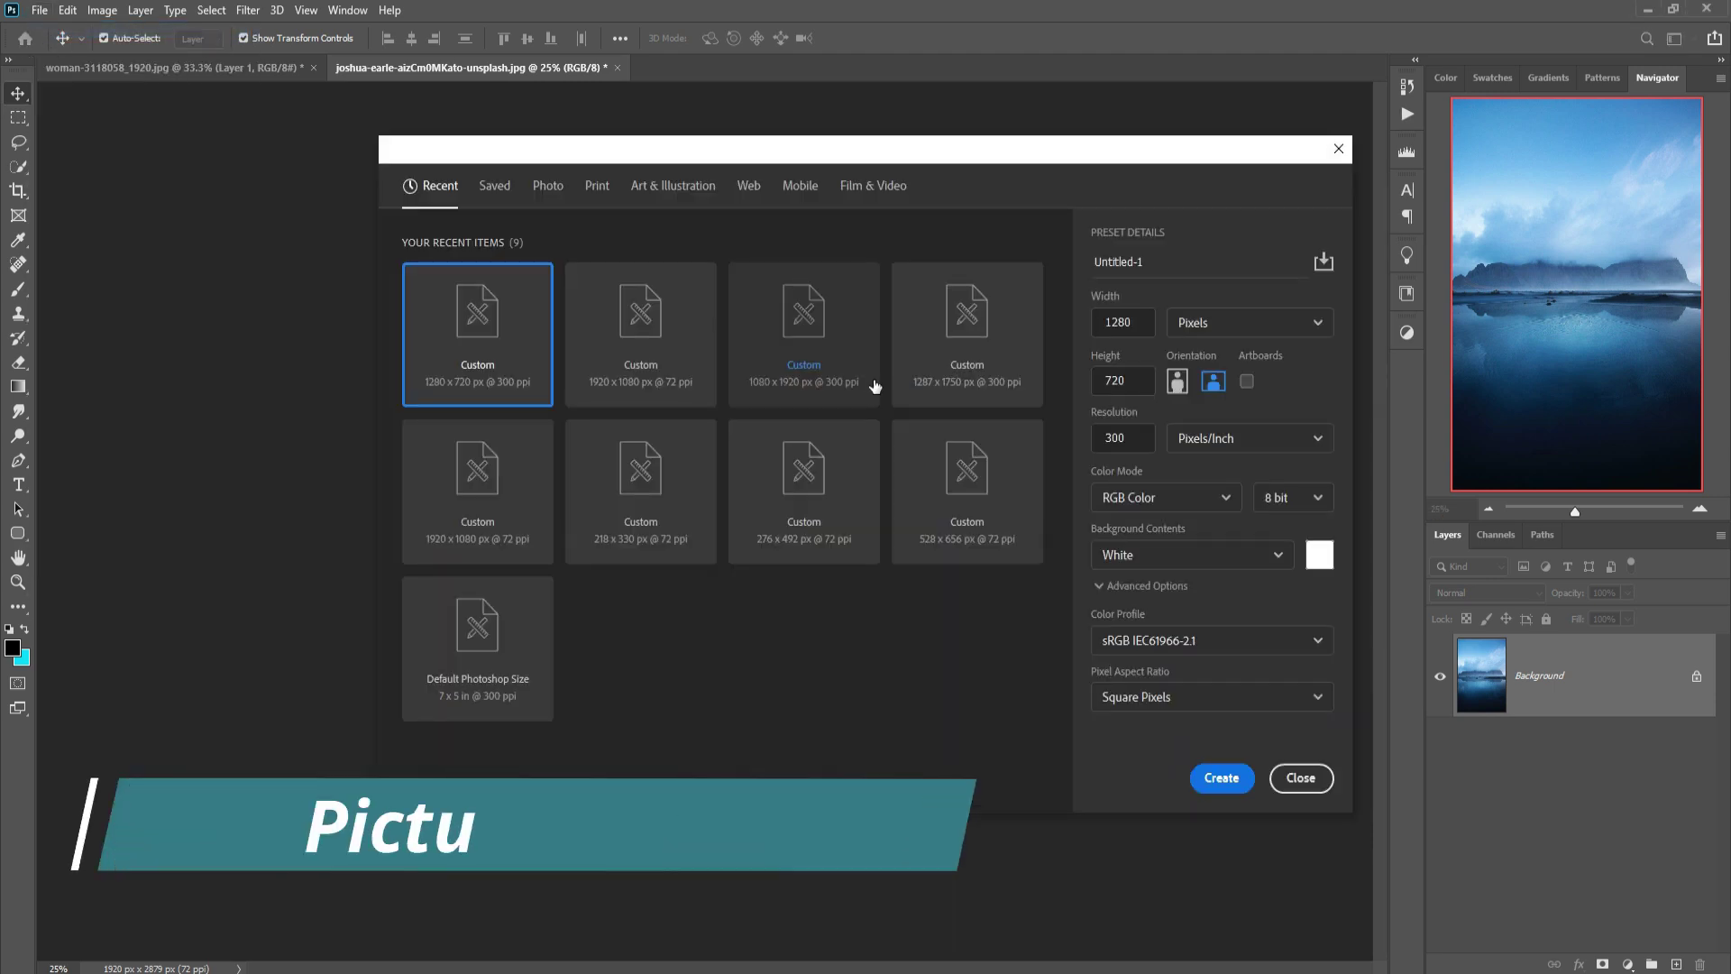
pyautogui.click(481, 326)
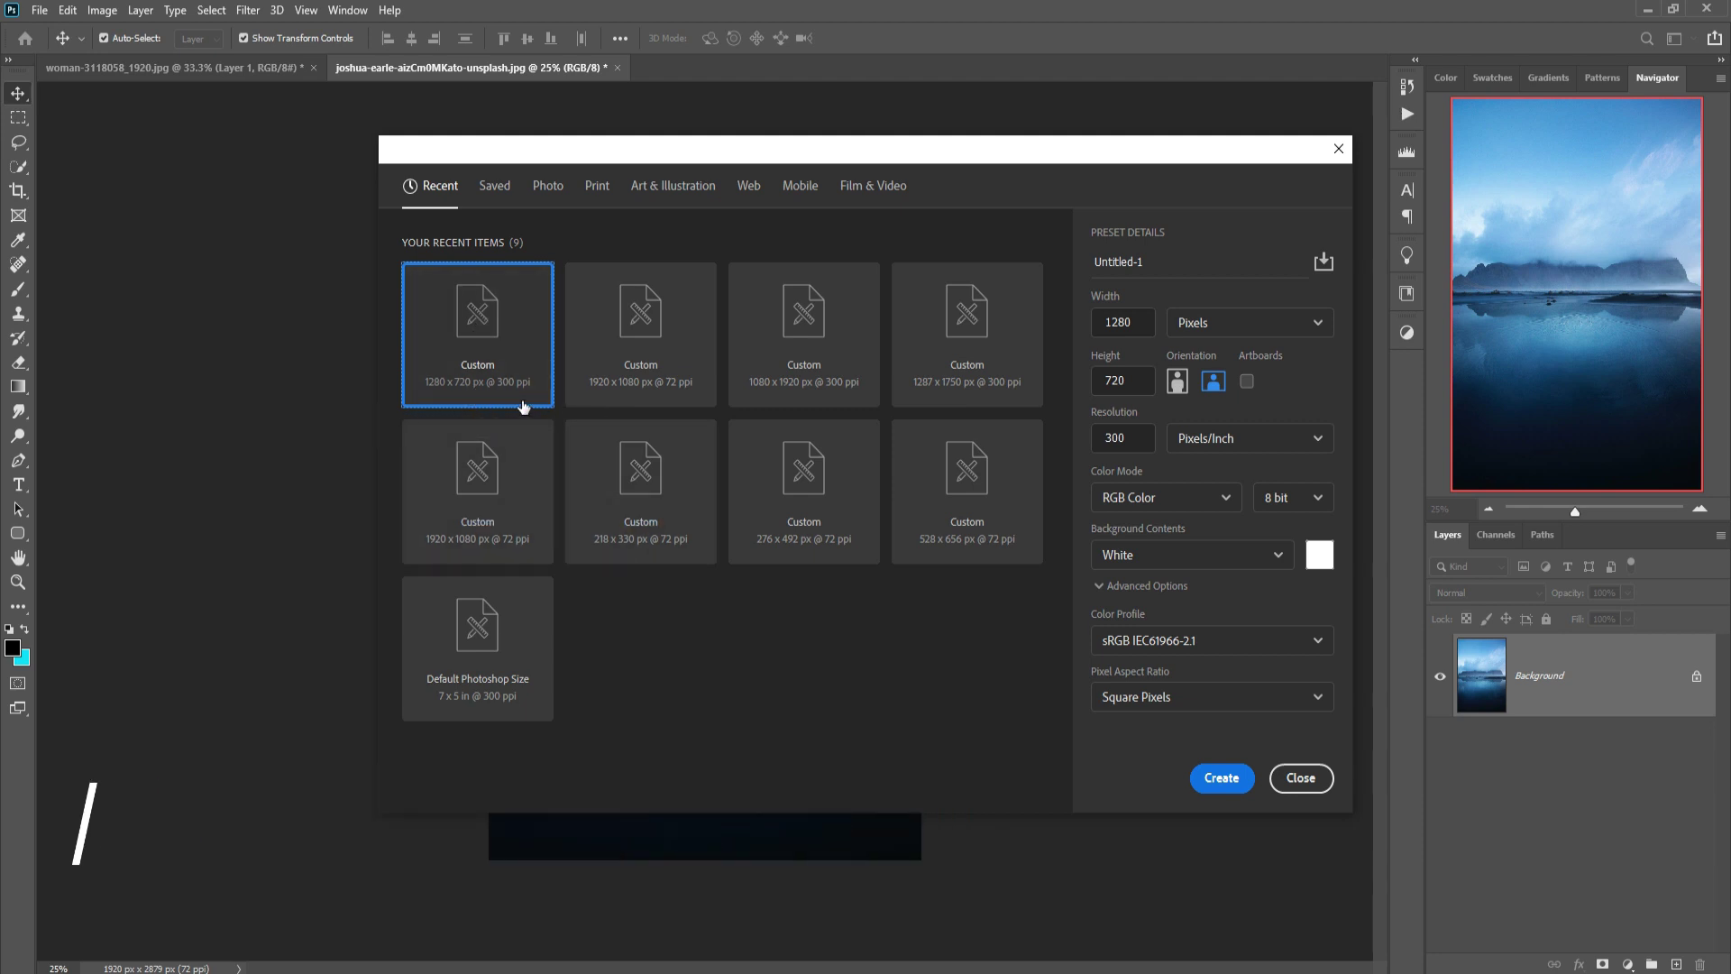
pyautogui.click(1224, 779)
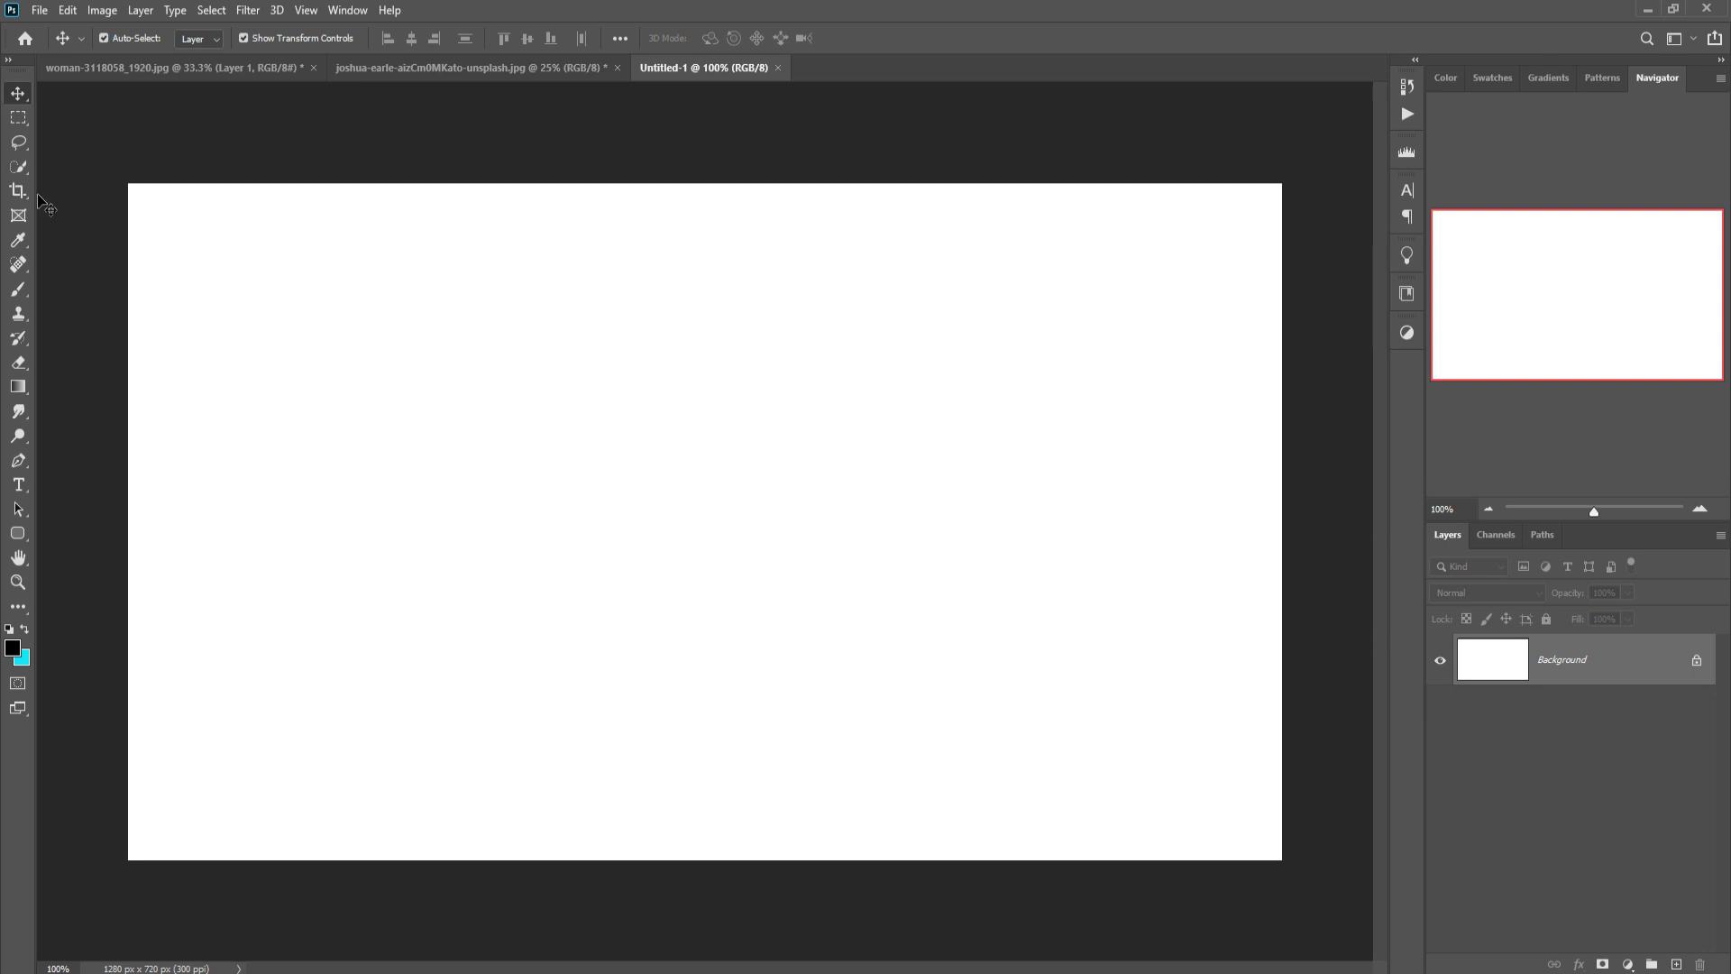
# - Copy the blue mountain lake photo onto the blank canvas of the new document as a separate layer
pyautogui.click(18, 191)
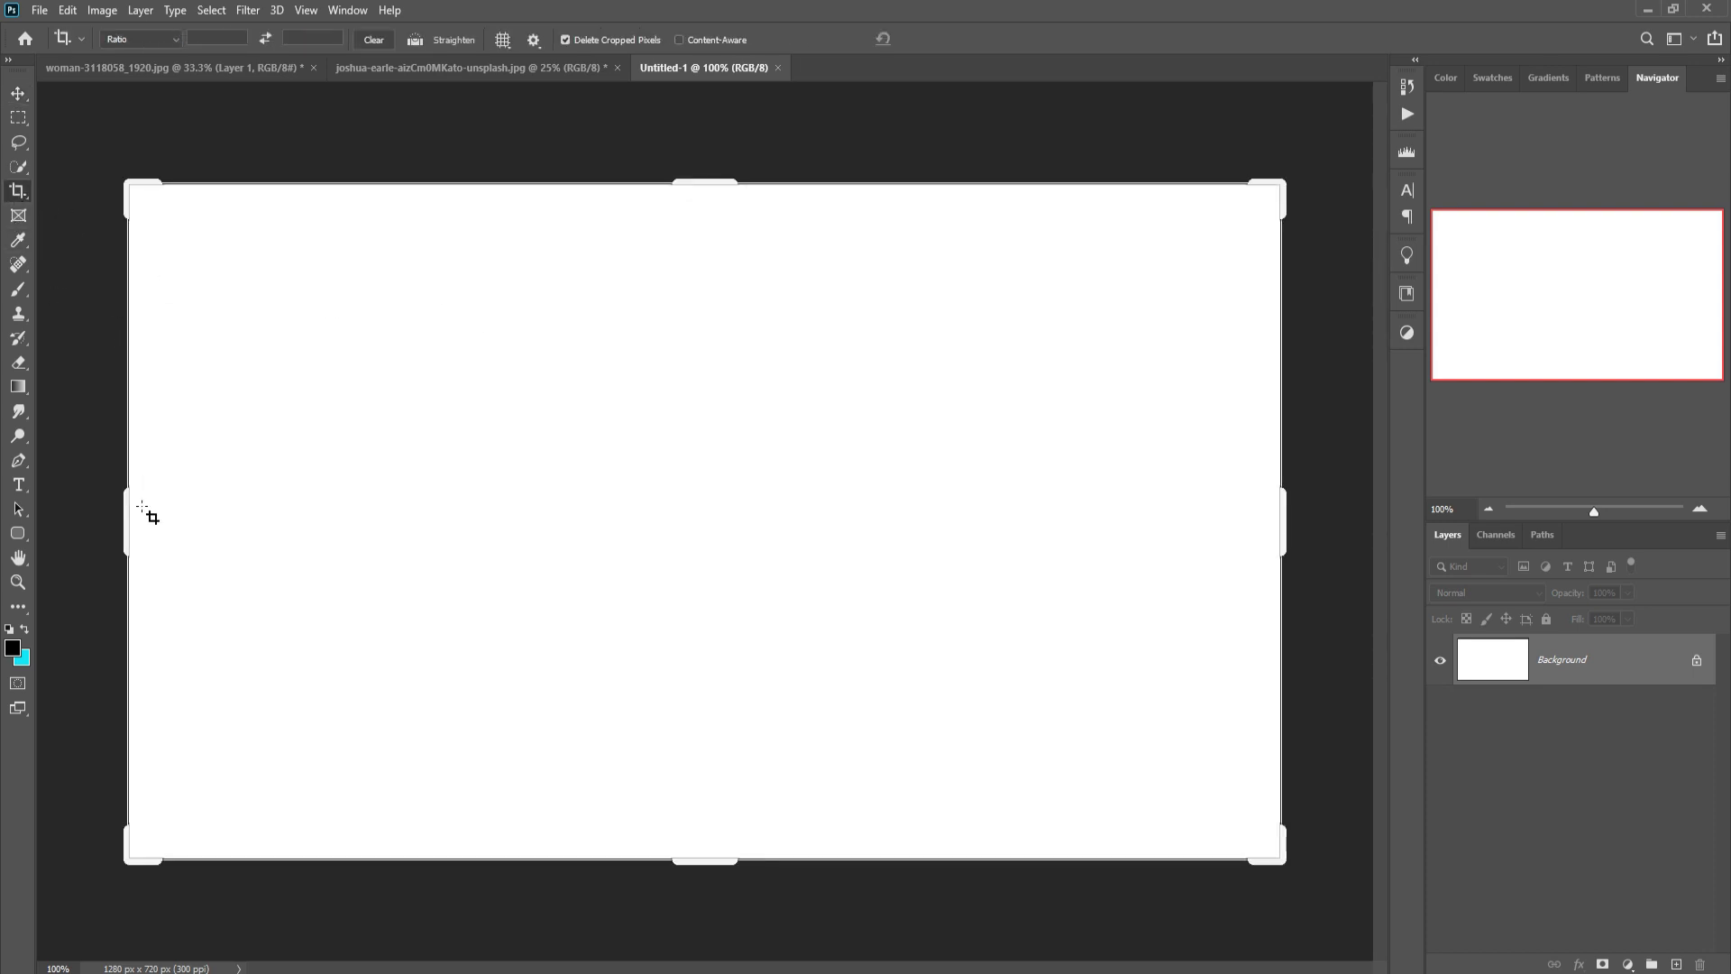
pyautogui.click(424, 67)
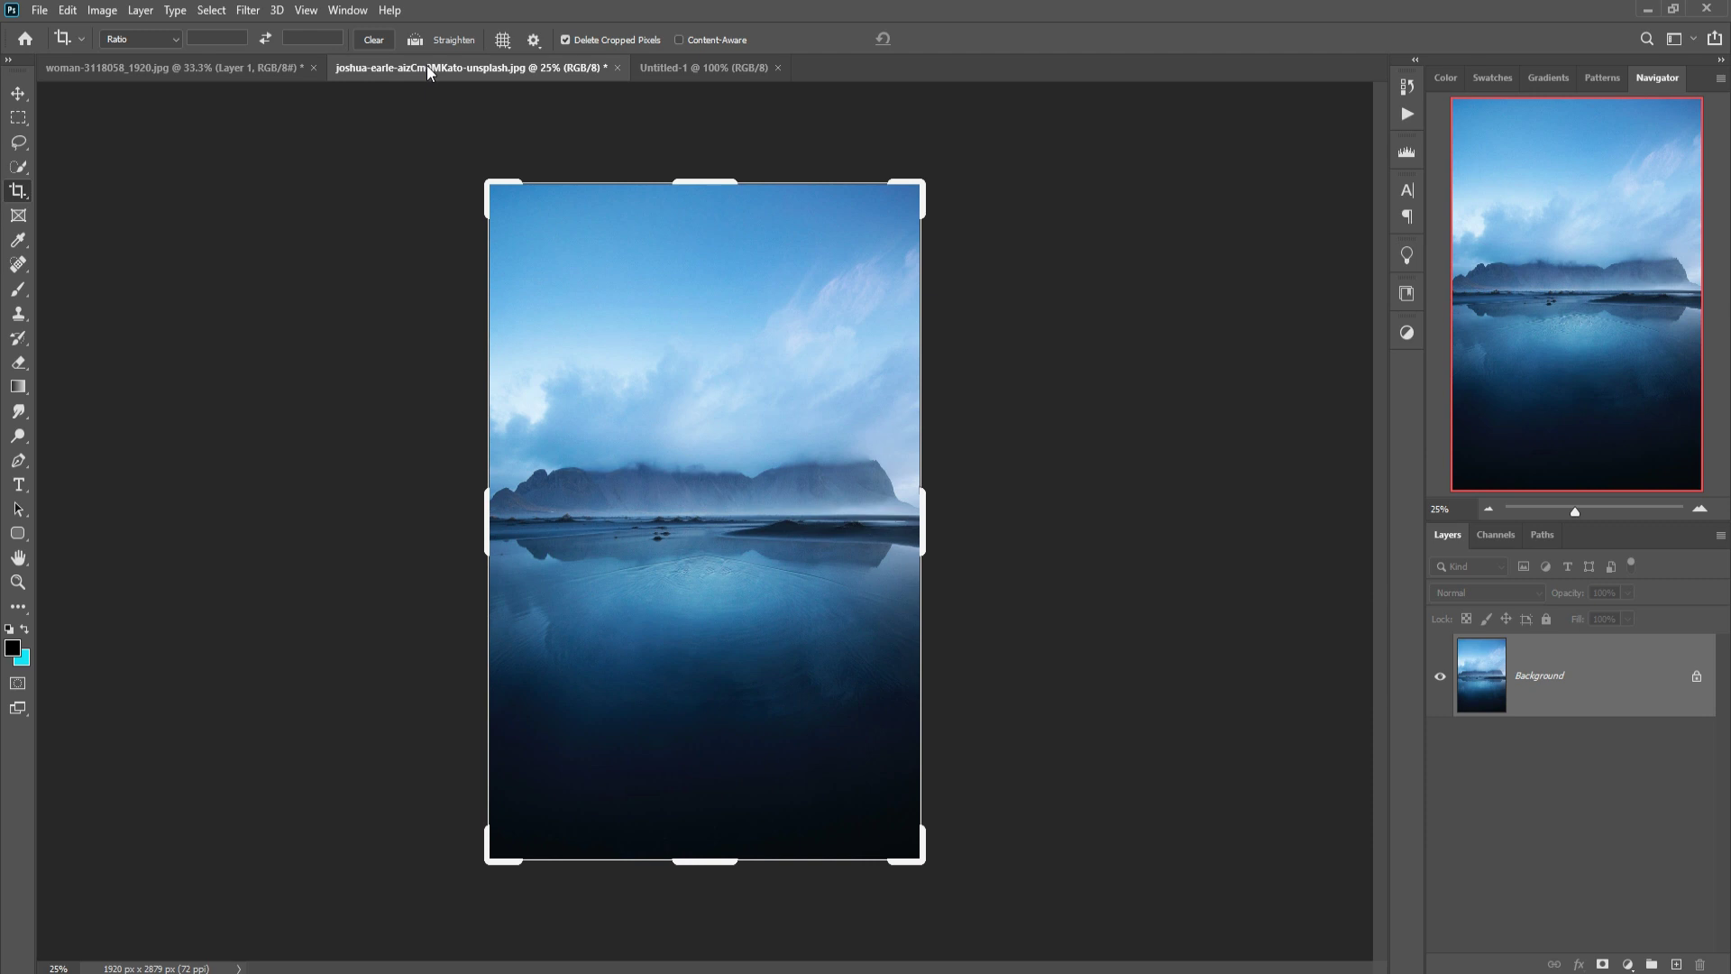
pyautogui.click(18, 93)
pyautogui.moveTo(490, 70); pyautogui.dragTo(979, 144)
pyautogui.moveTo(982, 382); pyautogui.dragTo(661, 403)
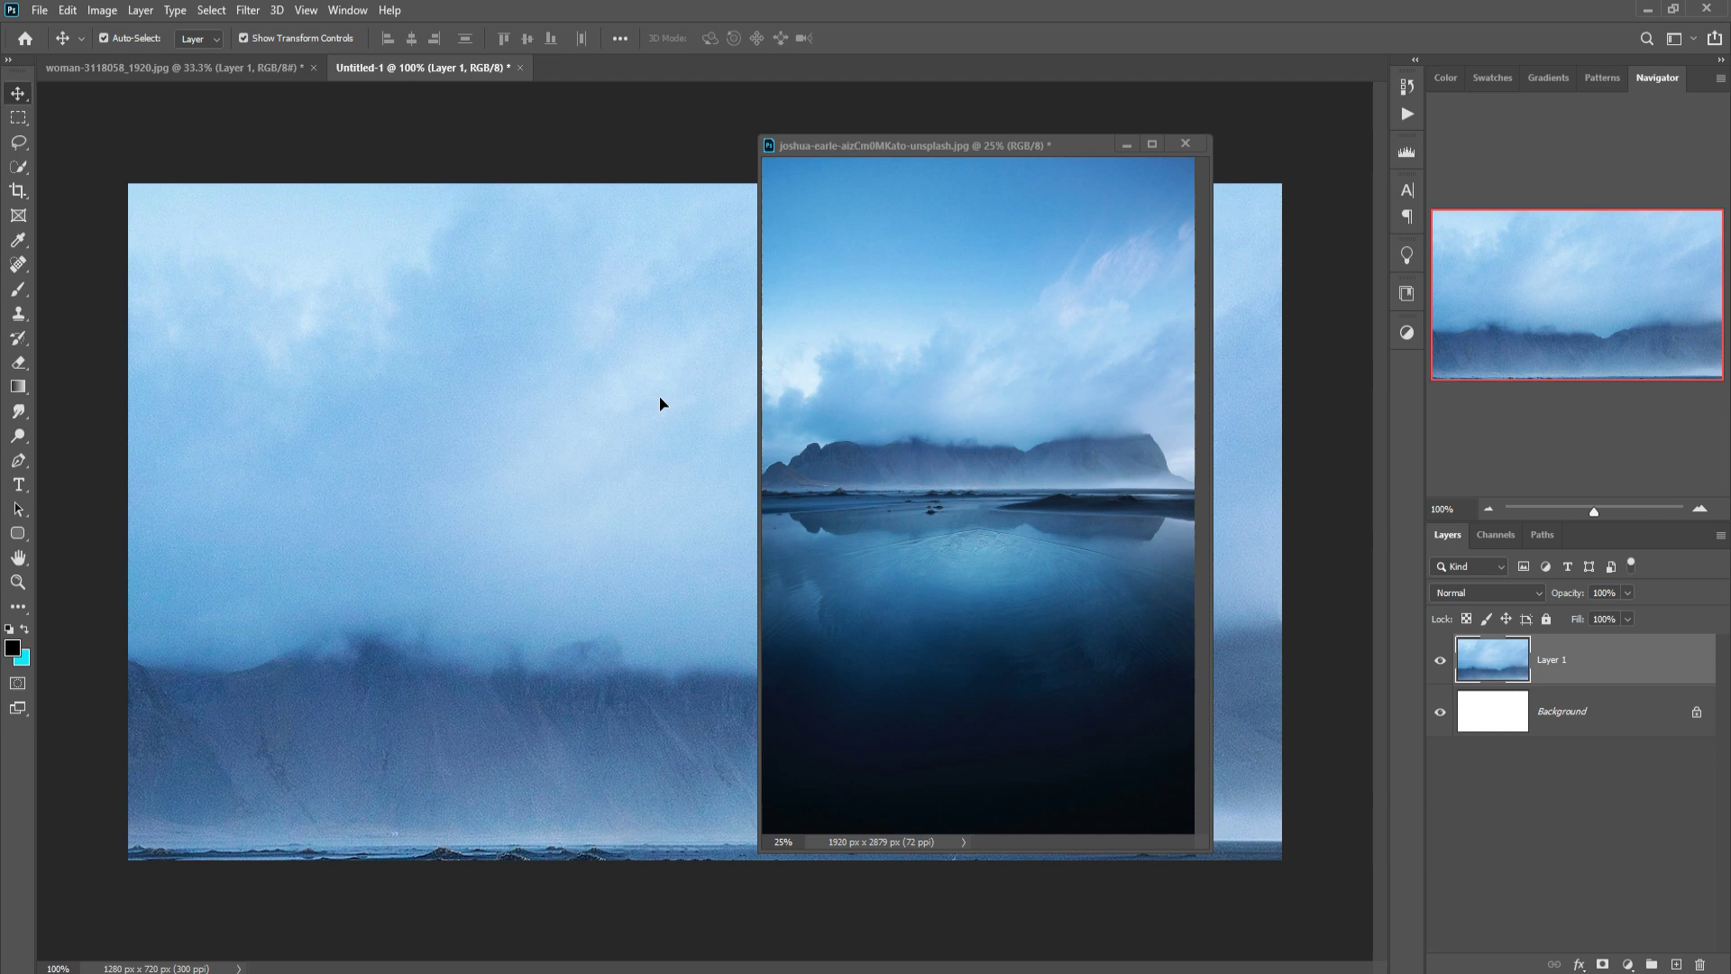
# - Minimize the source photo and reposition the landscape so the mountains, shoreline and rippled water fill the canvas
pyautogui.click(1127, 144)
pyautogui.moveTo(916, 683); pyautogui.dragTo(988, 479)
pyautogui.moveTo(877, 459); pyautogui.dragTo(858, 467)
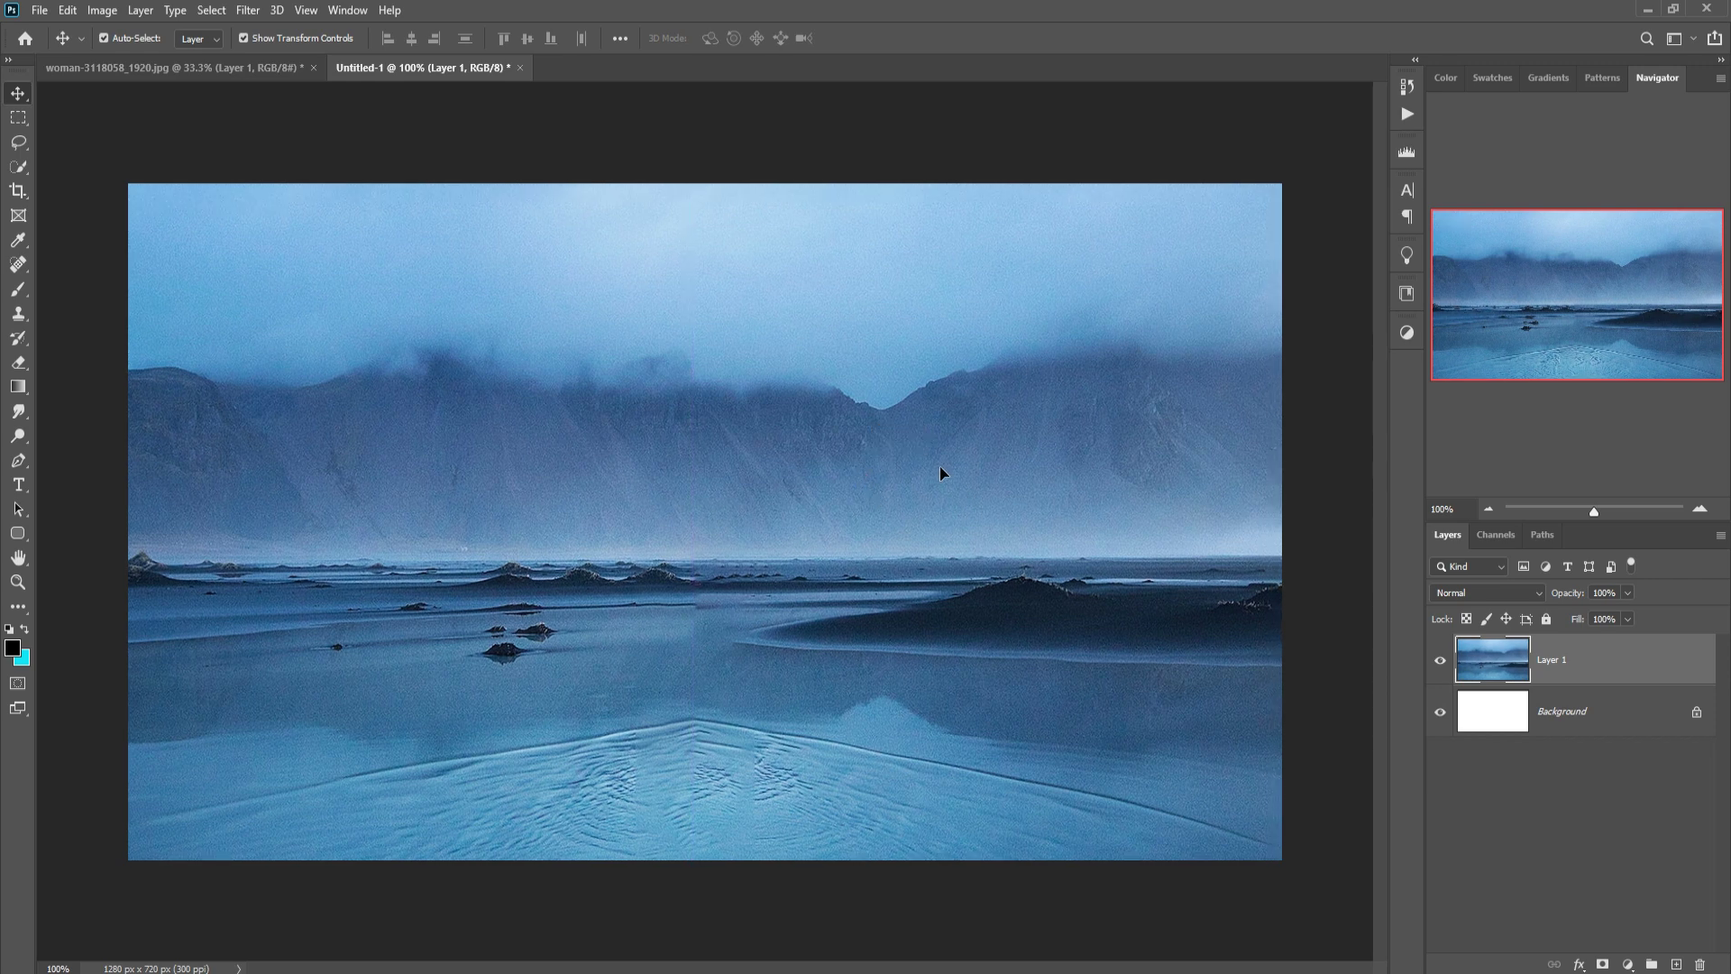
# - Duplicate the landscape layer as Layer 1 copy within the same document
pyautogui.rightClick(1642, 653)
pyautogui.click(1449, 283)
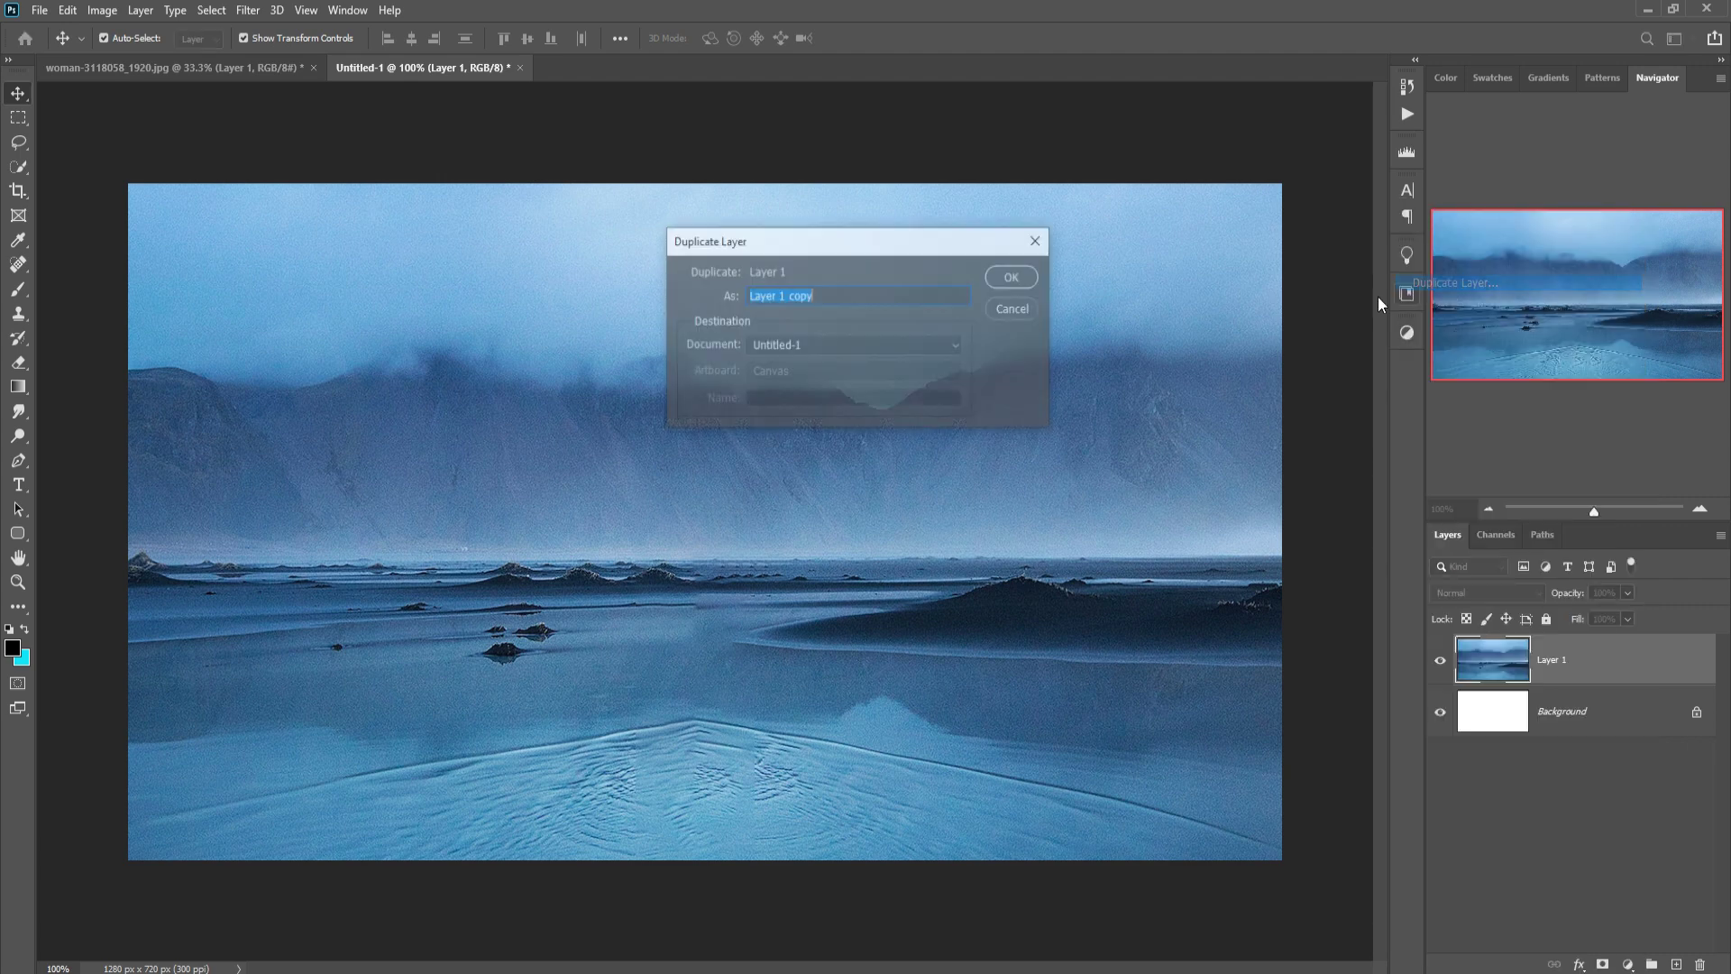
pyautogui.click(1020, 279)
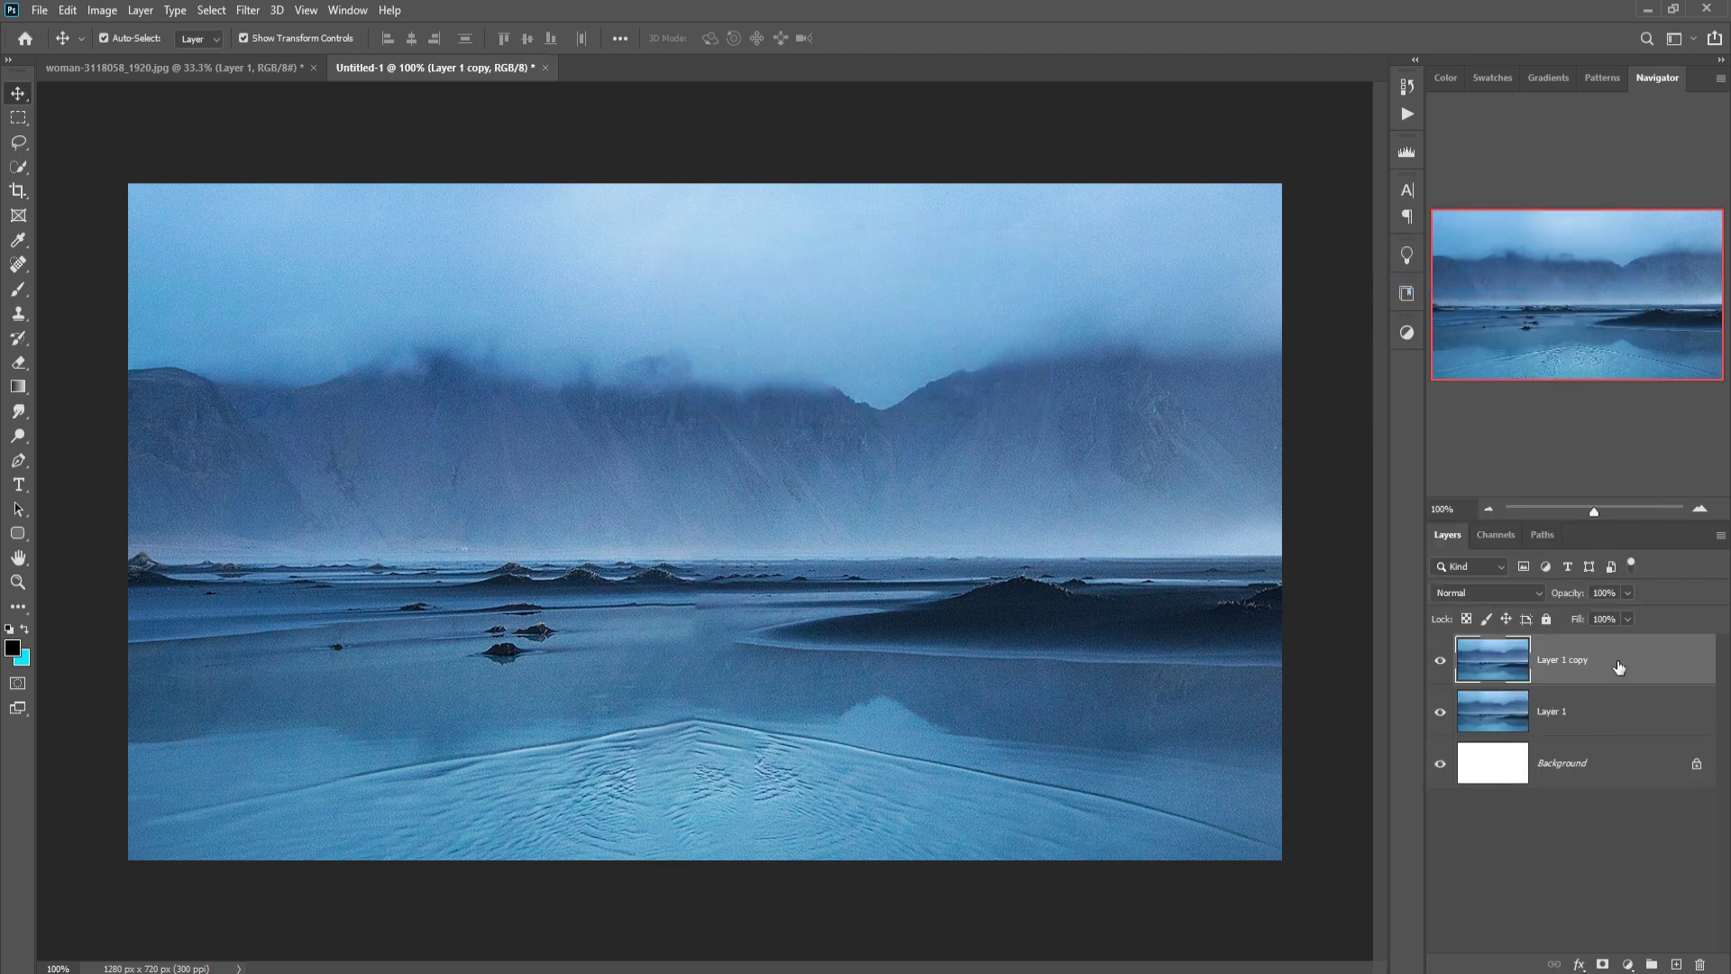
# - Apply the Camera Raw Filter to the duplicated landscape layer with its saturation raised slightly
pyautogui.click(236, 11)
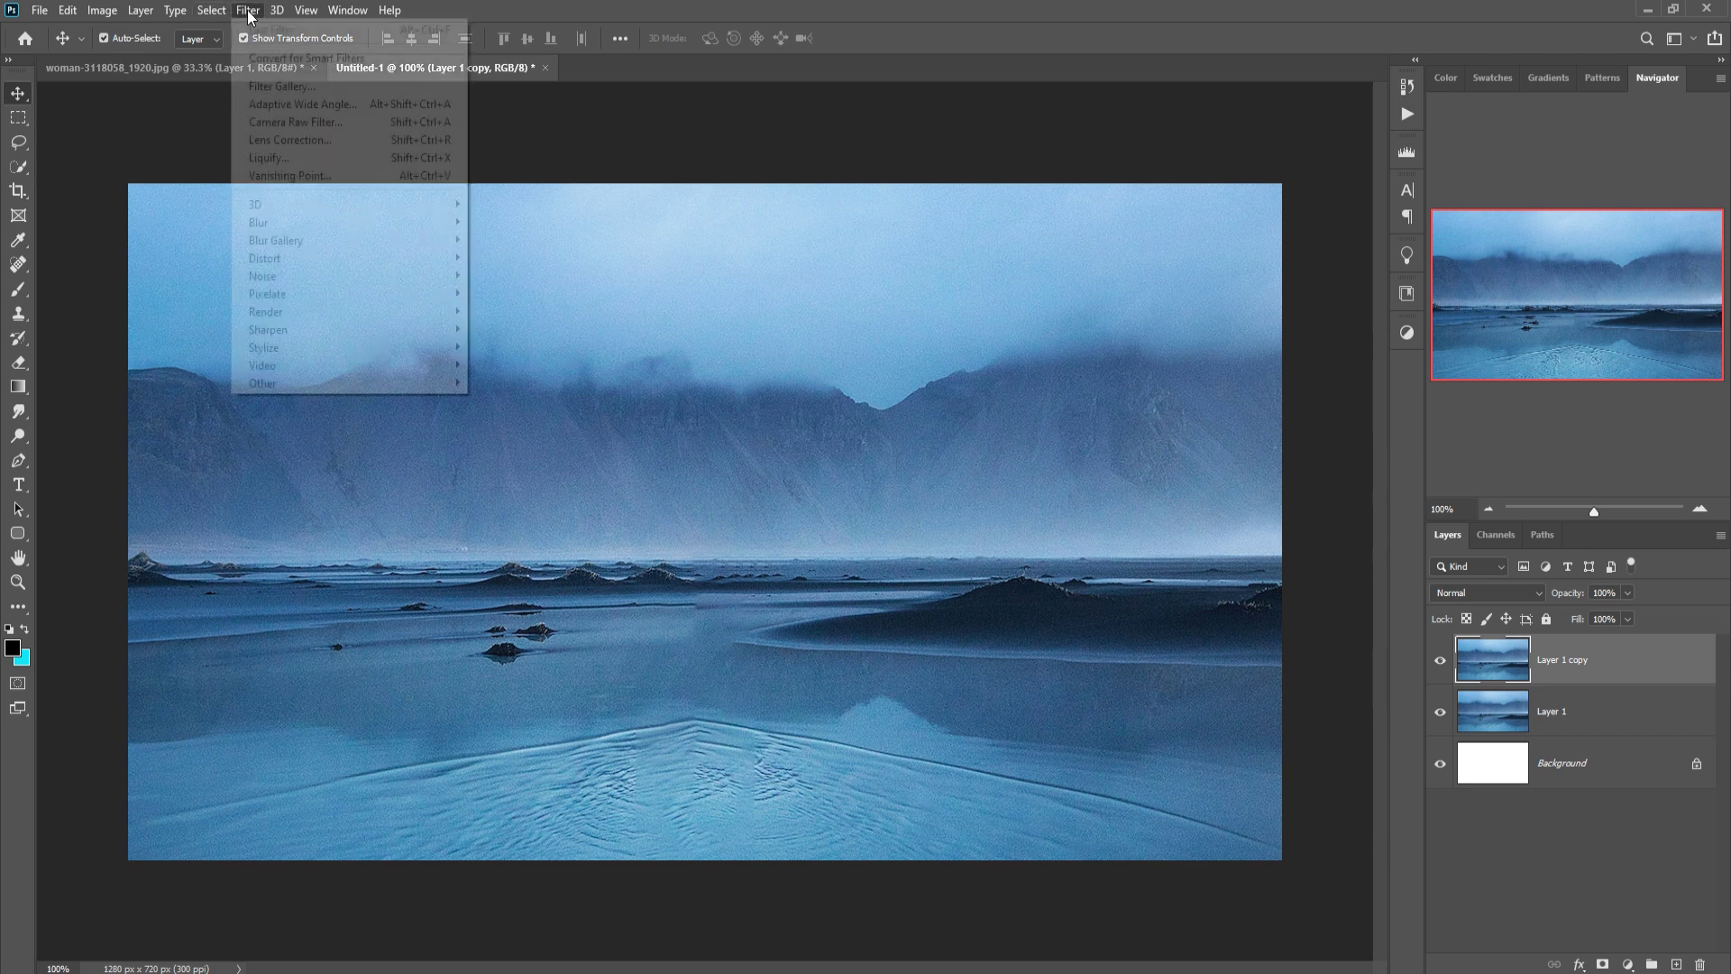
pyautogui.click(276, 122)
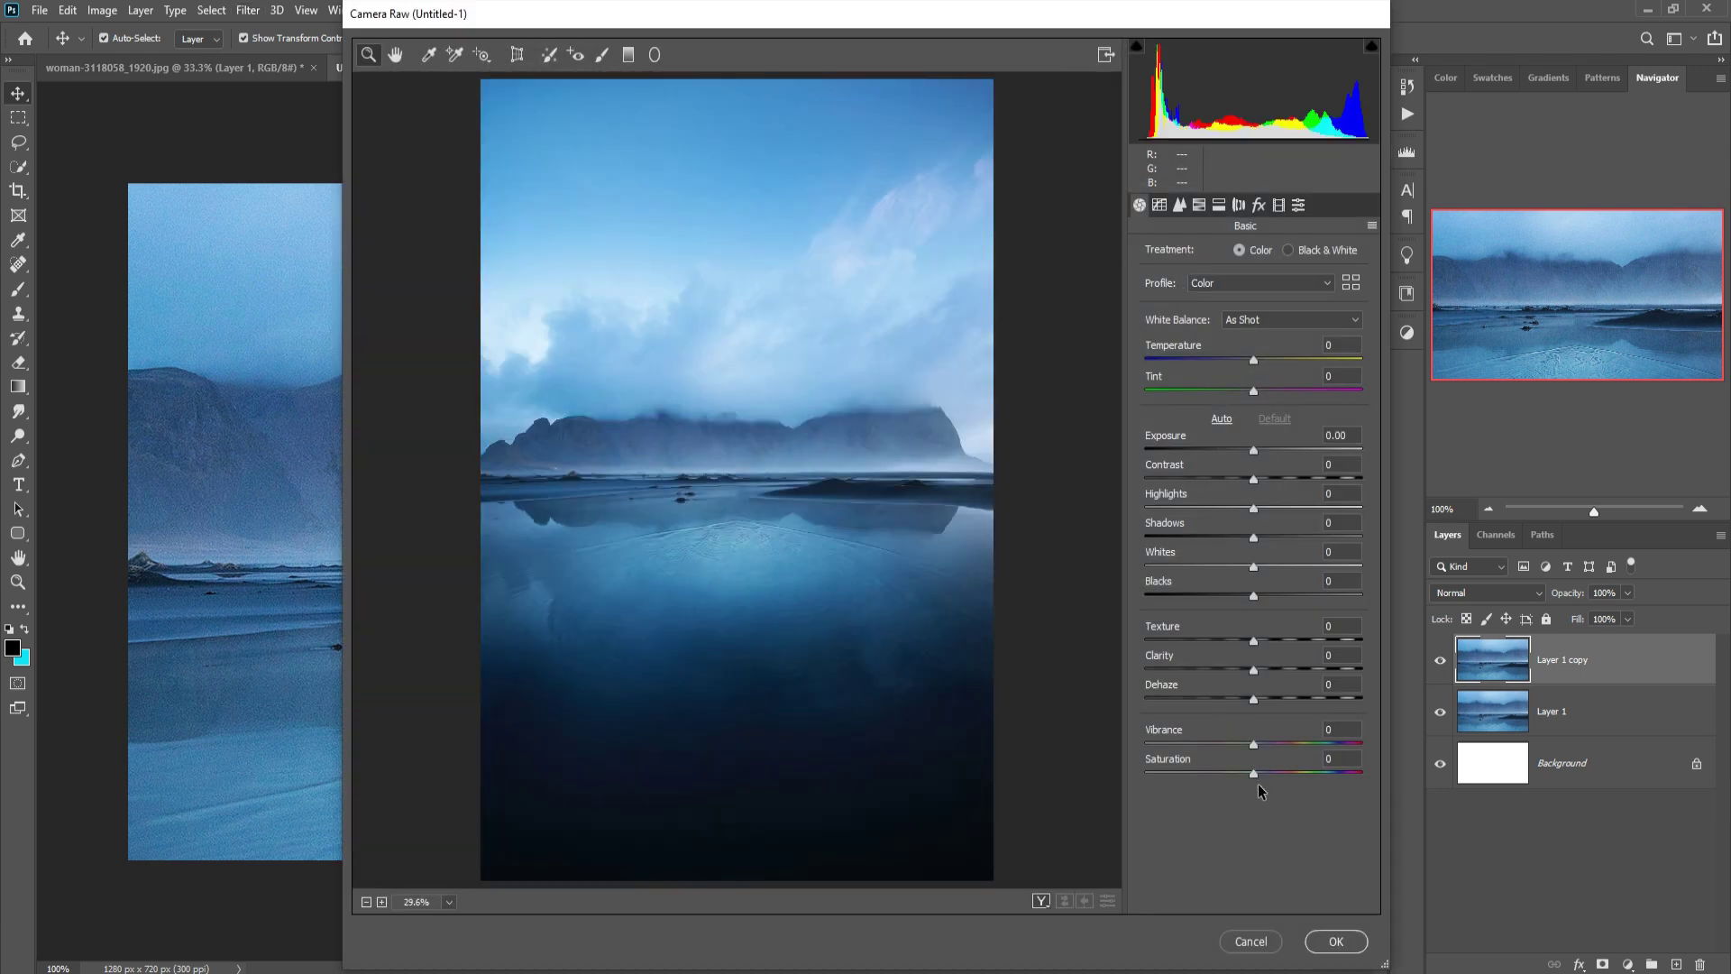
pyautogui.moveTo(1253, 771); pyautogui.dragTo(1258, 770)
pyautogui.click(1336, 940)
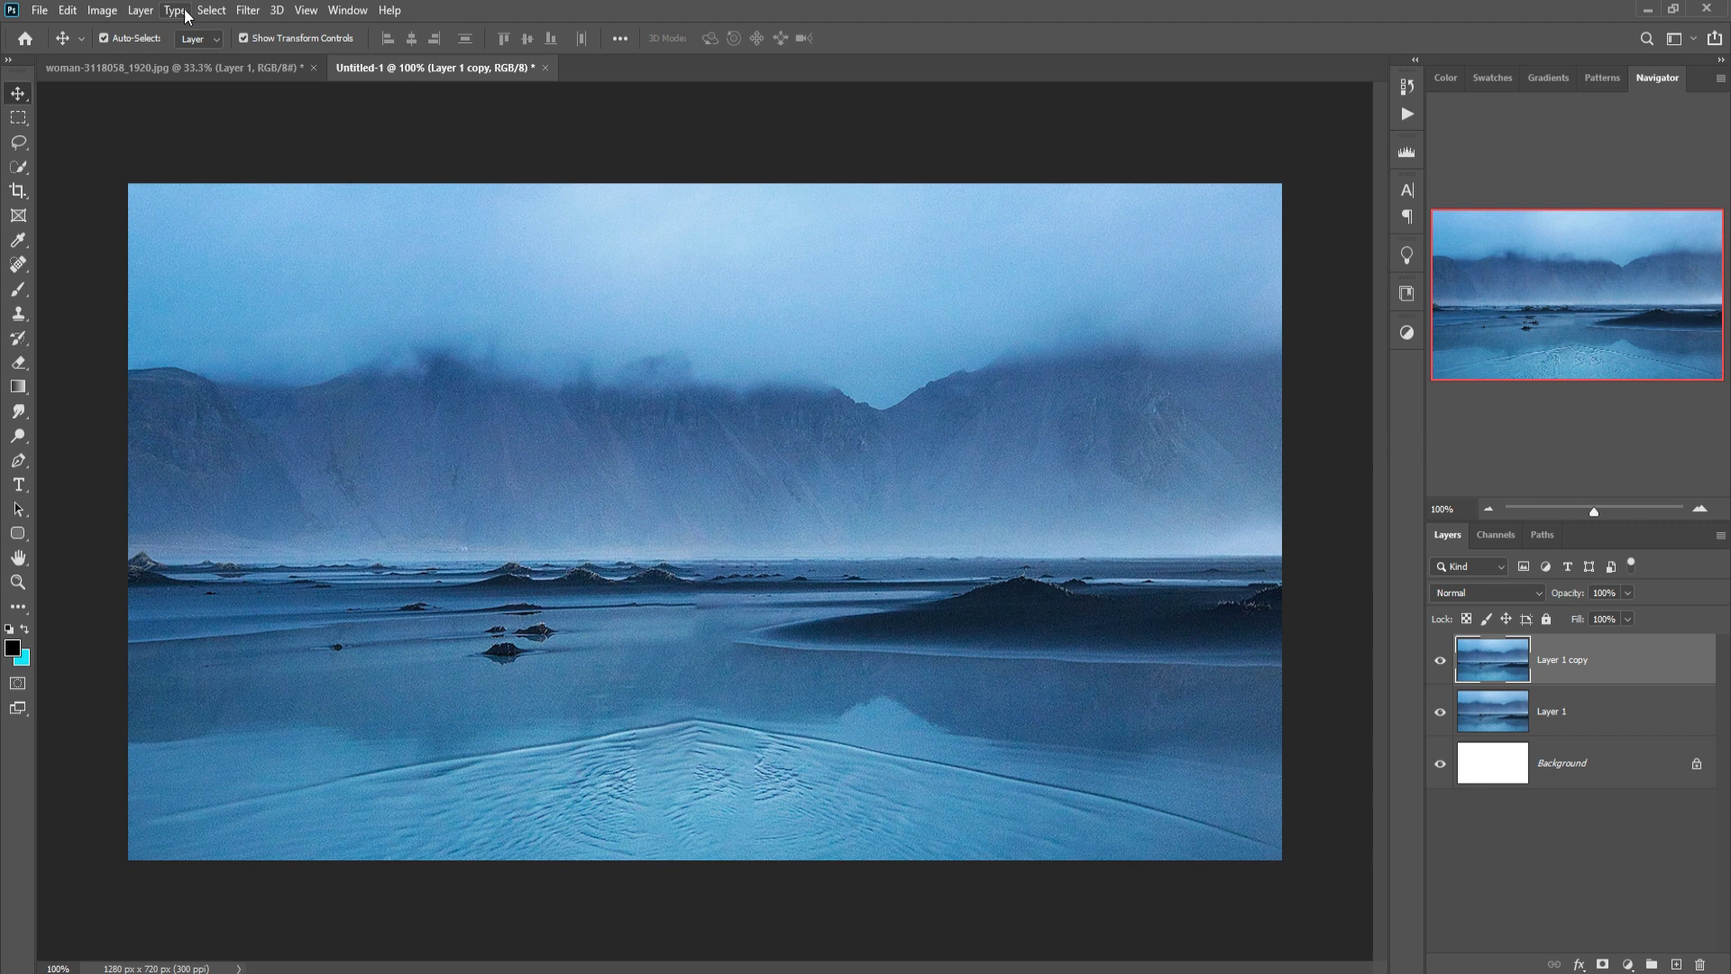
# - Apply a Gaussian Blur with a radius of 9.2 pixels to the duplicated landscape layer
pyautogui.click(249, 10)
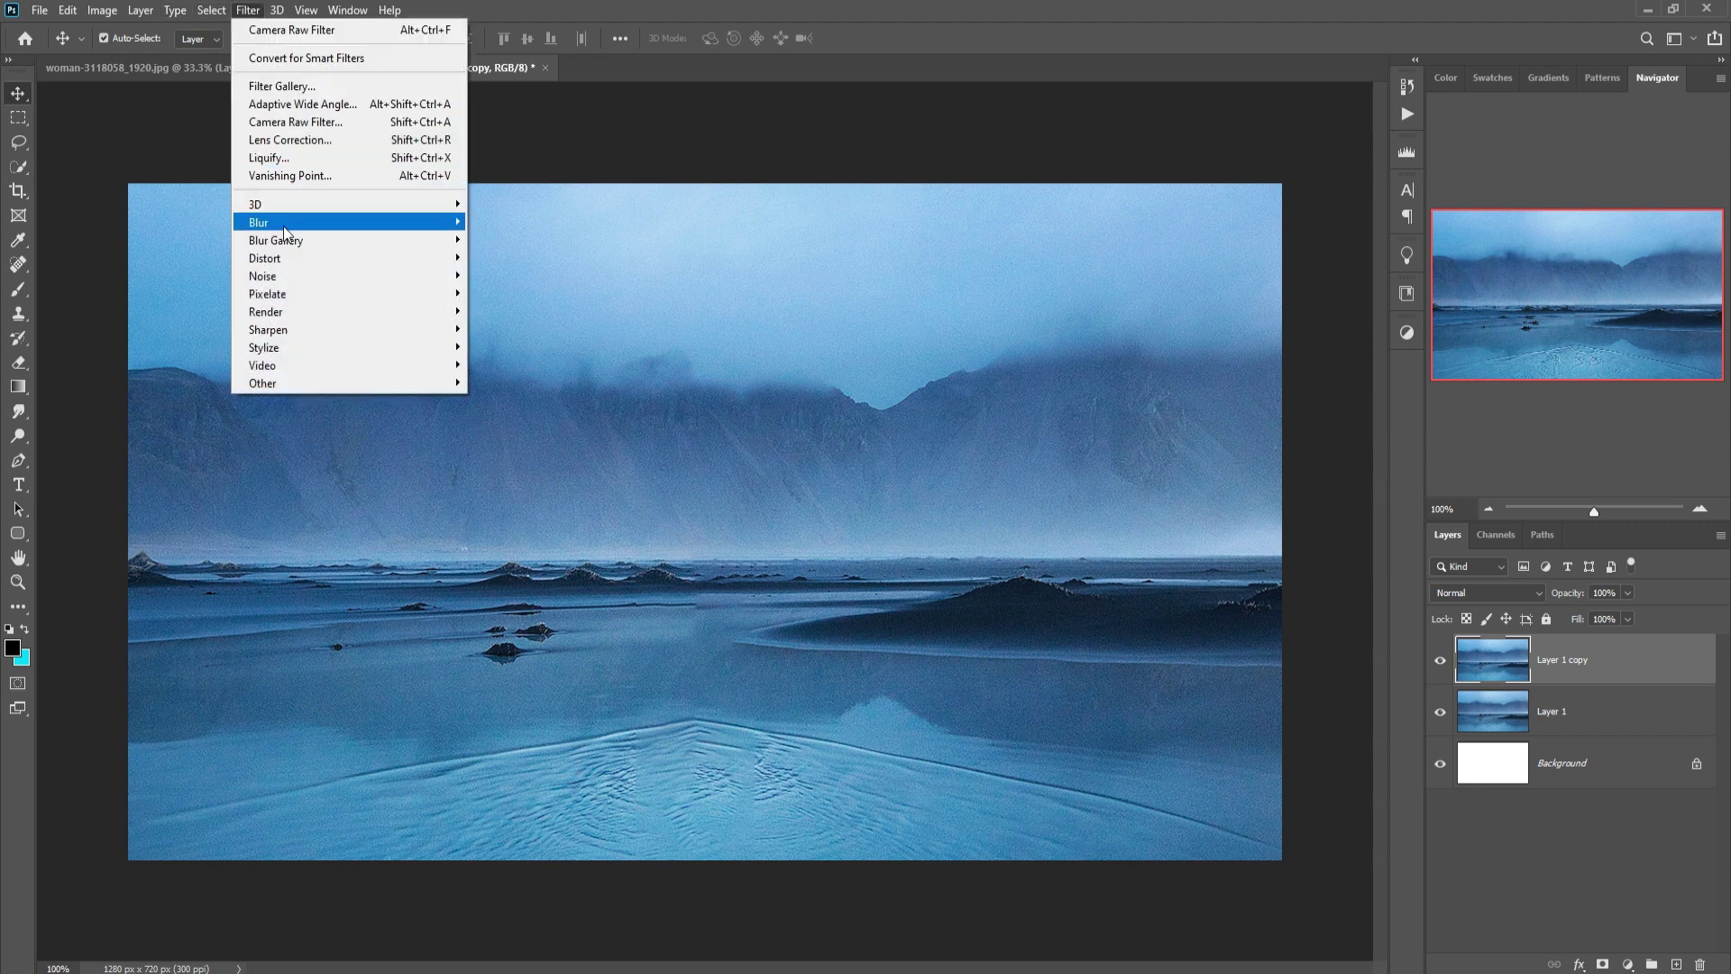
pyautogui.moveTo(282, 232)
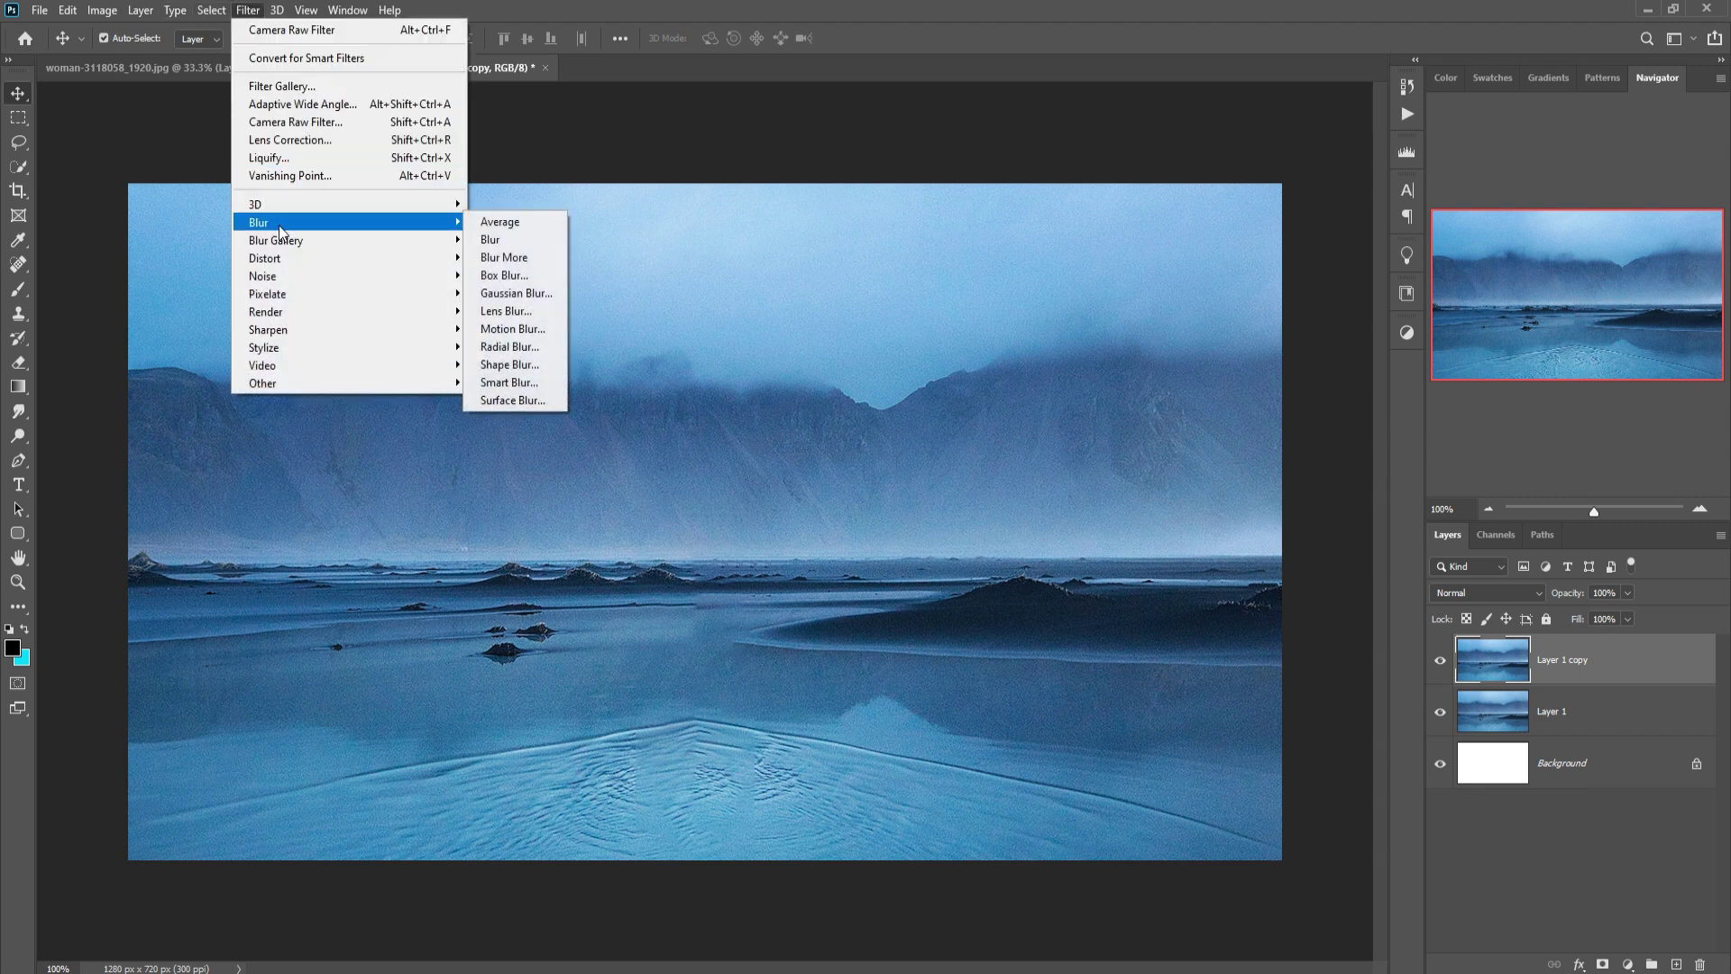
pyautogui.click(516, 293)
pyautogui.moveTo(1187, 538); pyautogui.dragTo(1167, 538)
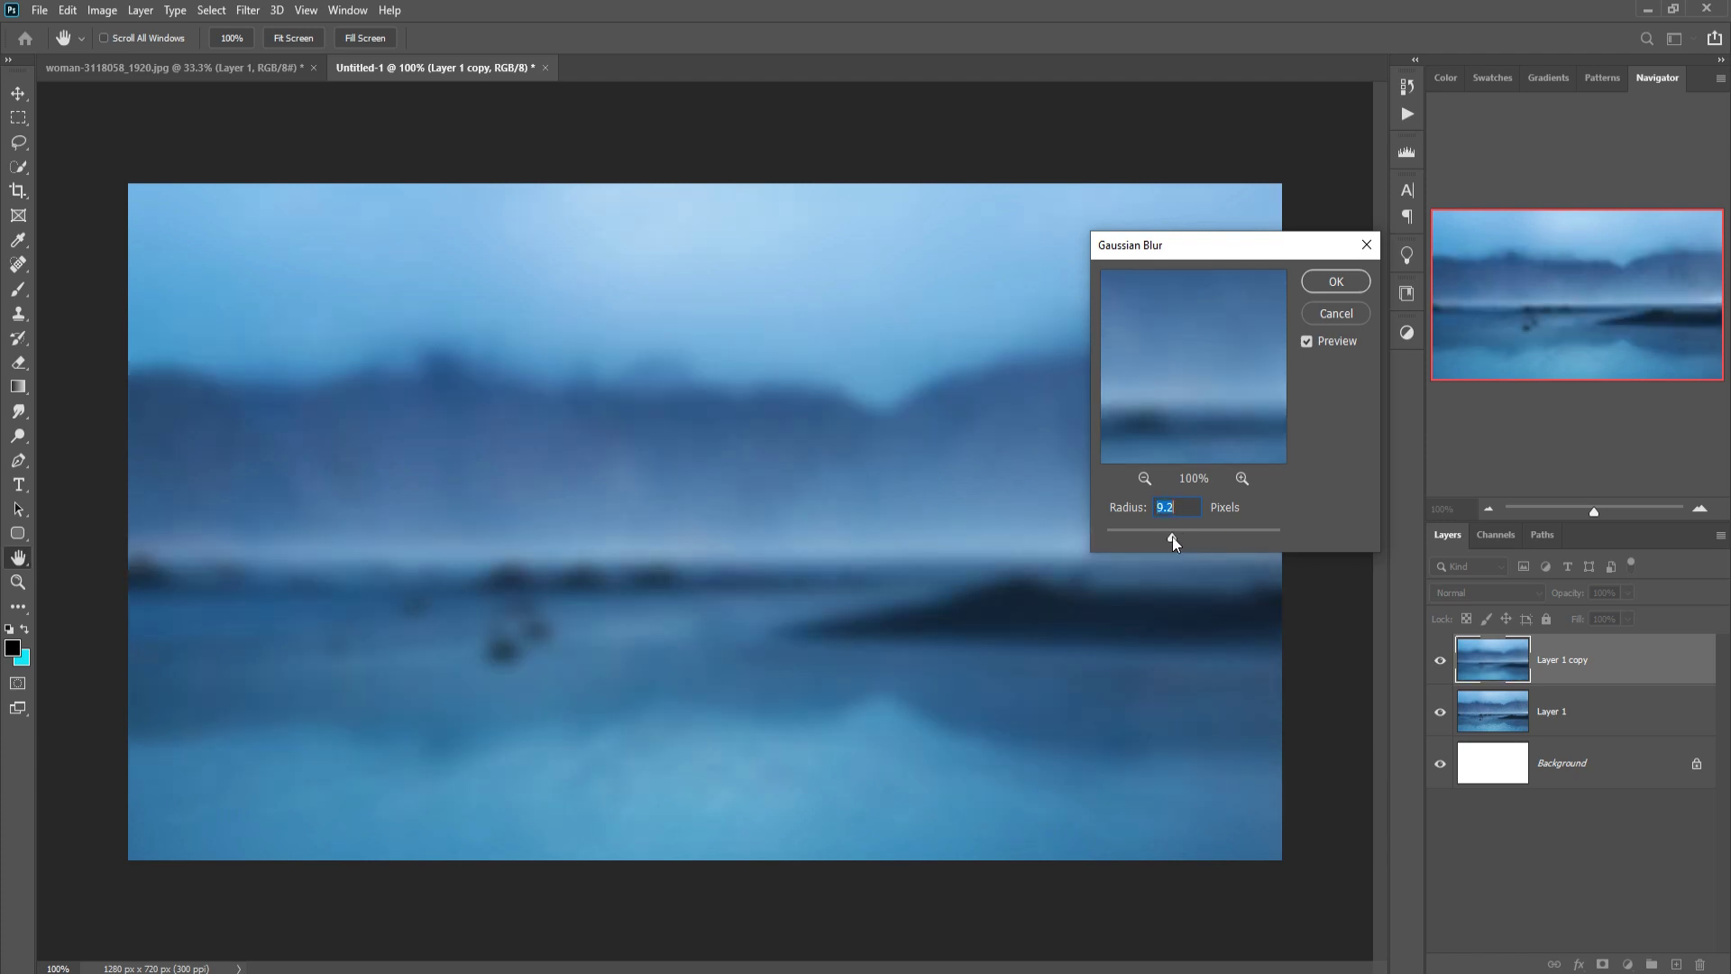
pyautogui.click(1335, 281)
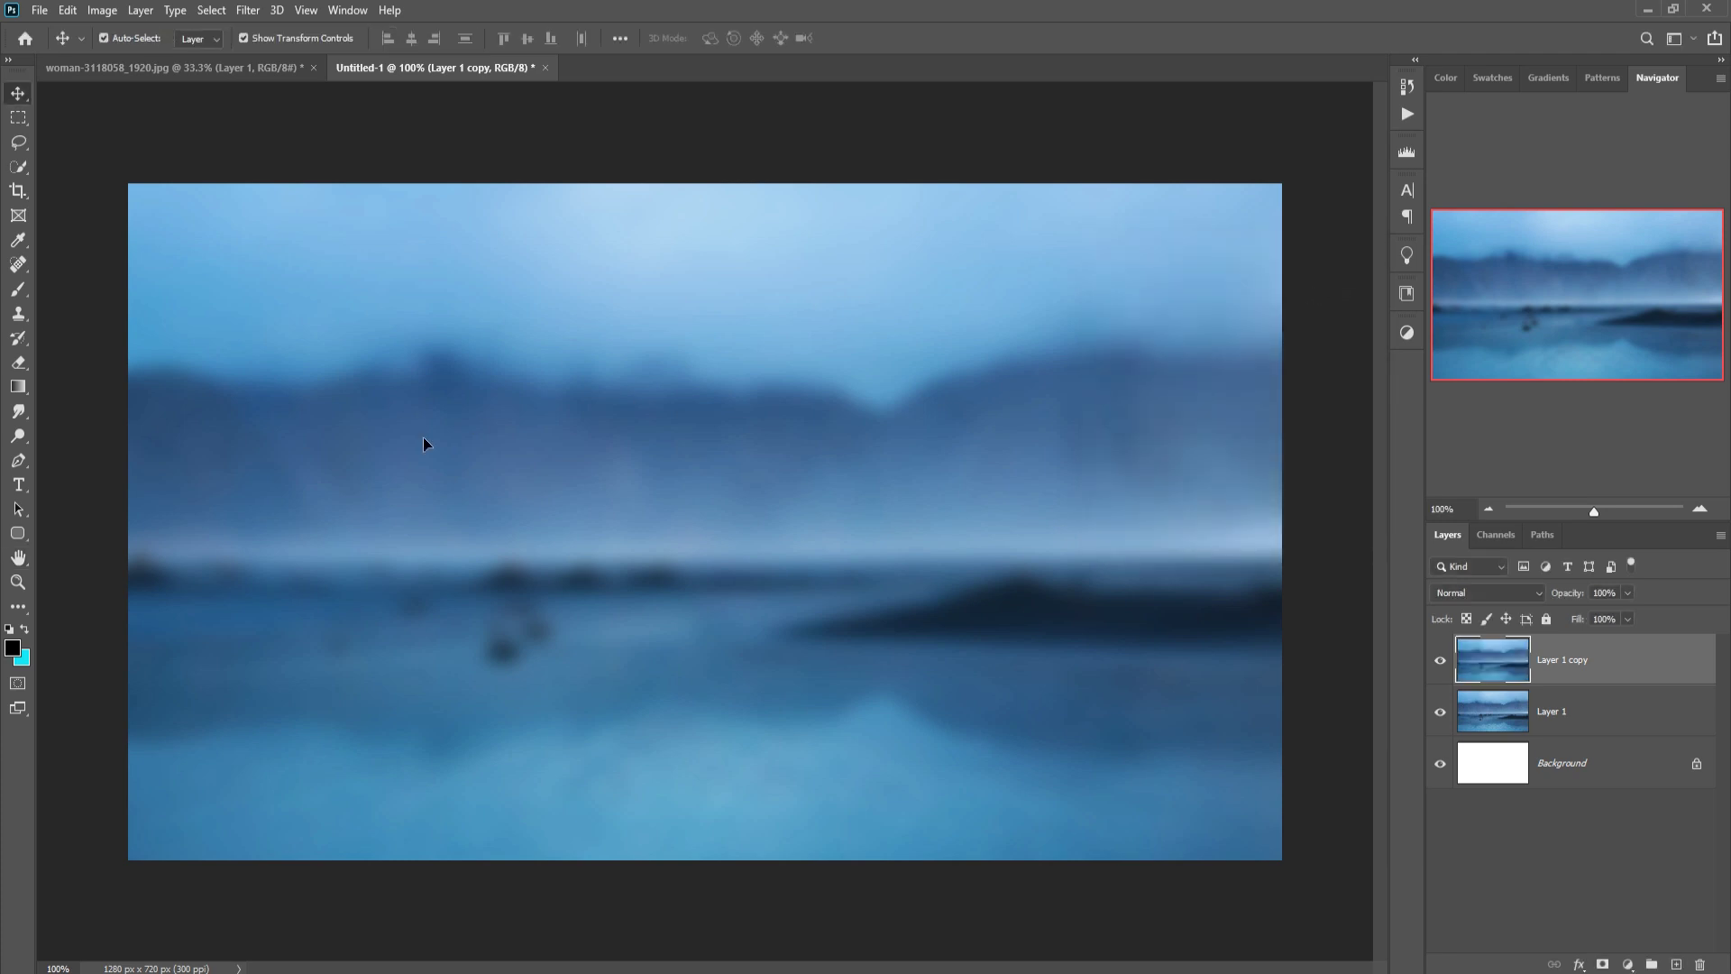
# - Copy the cut-out woman from her document into the landscape composition and minimize her source document
pyautogui.click(178, 67)
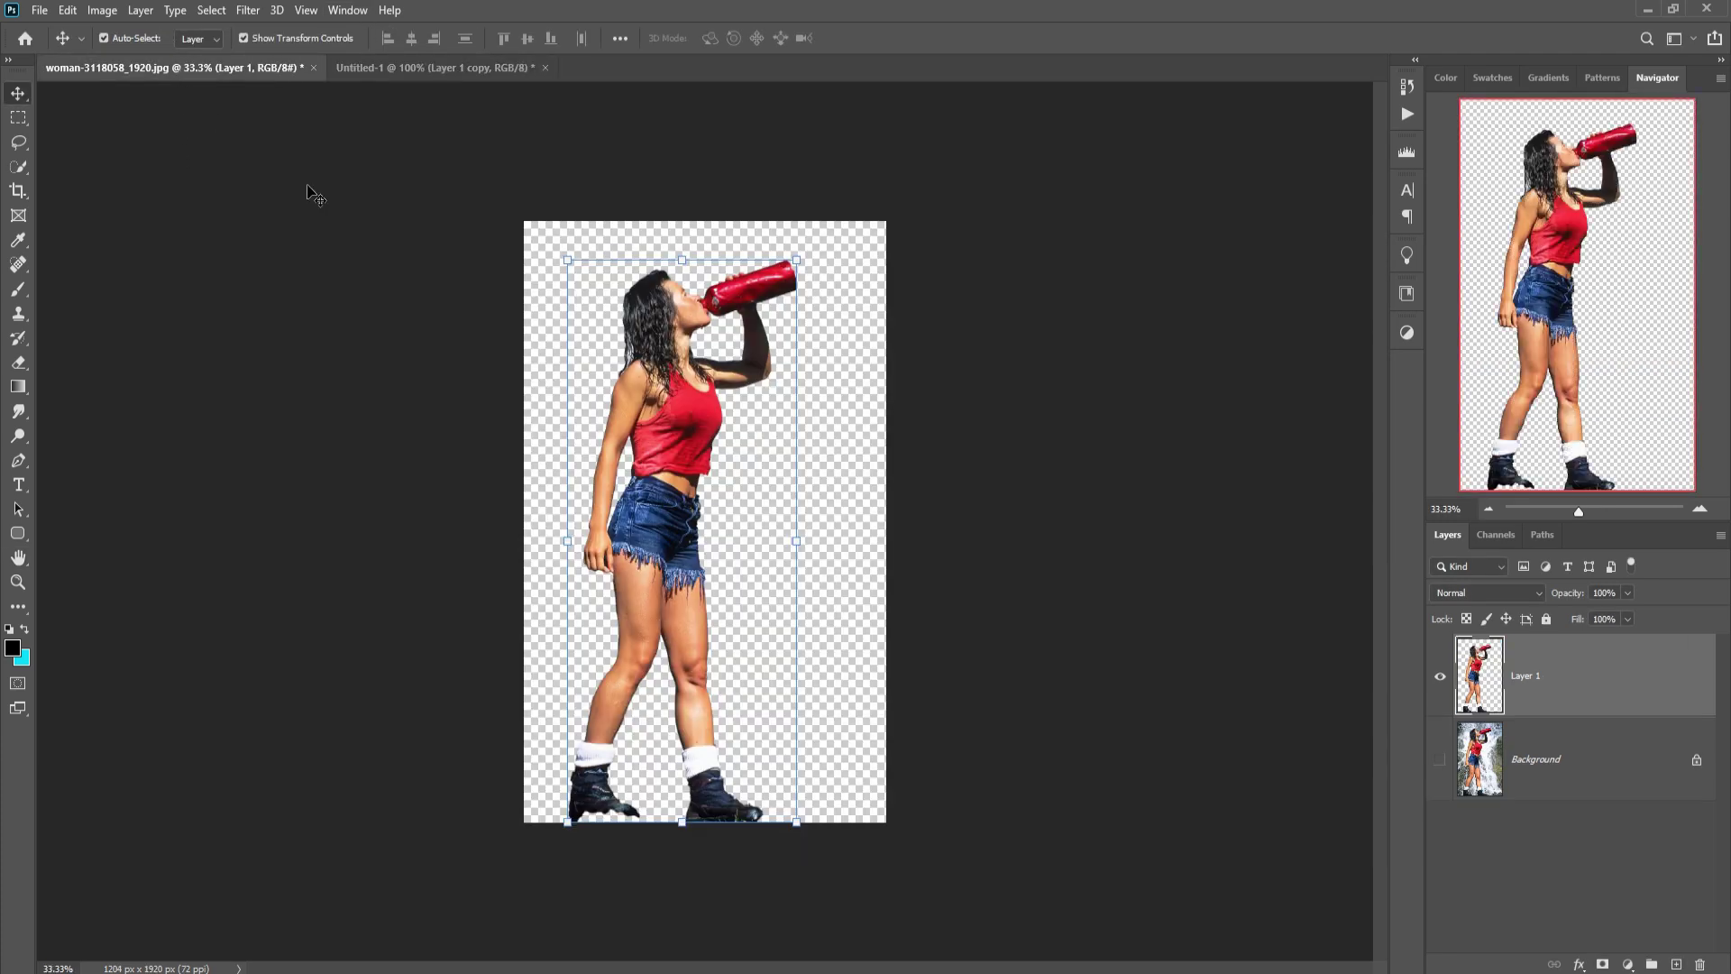
pyautogui.moveTo(216, 70); pyautogui.dragTo(1019, 170)
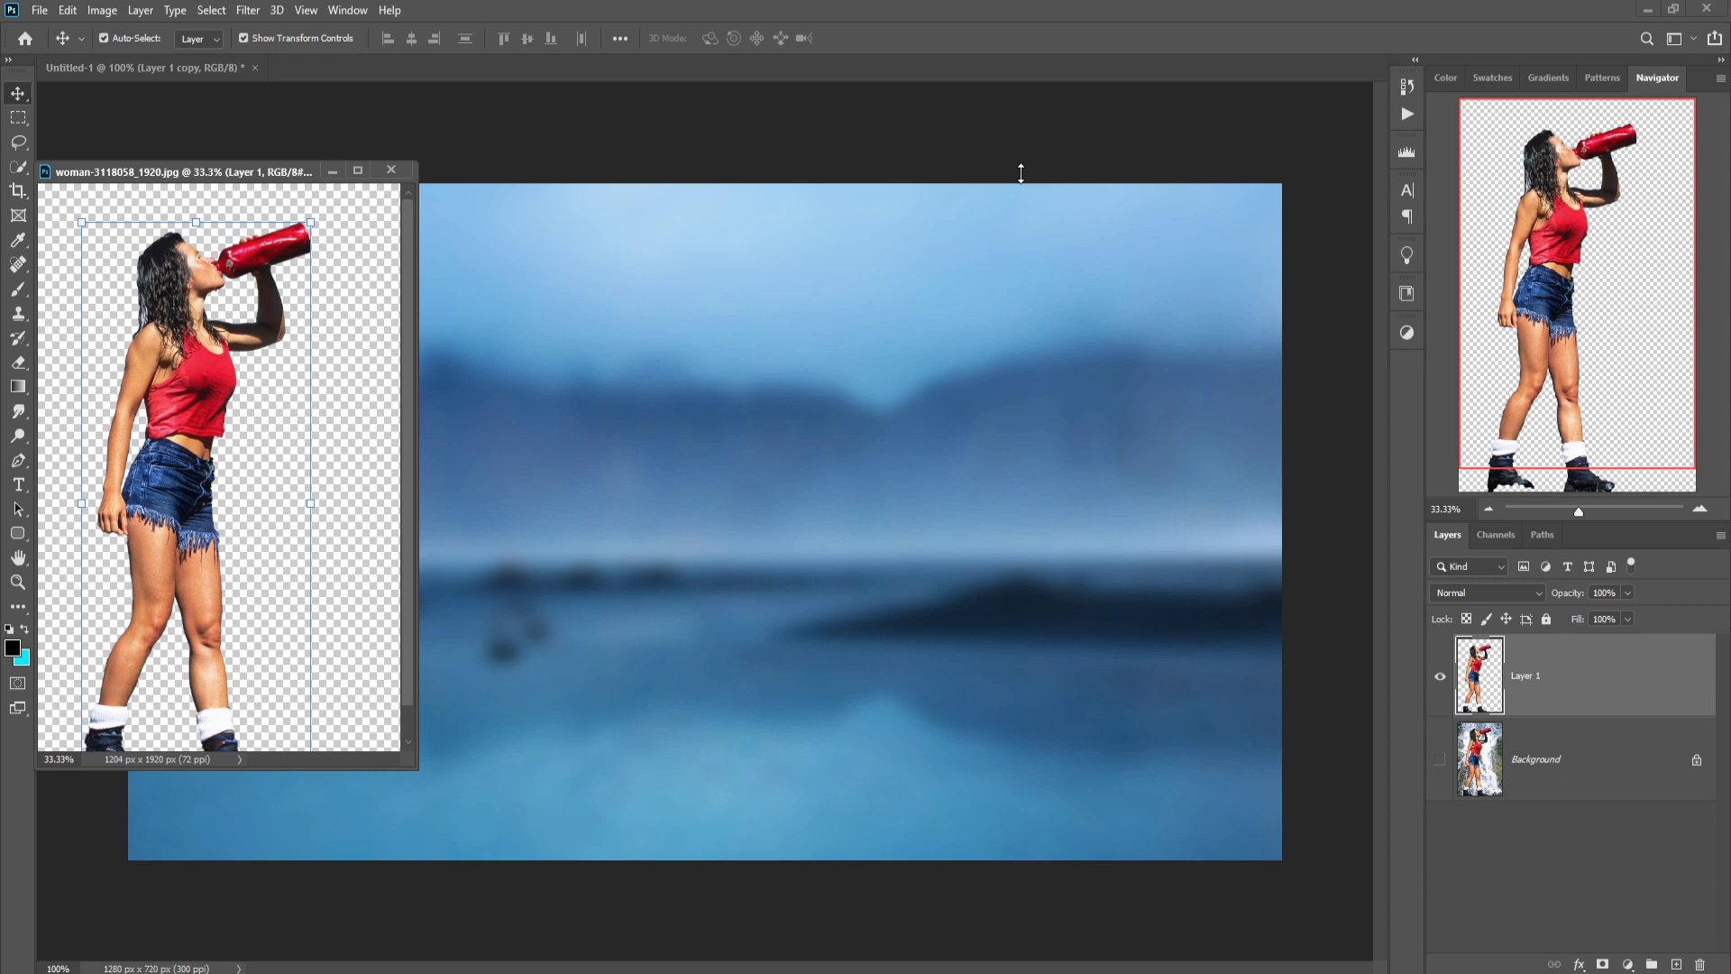
pyautogui.moveTo(243, 168); pyautogui.dragTo(1028, 128)
pyautogui.moveTo(984, 381); pyautogui.dragTo(760, 383)
pyautogui.click(1115, 120)
# - Scale and position the woman just left of the canvas centre, with the bottle near the top and her thighs meeting the bottom edge
pyautogui.moveTo(1097, 740); pyautogui.dragTo(845, 740)
pyautogui.moveTo(781, 631); pyautogui.dragTo(858, 629)
pyautogui.moveTo(923, 206); pyautogui.dragTo(896, 259)
pyautogui.moveTo(812, 451); pyautogui.dragTo(824, 404)
pyautogui.moveTo(910, 212); pyautogui.dragTo(906, 222)
pyautogui.click(892, 38)
pyautogui.press('c')
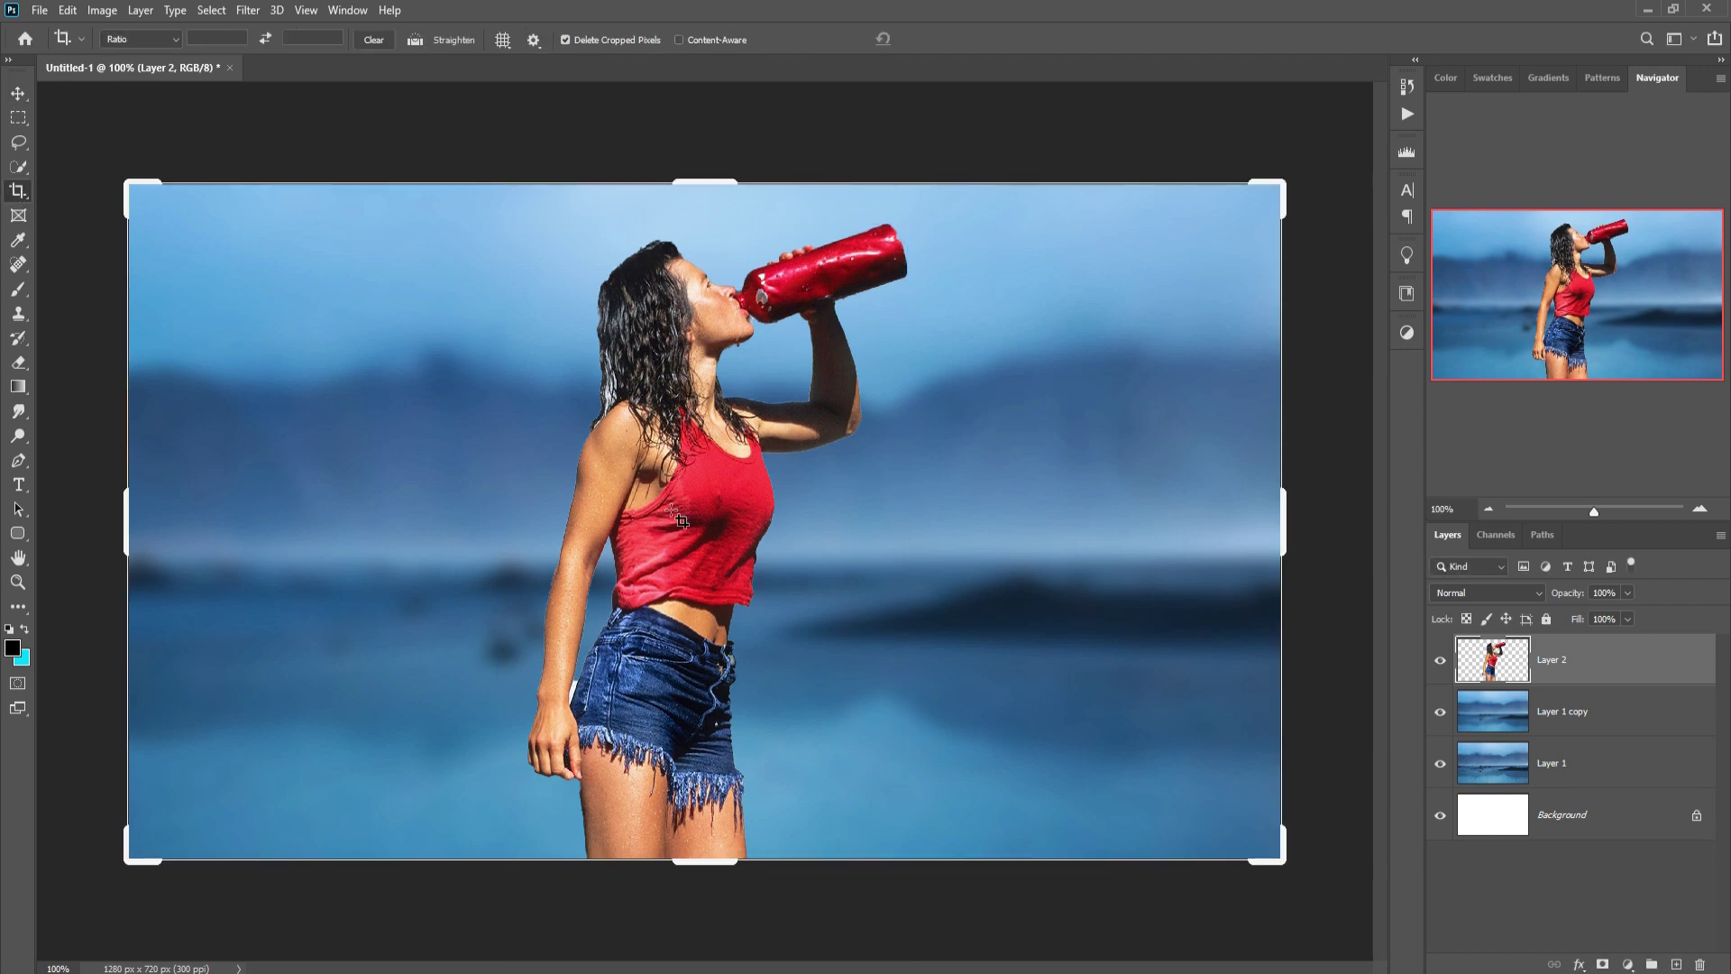
pyautogui.click(943, 38)
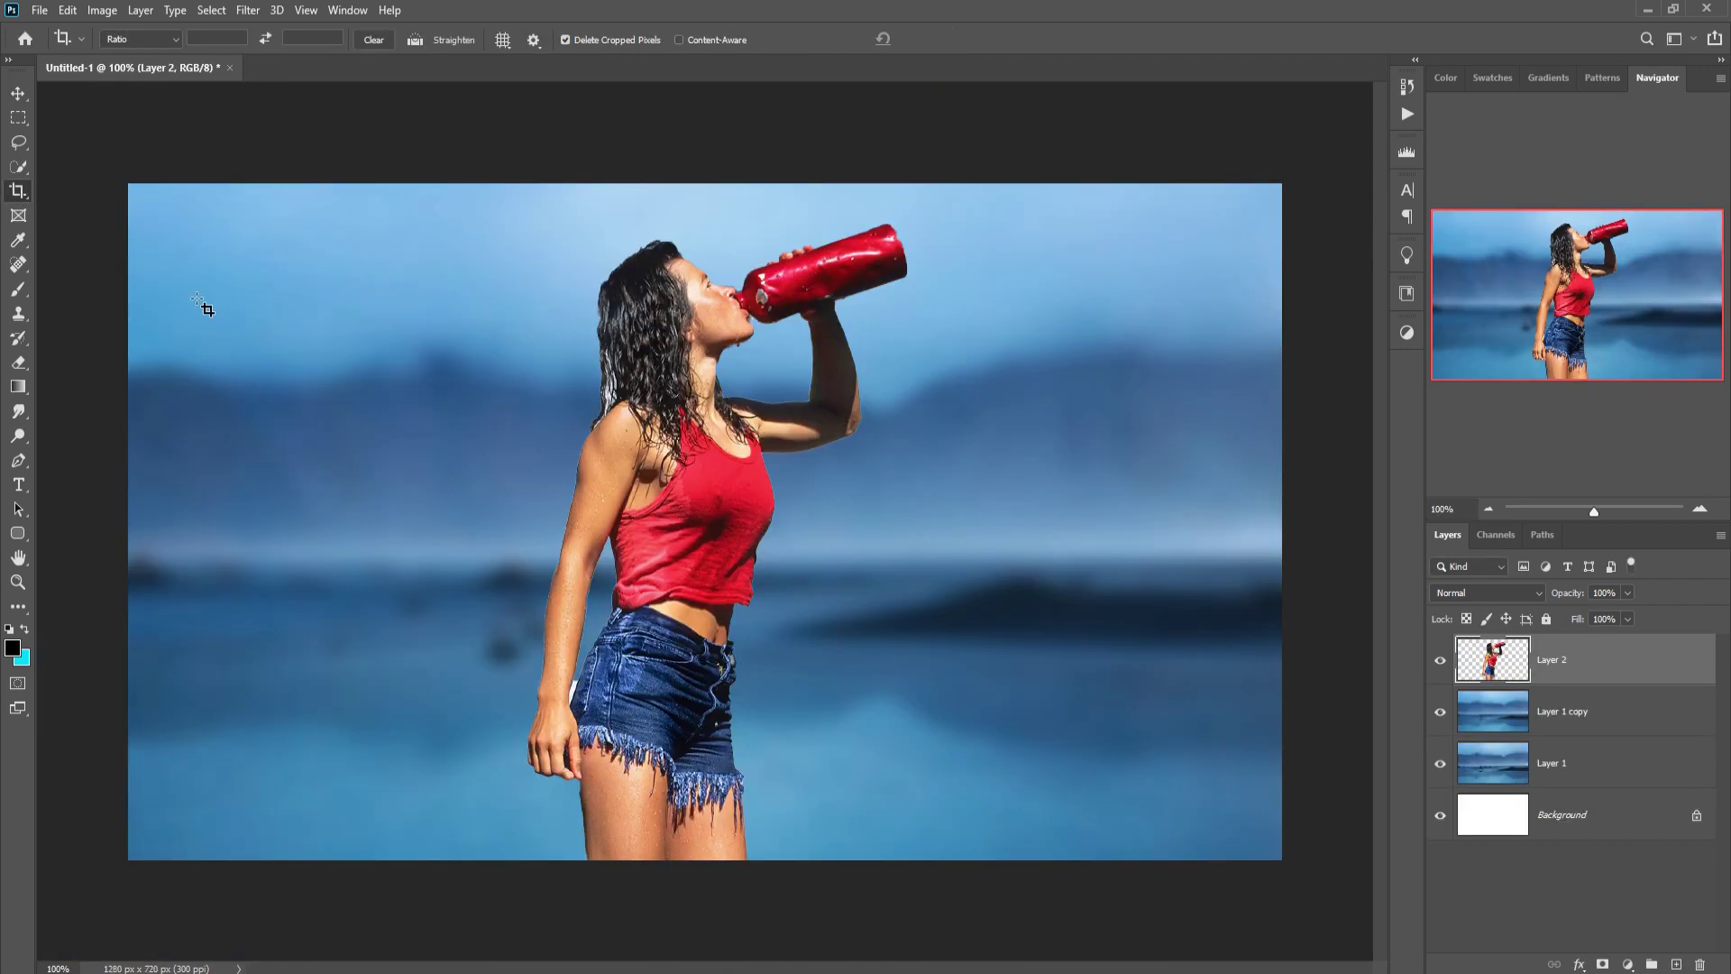
pyautogui.click(16, 94)
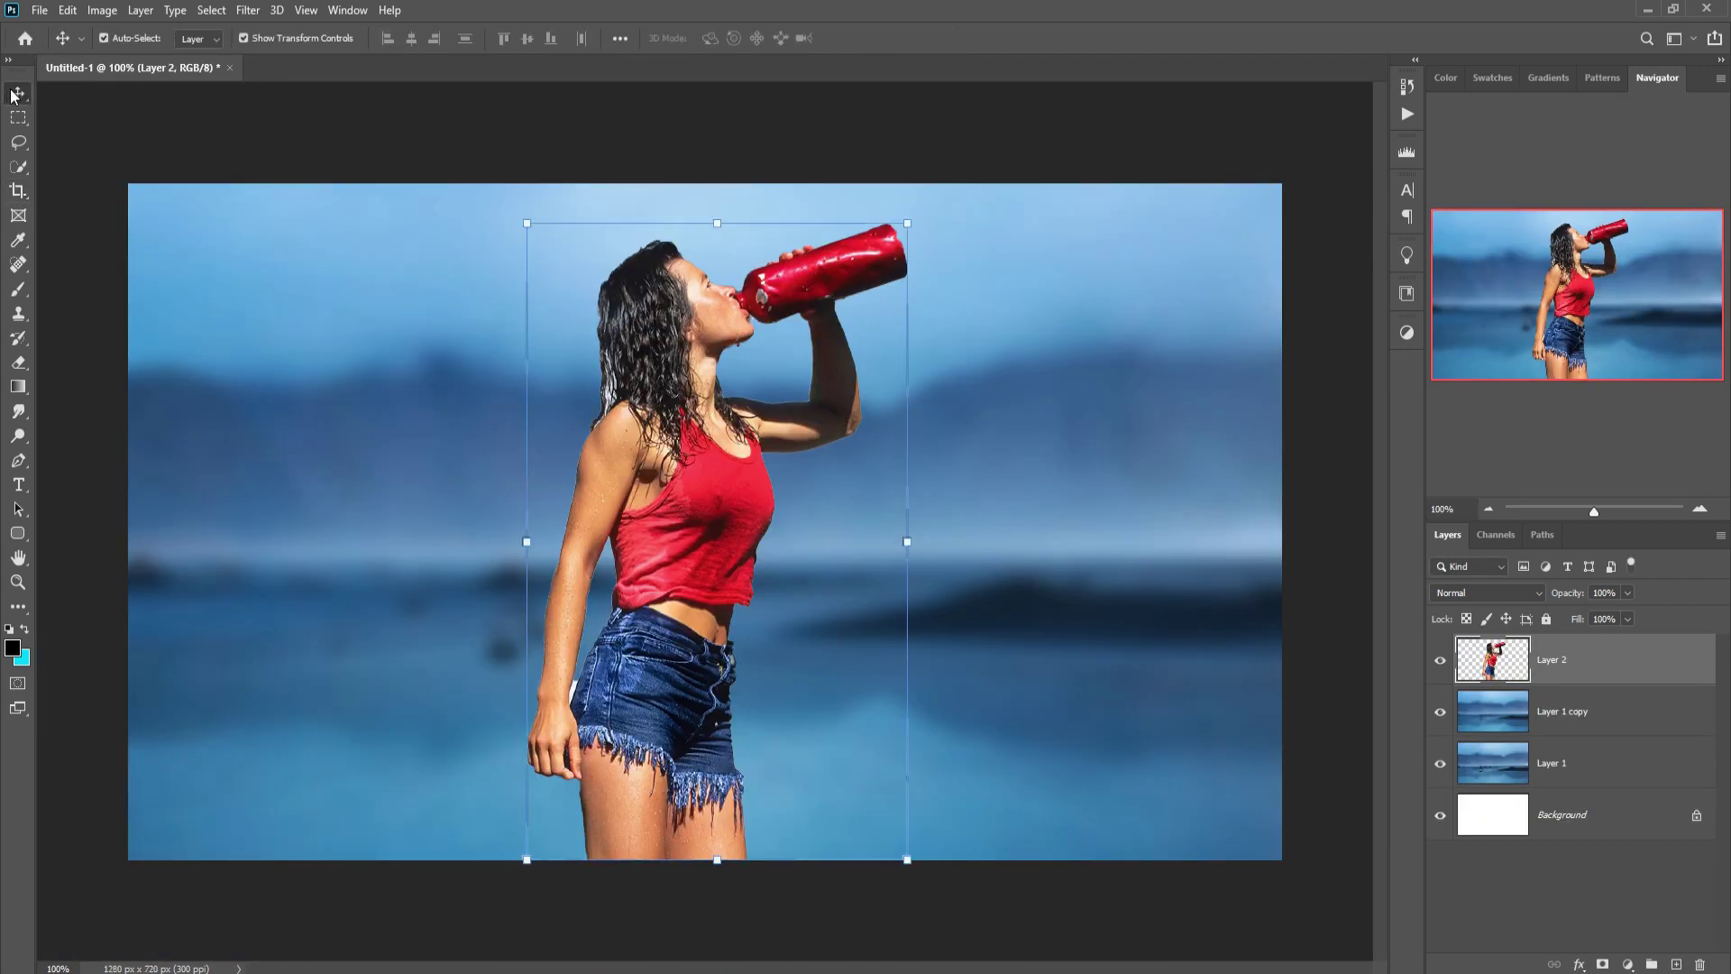
# - Delete the leftover white patch between the woman's wrist and her denim shorts using the Lasso tool
pyautogui.click(18, 146)
pyautogui.click(98, 144)
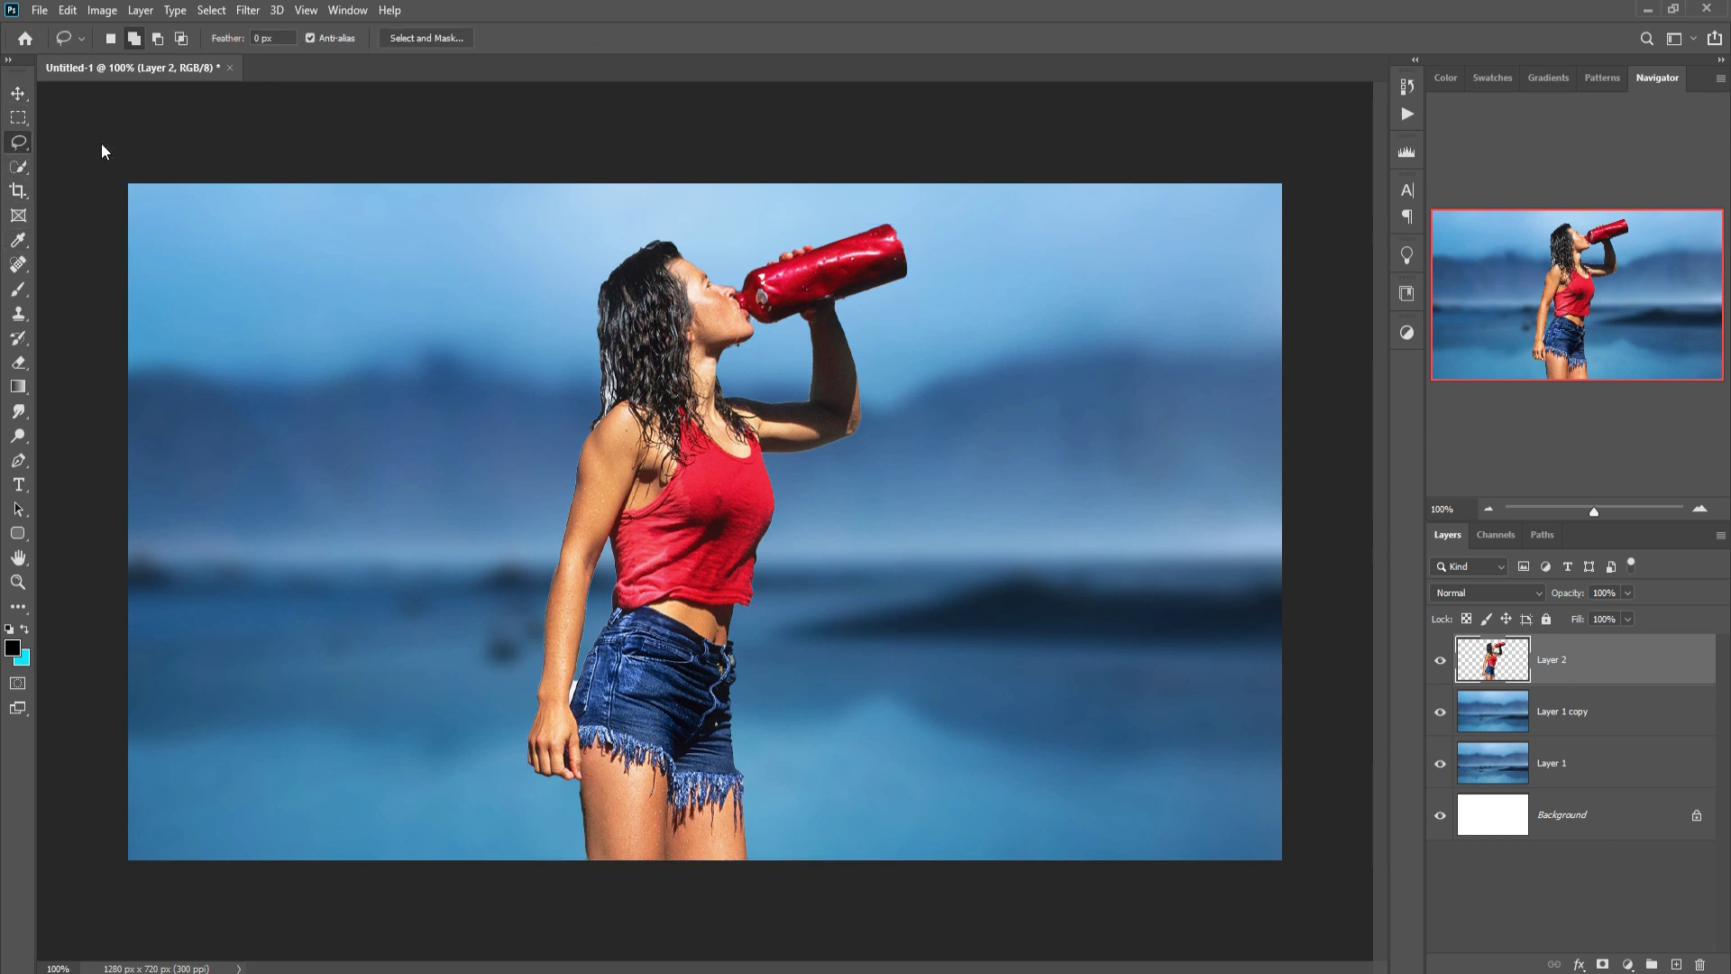
pyautogui.hotkey('ctrl', '-')
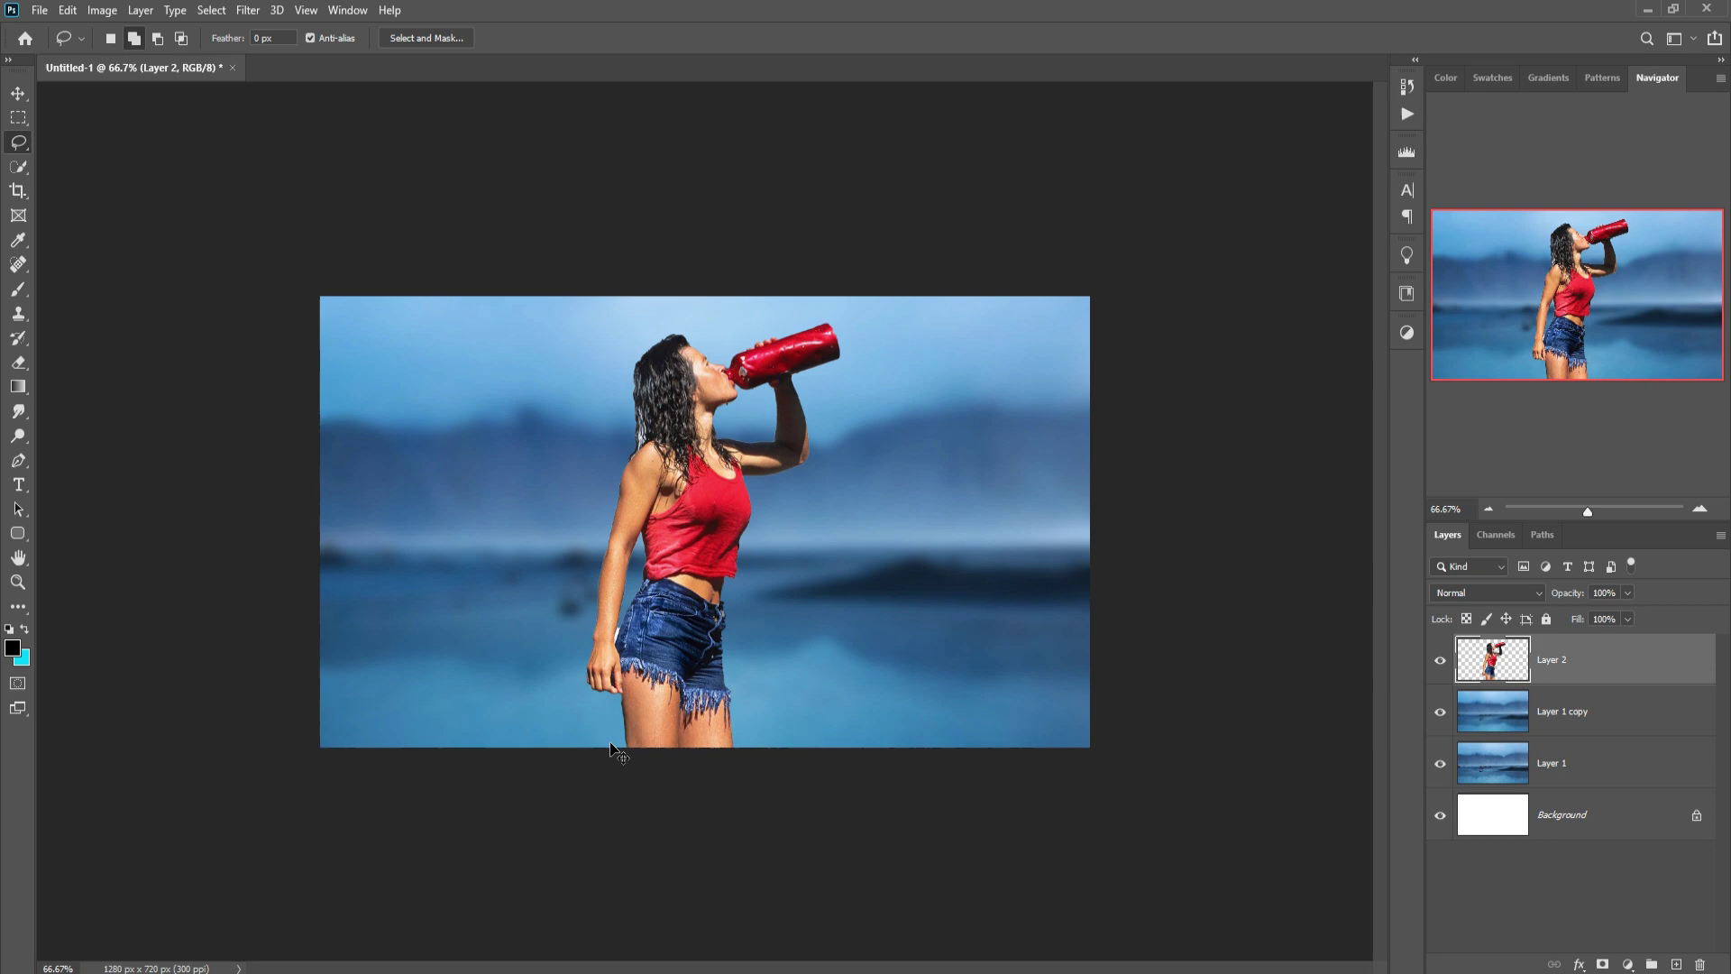
pyautogui.hotkey('ctrl', '+')
pyautogui.hotkey('ctrl', '+')
pyautogui.hotkey('ctrl', '+')
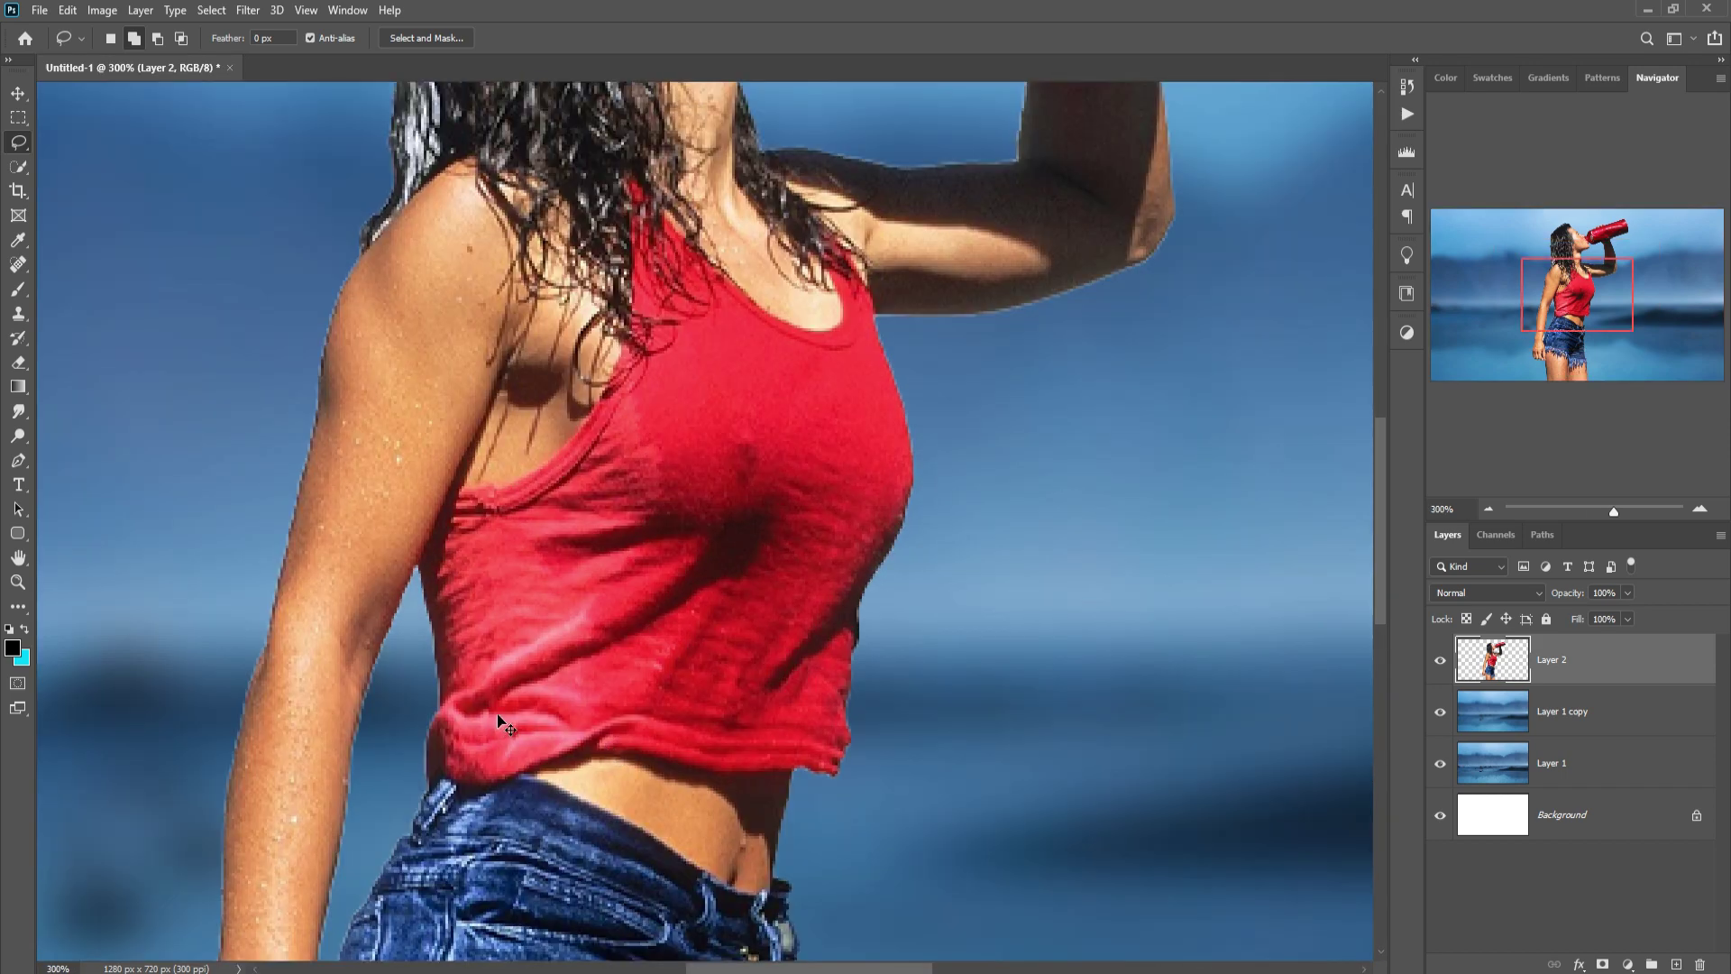
pyautogui.hotkey('ctrl', '+')
pyautogui.moveTo(678, 625); pyautogui.dragTo(960, 135)
pyautogui.moveTo(664, 487); pyautogui.dragTo(656, 431)
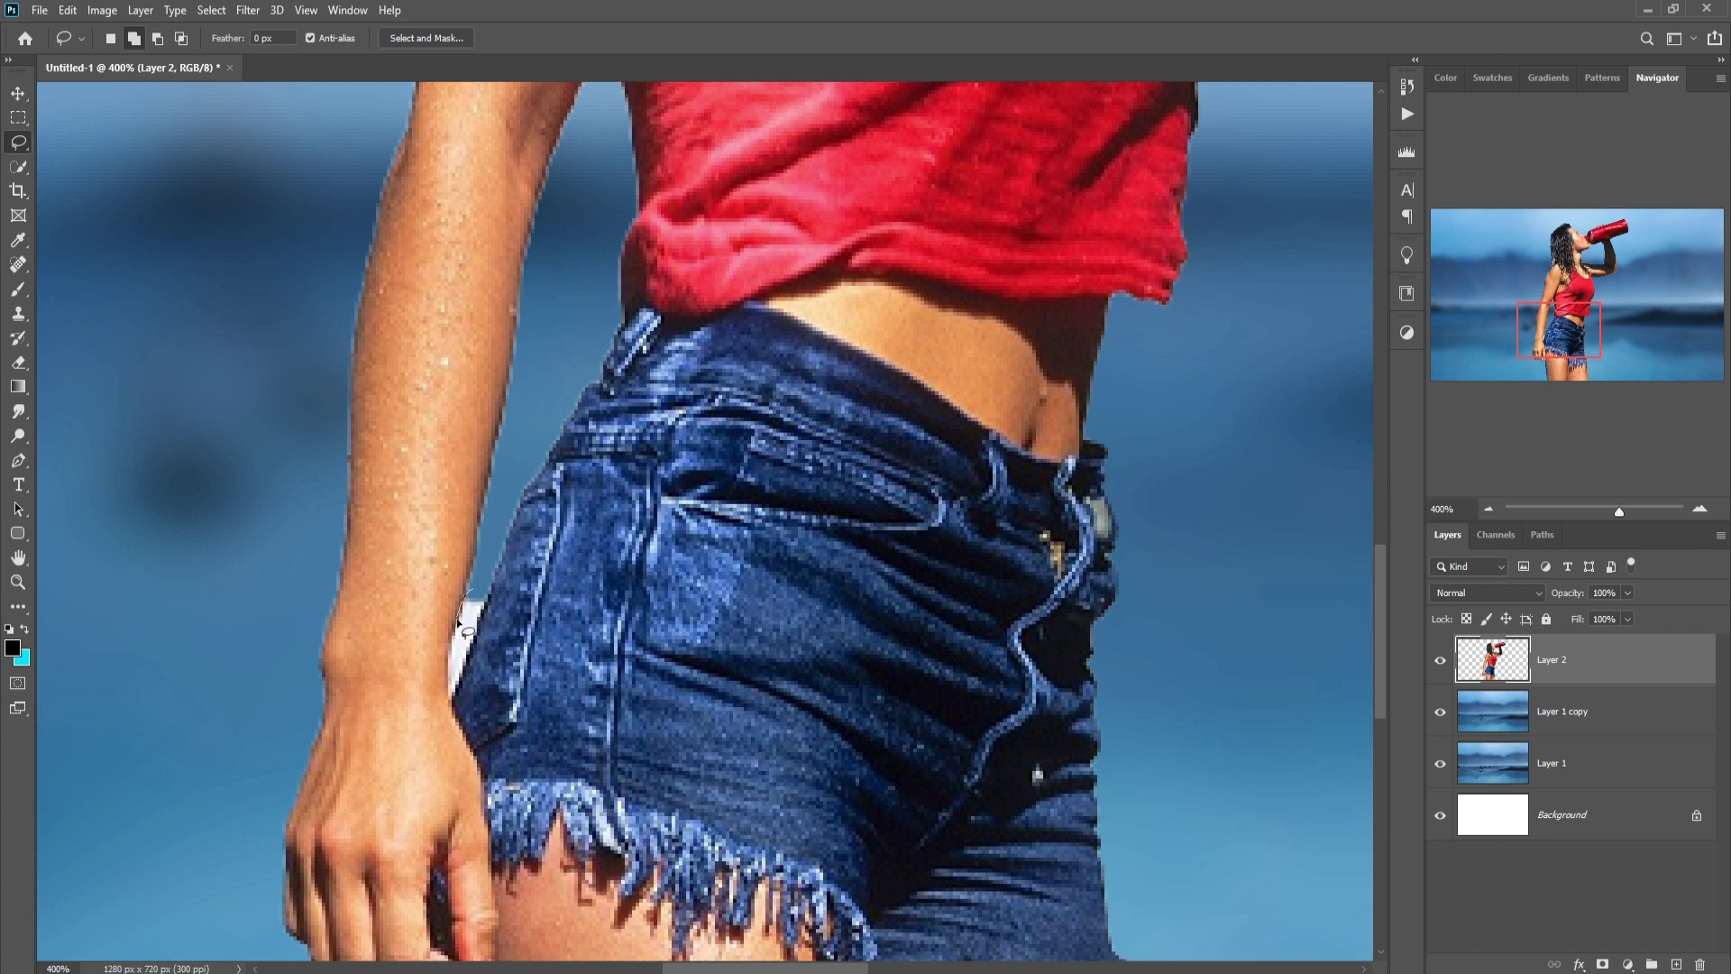
pyautogui.moveTo(458, 620)
pyautogui.mouseDown()
pyautogui.moveTo(451, 707)
pyautogui.moveTo(491, 598)
pyautogui.moveTo(473, 595)
pyautogui.mouseUp()
pyautogui.press('Delete')
# - Clean up the cutout edge between the woman's nose and the bottle neck with a lasso selection, and deselect
pyautogui.moveTo(611, 327); pyautogui.dragTo(601, 791)
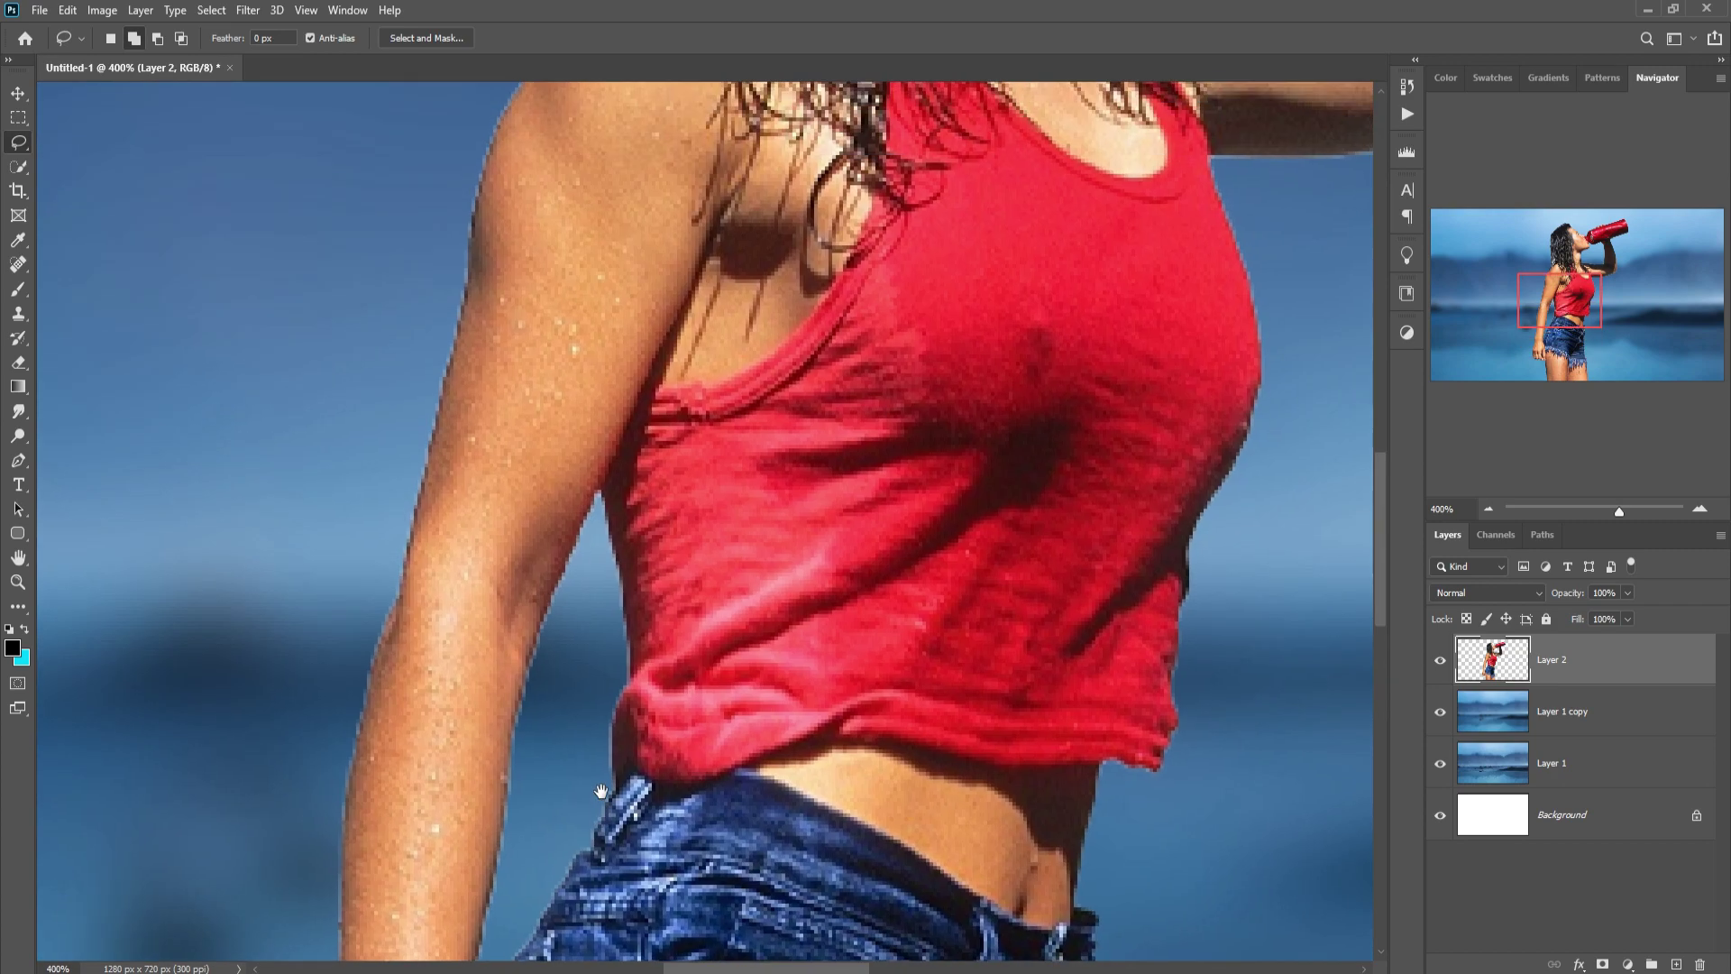
pyautogui.moveTo(689, 369); pyautogui.dragTo(684, 634)
pyautogui.moveTo(954, 468); pyautogui.dragTo(517, 495)
pyautogui.moveTo(599, 411); pyautogui.dragTo(601, 775)
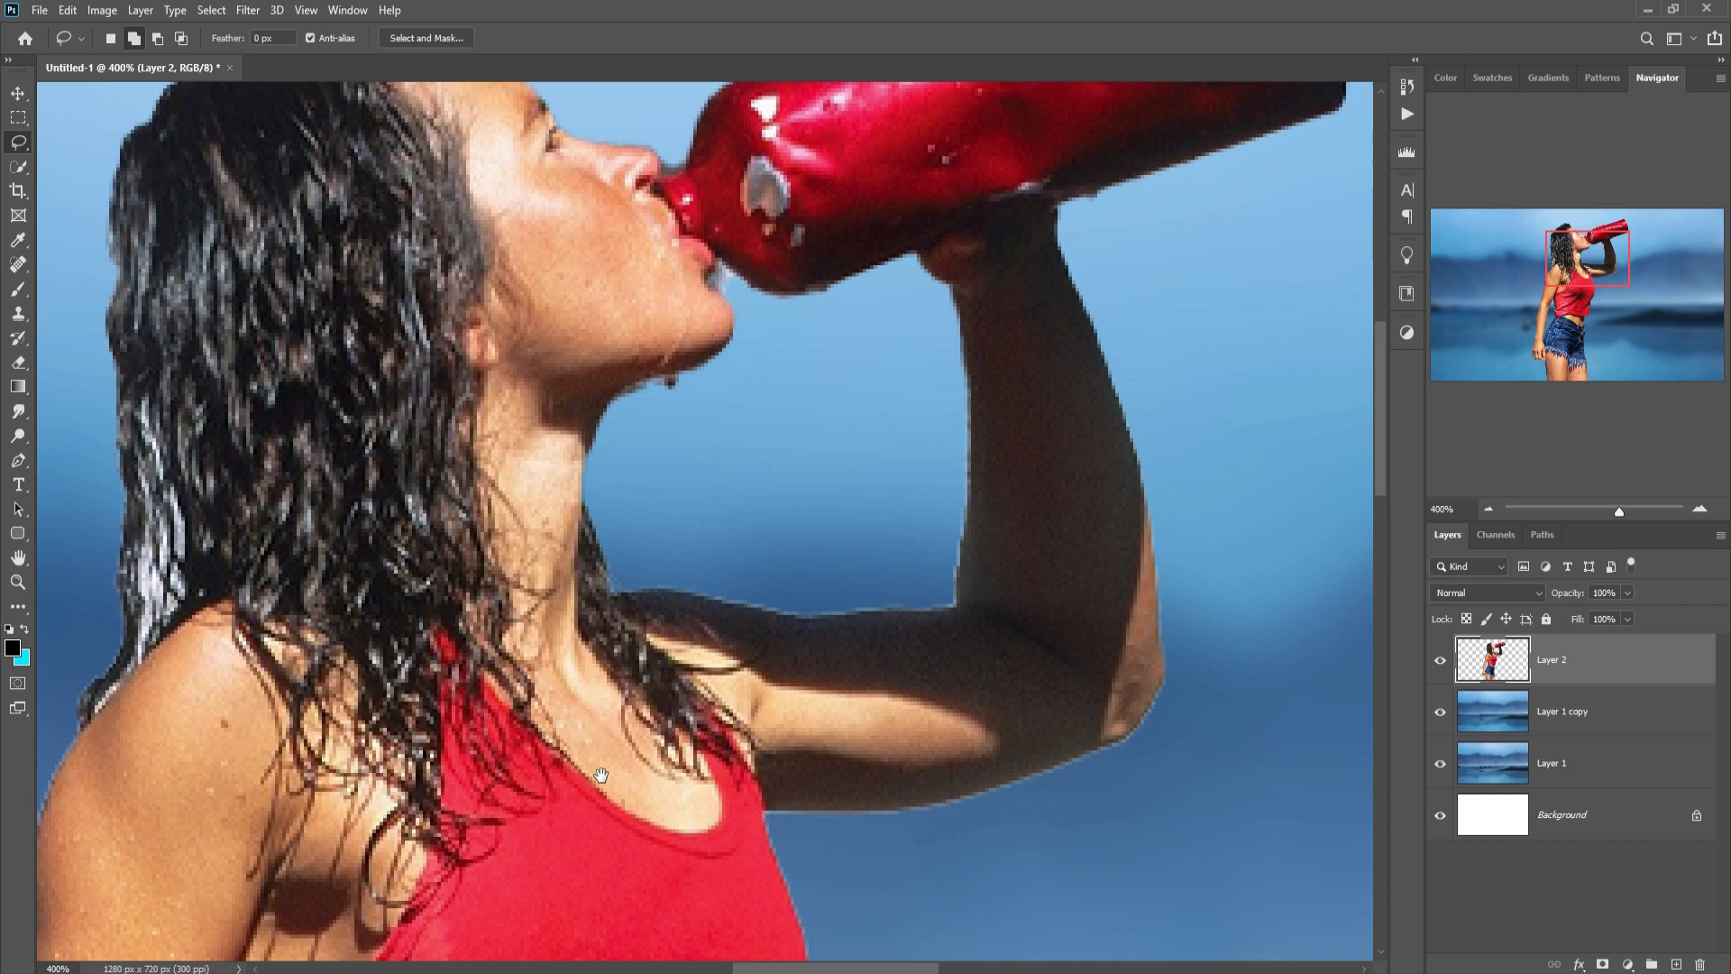
pyautogui.moveTo(715, 182); pyautogui.dragTo(851, 381)
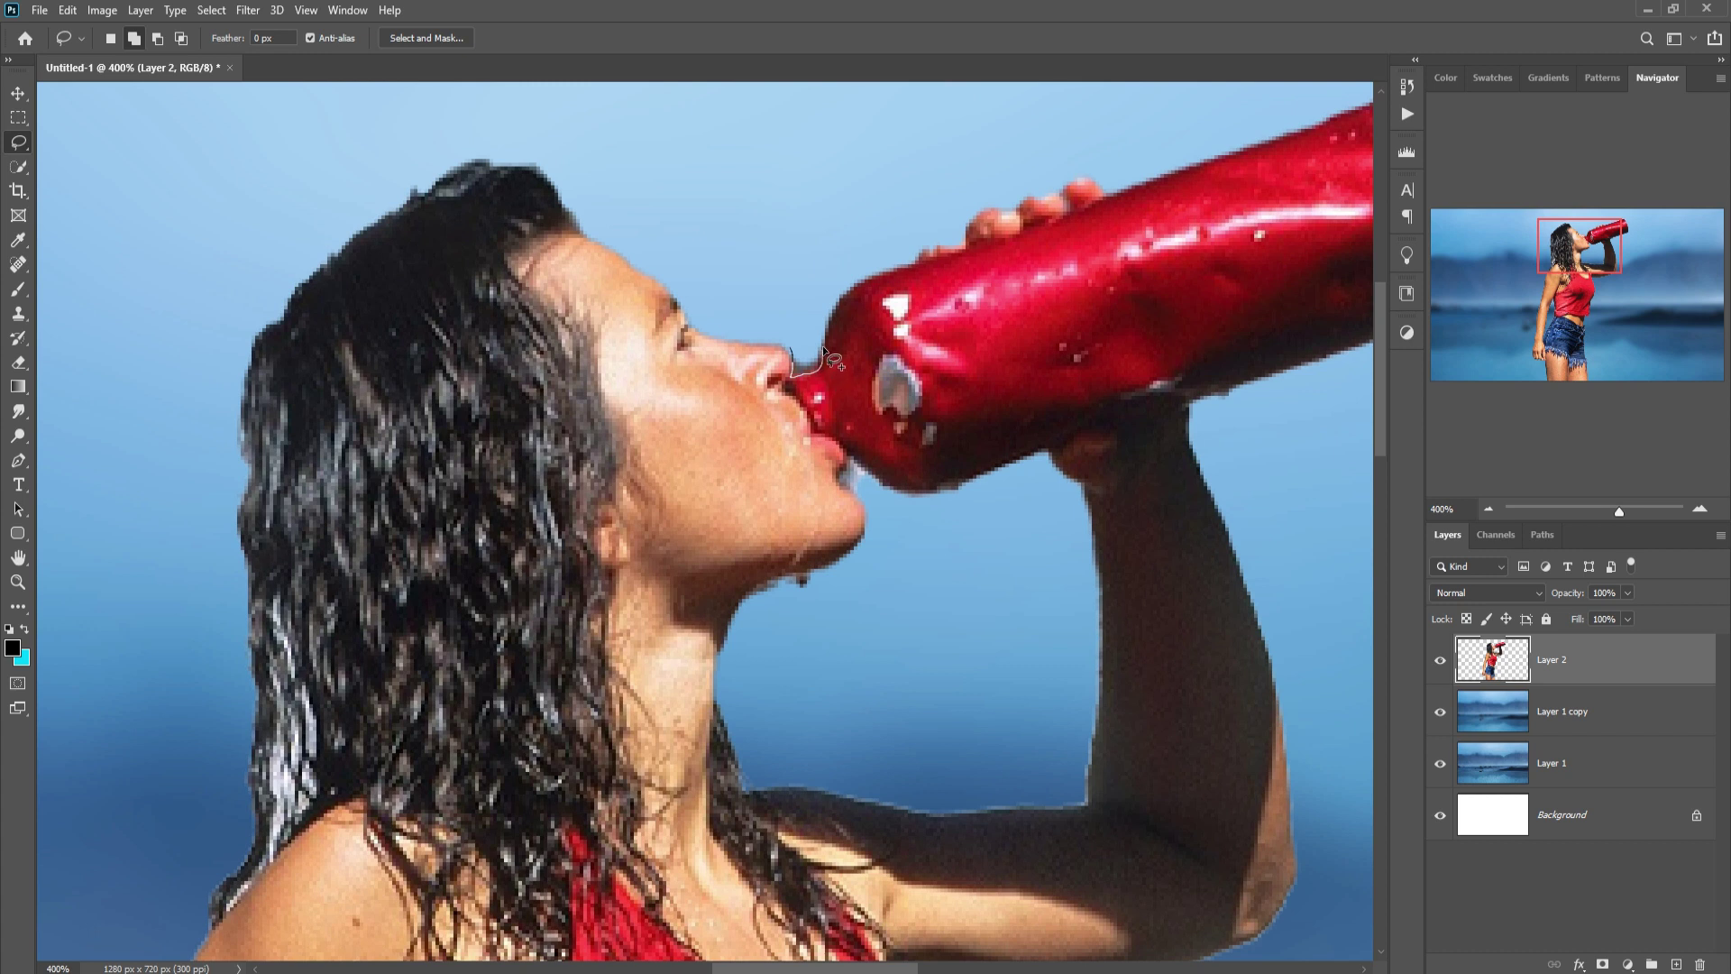
pyautogui.moveTo(803, 340); pyautogui.dragTo(791, 353)
pyautogui.click(211, 13)
pyautogui.click(221, 70)
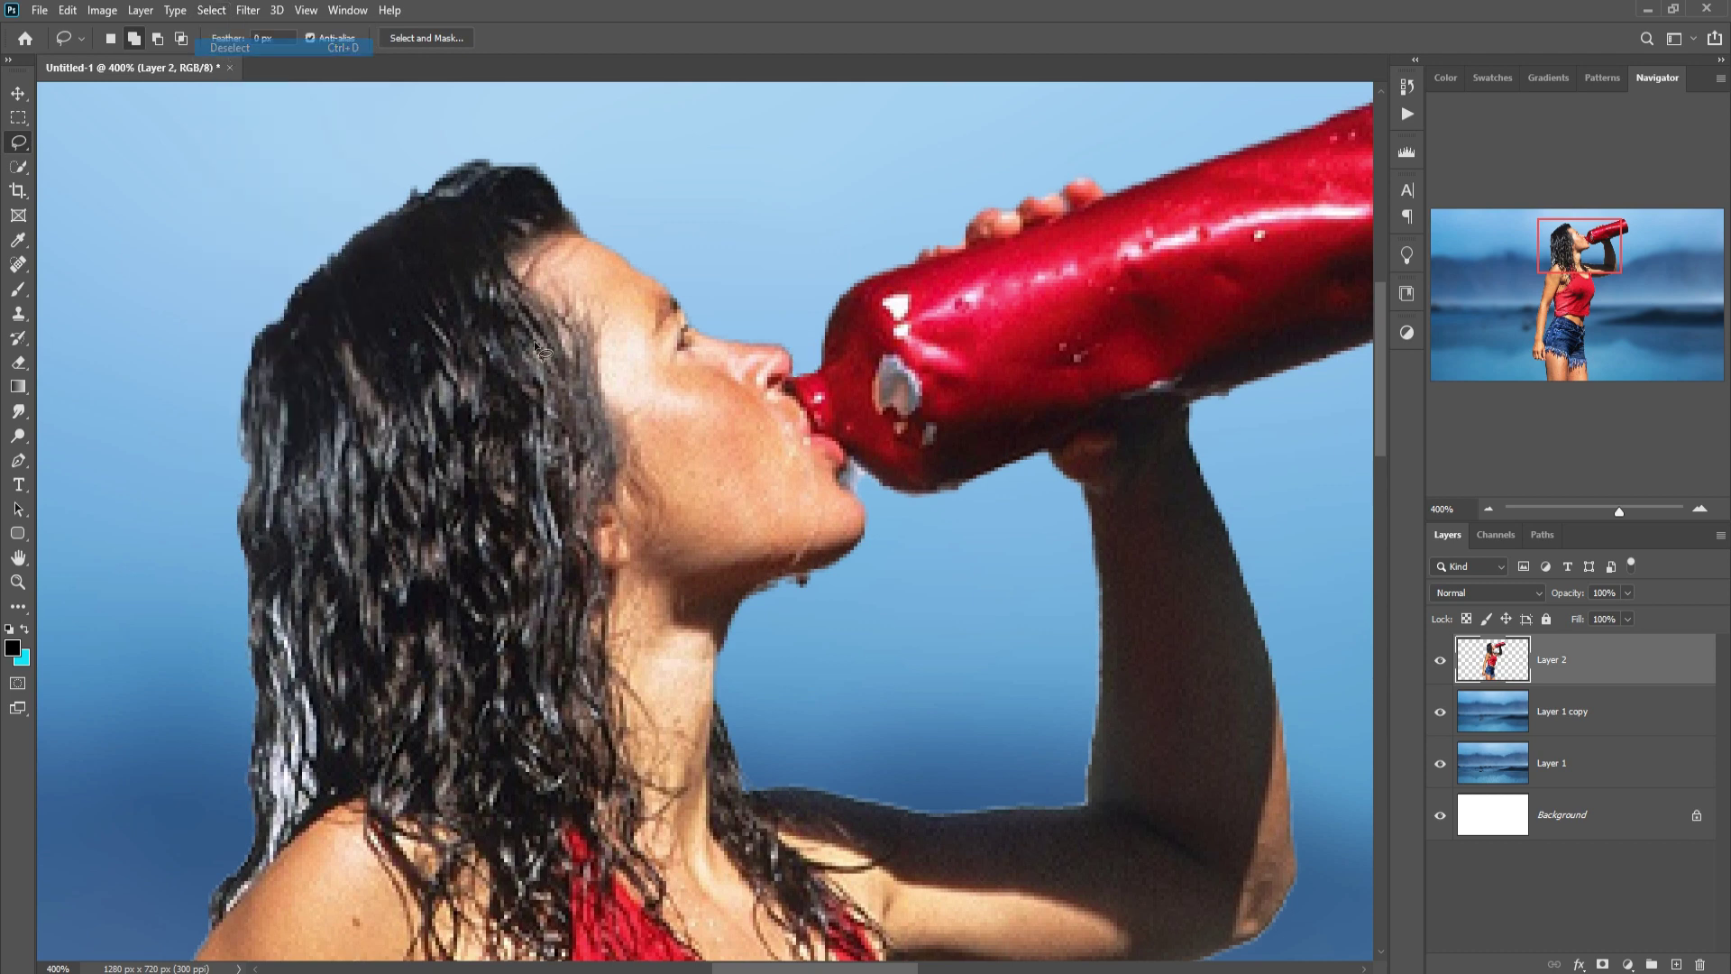
# - Inspect the rest of the woman's cutout edges, from the raised arm down to the shorts and thighs, for leftover background
pyautogui.moveTo(1112, 664); pyautogui.dragTo(931, 417)
pyautogui.moveTo(1081, 619); pyautogui.dragTo(969, 498)
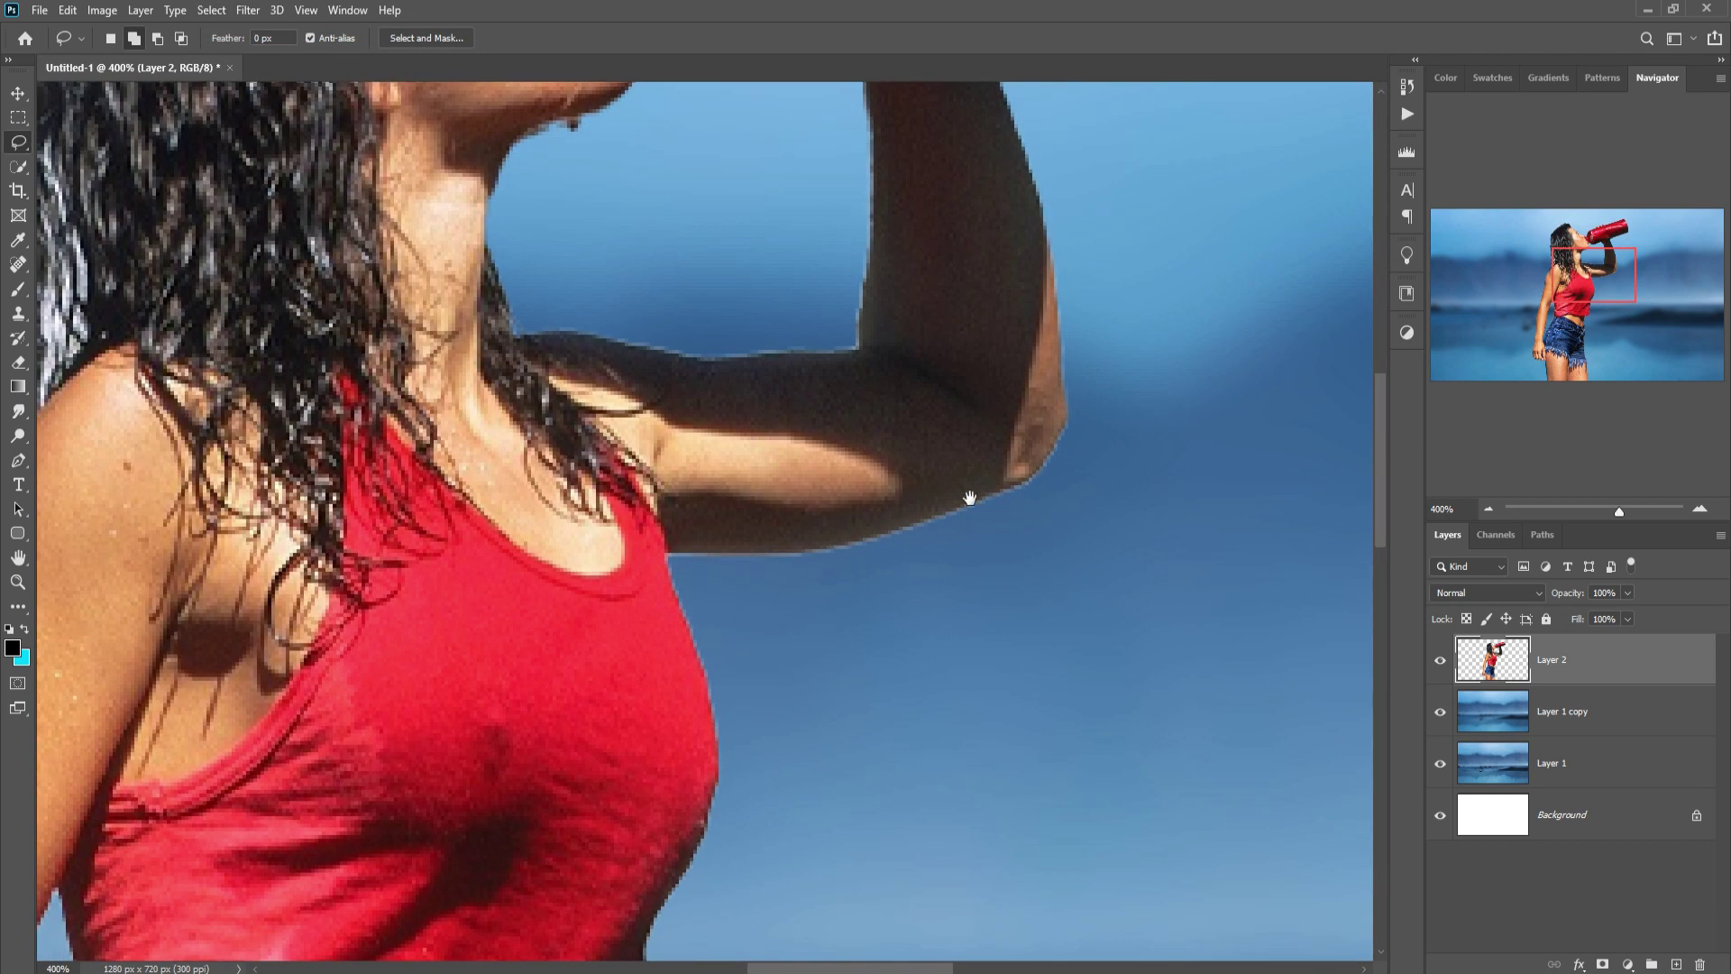
pyautogui.moveTo(791, 704); pyautogui.dragTo(989, 370)
pyautogui.moveTo(861, 764); pyautogui.dragTo(933, 502)
pyautogui.moveTo(917, 684); pyautogui.dragTo(916, 483)
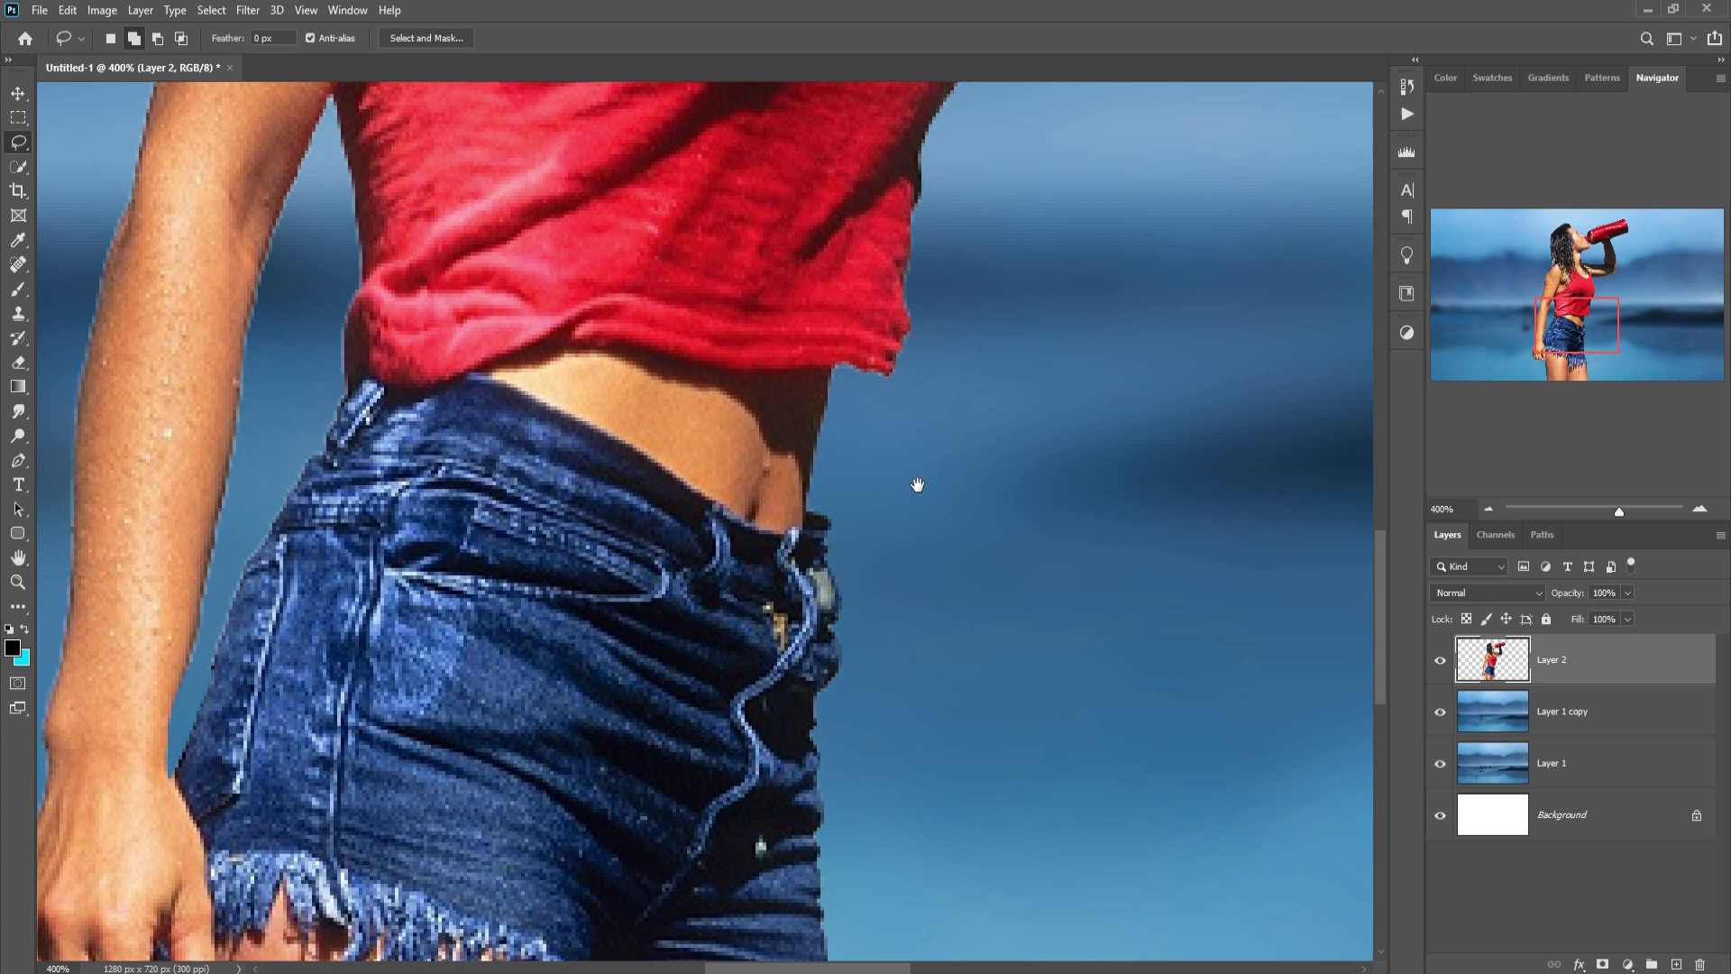
pyautogui.moveTo(898, 606); pyautogui.dragTo(908, 475)
pyautogui.moveTo(959, 590); pyautogui.dragTo(995, 257)
pyautogui.moveTo(1003, 636); pyautogui.dragTo(1008, 525)
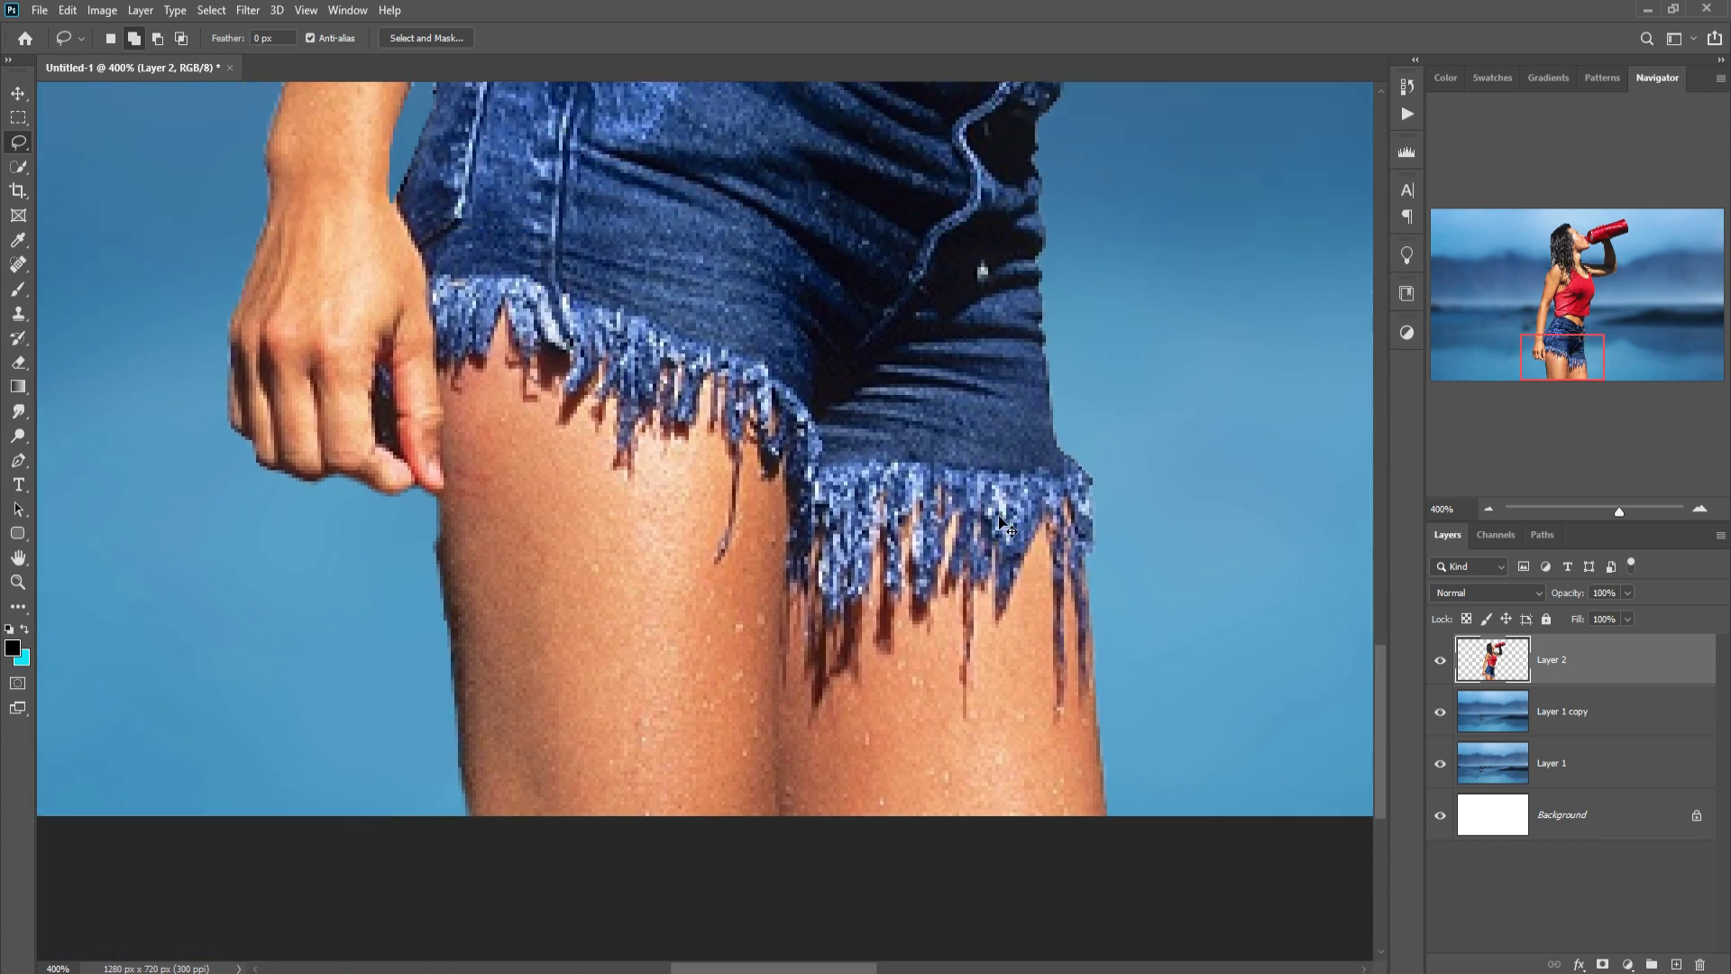
pyautogui.hotkey('ctrl', '1')
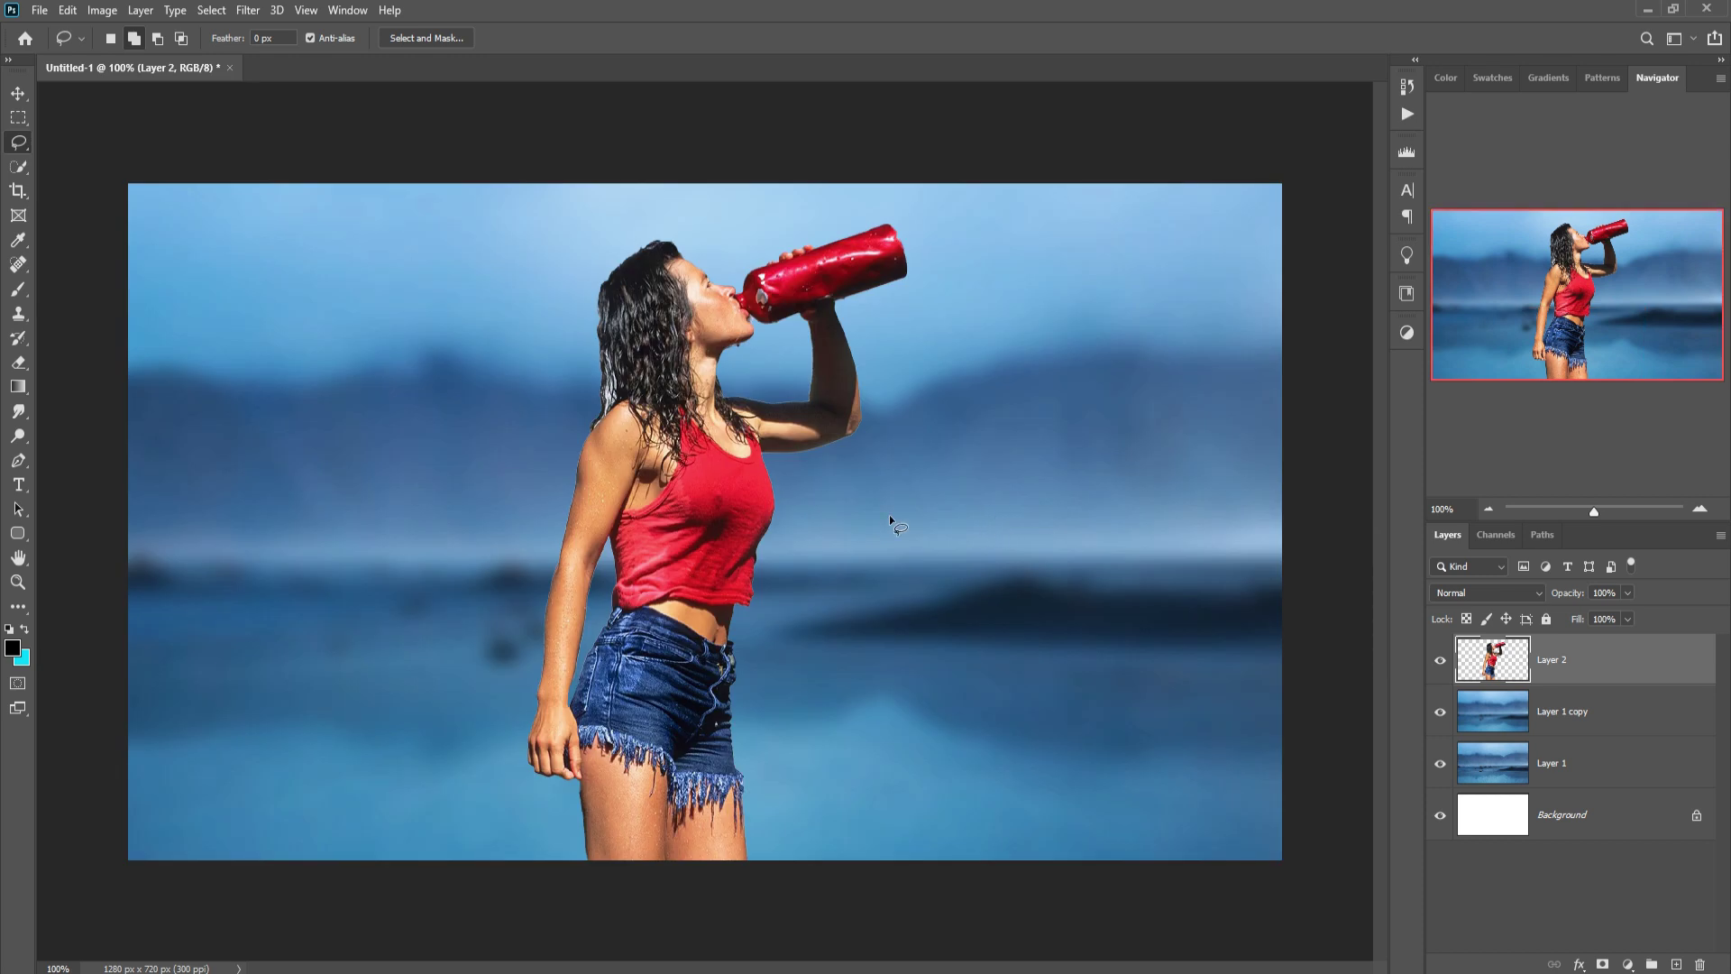
# - Select the woman and her bottle as one silhouette with the Quick Selection tool and an inverted selection
pyautogui.click(18, 167)
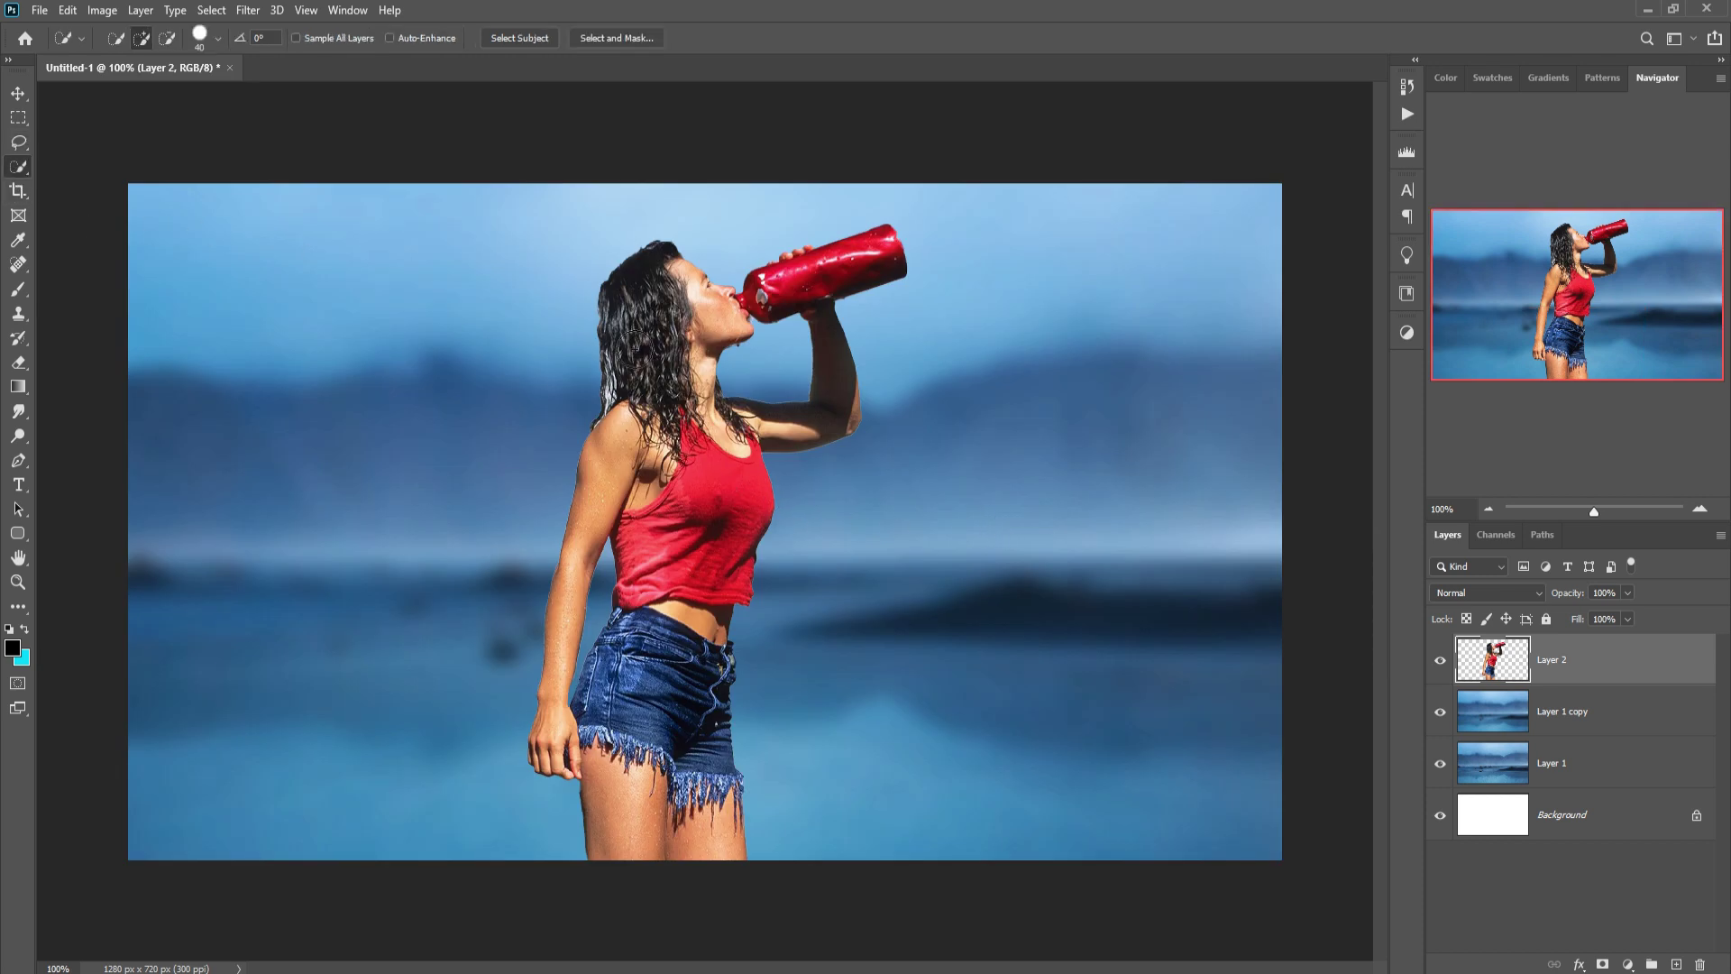
pyautogui.moveTo(634, 345)
pyautogui.mouseDown()
pyautogui.moveTo(672, 292)
pyautogui.moveTo(598, 736)
pyautogui.moveTo(631, 811)
pyautogui.mouseUp()
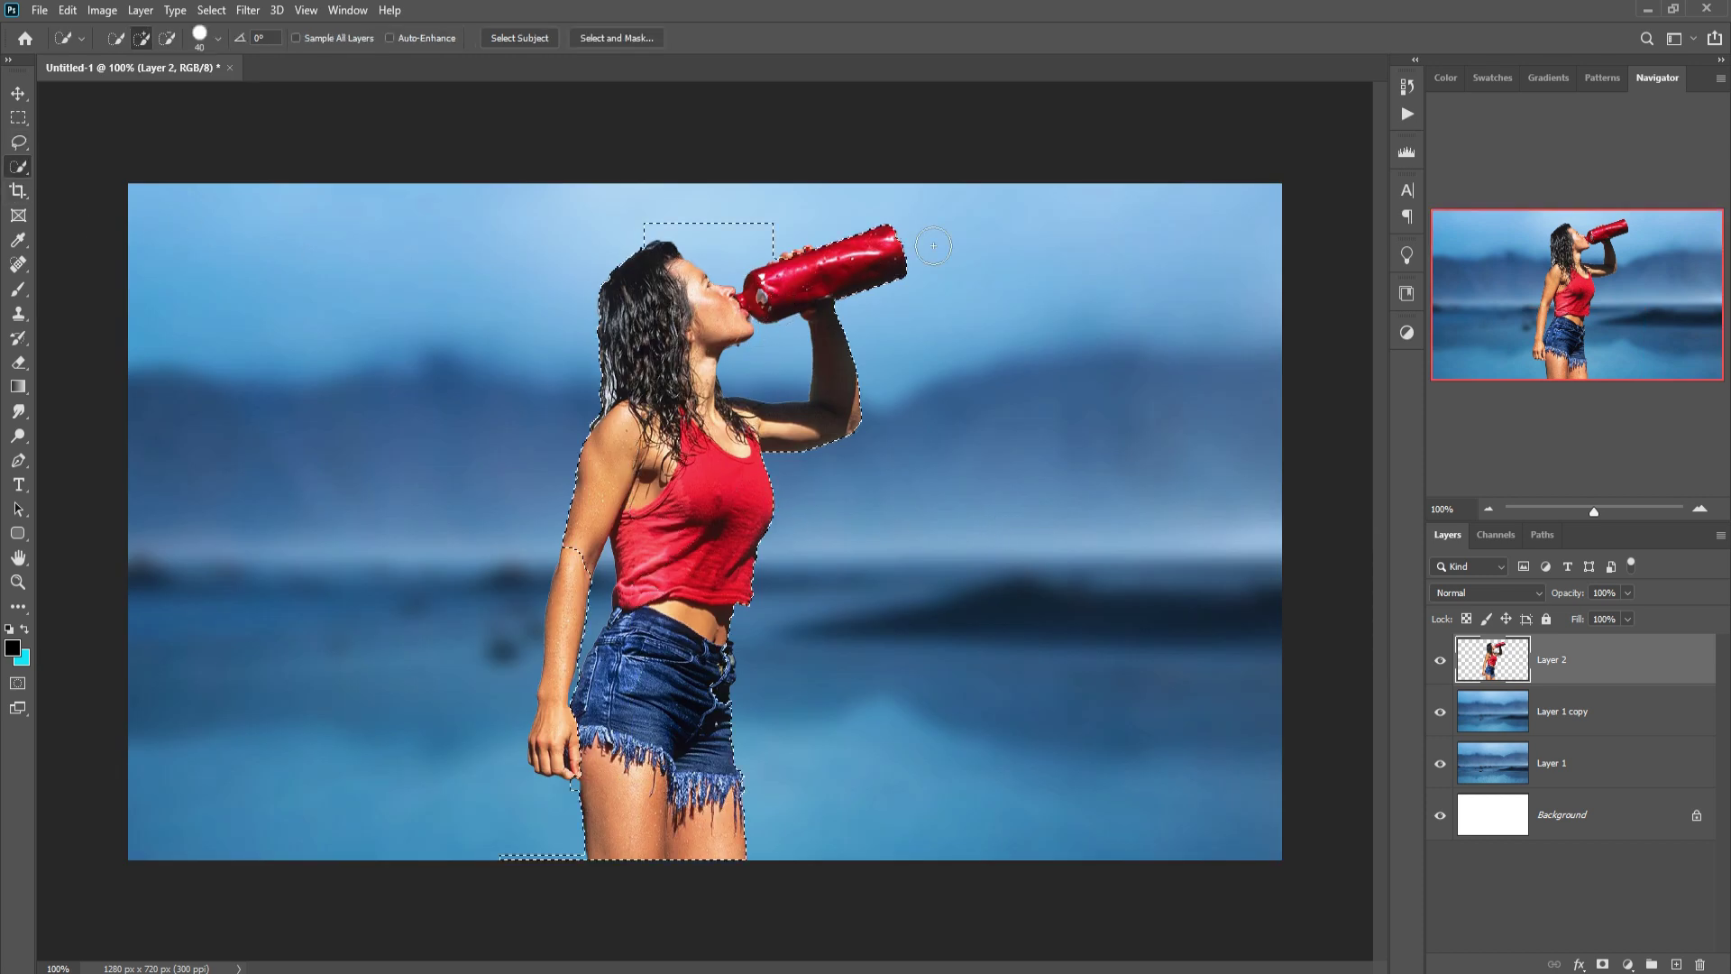
pyautogui.moveTo(933, 245)
pyautogui.mouseDown()
pyautogui.moveTo(850, 691)
pyautogui.moveTo(626, 235)
pyautogui.moveTo(555, 562)
pyautogui.moveTo(636, 713)
pyautogui.moveTo(615, 871)
pyautogui.moveTo(499, 653)
pyautogui.moveTo(522, 820)
pyautogui.mouseUp()
pyautogui.hotkey('ctrl', 'shift', 'i')
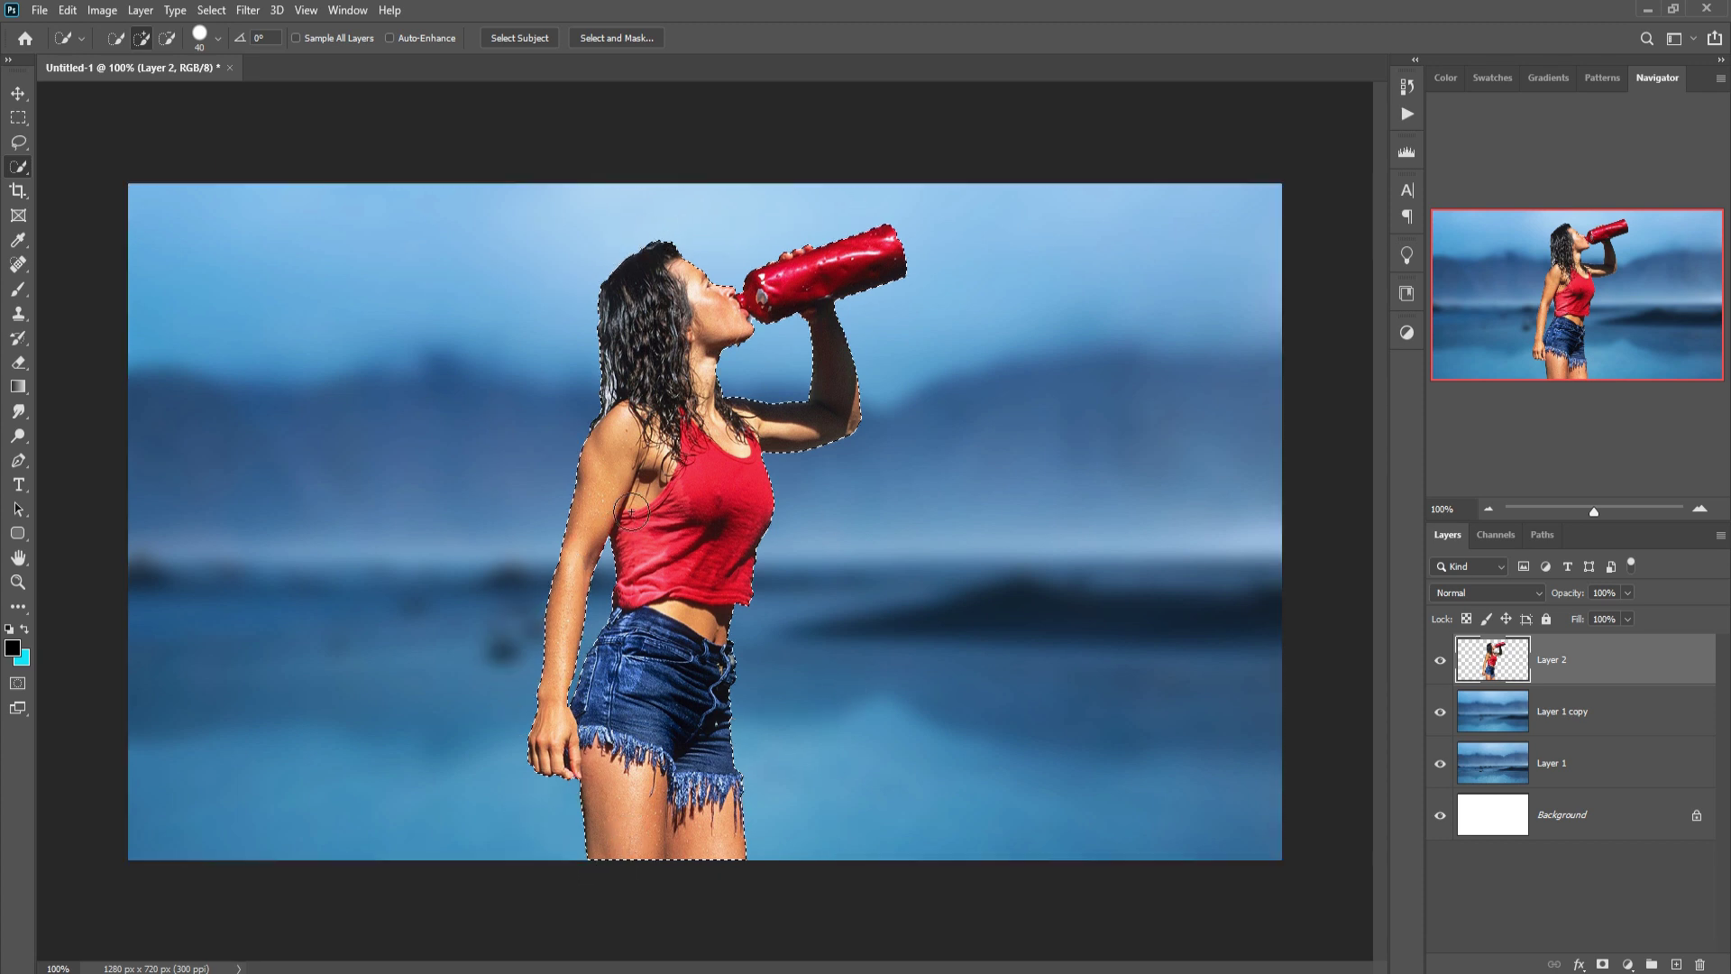
# - Open the woman's selection in Select and Mask and reduce the refine edge brush to 20 px
pyautogui.click(606, 36)
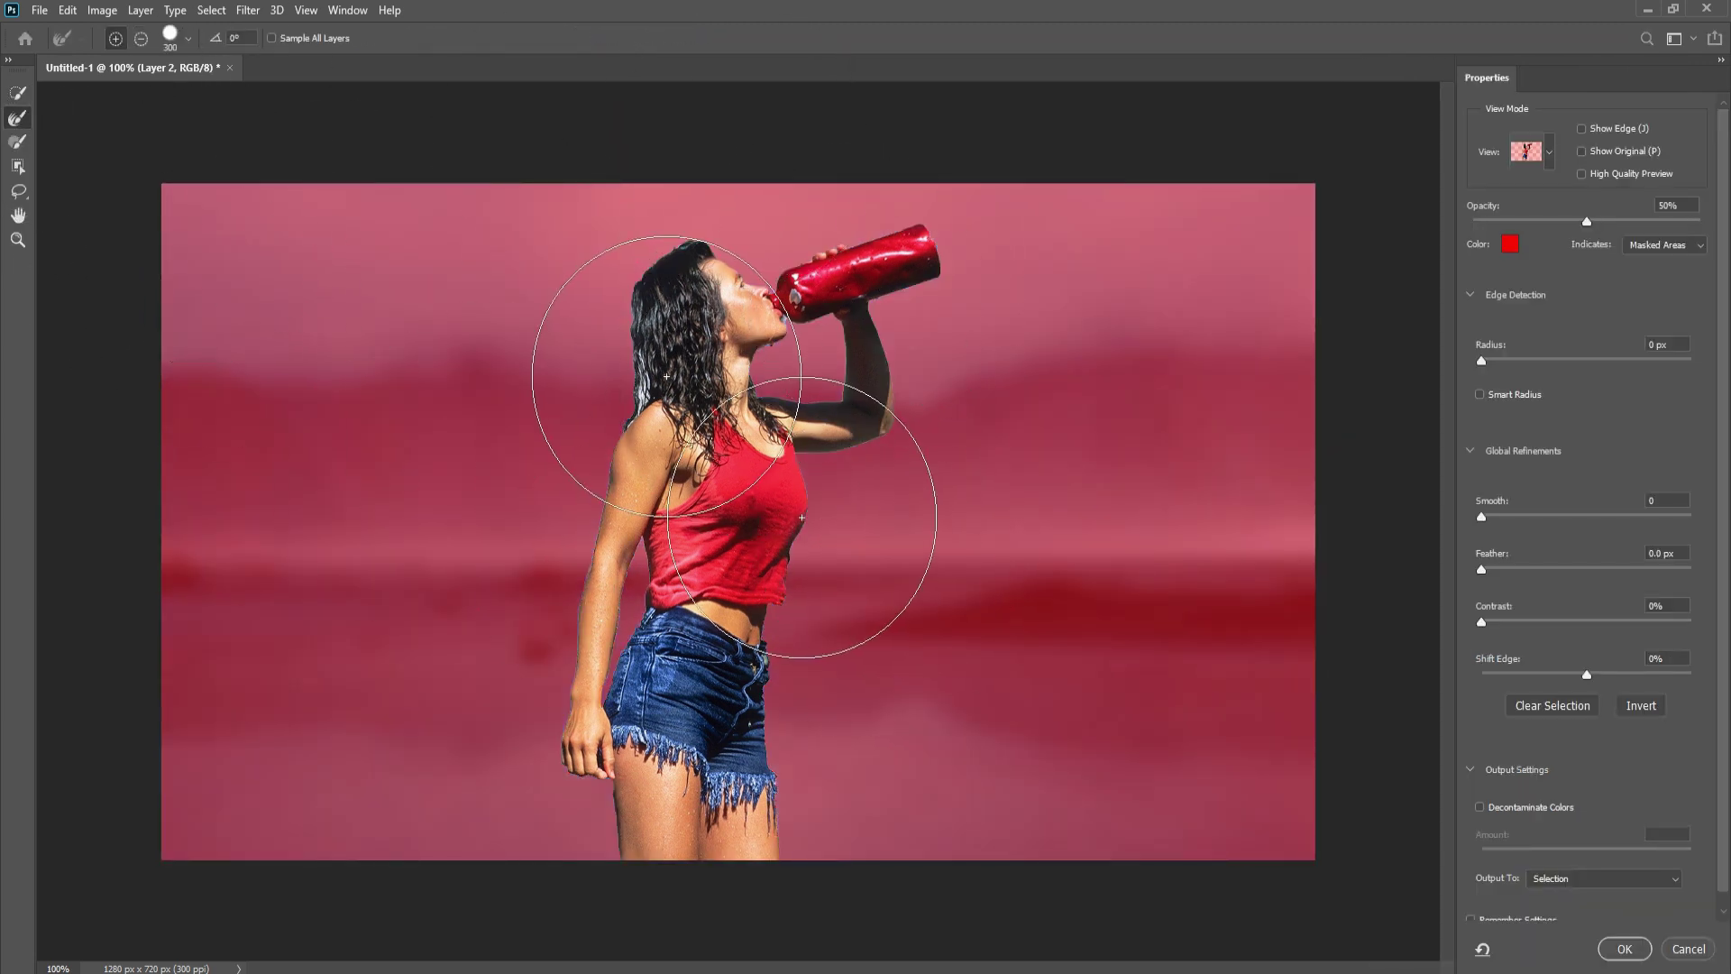
pyautogui.press('[')
pyautogui.press('[')
pyautogui.press('[')
pyautogui.press('[')
pyautogui.press('[')
pyautogui.press('[')
pyautogui.press('[')
pyautogui.press('[')
pyautogui.press('[')
pyautogui.press('[')
pyautogui.press('[')
pyautogui.press('[')
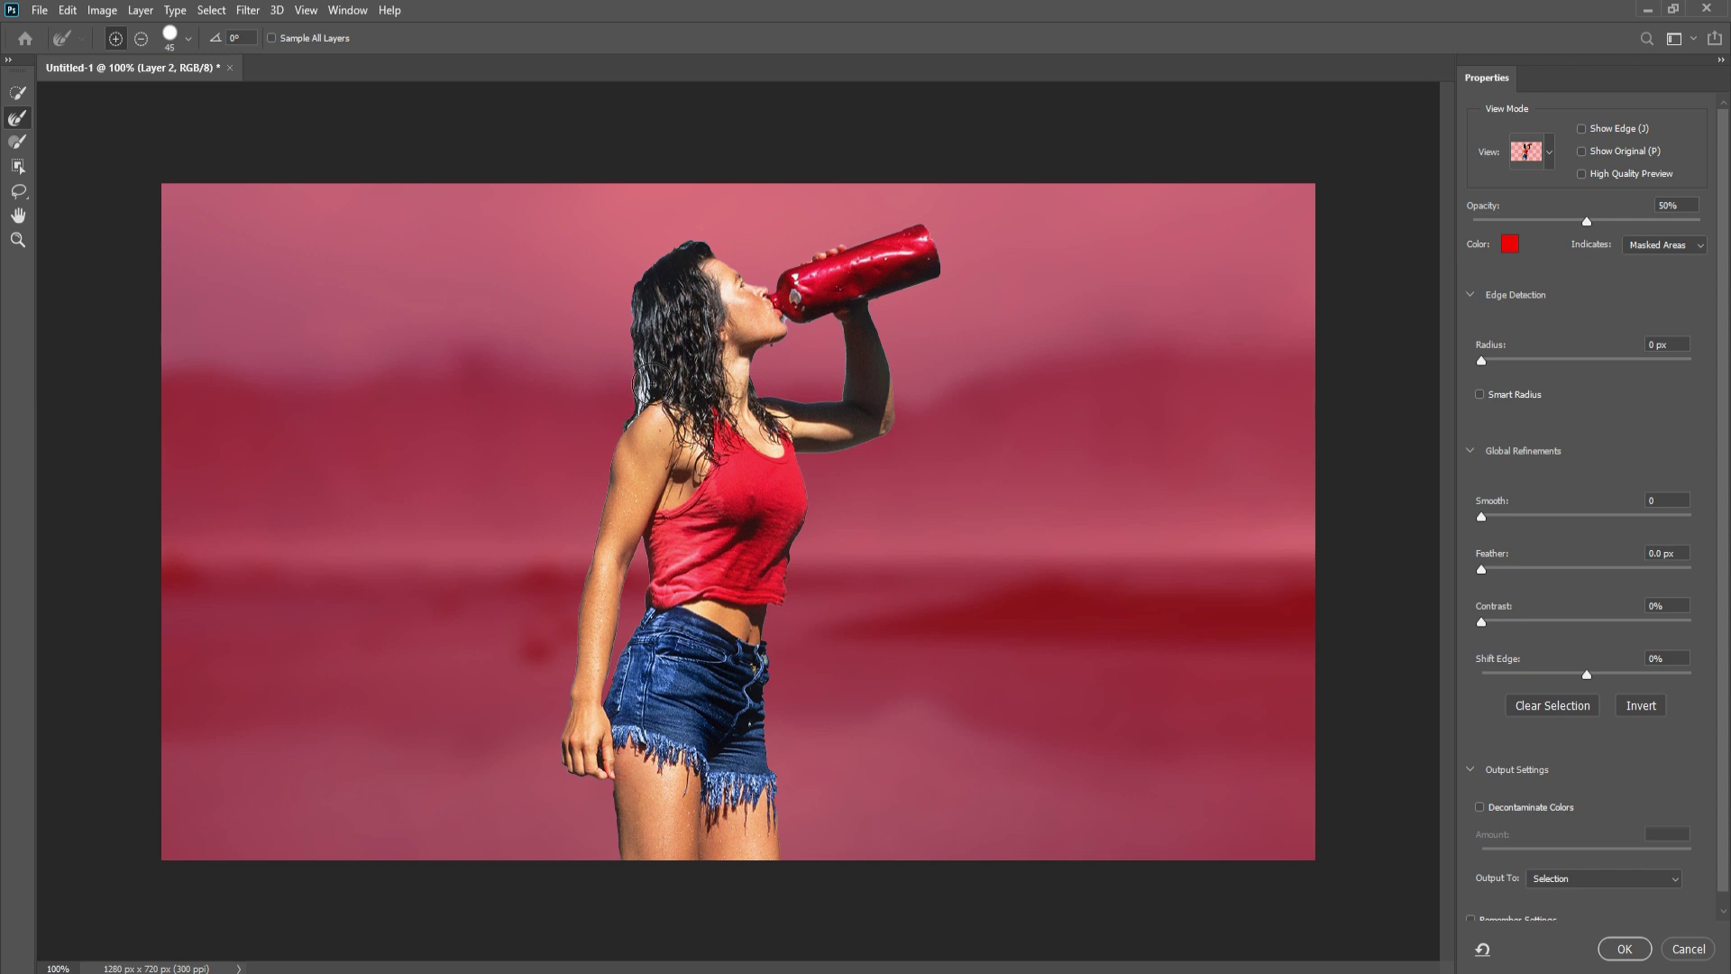
pyautogui.press('[')
pyautogui.press('[')
# - Enable Decontaminate Colors and output the refined selection to a new layer
pyautogui.click(1479, 808)
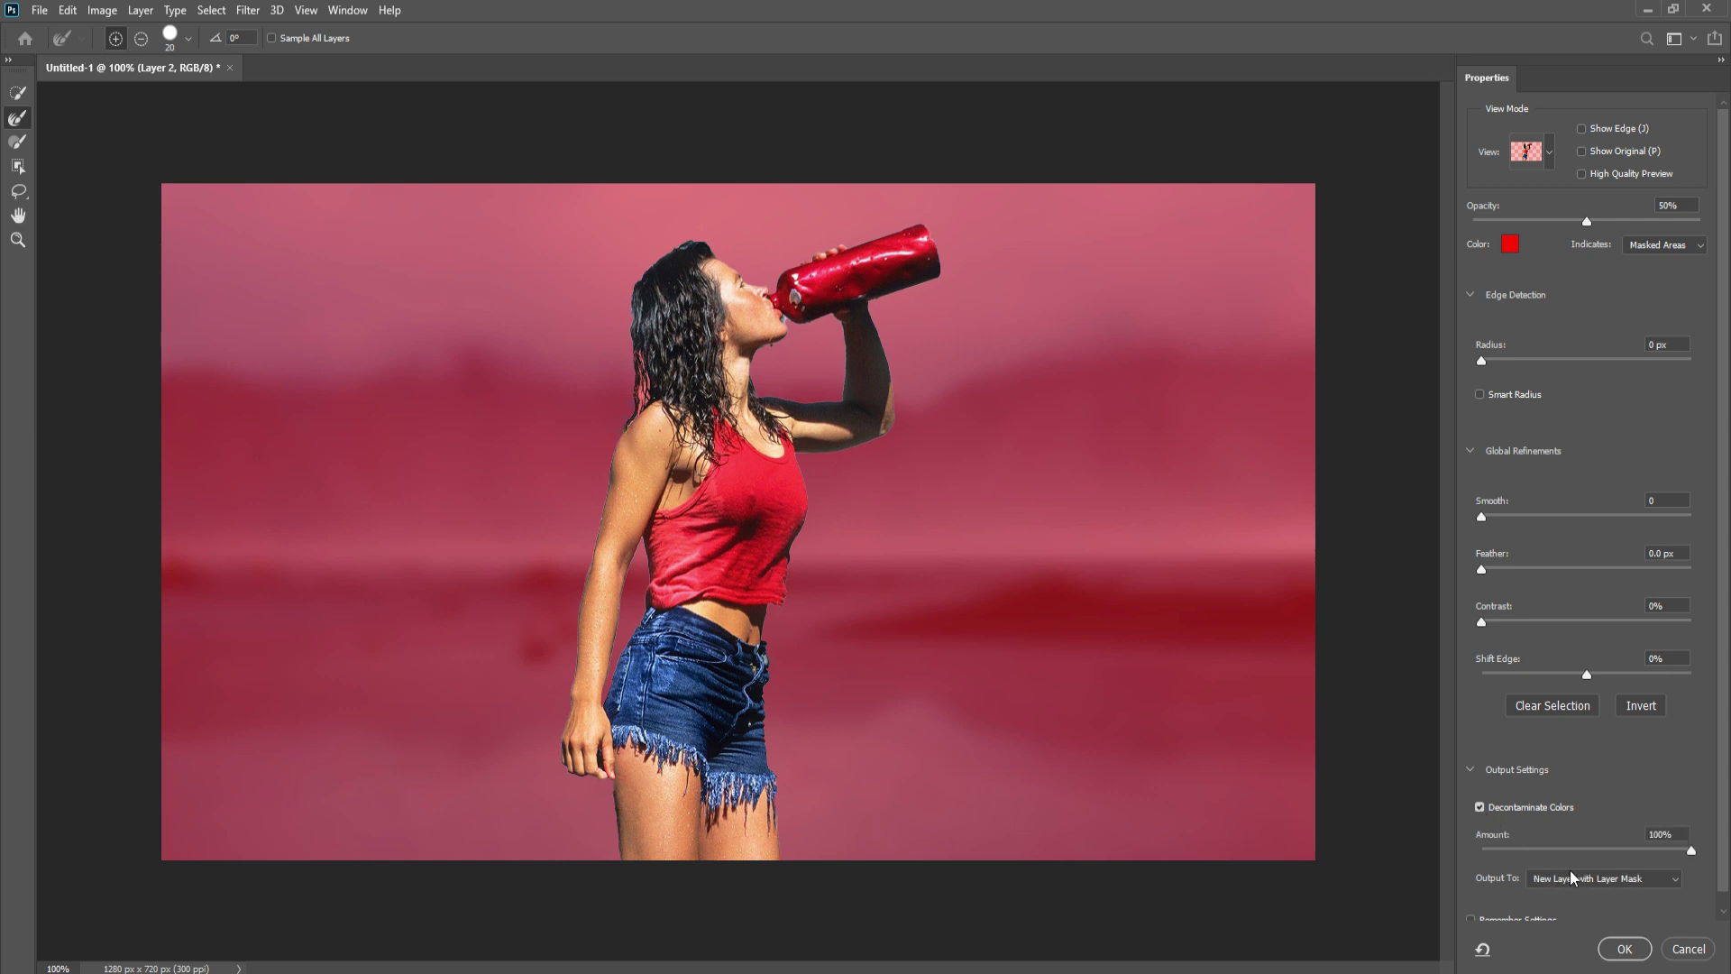
pyautogui.click(1573, 878)
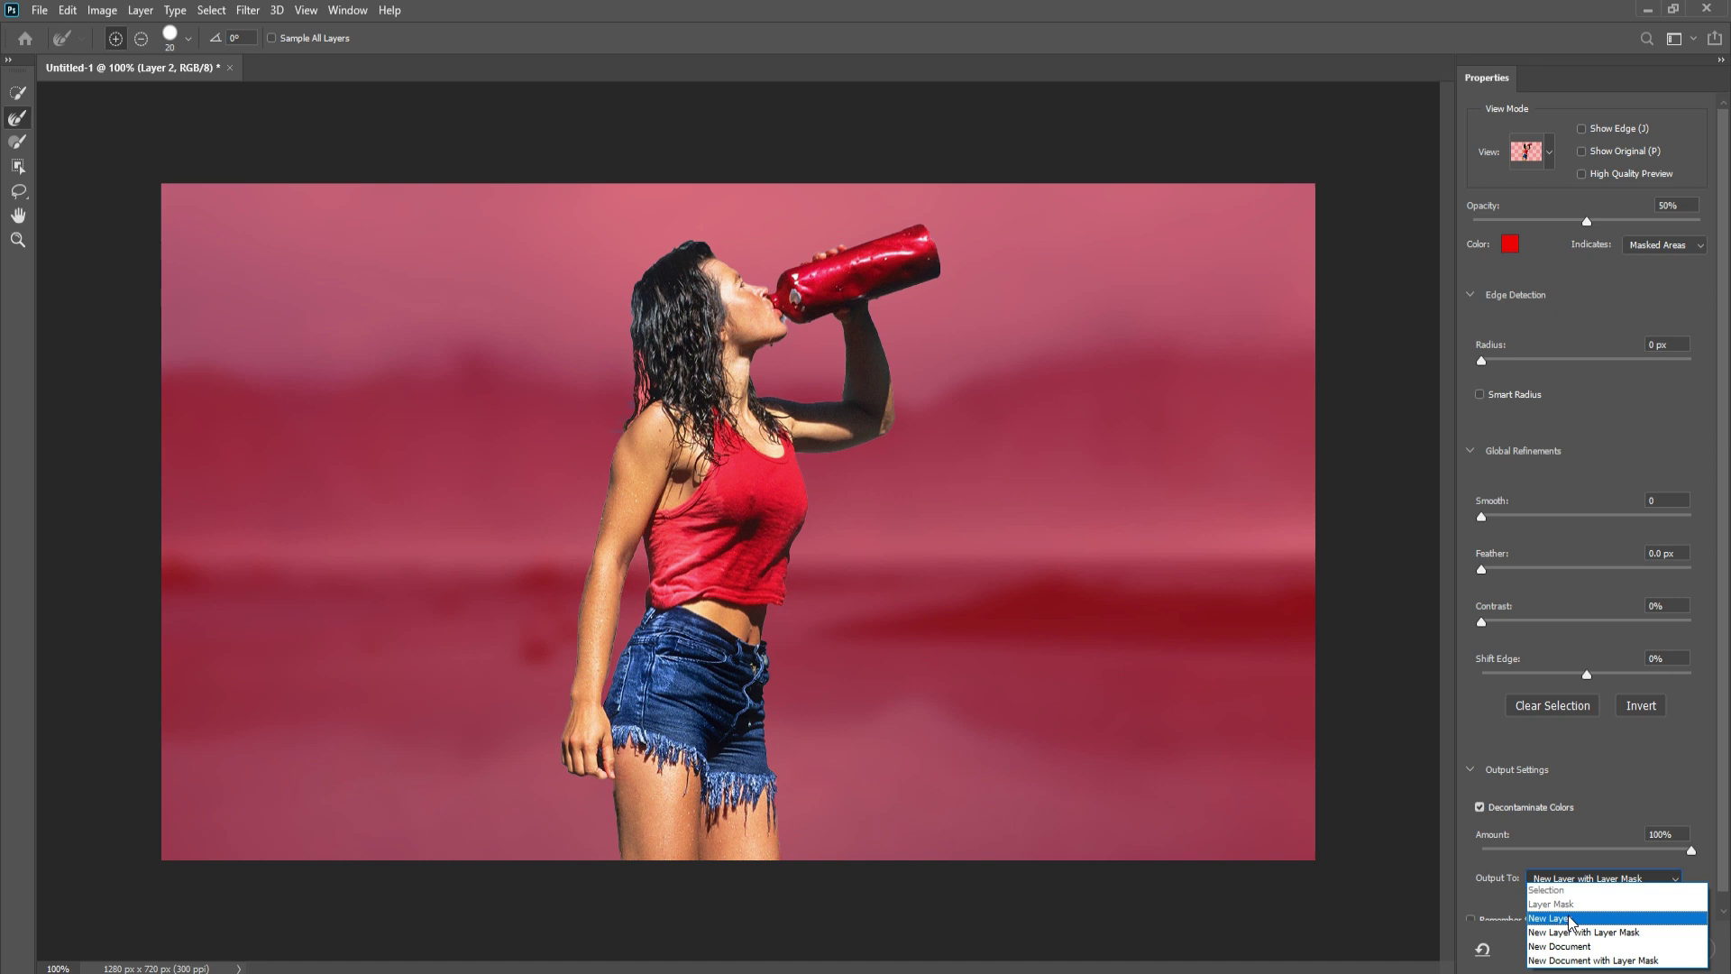
pyautogui.click(1569, 920)
pyautogui.click(1622, 948)
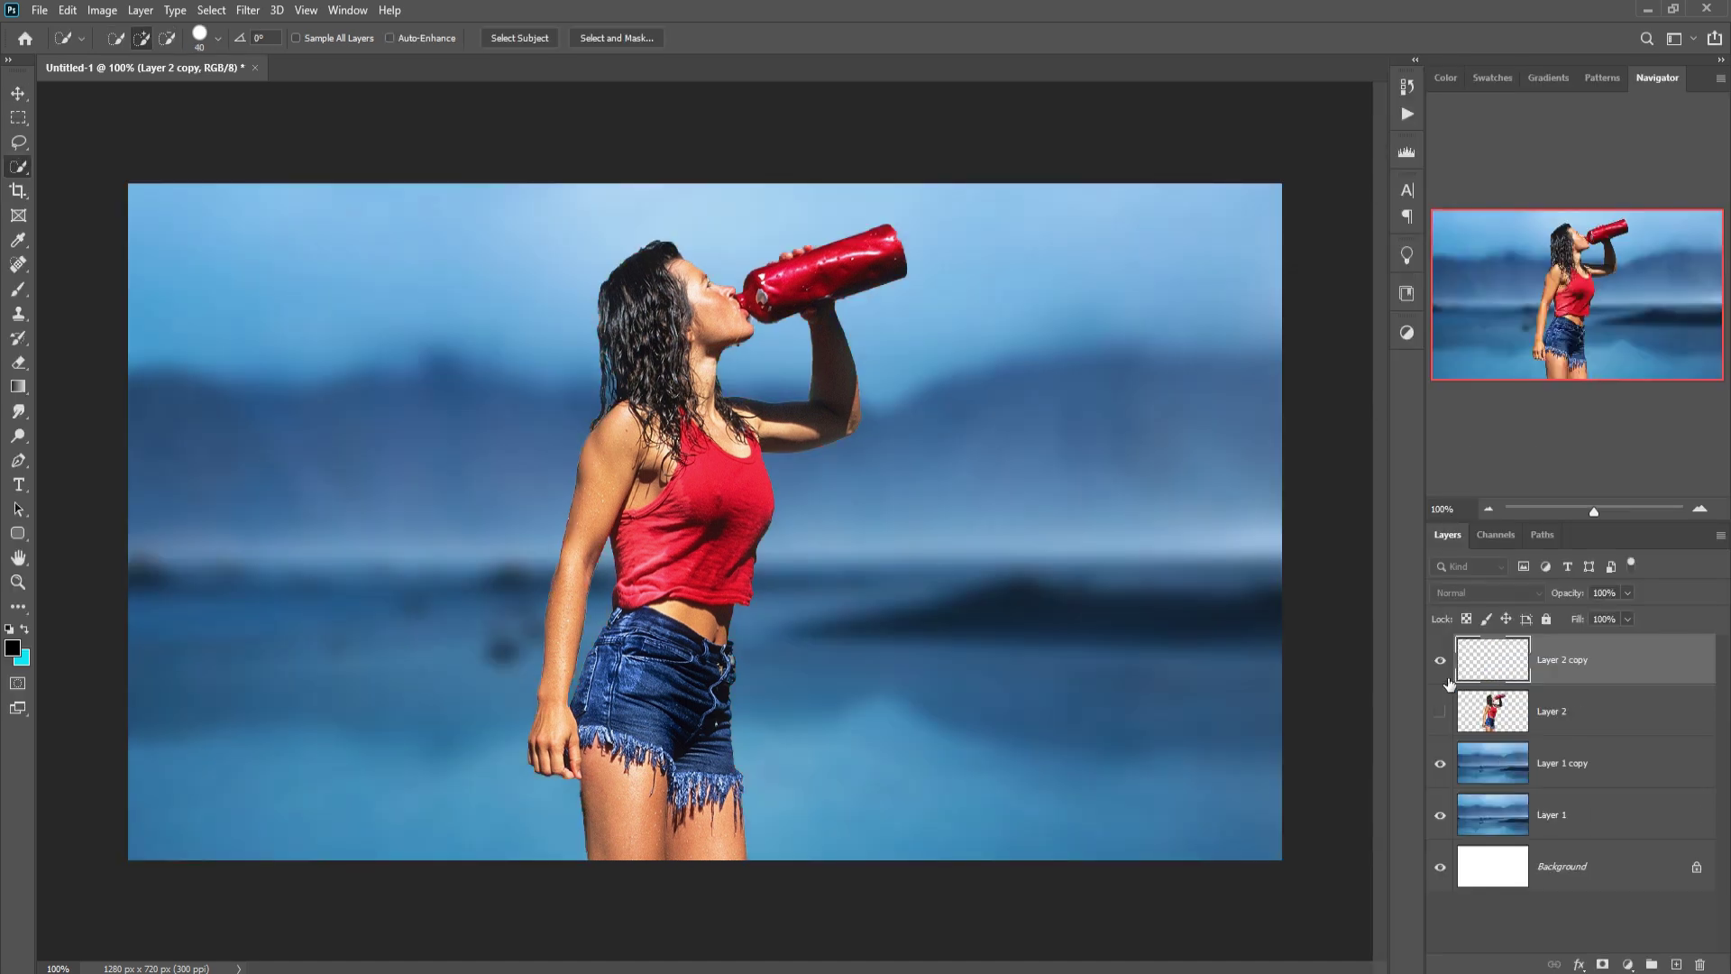
# - Delete the hidden original woman layer, Layer 2
pyautogui.click(18, 93)
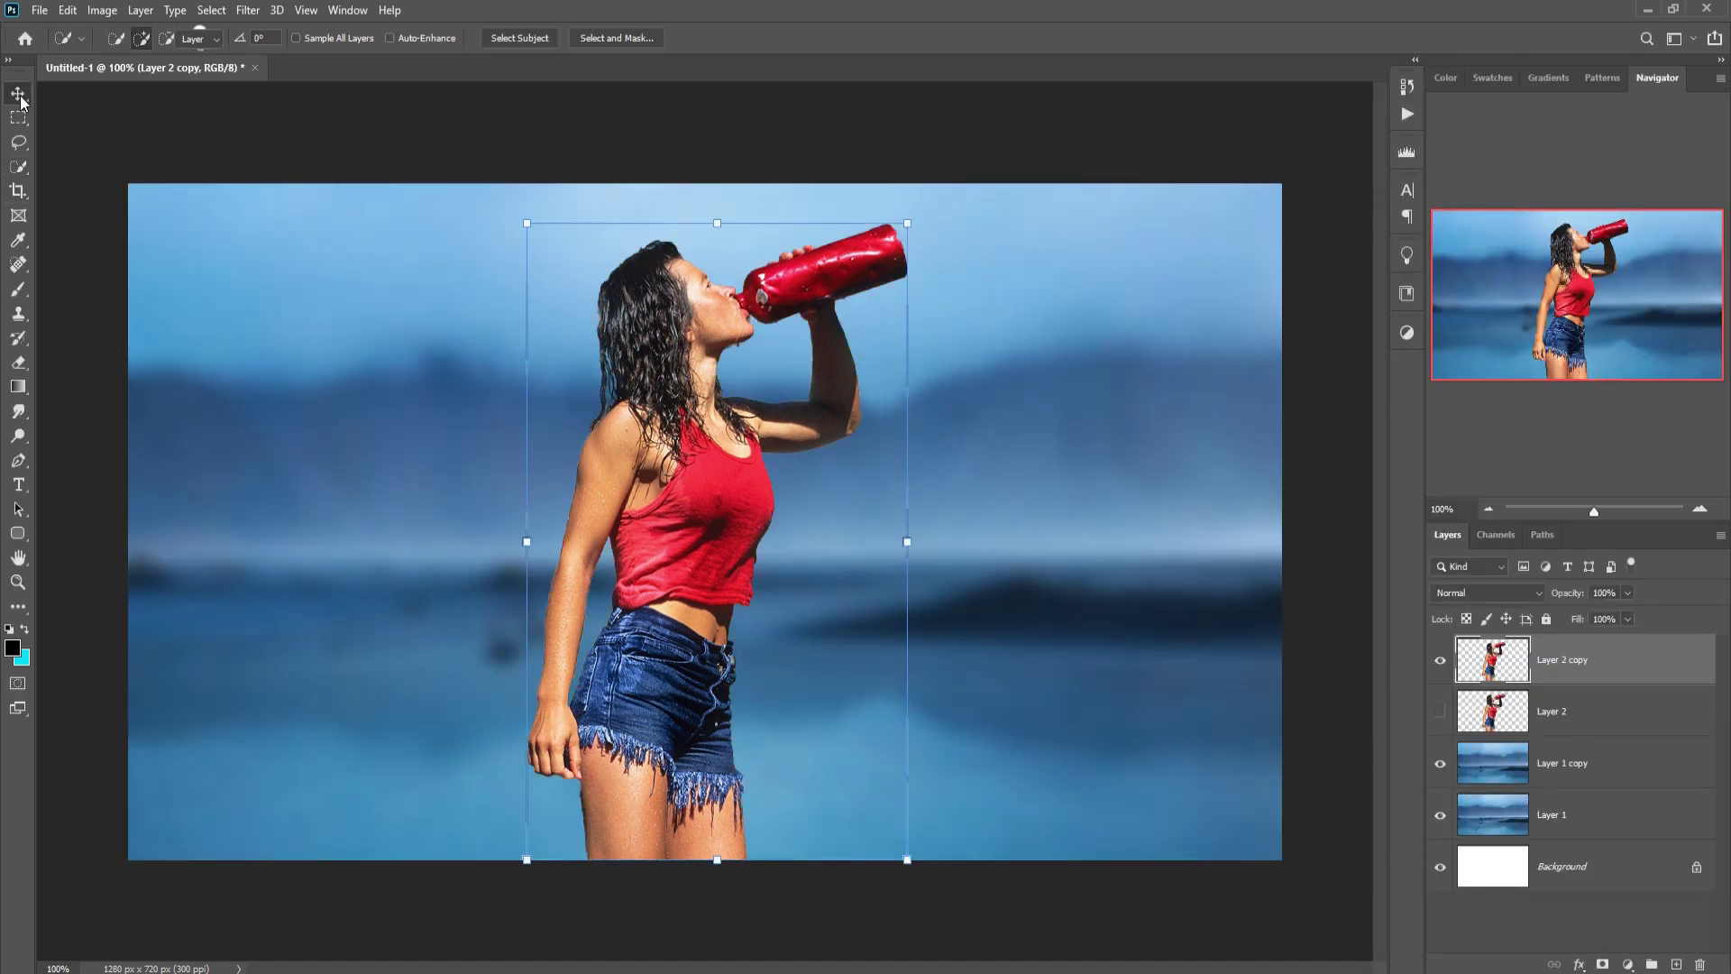
pyautogui.click(1632, 716)
pyautogui.press('Delete')
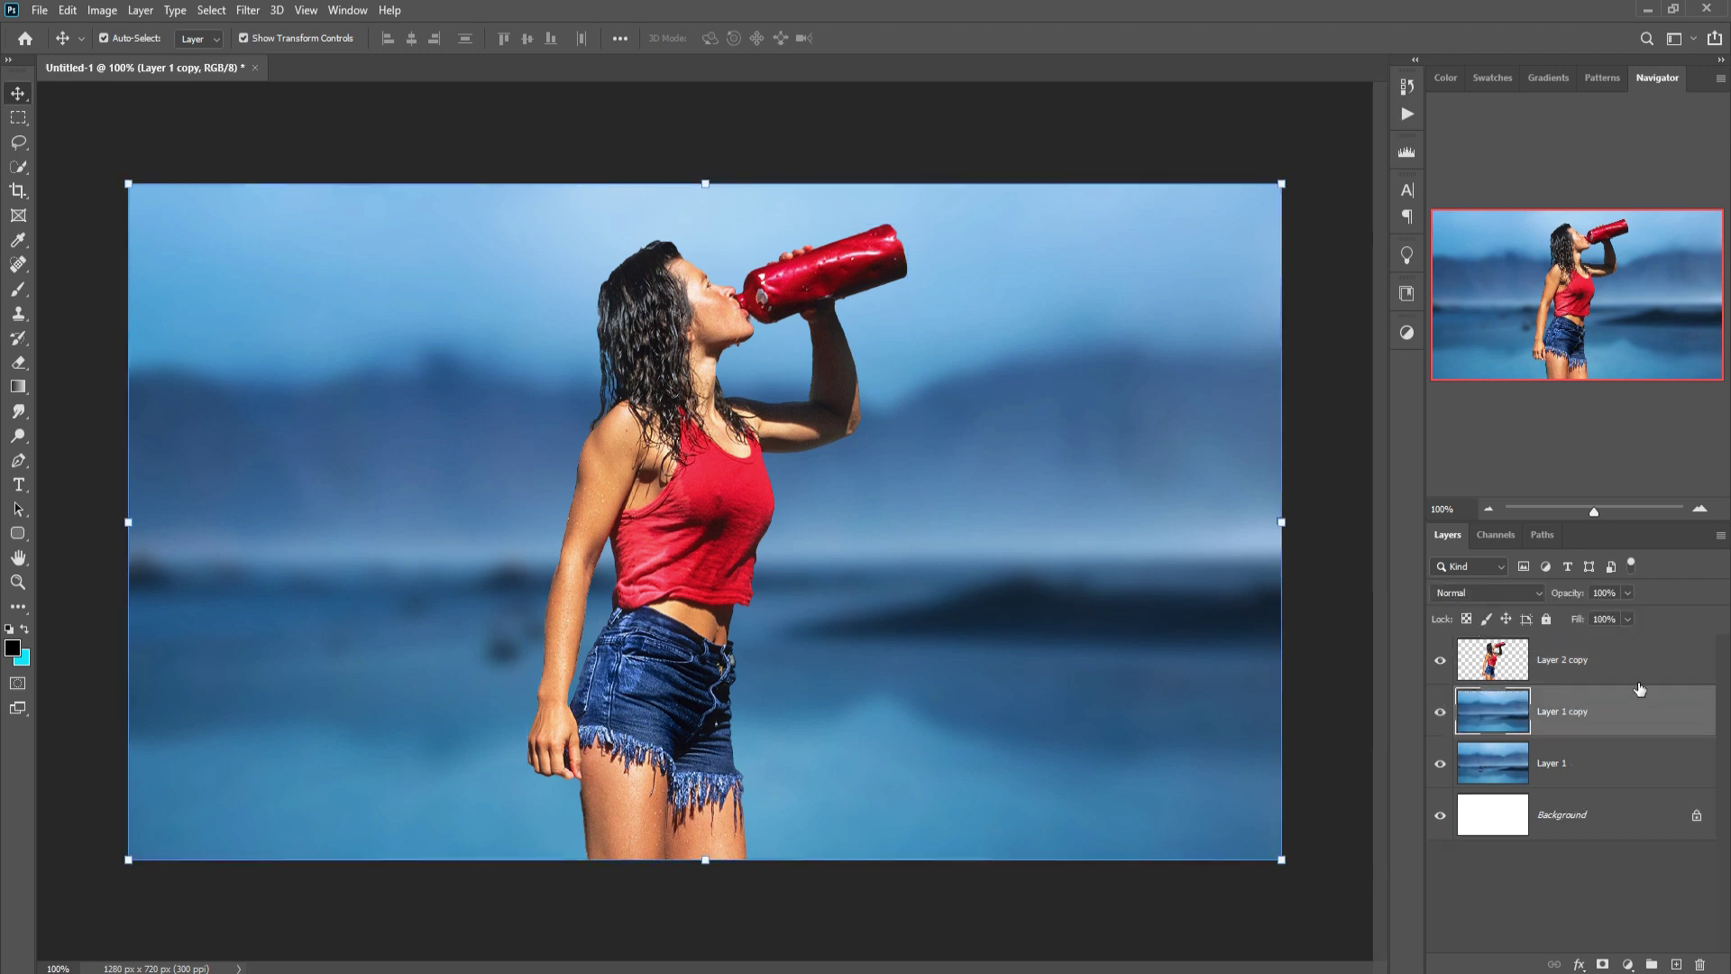
# - Duplicate the refined woman layer within the same document and desaturate the duplicate
pyautogui.click(1622, 665)
pyautogui.rightClick(1606, 666)
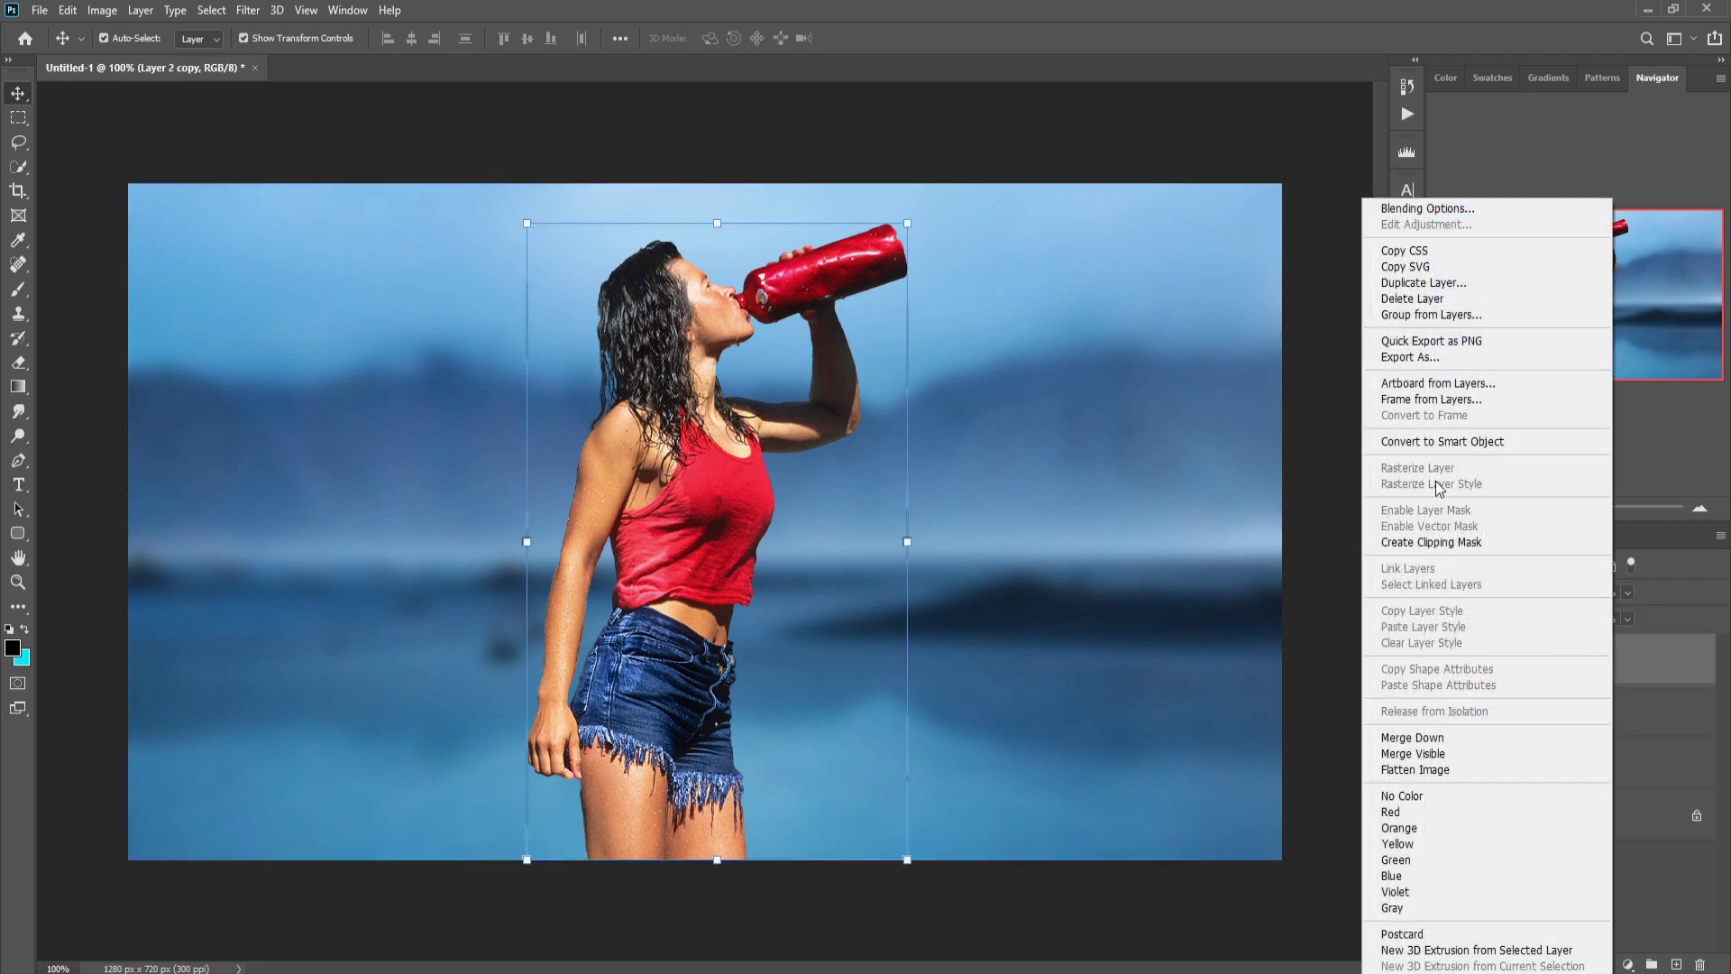
pyautogui.click(1423, 283)
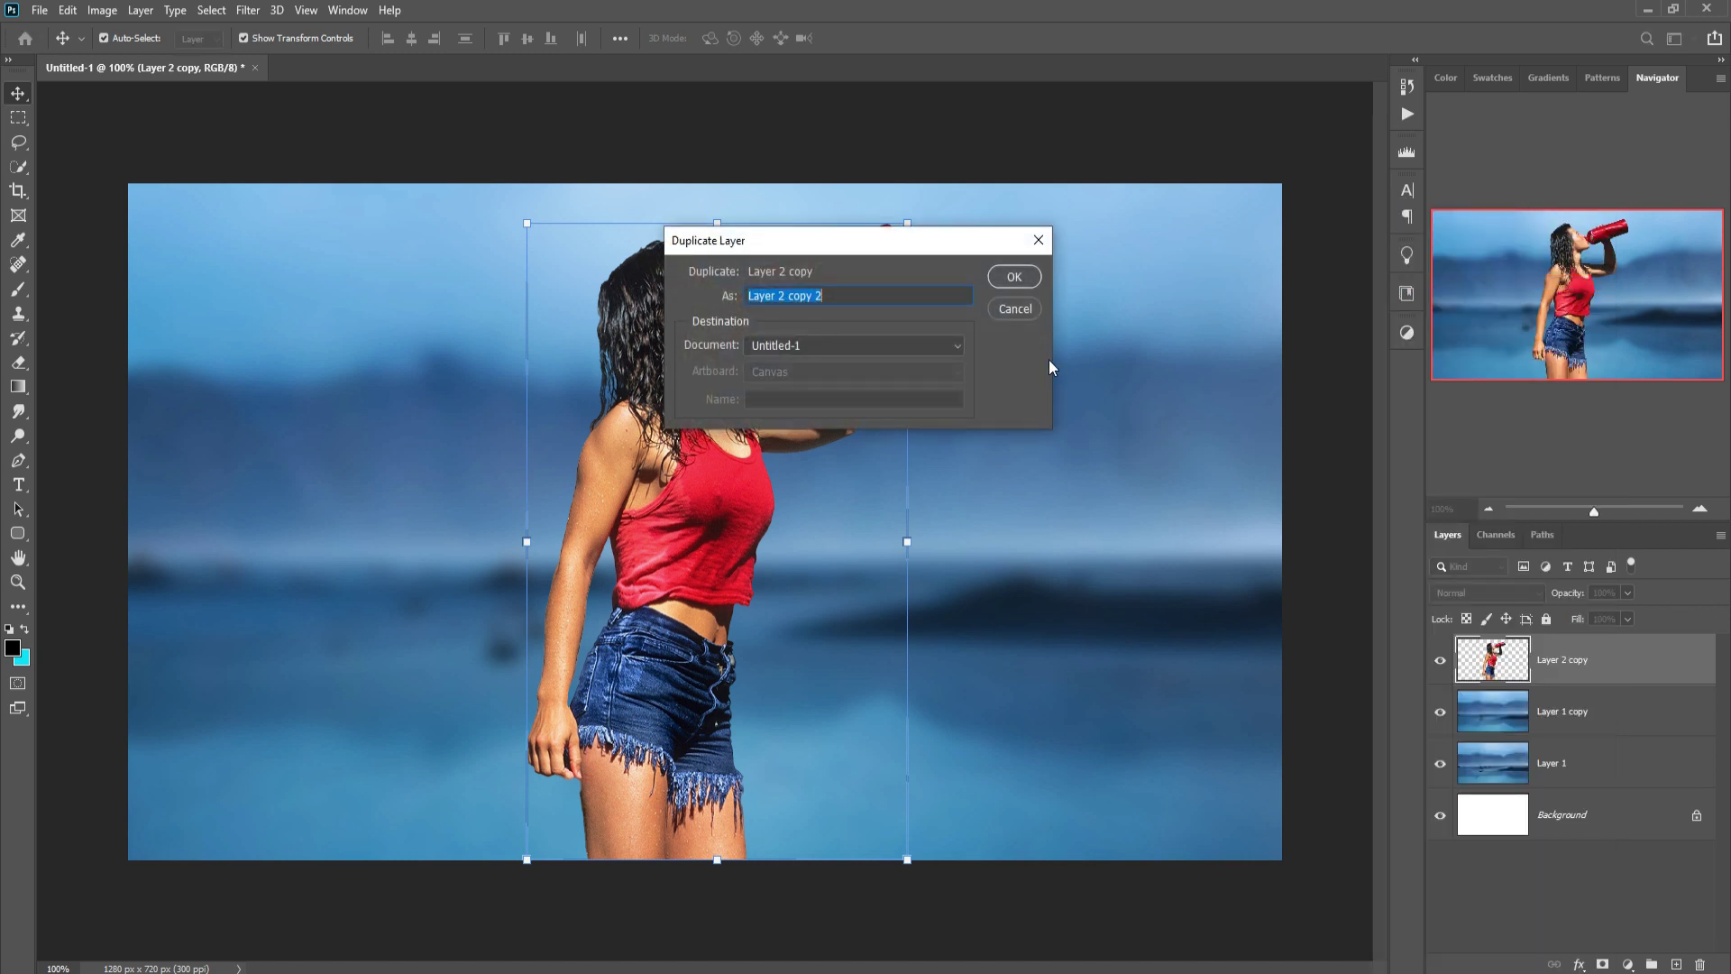
pyautogui.click(1012, 281)
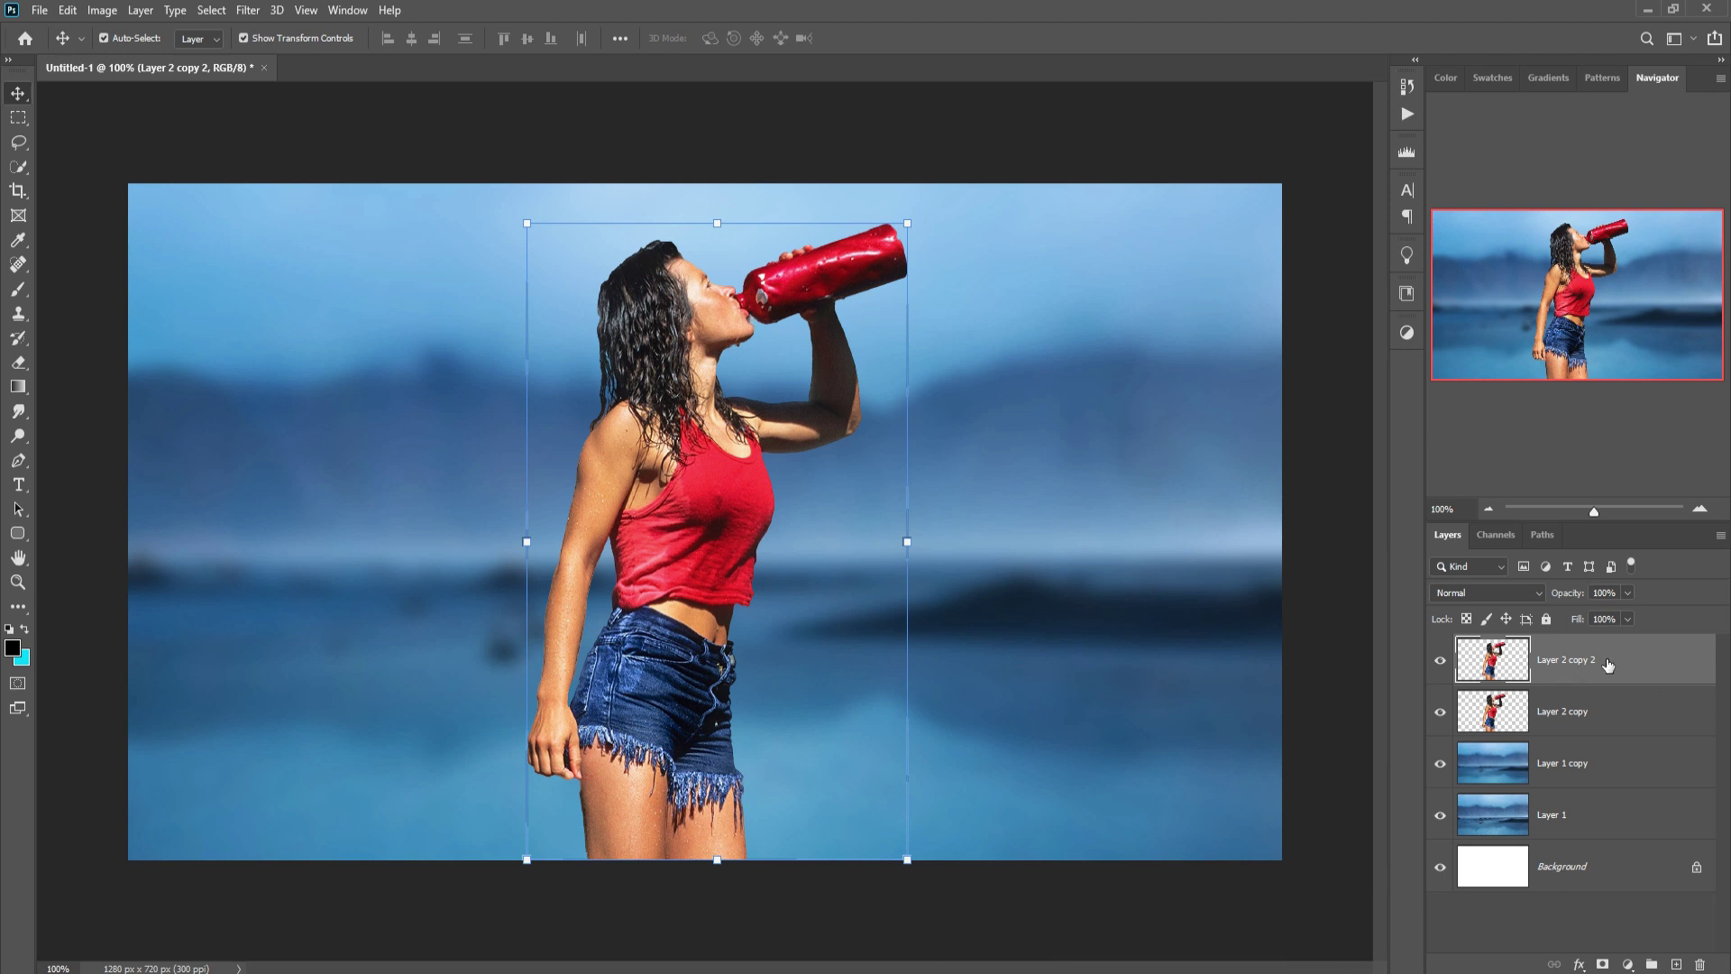
pyautogui.click(104, 11)
pyautogui.moveTo(131, 59)
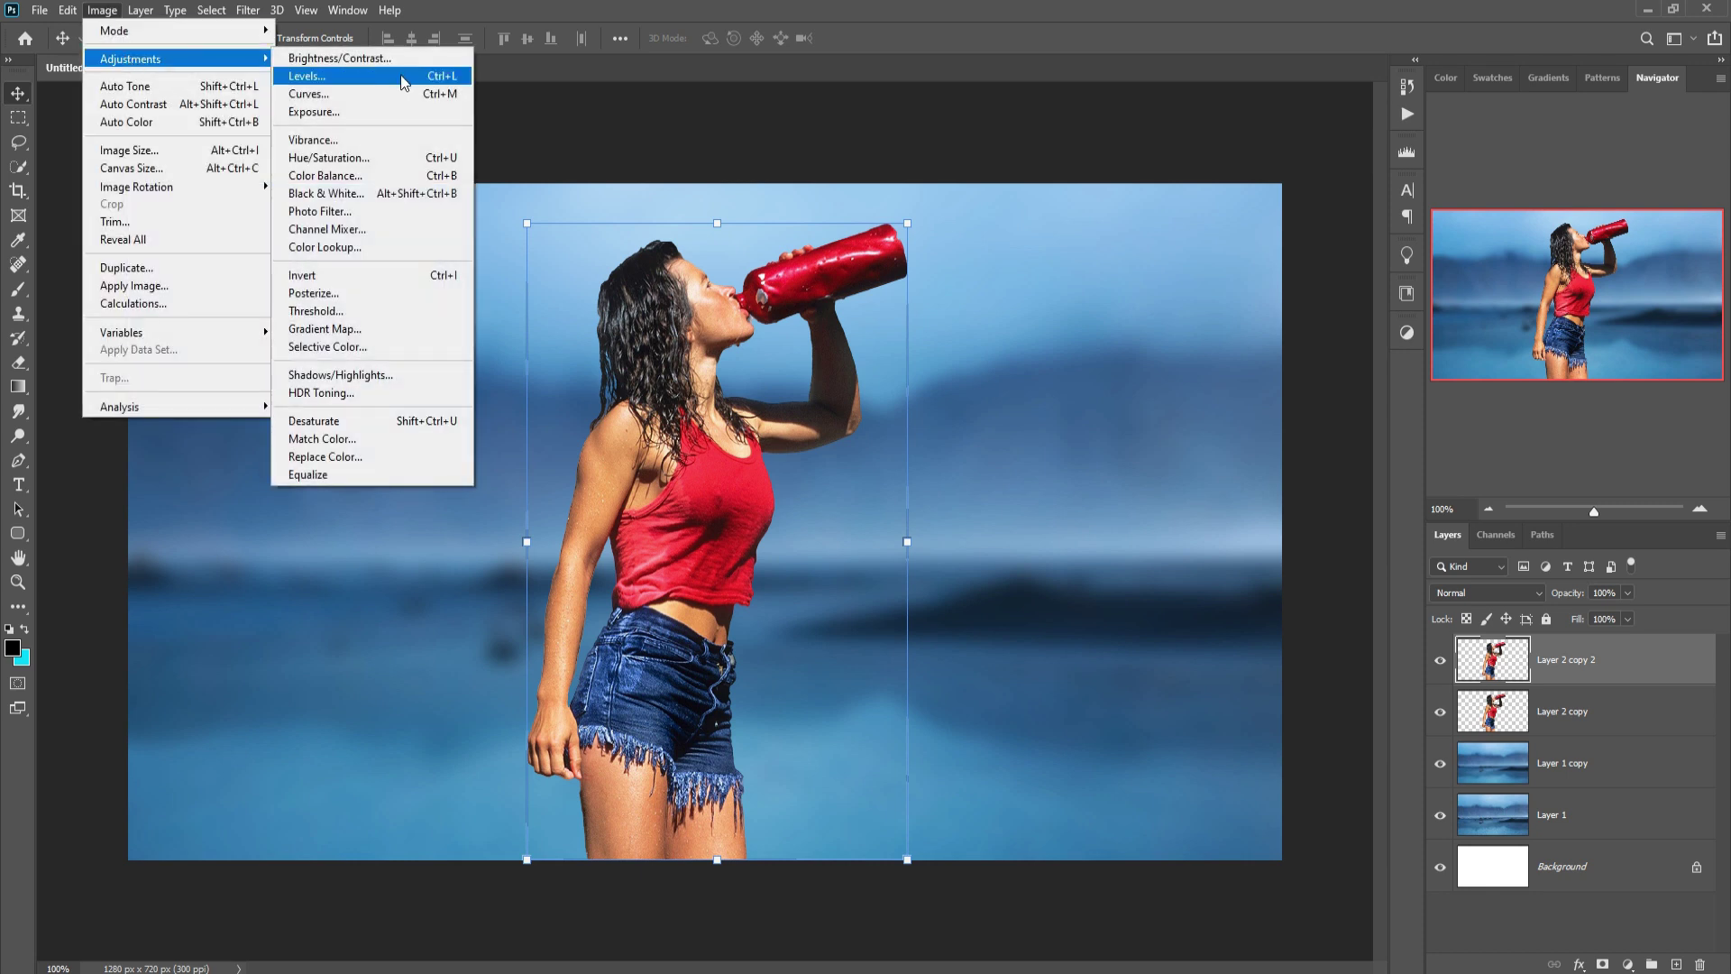
pyautogui.click(359, 426)
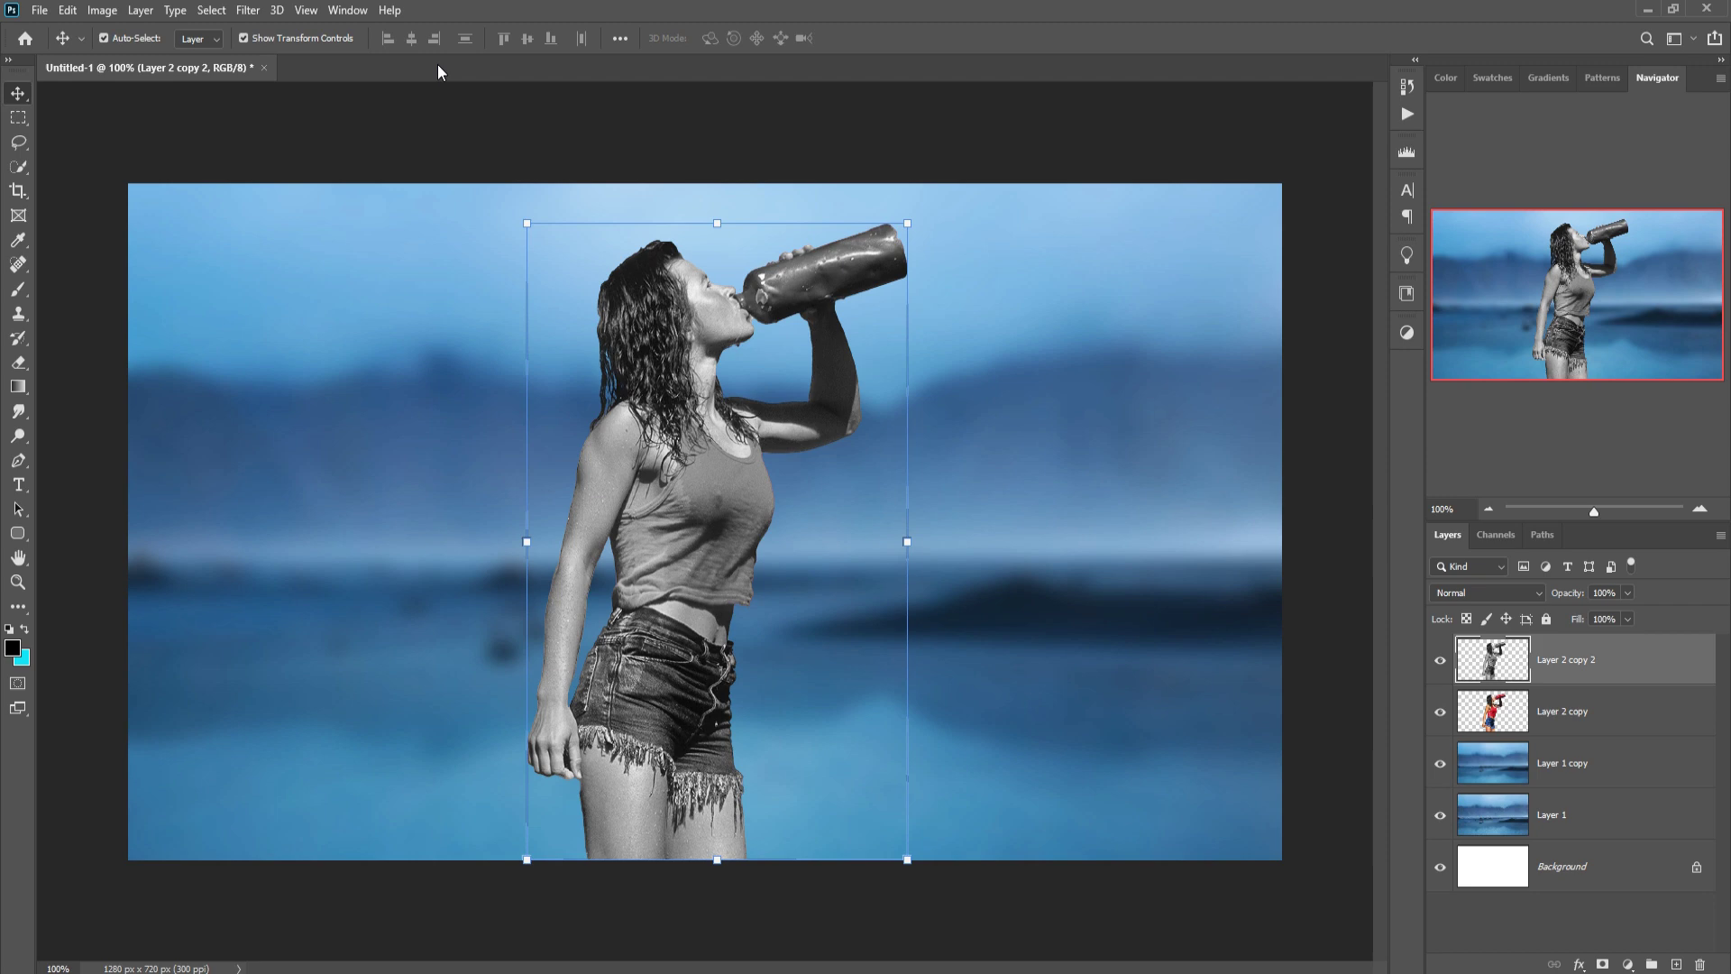
# - Apply the Glowing Edges filter to the desaturated woman with Edge Width 2, Edge Brightness 12 and Smoothness 5
pyautogui.click(249, 11)
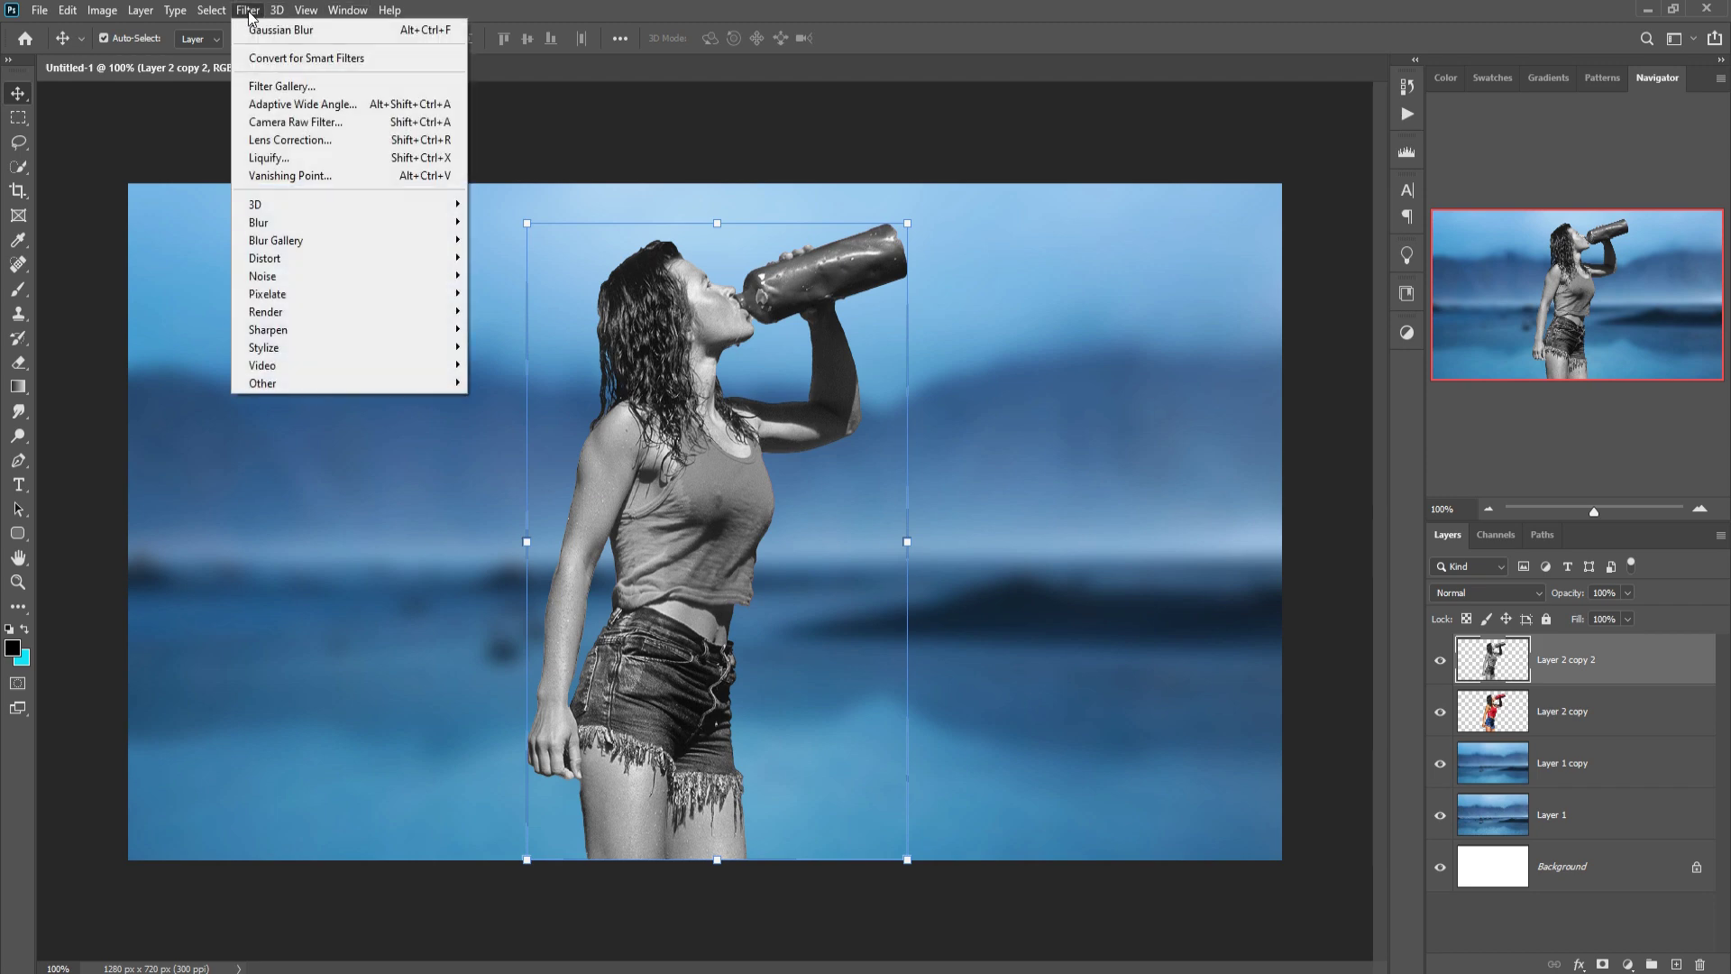
pyautogui.click(270, 85)
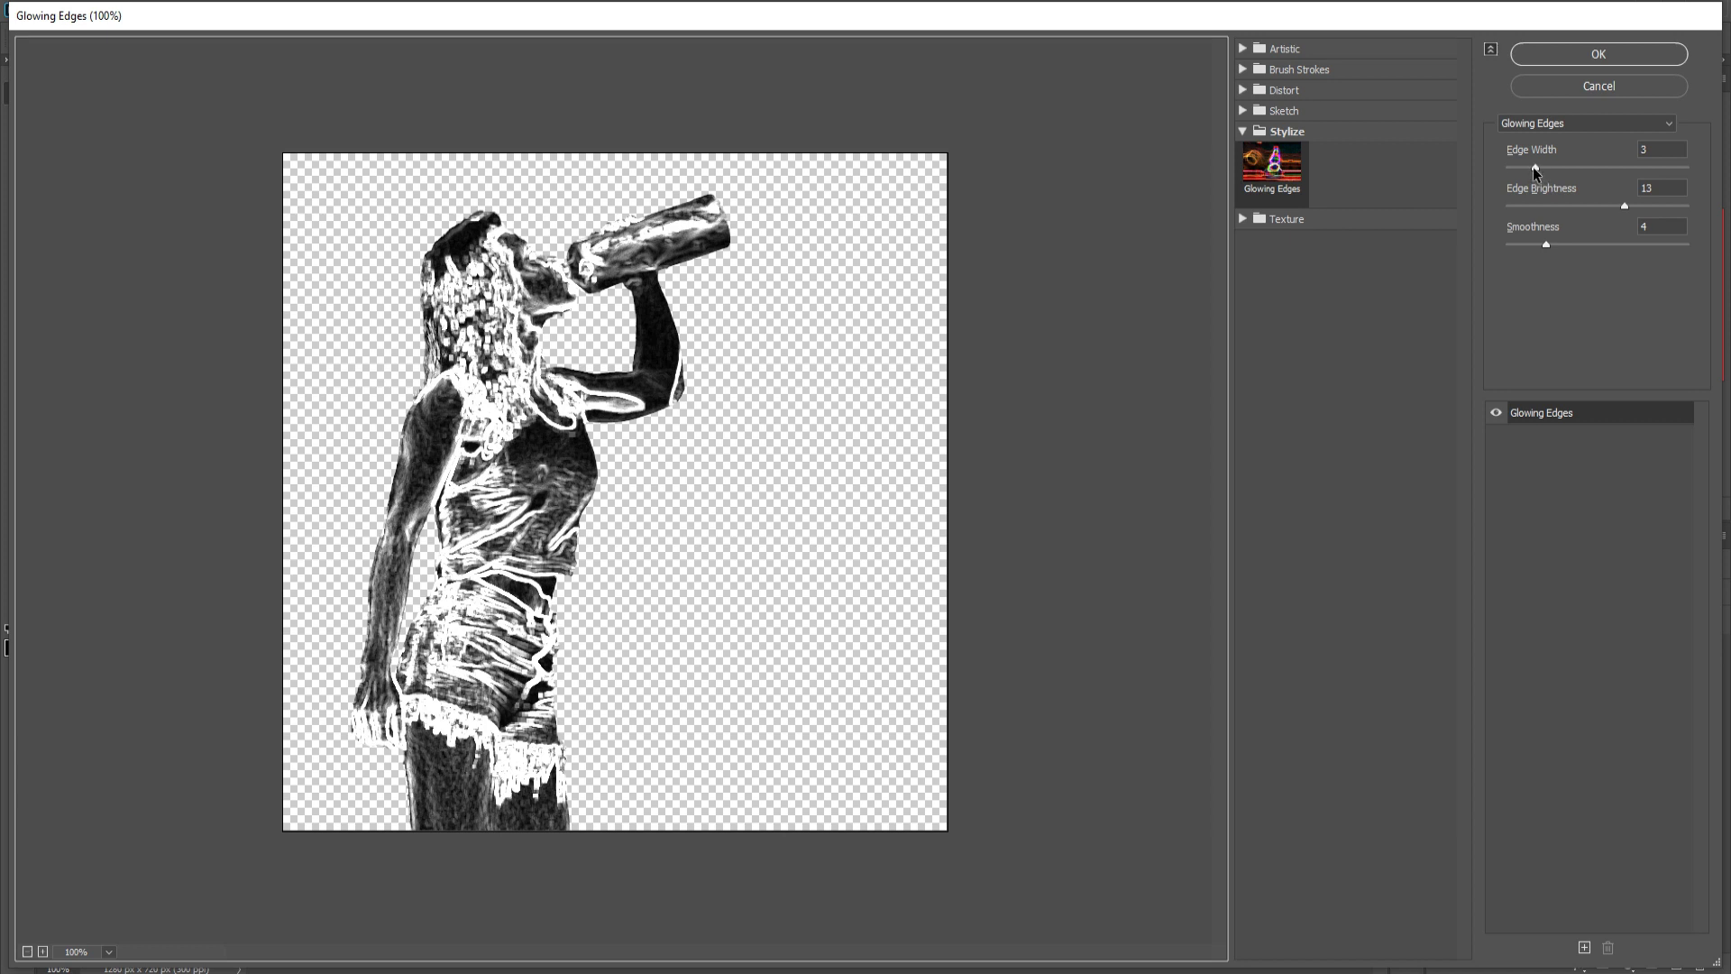
pyautogui.moveTo(1533, 166); pyautogui.dragTo(1517, 165)
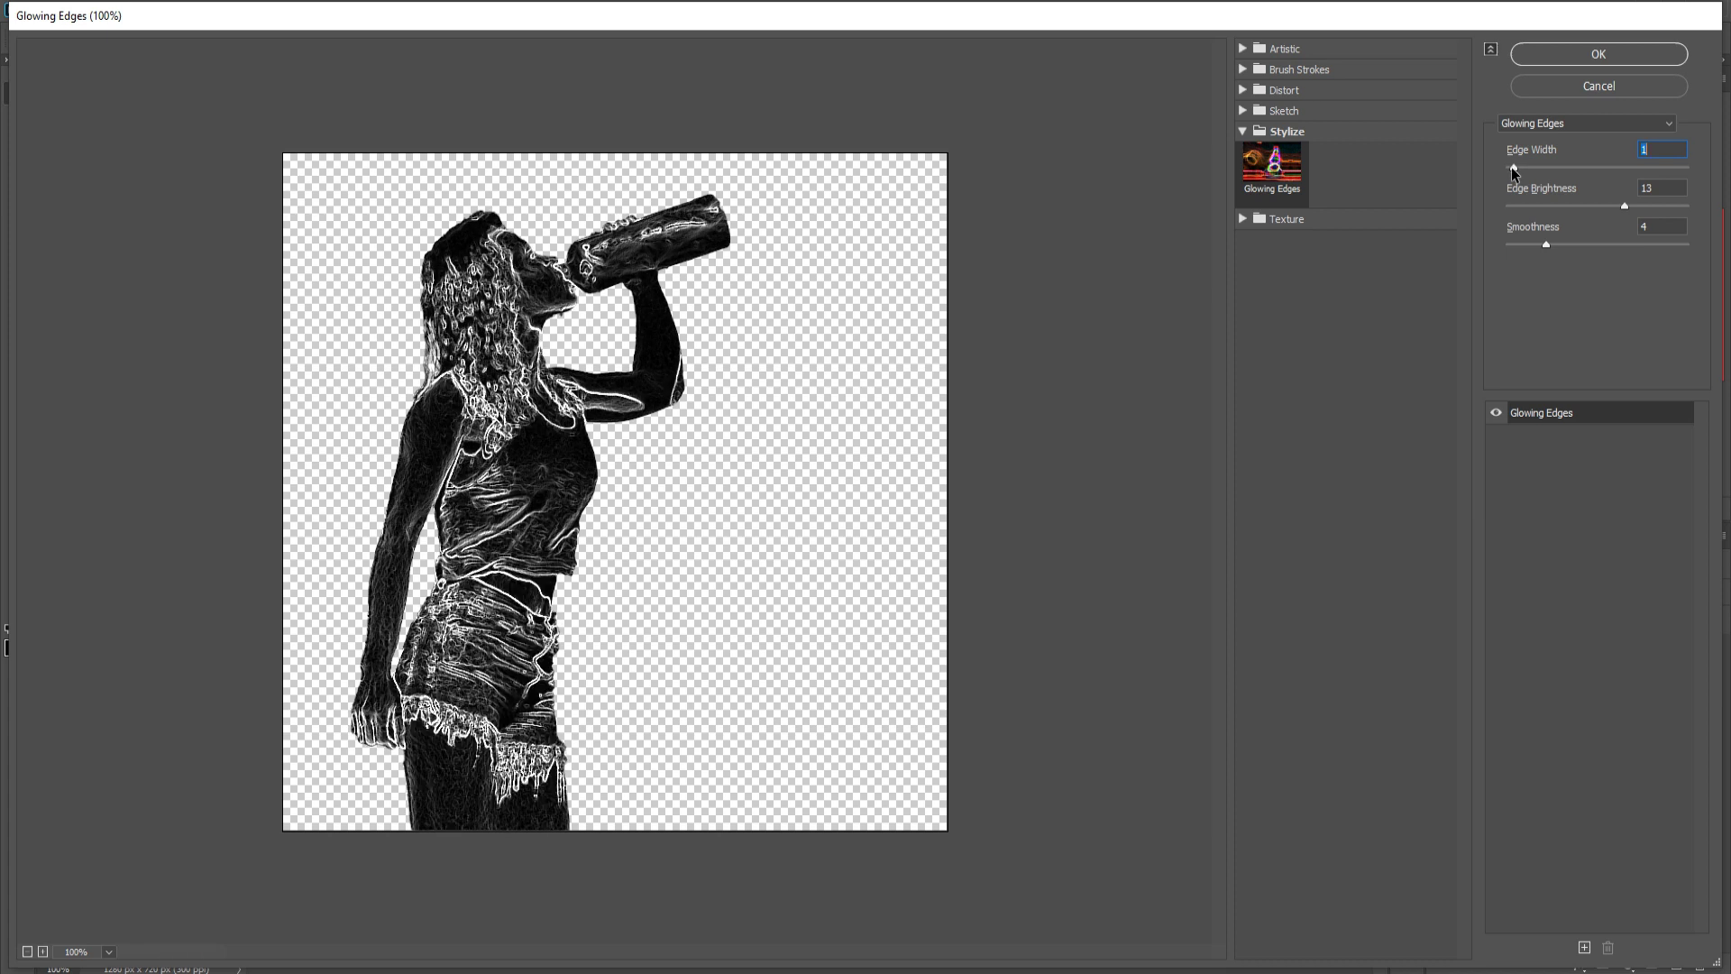
pyautogui.moveTo(1511, 166); pyautogui.dragTo(1512, 166)
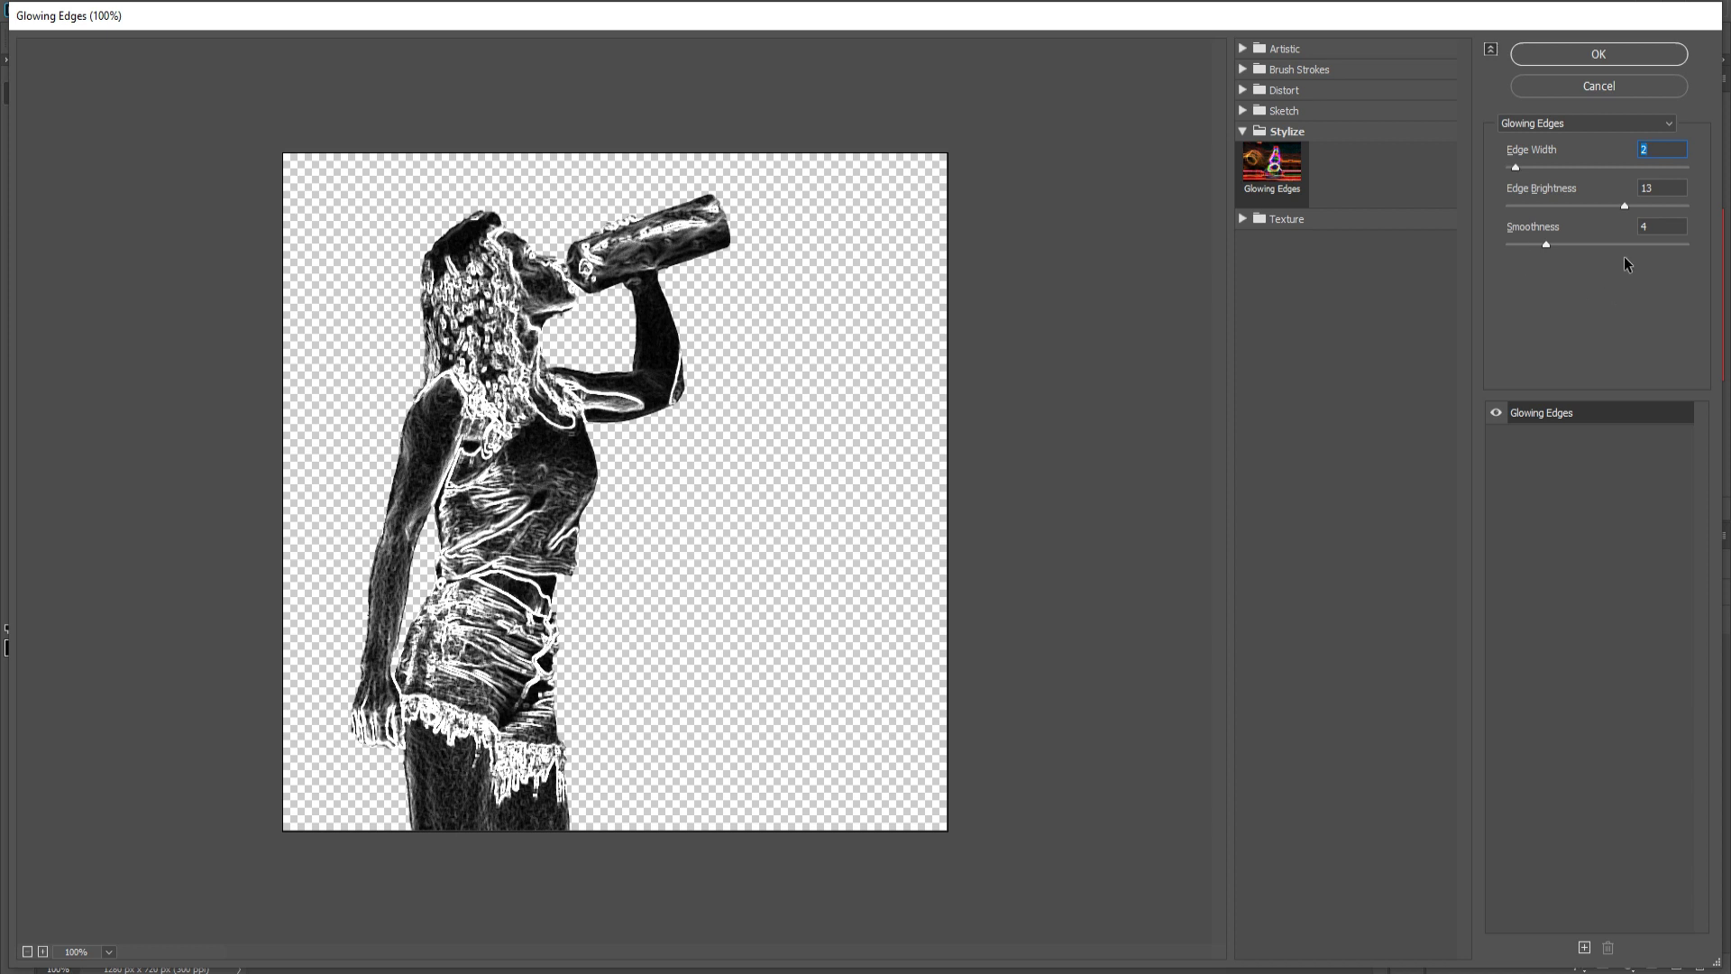
pyautogui.moveTo(1624, 208); pyautogui.dragTo(1564, 242)
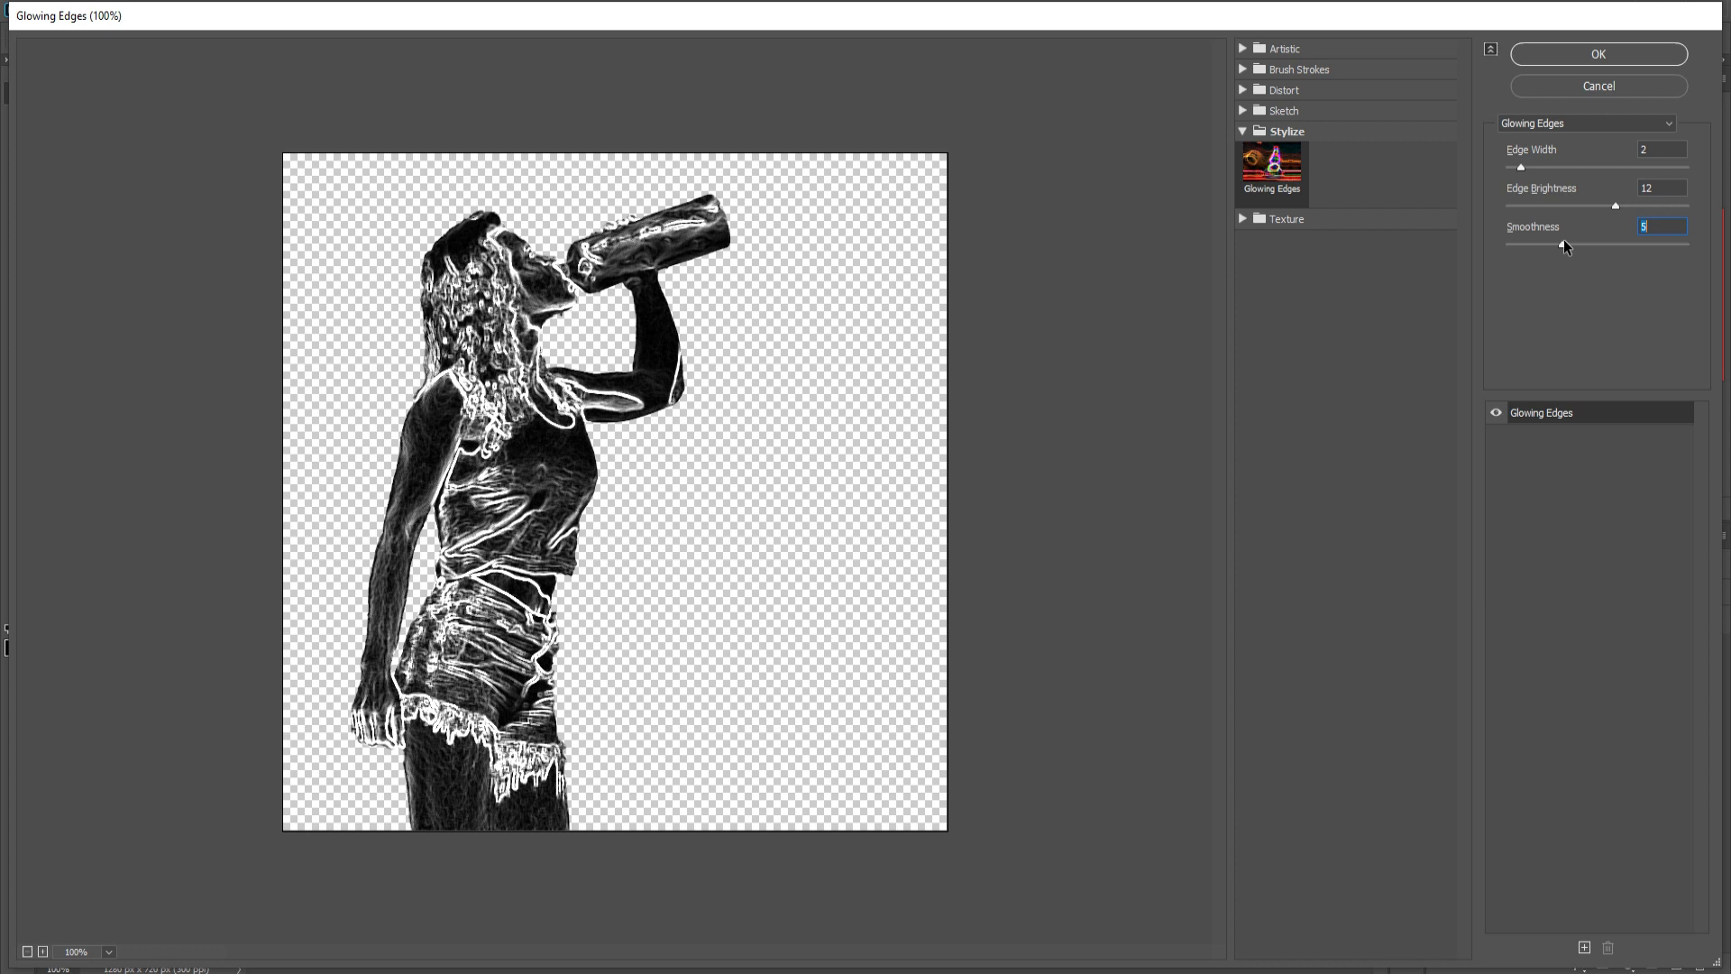
pyautogui.click(1604, 54)
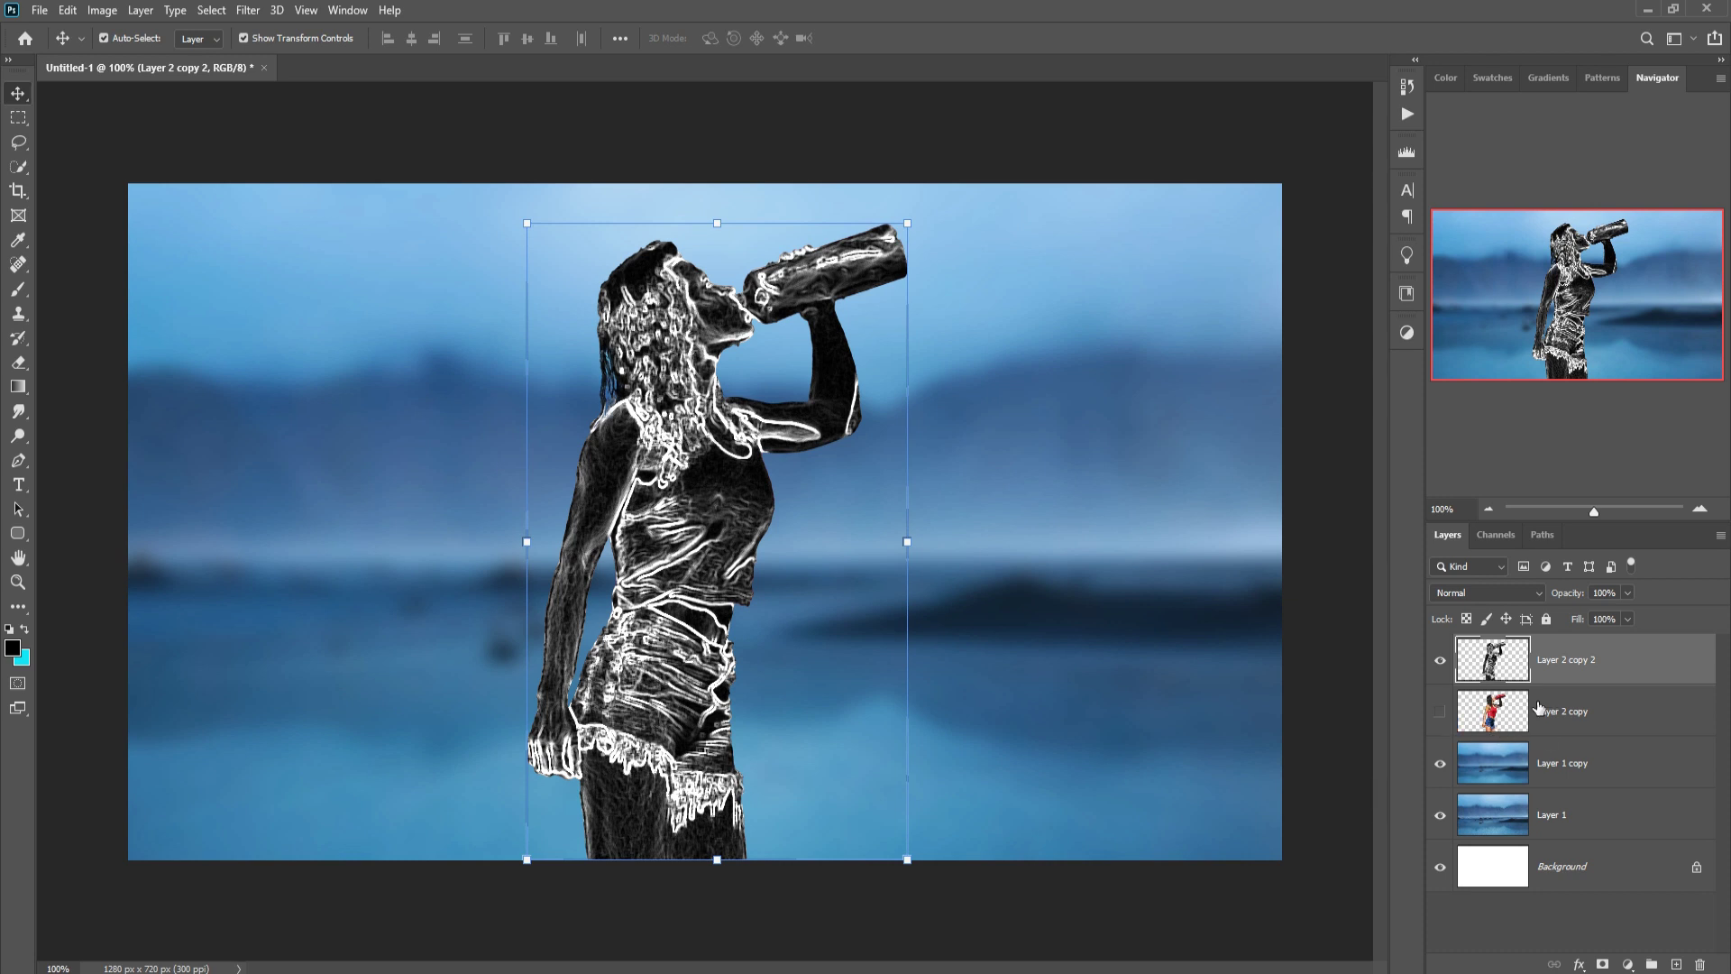
# - Set the glowing-edges layer's blend mode to Linear Dodge (Add) and show the coloured woman layer beneath it
pyautogui.click(1537, 595)
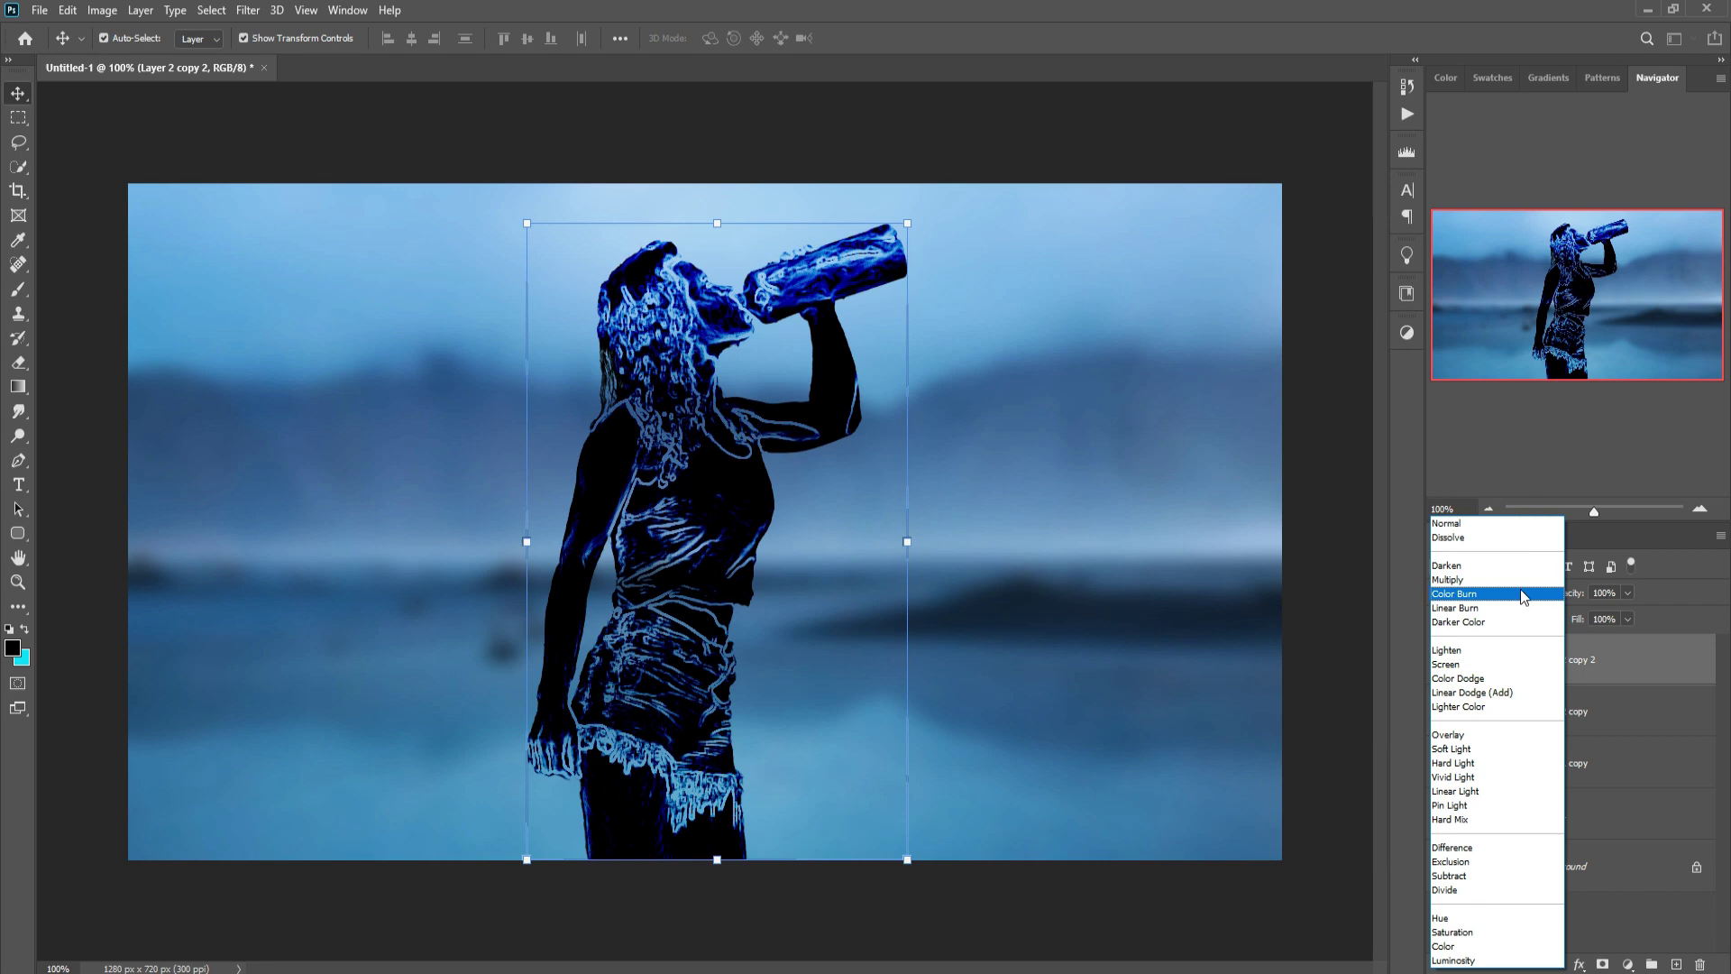
pyautogui.click(1462, 694)
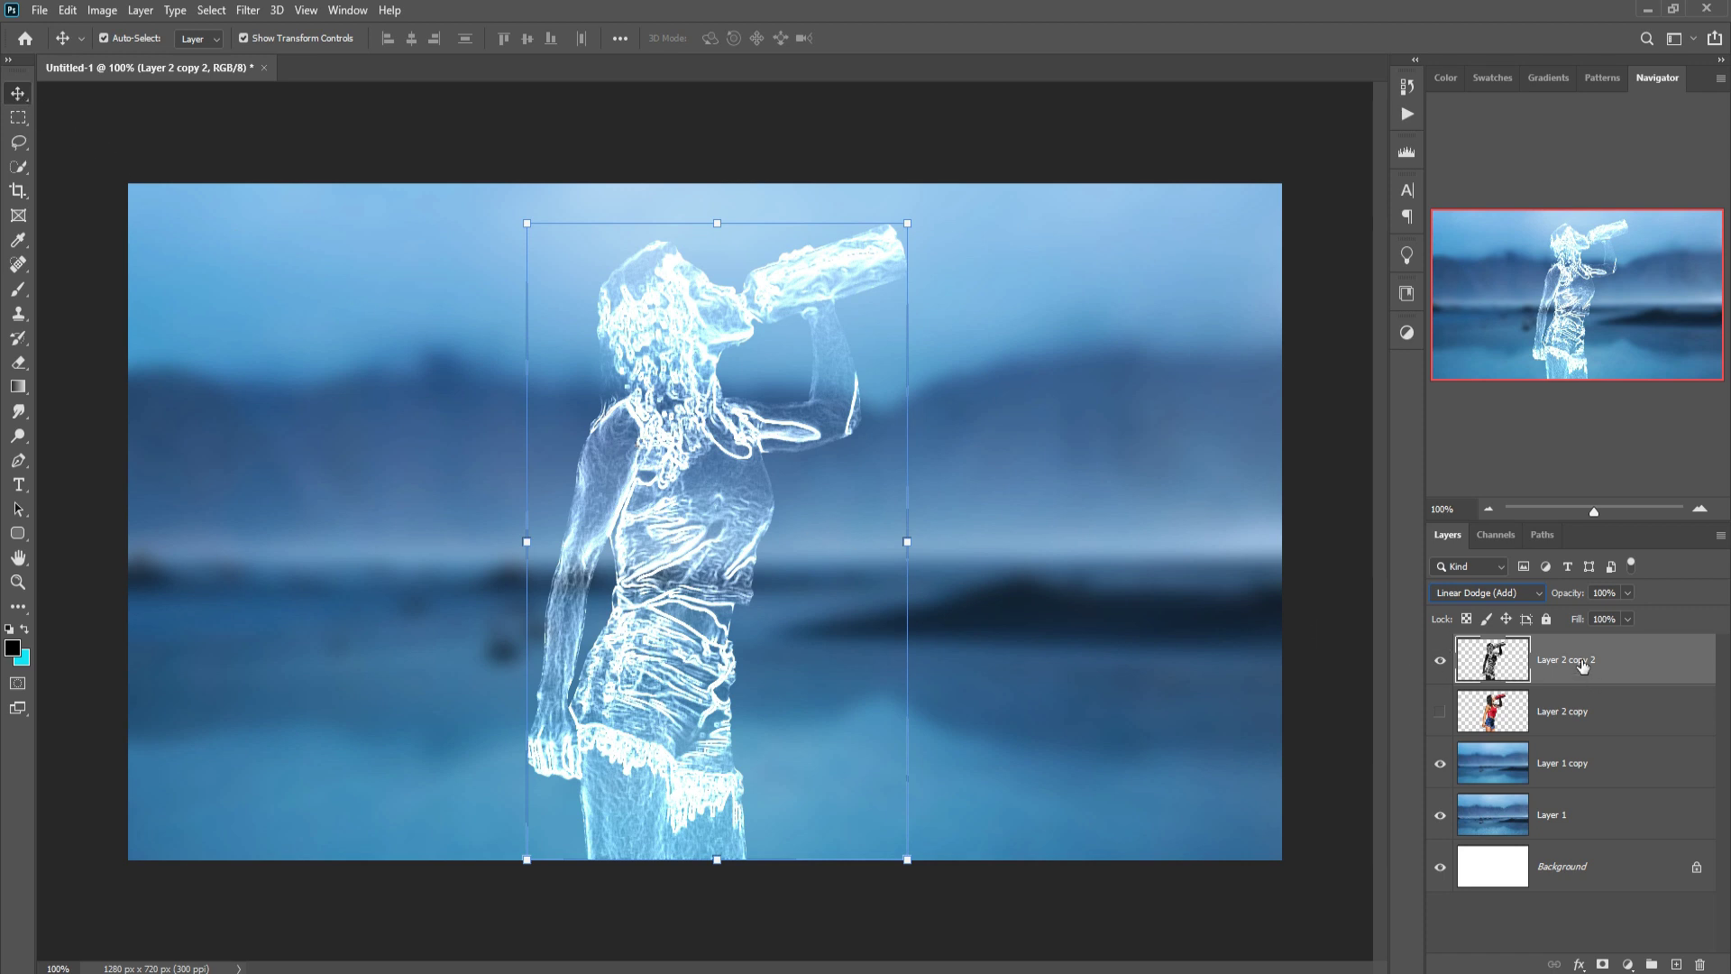
pyautogui.click(1439, 712)
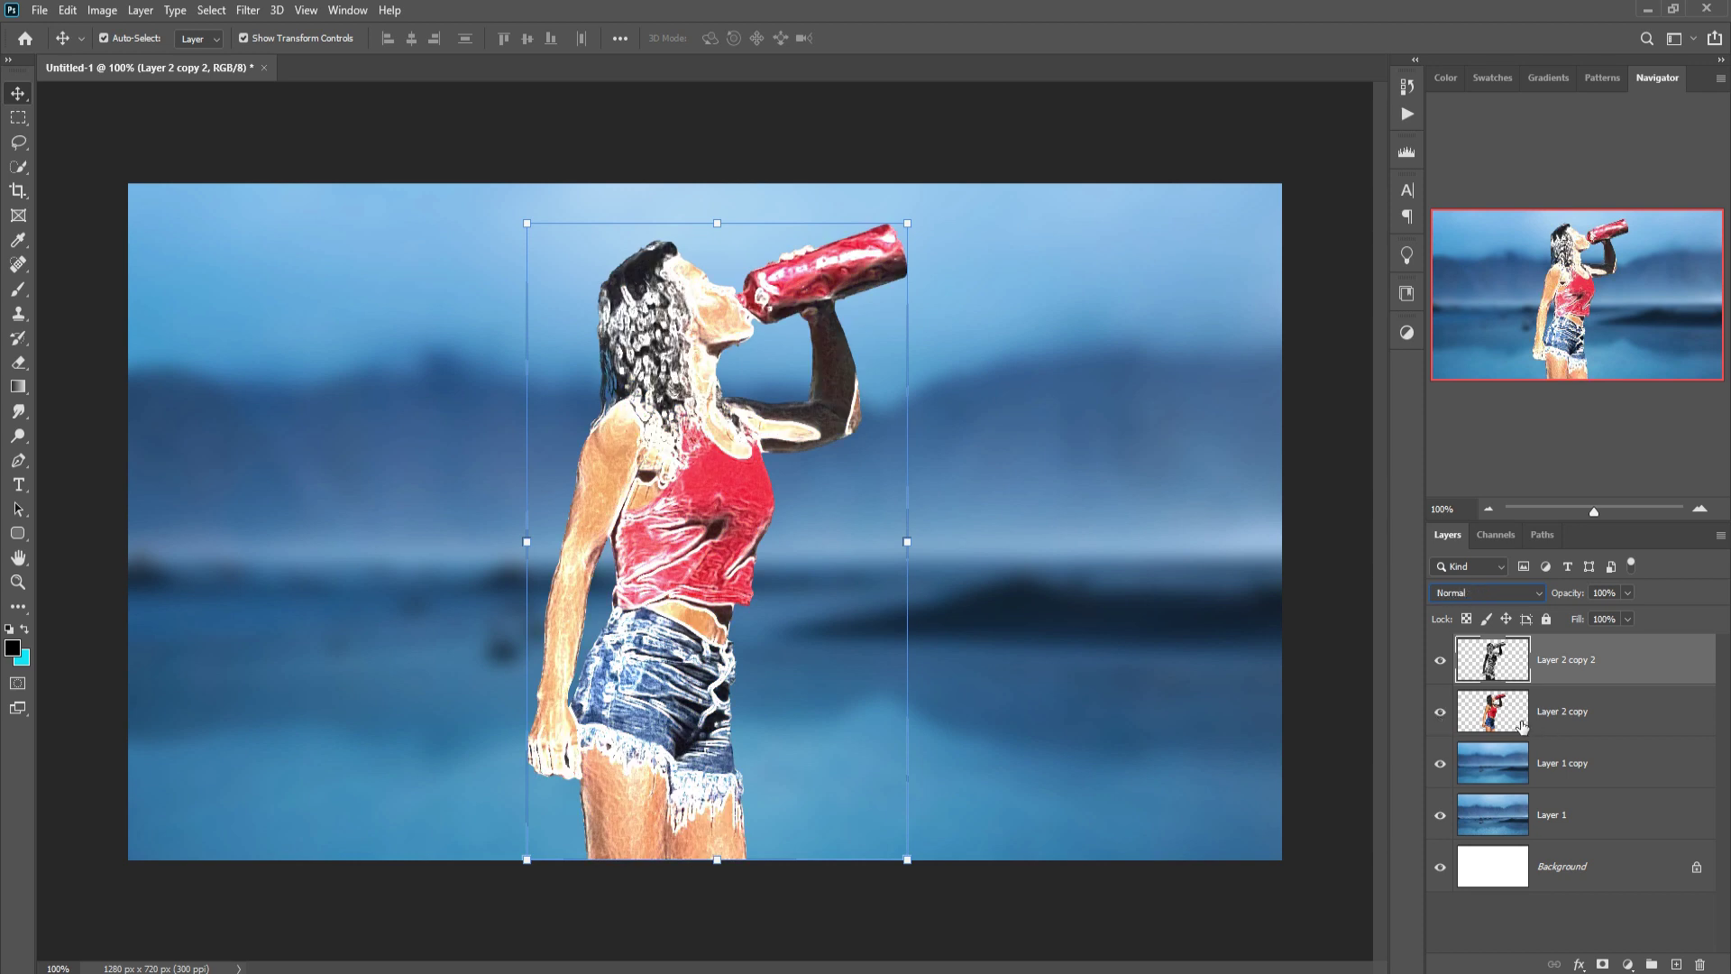
# - Add a layer mask to the coloured woman layer and choose the Hard Round brush at 35 px and 100% hardness
pyautogui.click(1553, 733)
pyautogui.click(1602, 963)
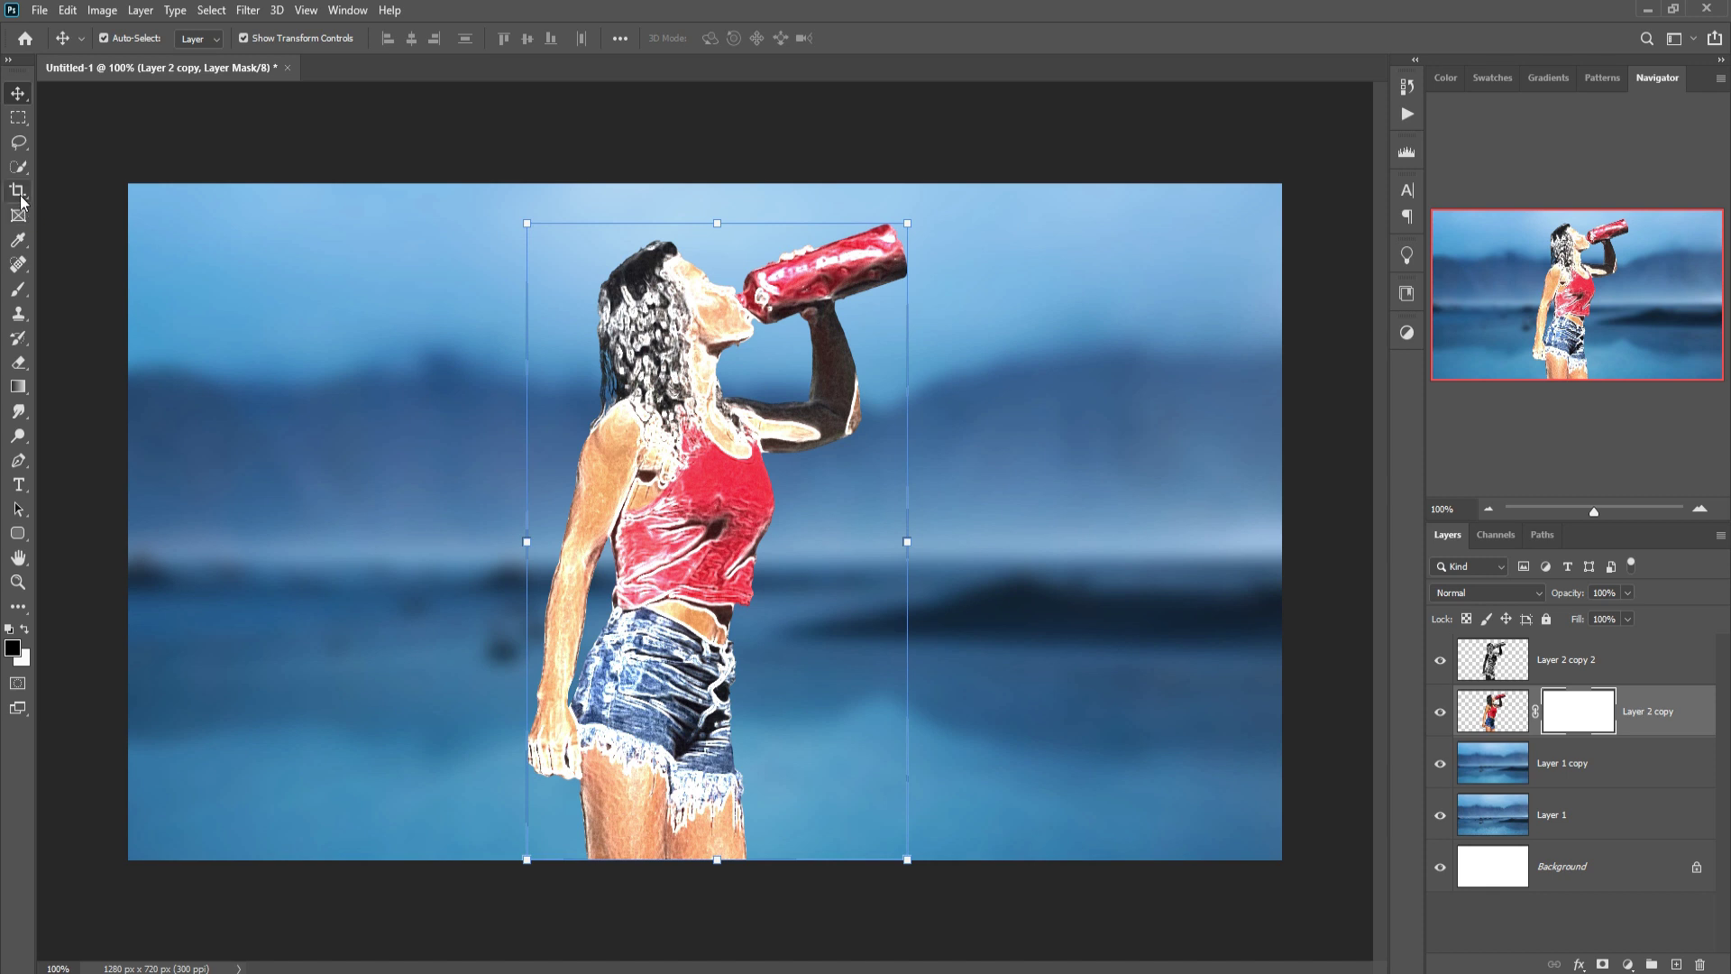
pyautogui.click(18, 288)
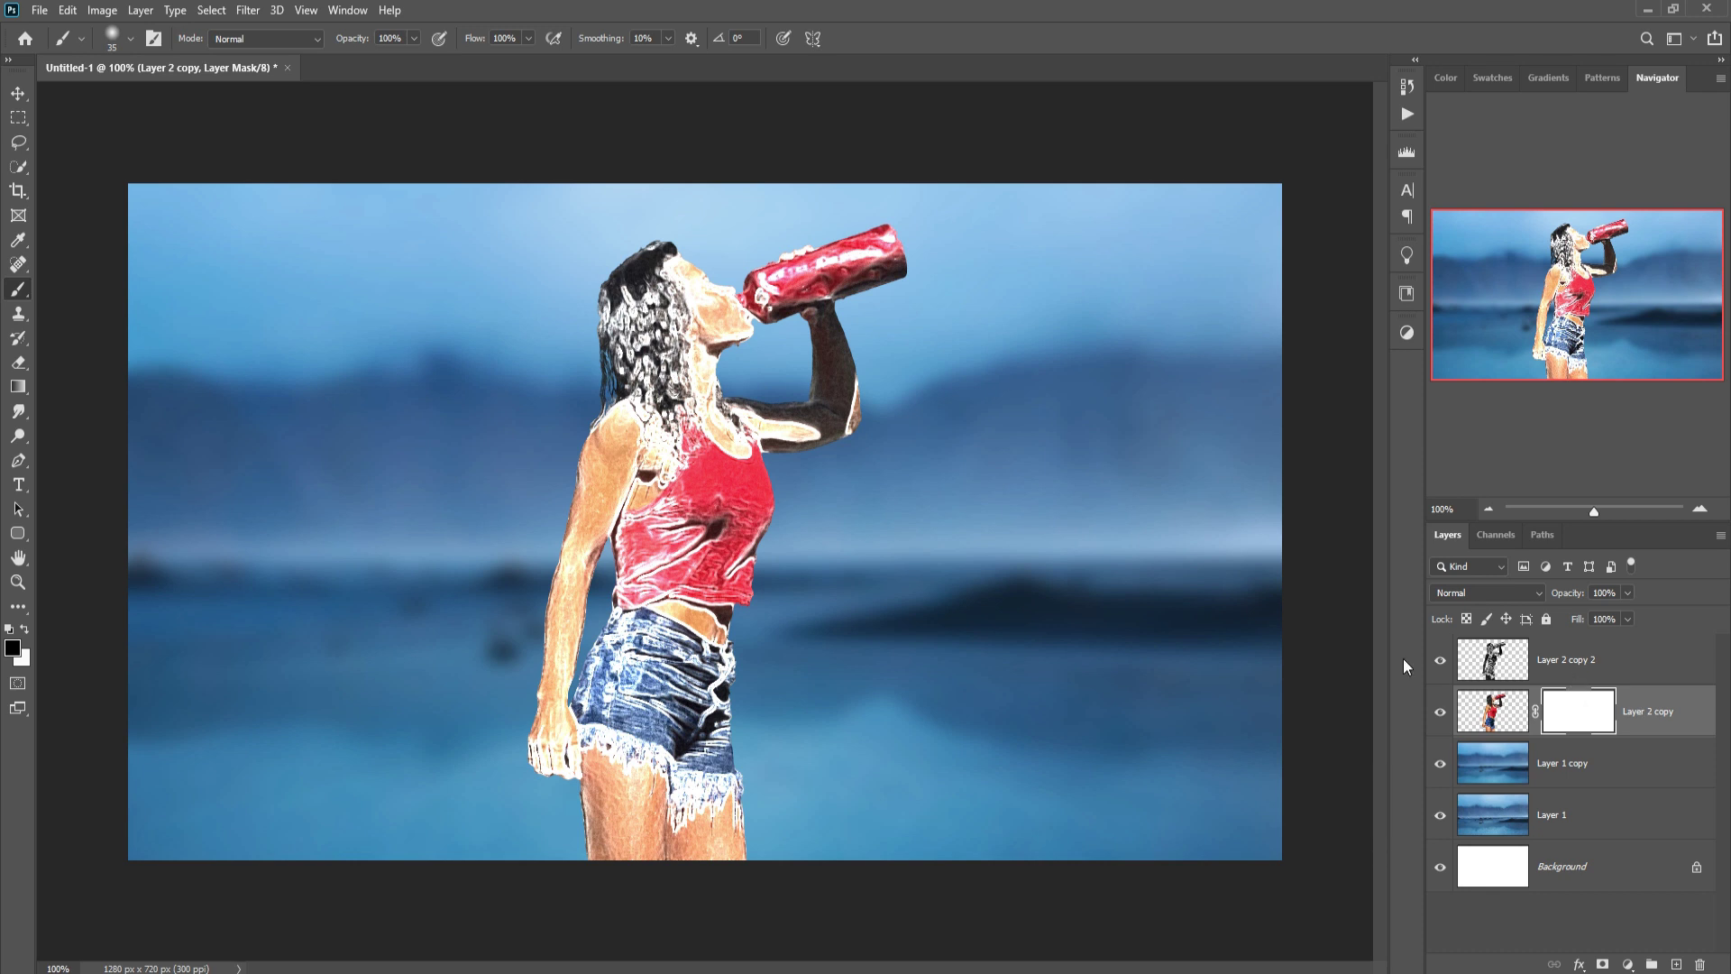
pyautogui.click(131, 38)
pyautogui.click(374, 263)
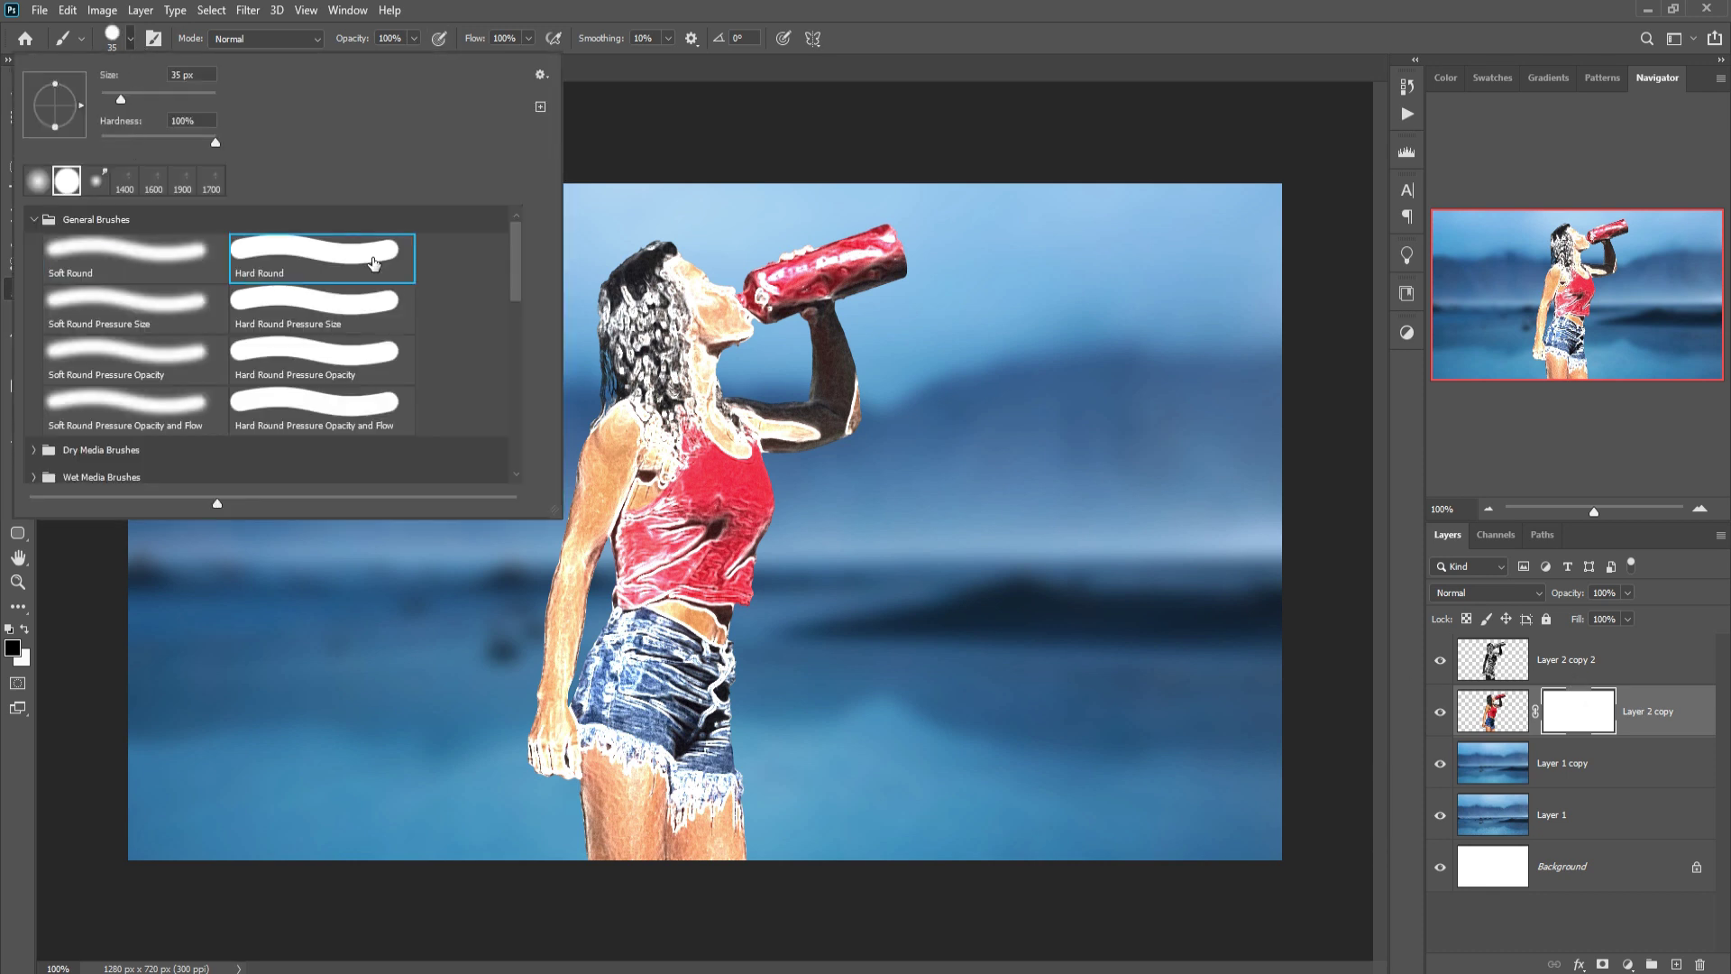
pyautogui.click(628, 42)
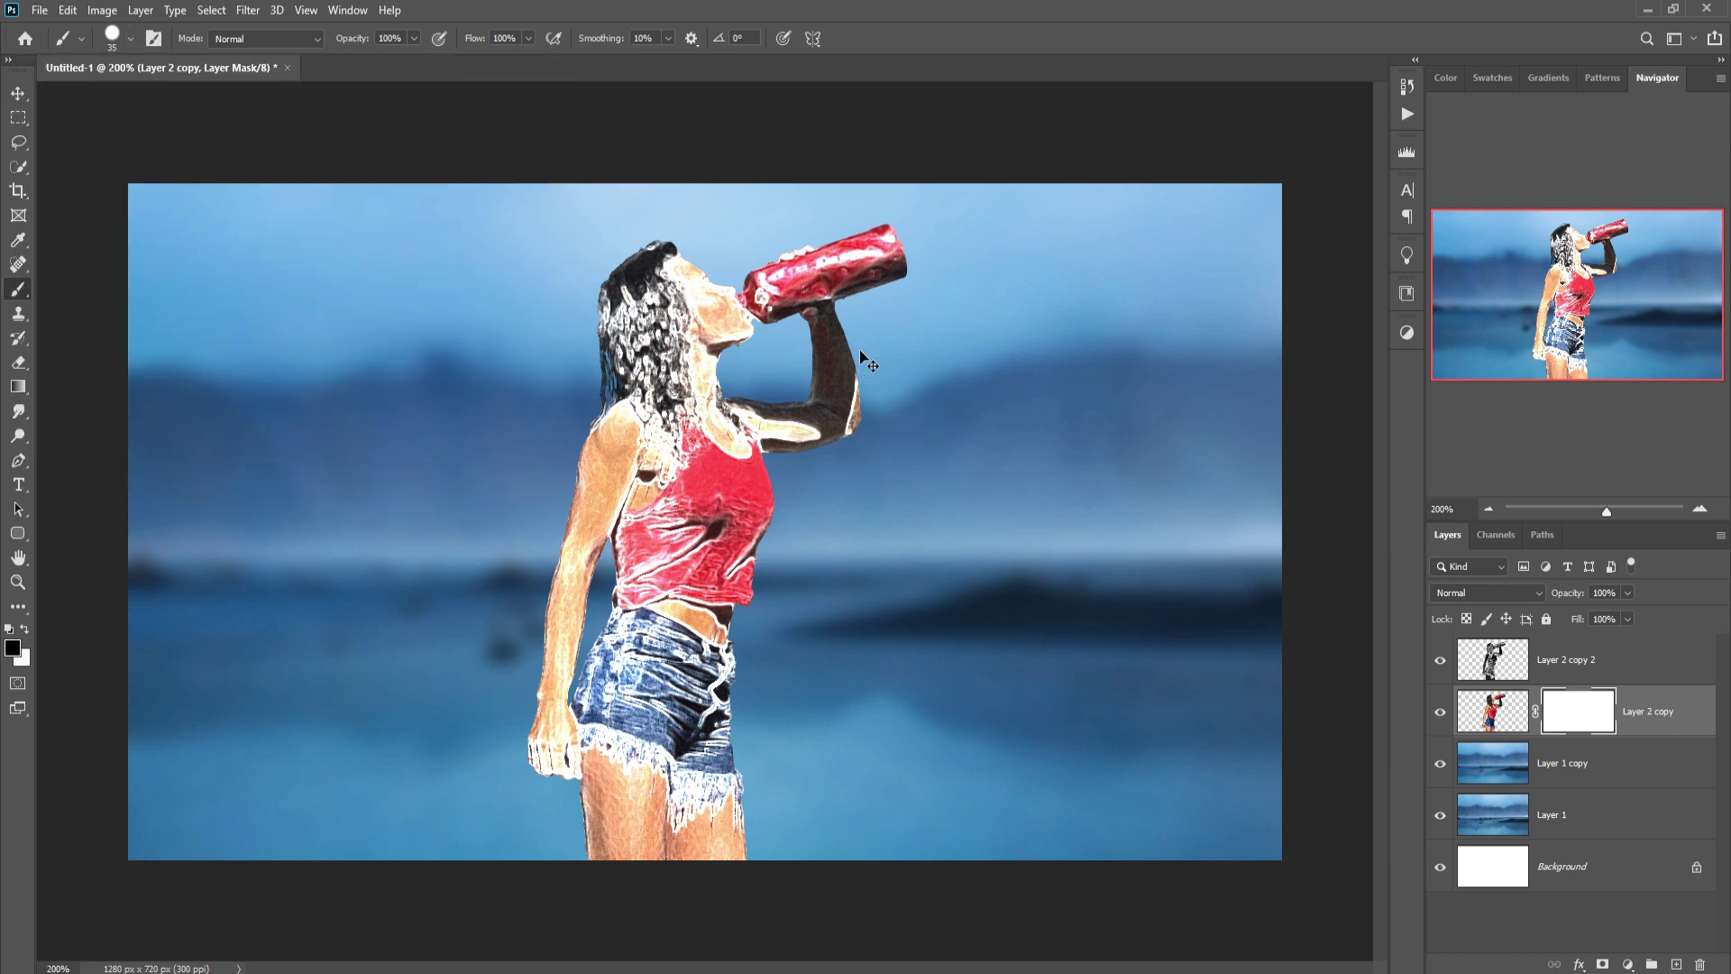
# - Paint black on the mask over the woman's face, neck and raised arm, using a 9 px brush for the finer edges
pyautogui.hotkey('ctrl', '+')
pyautogui.hotkey('ctrl', '+')
pyautogui.moveTo(900, 454); pyautogui.dragTo(845, 768)
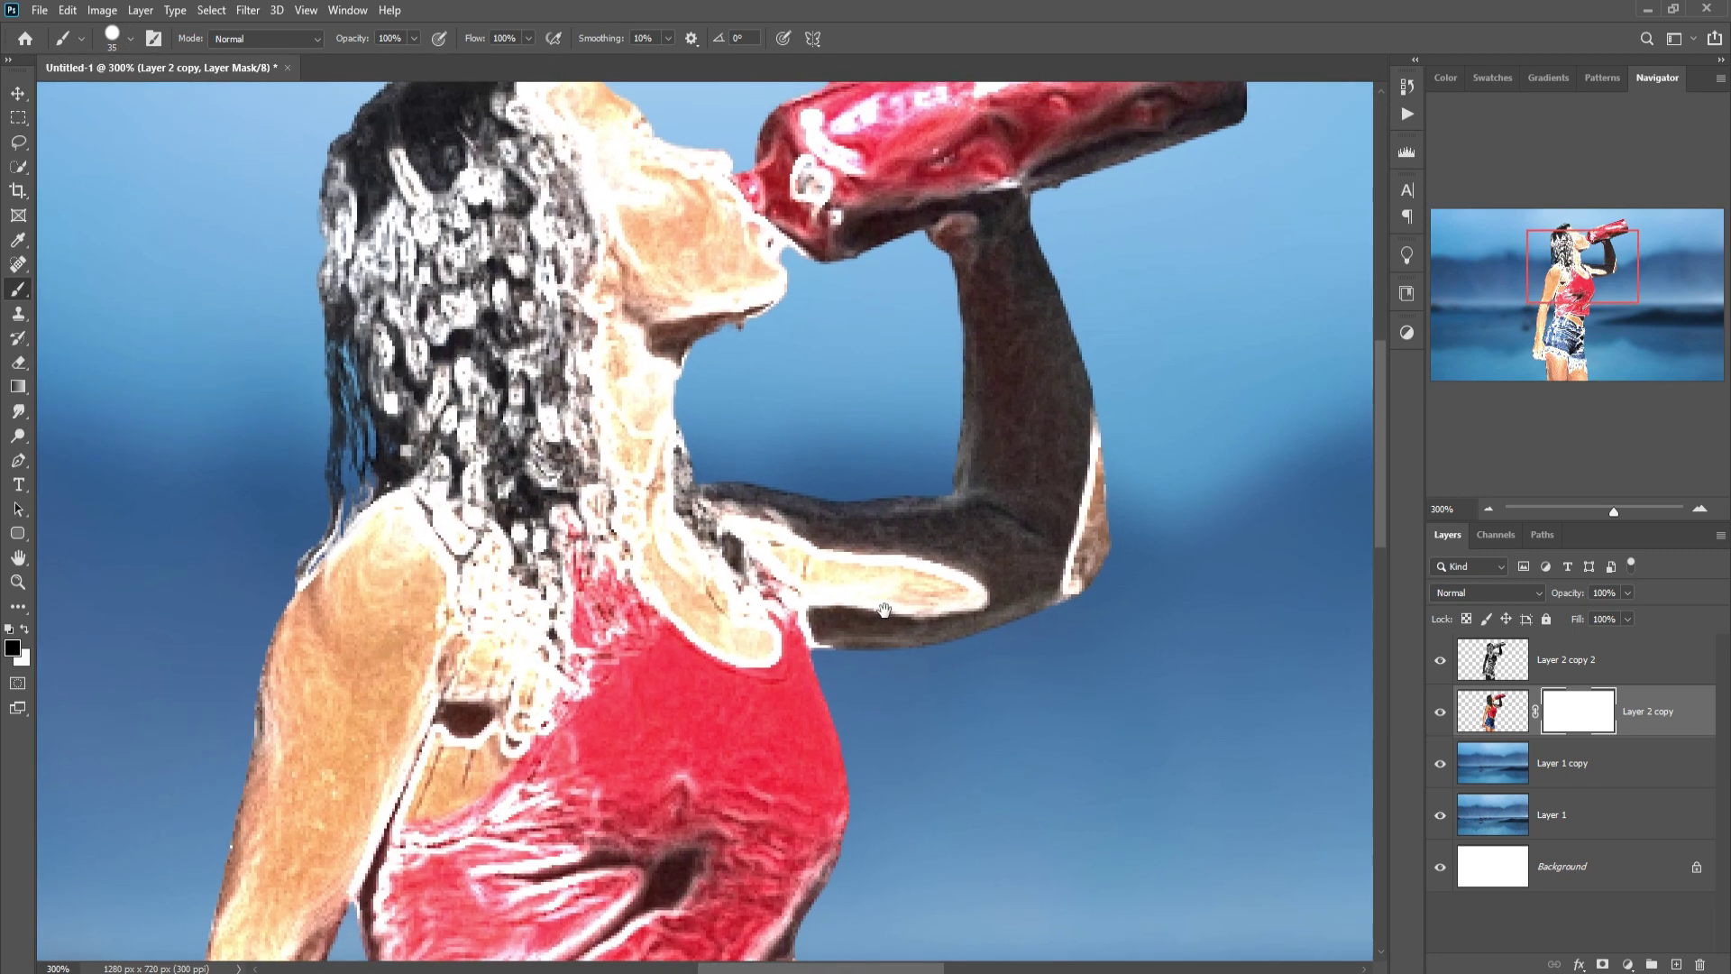
pyautogui.moveTo(900, 489); pyautogui.dragTo(904, 606)
pyautogui.moveTo(697, 243)
pyautogui.mouseDown()
pyautogui.moveTo(651, 240)
pyautogui.moveTo(687, 334)
pyautogui.moveTo(698, 547)
pyautogui.moveTo(645, 544)
pyautogui.moveTo(681, 703)
pyautogui.moveTo(746, 761)
pyautogui.moveTo(783, 731)
pyautogui.moveTo(684, 578)
pyautogui.moveTo(728, 707)
pyautogui.moveTo(786, 656)
pyautogui.moveTo(857, 762)
pyautogui.moveTo(813, 629)
pyautogui.moveTo(877, 687)
pyautogui.moveTo(933, 671)
pyautogui.moveTo(1094, 701)
pyautogui.moveTo(1089, 502)
pyautogui.moveTo(1024, 443)
pyautogui.moveTo(1006, 386)
pyautogui.moveTo(1019, 577)
pyautogui.mouseUp()
pyautogui.press('[')
pyautogui.press('[')
pyautogui.press('[')
pyautogui.press('[')
pyautogui.press('[')
pyautogui.press('[')
pyautogui.moveTo(748, 309); pyautogui.dragTo(784, 424)
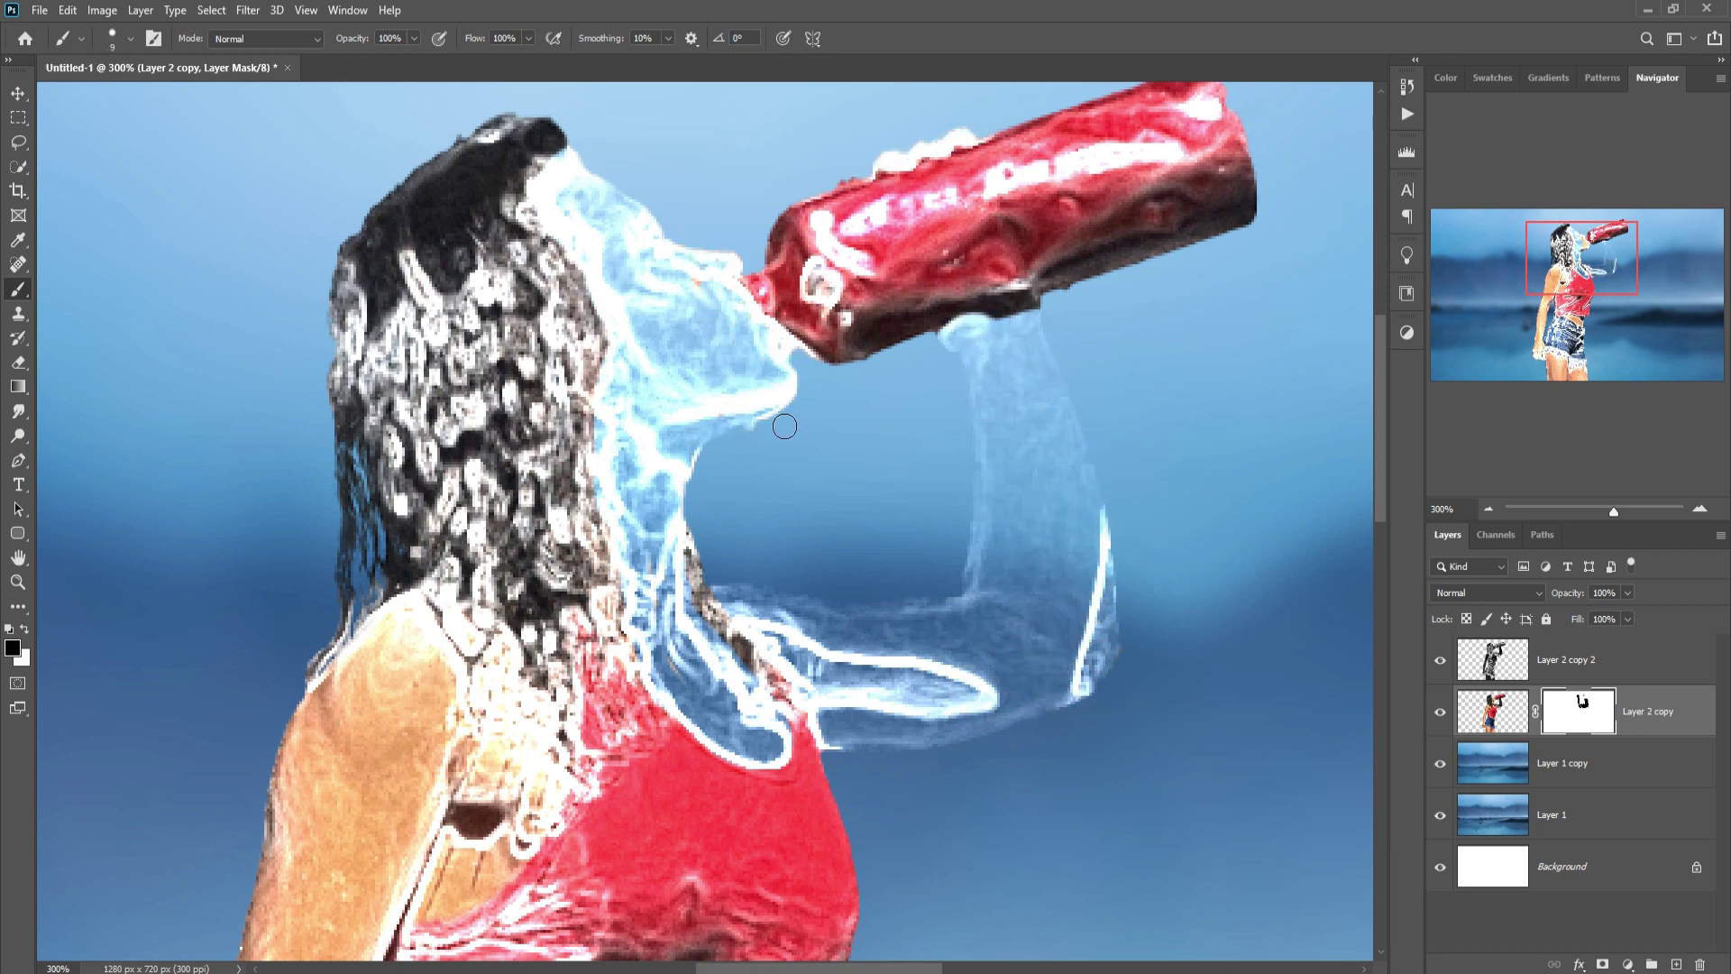
pyautogui.moveTo(702, 478); pyautogui.dragTo(895, 273)
# - Enlarge the brush to 20 px and mask out the skin of the woman's lowered arm, hand and thighs
pyautogui.press(']')
pyautogui.press(']')
pyautogui.press(']')
pyautogui.moveTo(631, 423)
pyautogui.mouseDown()
pyautogui.moveTo(708, 545)
pyautogui.moveTo(600, 468)
pyautogui.moveTo(568, 735)
pyautogui.moveTo(694, 452)
pyautogui.mouseUp()
pyautogui.moveTo(622, 447)
pyautogui.mouseDown()
pyautogui.moveTo(595, 649)
pyautogui.moveTo(541, 753)
pyautogui.mouseUp()
pyautogui.moveTo(541, 753)
pyautogui.mouseDown()
pyautogui.moveTo(653, 445)
pyautogui.moveTo(605, 774)
pyautogui.moveTo(687, 834)
pyautogui.moveTo(687, 856)
pyautogui.moveTo(647, 301)
pyautogui.mouseUp()
pyautogui.moveTo(753, 478); pyautogui.dragTo(738, 718)
pyautogui.moveTo(699, 451)
pyautogui.mouseDown()
pyautogui.moveTo(714, 397)
pyautogui.moveTo(928, 541)
pyautogui.moveTo(1121, 703)
pyautogui.moveTo(850, 706)
pyautogui.mouseUp()
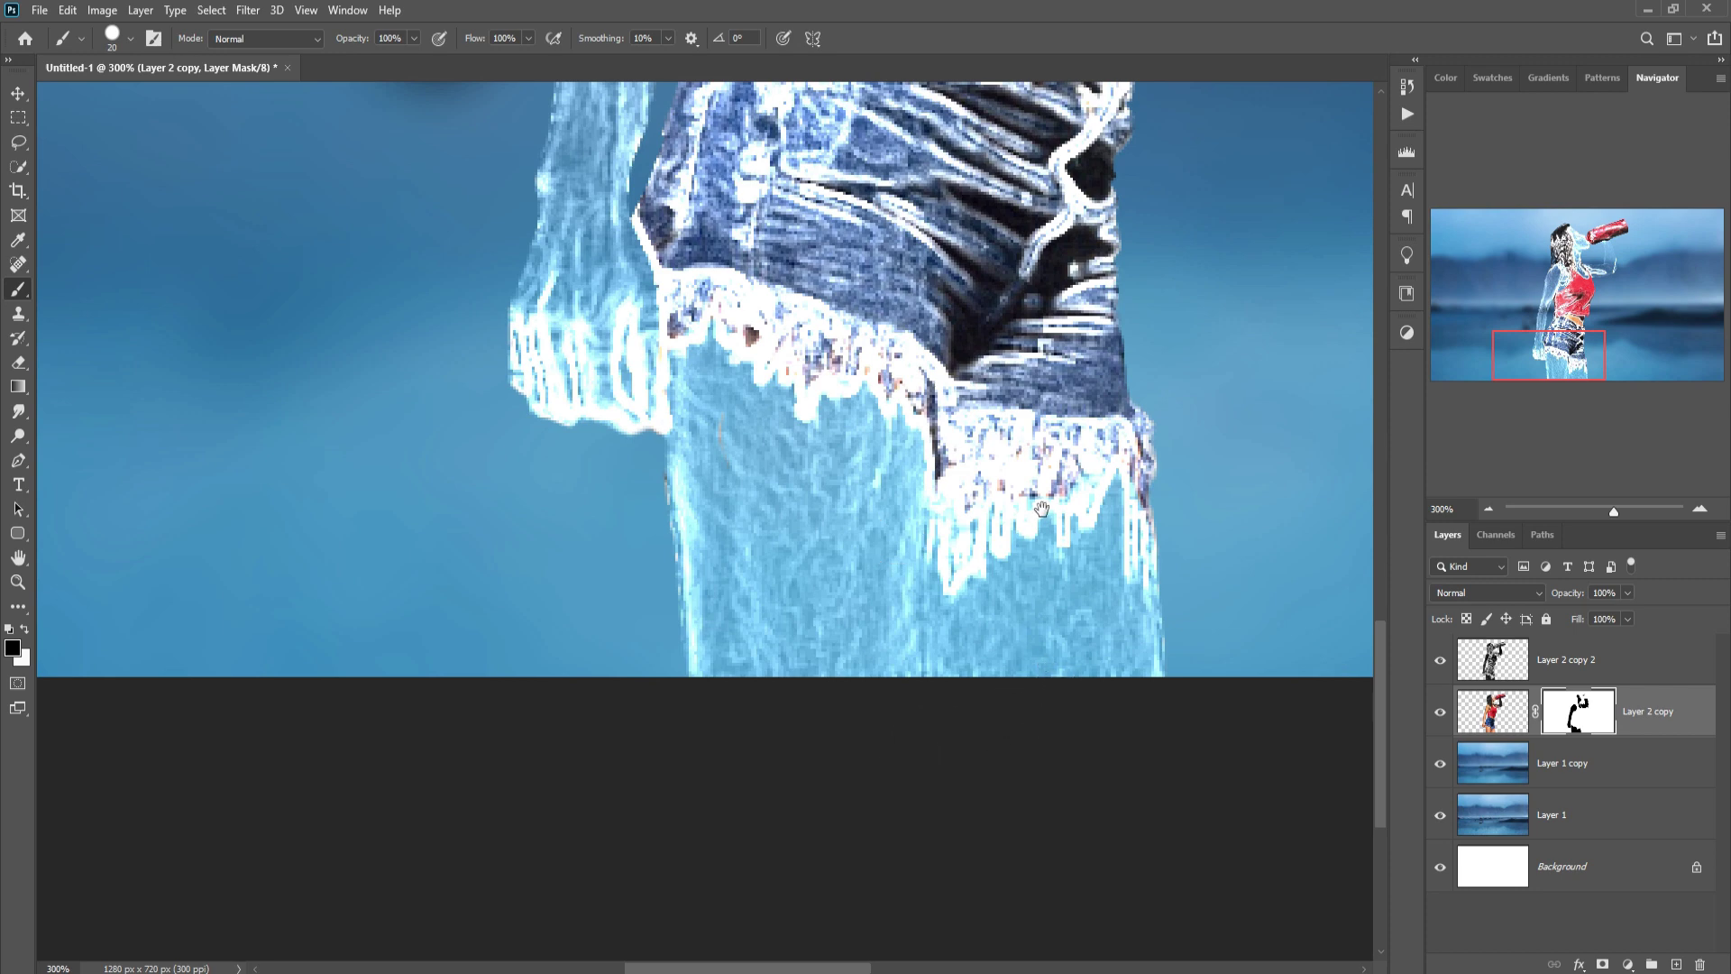
# - Add a layer mask to the glowing-edges layer and paint the effect away from the red tank top
pyautogui.scroll(2, 1038, 641)
pyautogui.click(1567, 667)
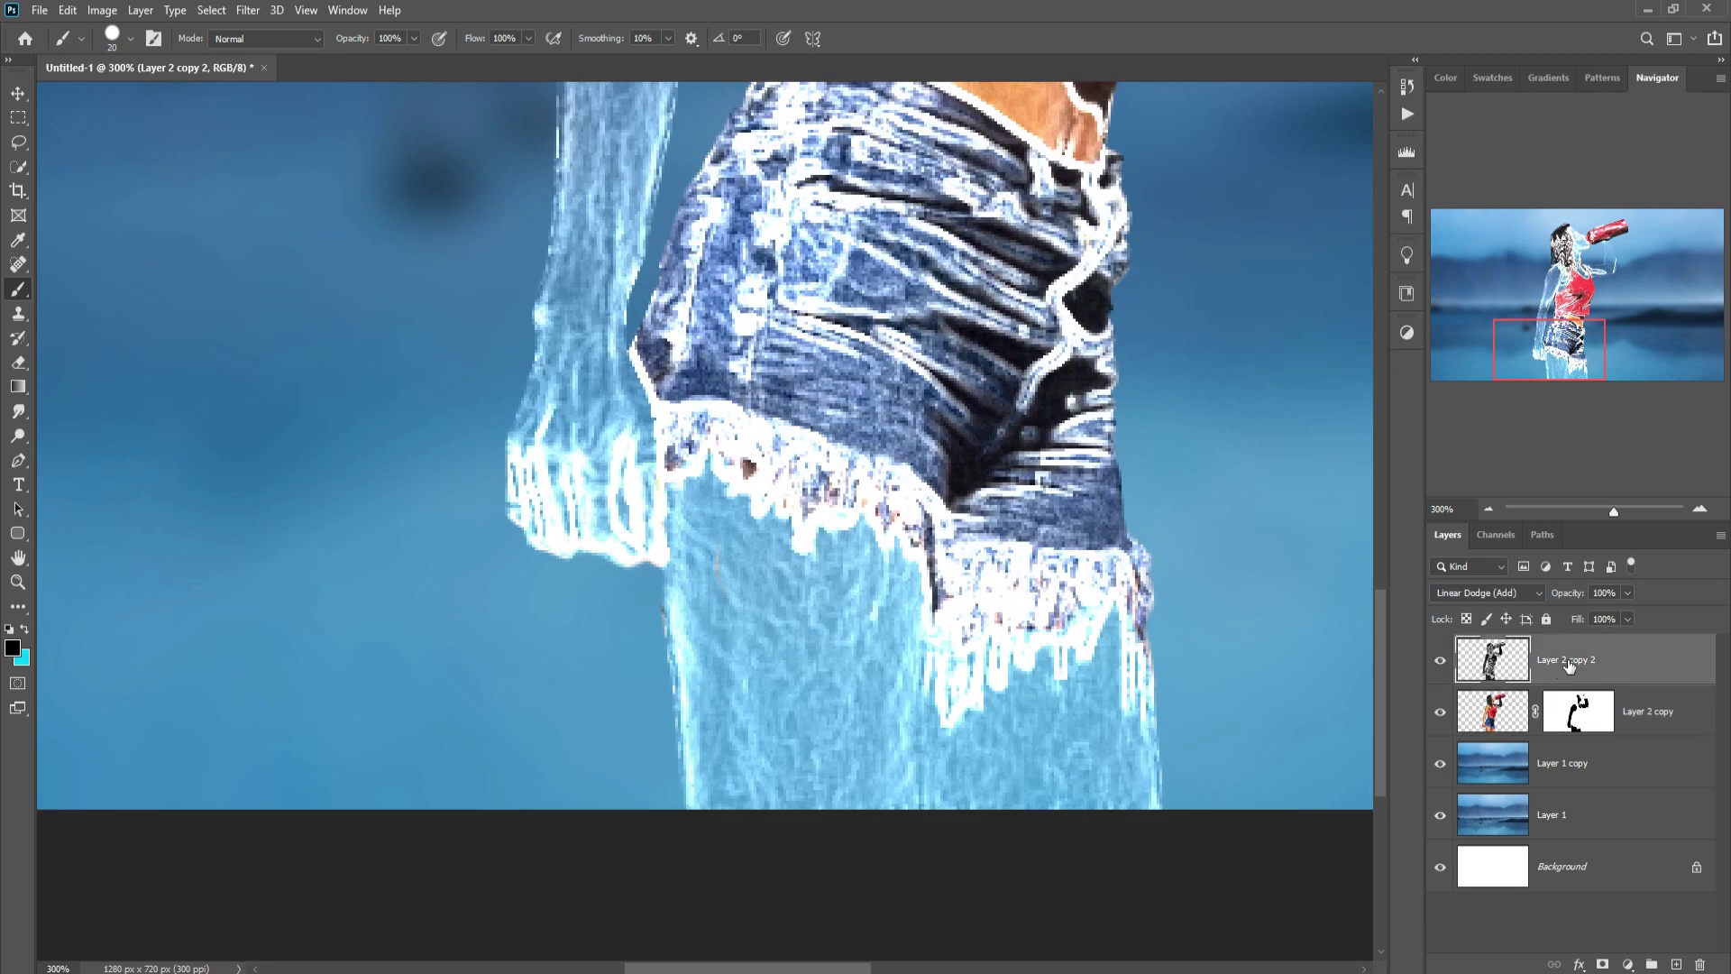
pyautogui.click(1603, 964)
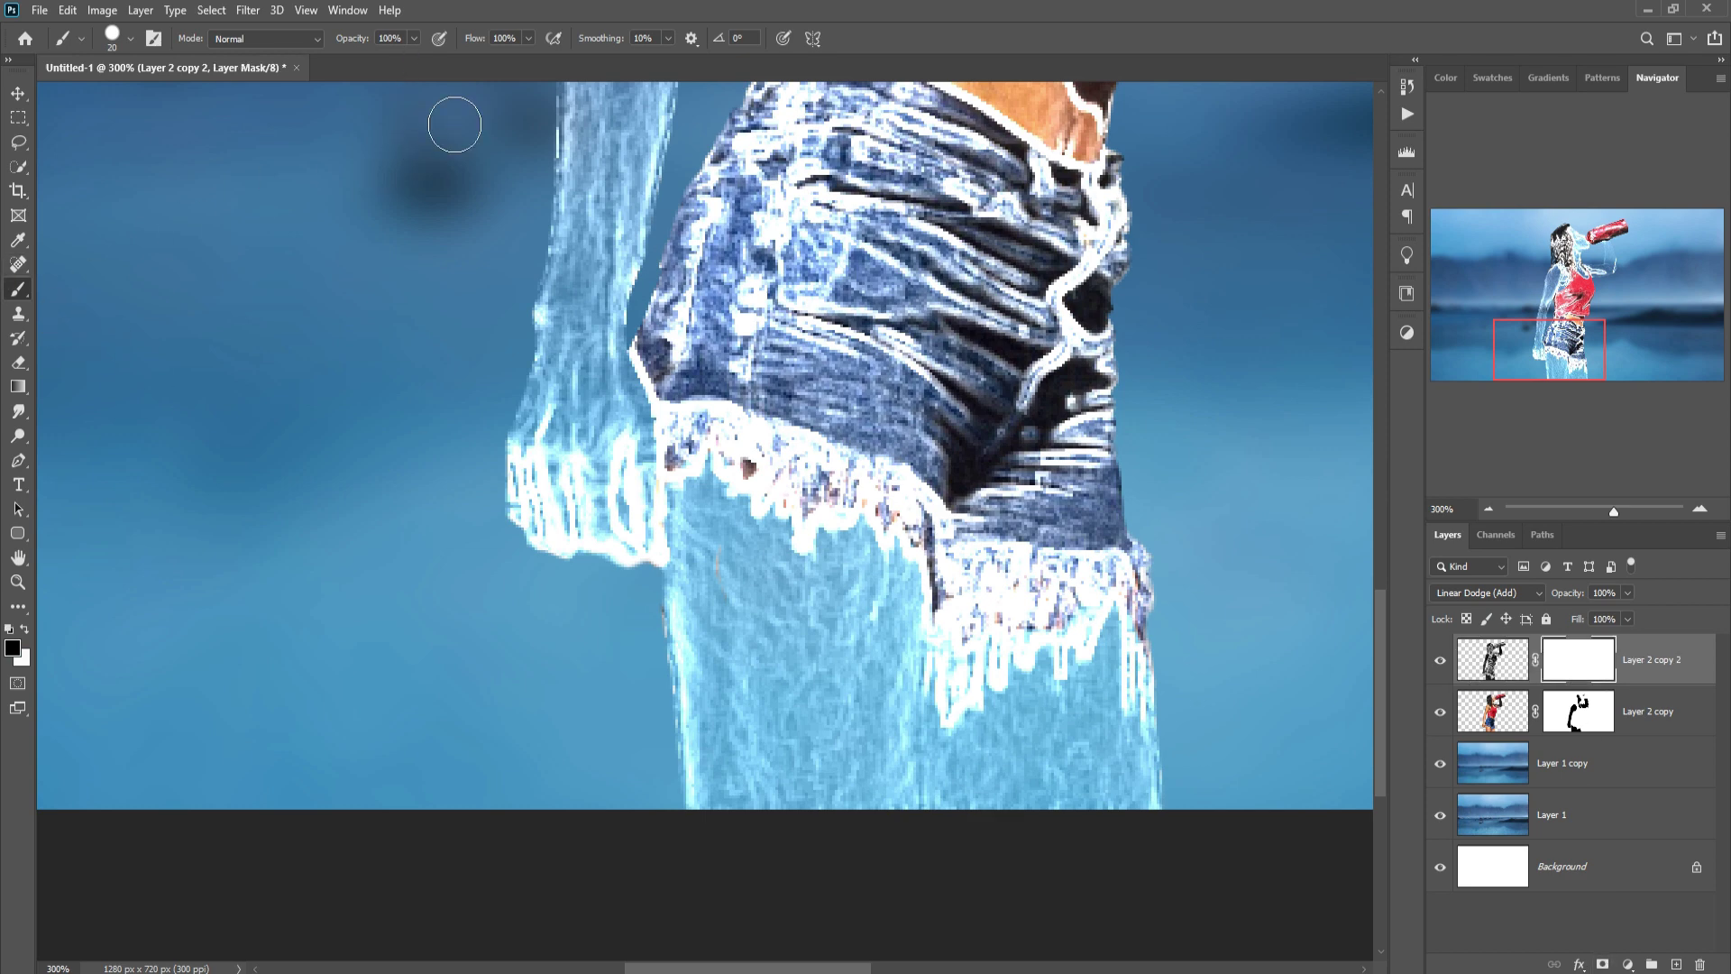
pyautogui.moveTo(865, 244); pyautogui.dragTo(755, 772)
pyautogui.moveTo(780, 487)
pyautogui.mouseDown()
pyautogui.moveTo(766, 433)
pyautogui.moveTo(901, 237)
pyautogui.moveTo(856, 158)
pyautogui.moveTo(869, 430)
pyautogui.mouseUp()
pyautogui.moveTo(888, 424); pyautogui.dragTo(922, 342)
pyautogui.press('[')
pyautogui.press('[')
pyautogui.press('[')
pyautogui.moveTo(885, 279)
pyautogui.mouseDown()
pyautogui.moveTo(985, 397)
pyautogui.moveTo(1096, 365)
pyautogui.moveTo(1048, 298)
pyautogui.moveTo(1132, 514)
pyautogui.moveTo(1013, 494)
pyautogui.moveTo(667, 694)
pyautogui.moveTo(766, 857)
pyautogui.moveTo(1027, 803)
pyautogui.moveTo(1193, 547)
pyautogui.moveTo(958, 711)
pyautogui.moveTo(852, 758)
pyautogui.moveTo(832, 409)
pyautogui.mouseUp()
# - With a larger brush, paint the glowing edges away from the denim shorts, and restore an overpainted spot in white
pyautogui.press(']')
pyautogui.press(']')
pyautogui.press(']')
pyautogui.press(']')
pyautogui.moveTo(748, 532)
pyautogui.mouseDown()
pyautogui.moveTo(727, 599)
pyautogui.moveTo(825, 577)
pyautogui.moveTo(1036, 631)
pyautogui.moveTo(757, 668)
pyautogui.moveTo(586, 811)
pyautogui.moveTo(884, 924)
pyautogui.mouseUp()
pyautogui.moveTo(883, 924)
pyautogui.mouseDown()
pyautogui.moveTo(807, 700)
pyautogui.moveTo(550, 658)
pyautogui.moveTo(861, 703)
pyautogui.moveTo(969, 798)
pyautogui.mouseUp()
pyautogui.moveTo(1065, 860); pyautogui.dragTo(1021, 683)
pyautogui.moveTo(978, 748)
pyautogui.mouseDown()
pyautogui.moveTo(996, 679)
pyautogui.moveTo(784, 678)
pyautogui.moveTo(545, 500)
pyautogui.mouseUp()
pyautogui.press('x')
pyautogui.moveTo(764, 676)
pyautogui.mouseDown()
pyautogui.moveTo(793, 739)
pyautogui.moveTo(814, 726)
pyautogui.mouseUp()
# - On the colour layer's mask, paint black with a fine brush along the edges of the bare midriff skin
pyautogui.click(1577, 713)
pyautogui.moveTo(773, 140); pyautogui.dragTo(782, 385)
pyautogui.press('[')
pyautogui.press('[')
pyautogui.press('[')
pyautogui.press('[')
pyautogui.press('[')
pyautogui.press('[')
pyautogui.press('[')
pyautogui.press('[')
pyautogui.press('[')
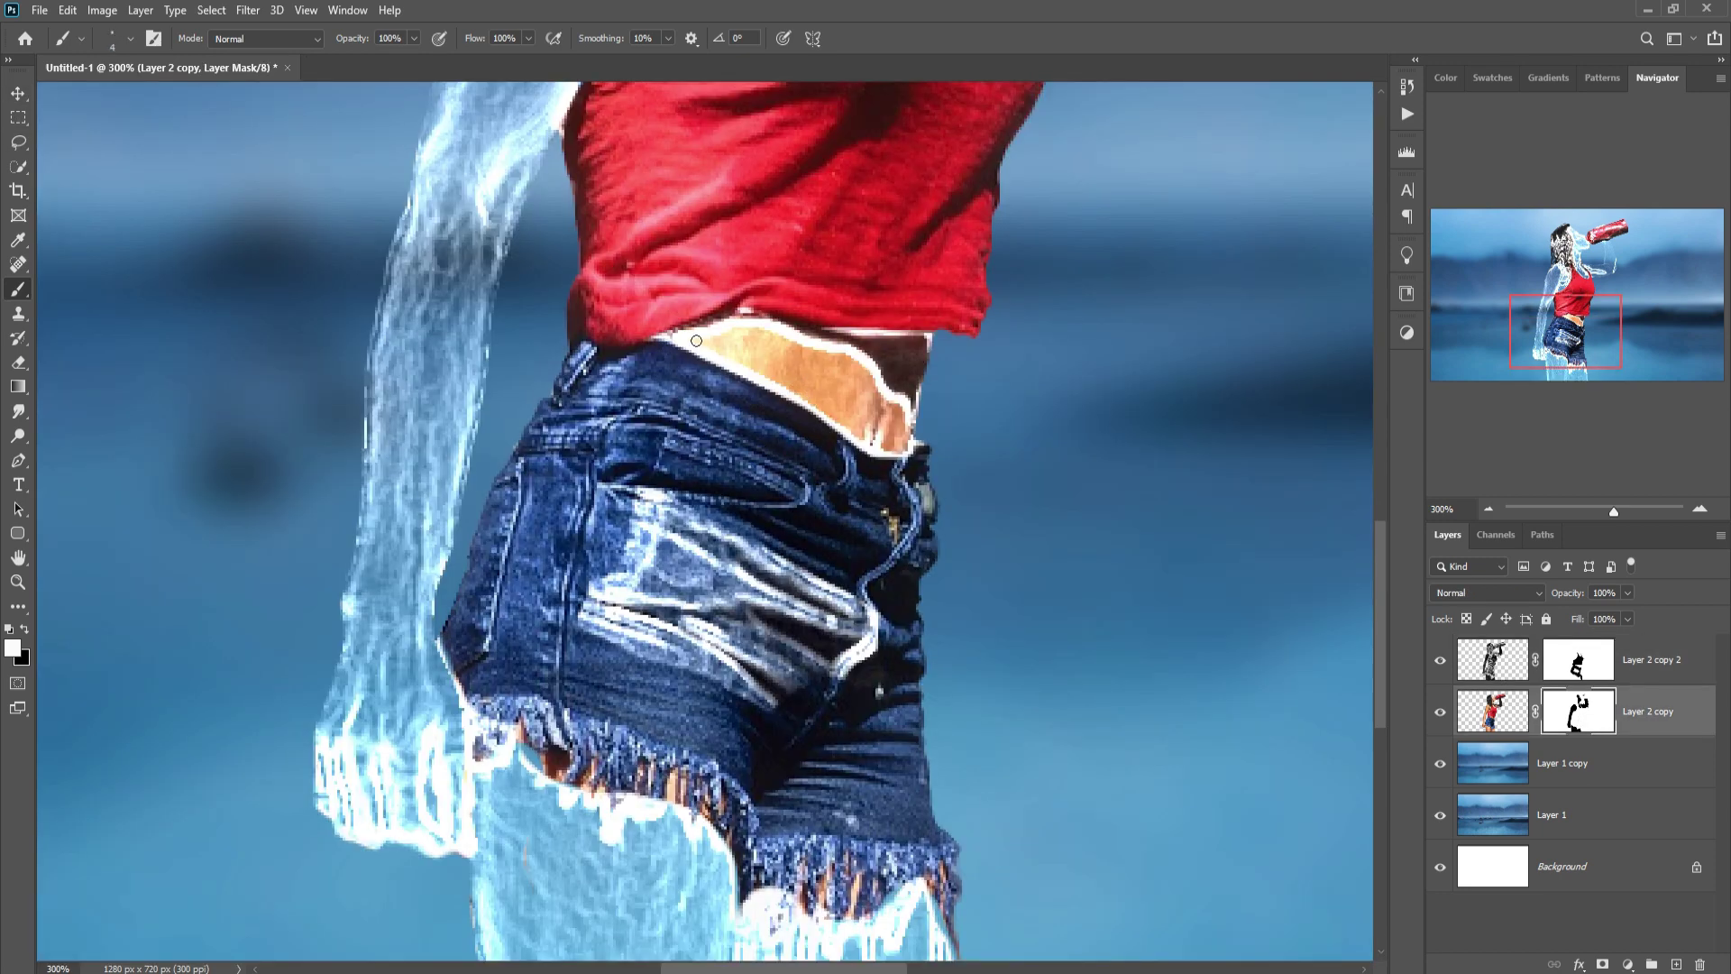
pyautogui.press('x')
pyautogui.moveTo(660, 340)
pyautogui.mouseDown()
pyautogui.moveTo(912, 353)
pyautogui.moveTo(923, 375)
pyautogui.mouseUp()
# - Enlarge the brush and mask out the remaining skin of the midriff between the tank top and shorts
pyautogui.press(']')
pyautogui.press(']')
pyautogui.press(']')
pyautogui.press(']')
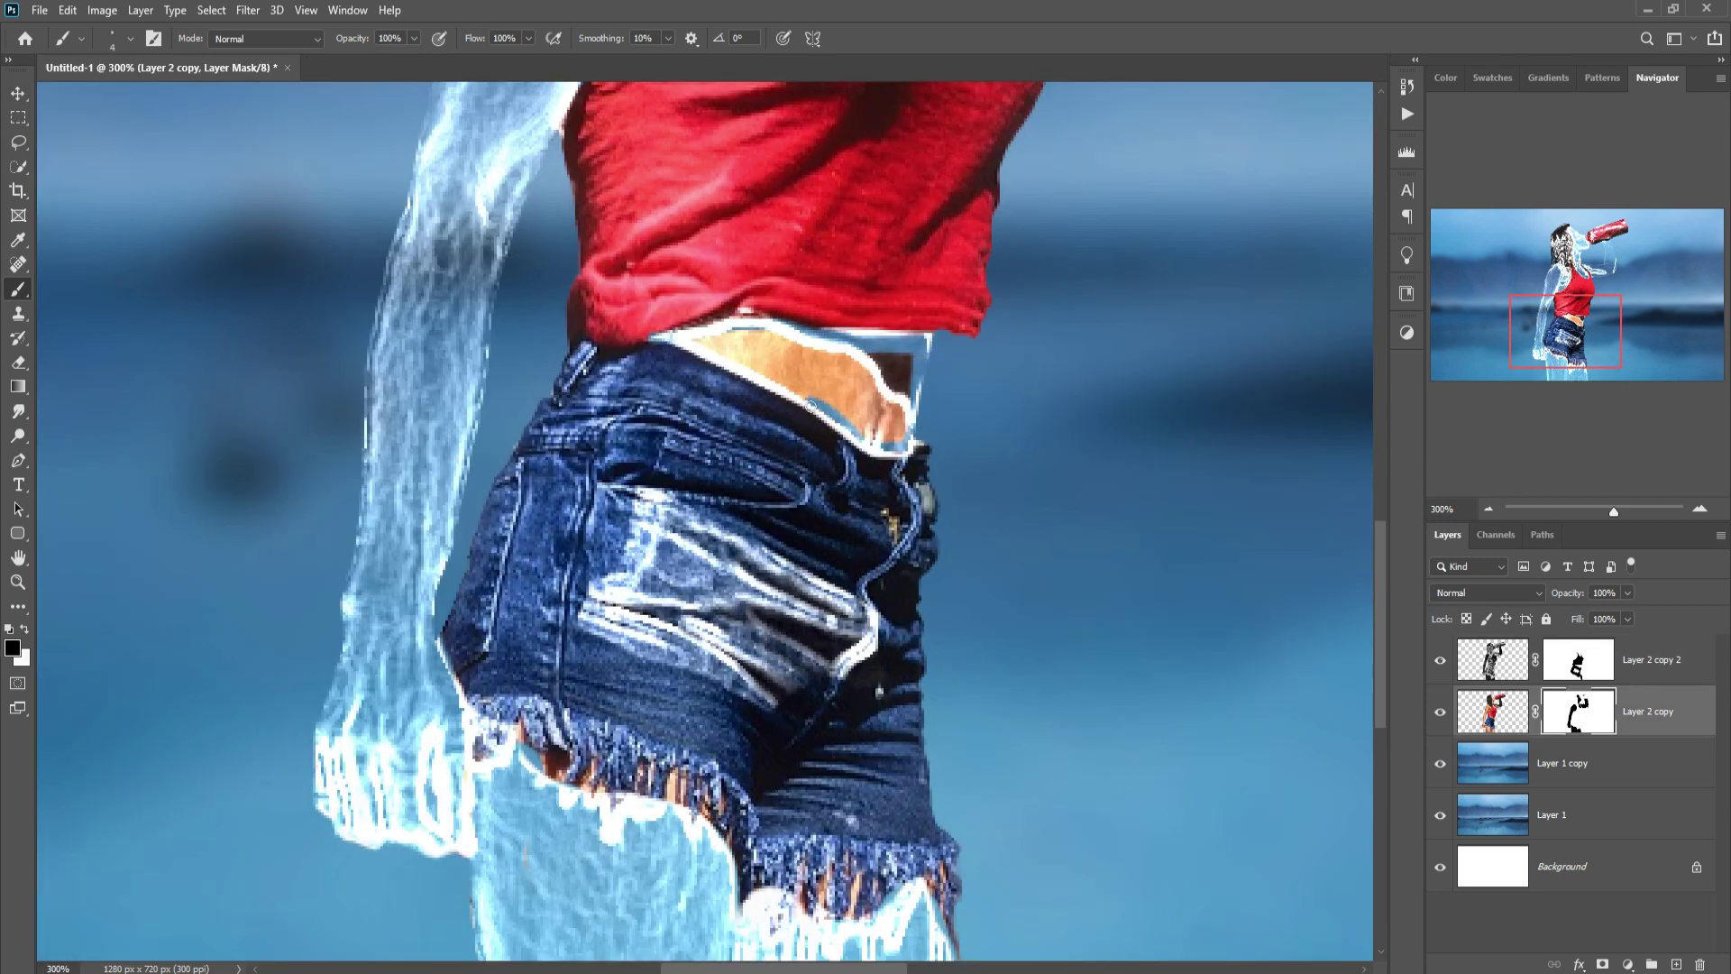
pyautogui.moveTo(717, 341)
pyautogui.mouseDown()
pyautogui.moveTo(907, 390)
pyautogui.moveTo(921, 430)
pyautogui.moveTo(767, 377)
pyautogui.mouseUp()
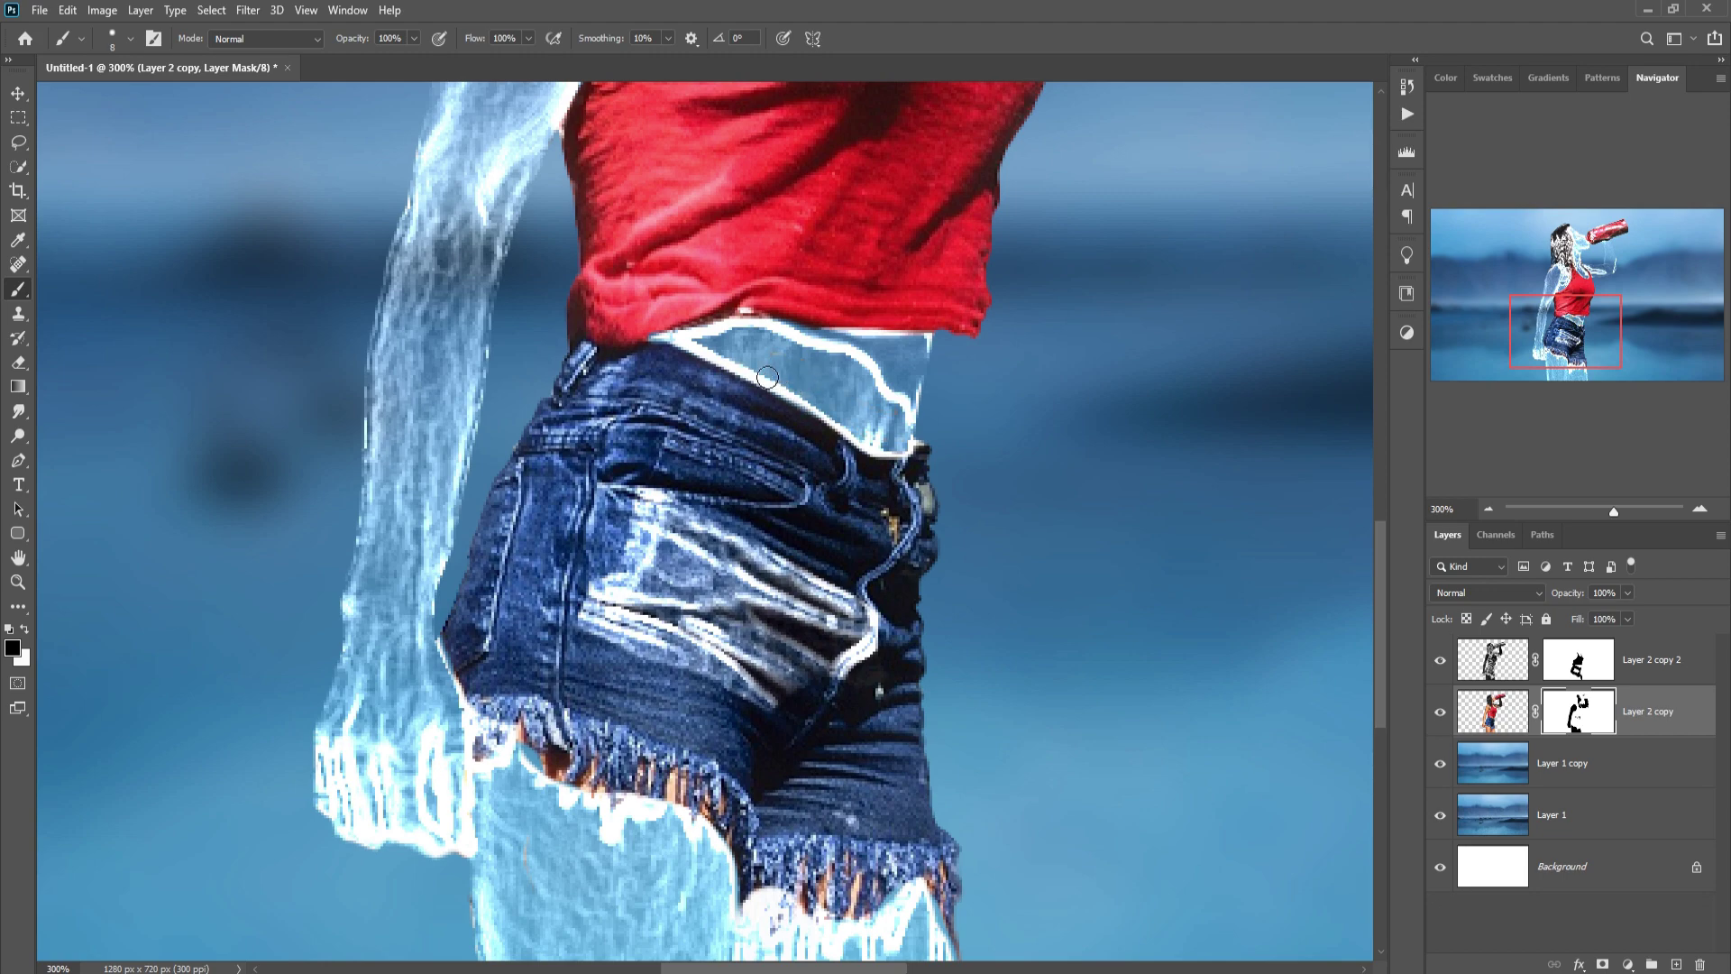
# - On the glowing-edges layer's mask, paint the effect away from the woman's hair with an enlarged brush
pyautogui.click(17, 94)
pyautogui.hotkey('ctrl', '-')
pyautogui.hotkey('ctrl', '-')
pyautogui.click(1576, 660)
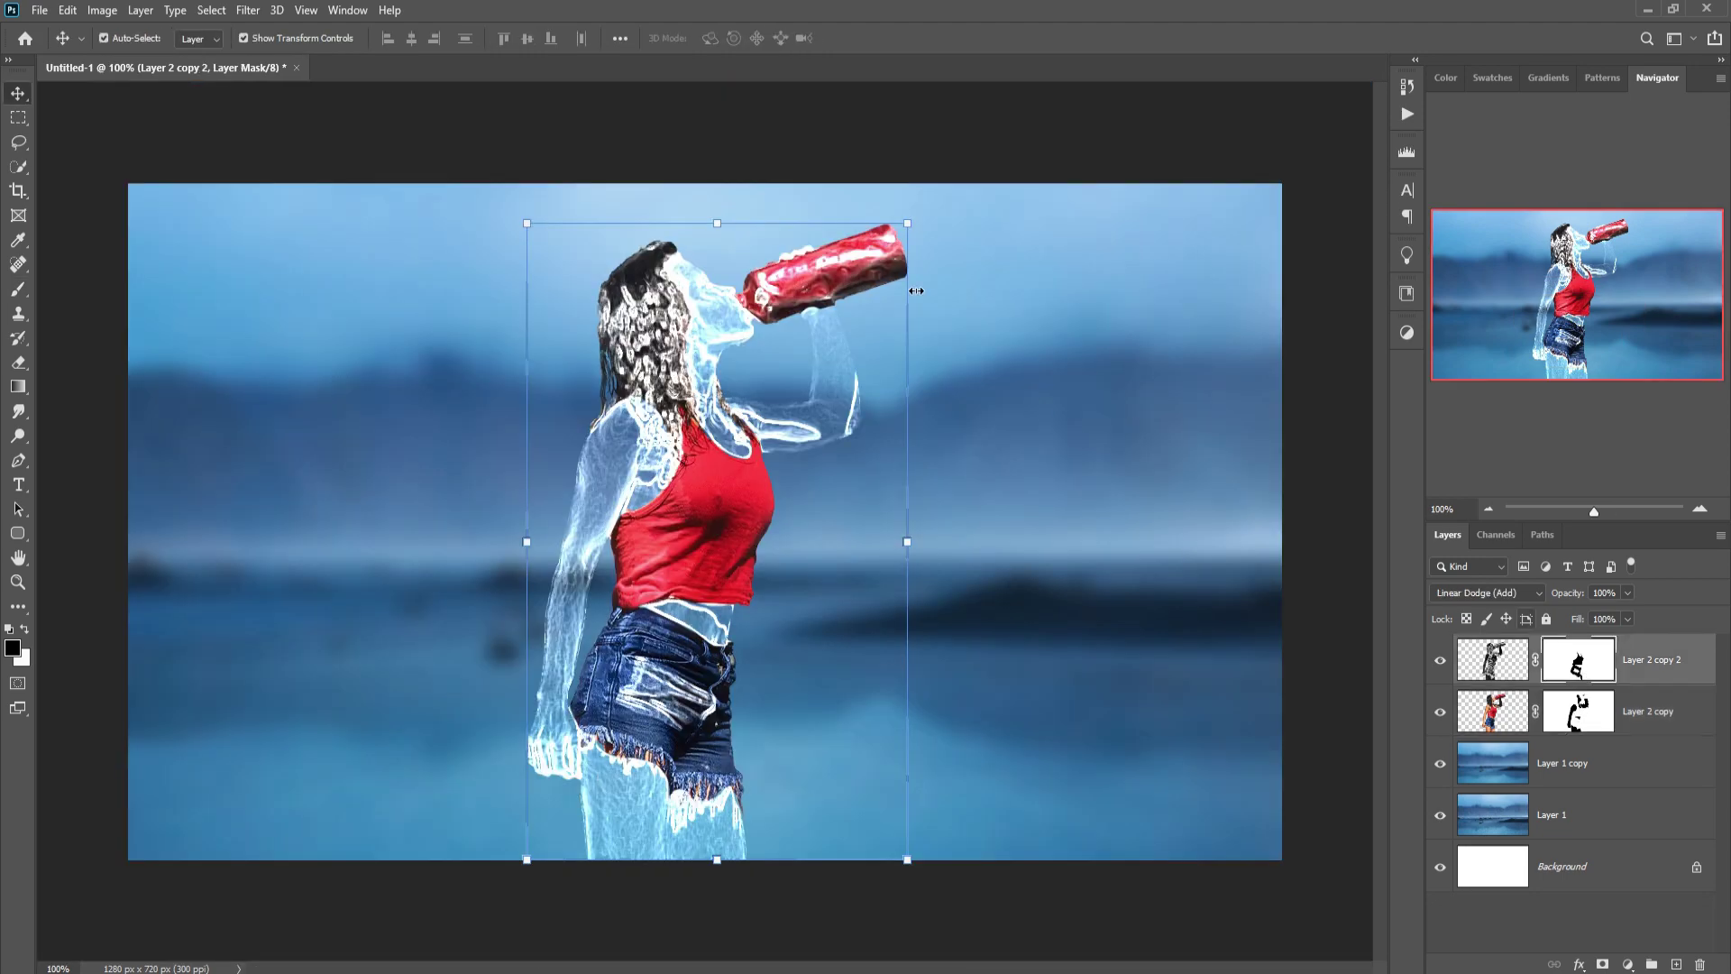
pyautogui.click(17, 289)
pyautogui.hotkey('ctrl', '+')
pyautogui.hotkey('ctrl', '+')
pyautogui.press(']')
pyautogui.press(']')
pyautogui.press(']')
pyautogui.press(']')
pyautogui.press(']')
pyautogui.moveTo(722, 279)
pyautogui.mouseDown()
pyautogui.moveTo(783, 354)
pyautogui.moveTo(841, 472)
pyautogui.moveTo(732, 523)
pyautogui.moveTo(682, 573)
pyautogui.moveTo(700, 658)
pyautogui.moveTo(804, 655)
pyautogui.moveTo(843, 684)
pyautogui.moveTo(831, 570)
pyautogui.moveTo(845, 749)
pyautogui.mouseUp()
# - Paint the glowing edges away from the red bottle
pyautogui.hotkey('ctrl', '2')
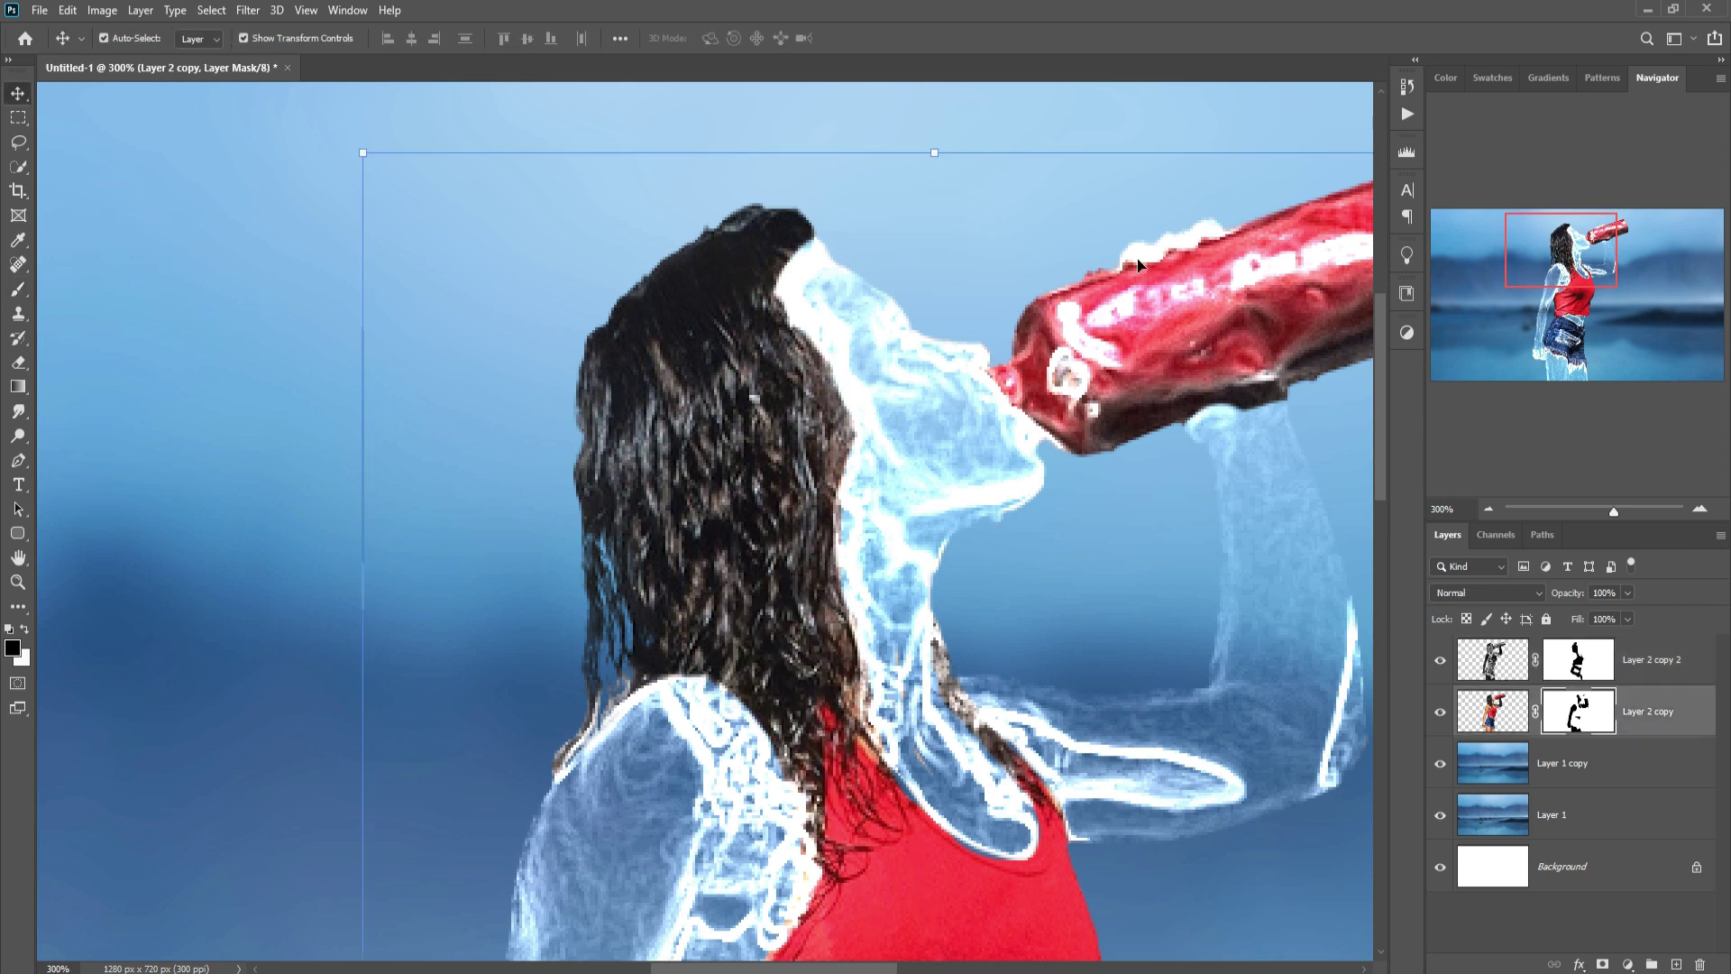
pyautogui.moveTo(1118, 326)
pyautogui.mouseDown()
pyautogui.moveTo(1046, 405)
pyautogui.moveTo(1208, 265)
pyautogui.moveTo(1168, 426)
pyautogui.moveTo(1298, 386)
pyautogui.mouseUp()
pyautogui.moveTo(1298, 386)
pyautogui.mouseDown()
pyautogui.moveTo(1217, 439)
pyautogui.moveTo(1030, 489)
pyautogui.mouseUp()
pyautogui.moveTo(1213, 307); pyautogui.dragTo(1097, 494)
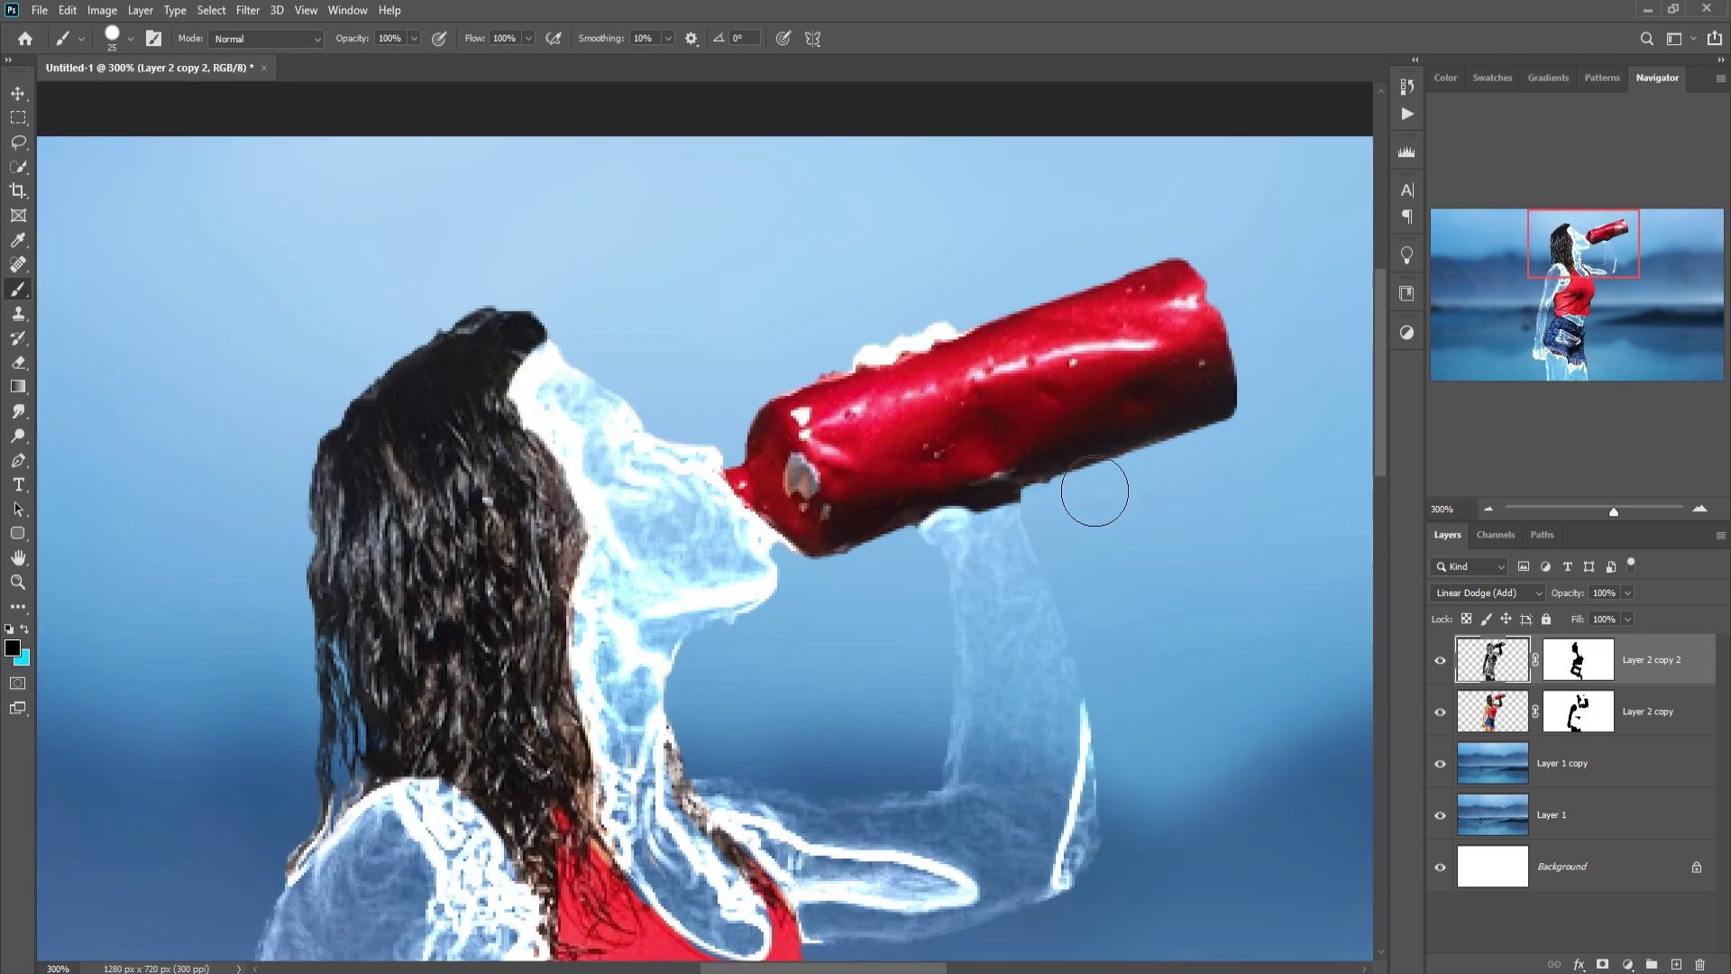
pyautogui.click(18, 92)
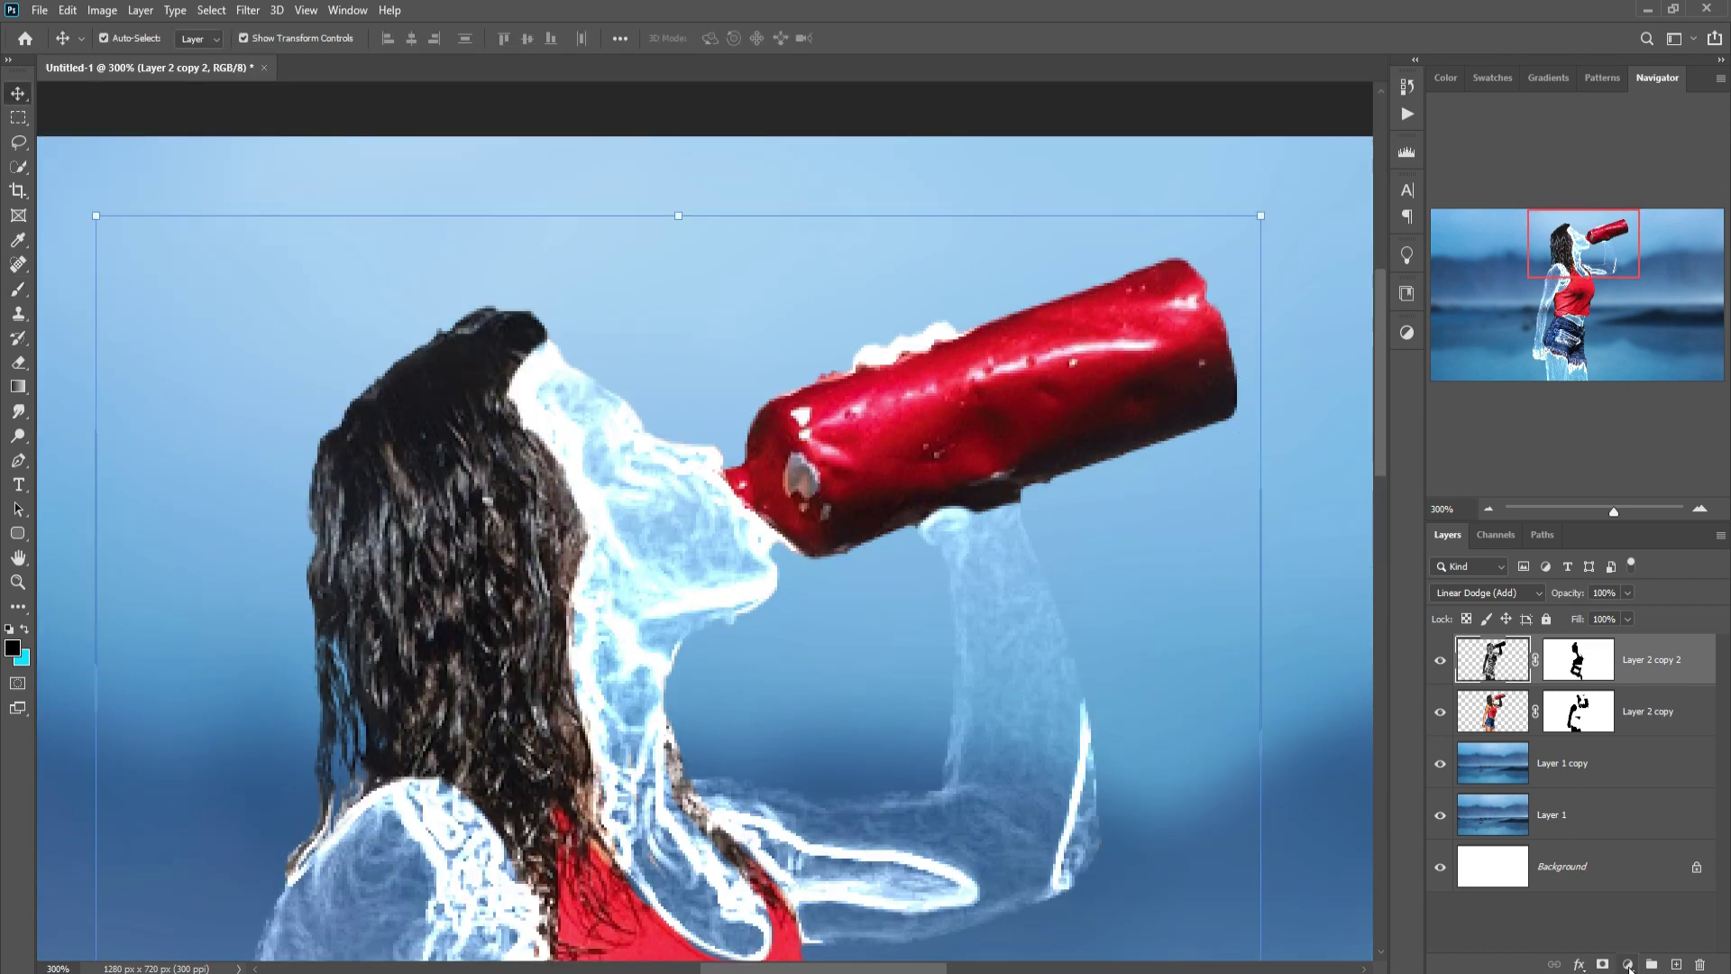
# - Try a Levels adjustment clipped to the glowing-edges layer, with shadow input 28 and midtones 0.84
pyautogui.click(1627, 964)
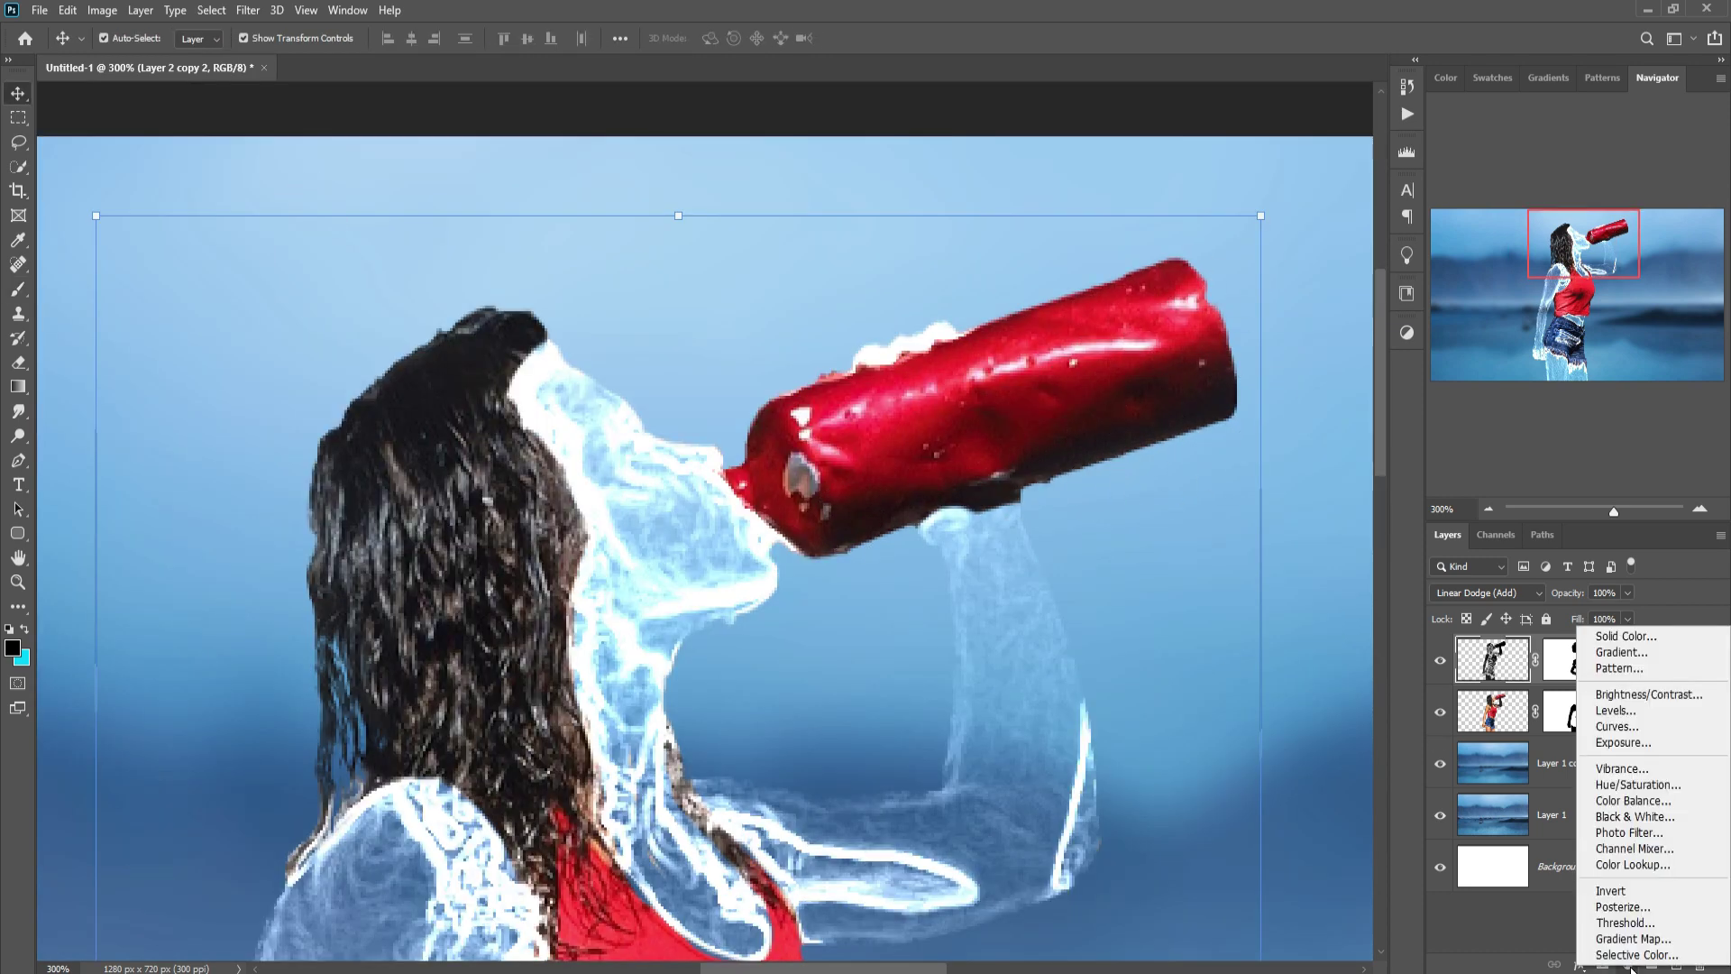
pyautogui.click(1615, 710)
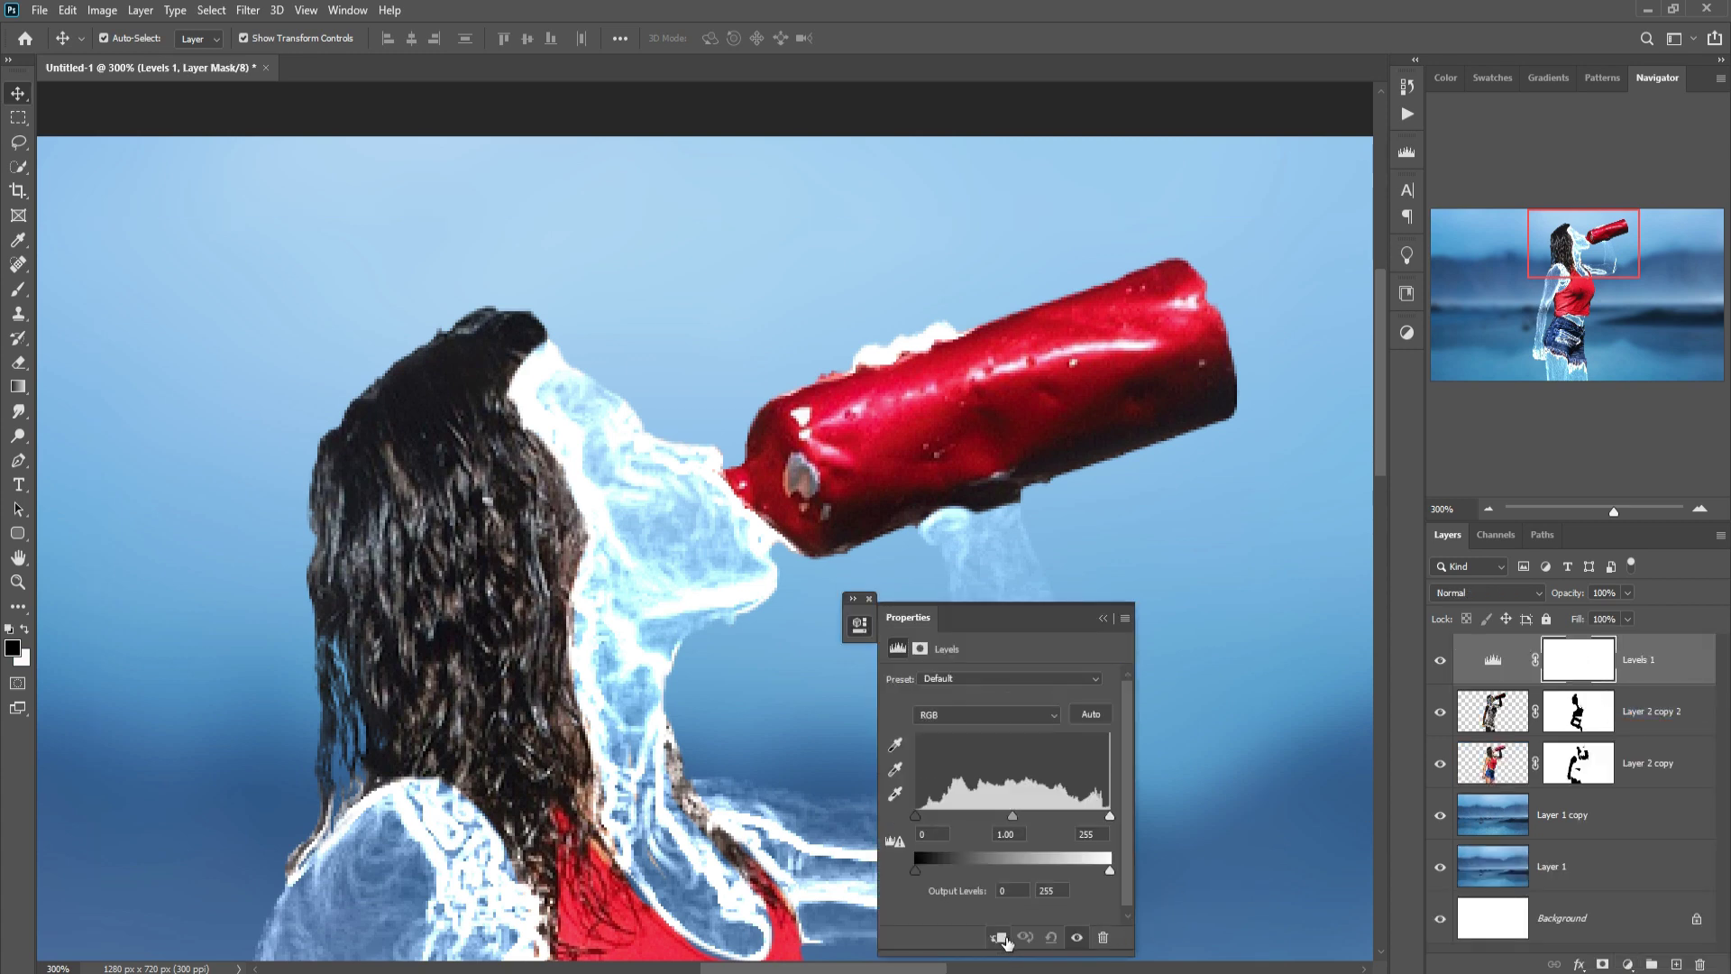
pyautogui.click(1001, 938)
pyautogui.moveTo(915, 815); pyautogui.dragTo(937, 814)
pyautogui.moveTo(1110, 815); pyautogui.dragTo(1110, 815)
pyautogui.moveTo(1023, 814)
pyautogui.mouseDown()
pyautogui.moveTo(1067, 813)
pyautogui.moveTo(997, 811)
pyautogui.mouseUp()
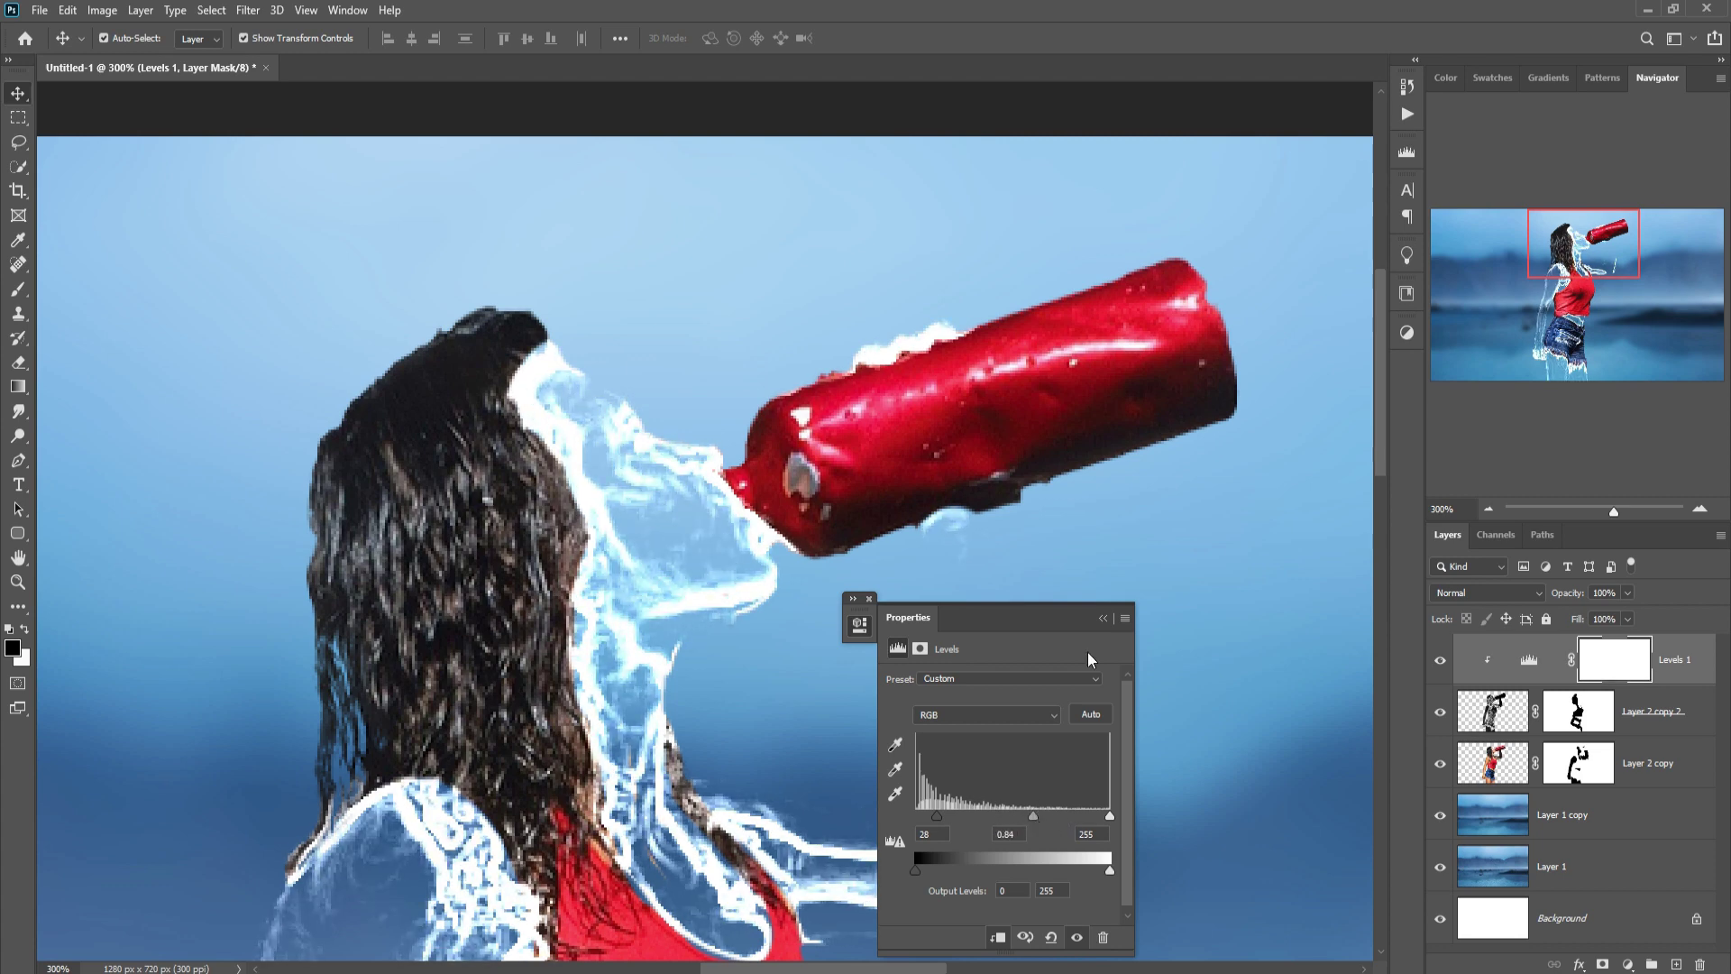
pyautogui.click(955, 669)
# - Toggle the Levels adjustment's visibility to compare the whole image, and delete the adjustment
pyautogui.hotkey('ctrl', '0')
pyautogui.click(1441, 662)
pyautogui.click(1442, 665)
pyautogui.click(1443, 664)
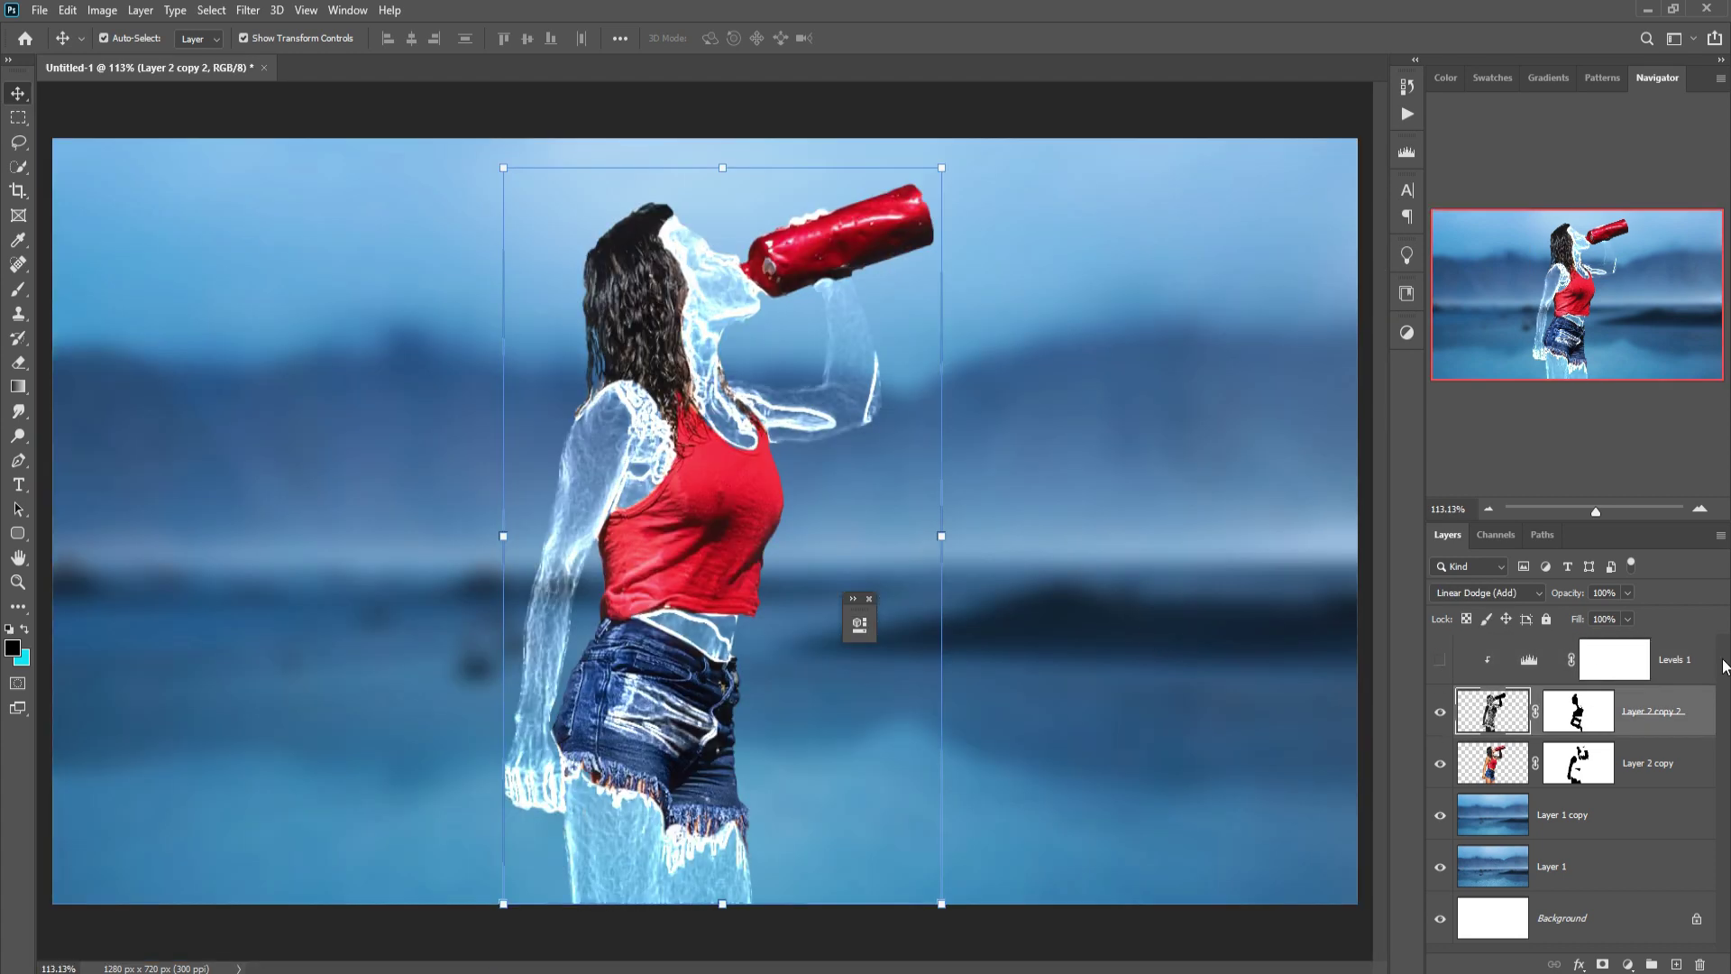
pyautogui.click(1703, 659)
pyautogui.press('Delete')
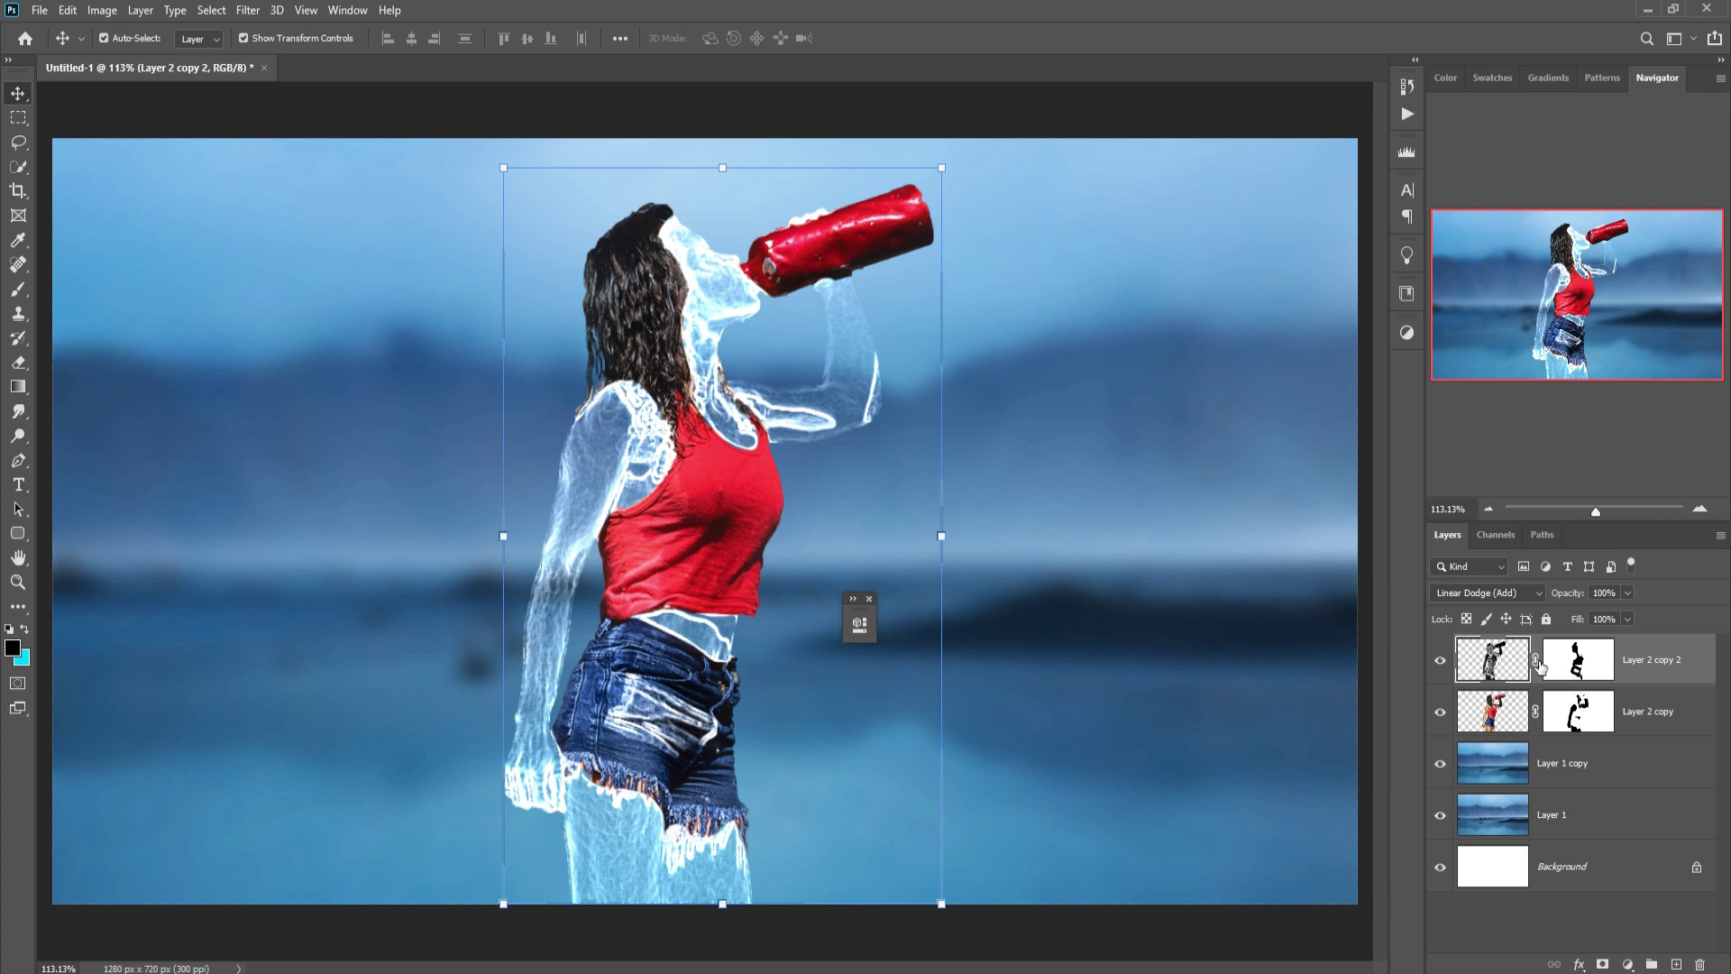
# - Select the glowing-edges layer's mask and set up a Soft Round brush at 21% opacity
pyautogui.click(1579, 661)
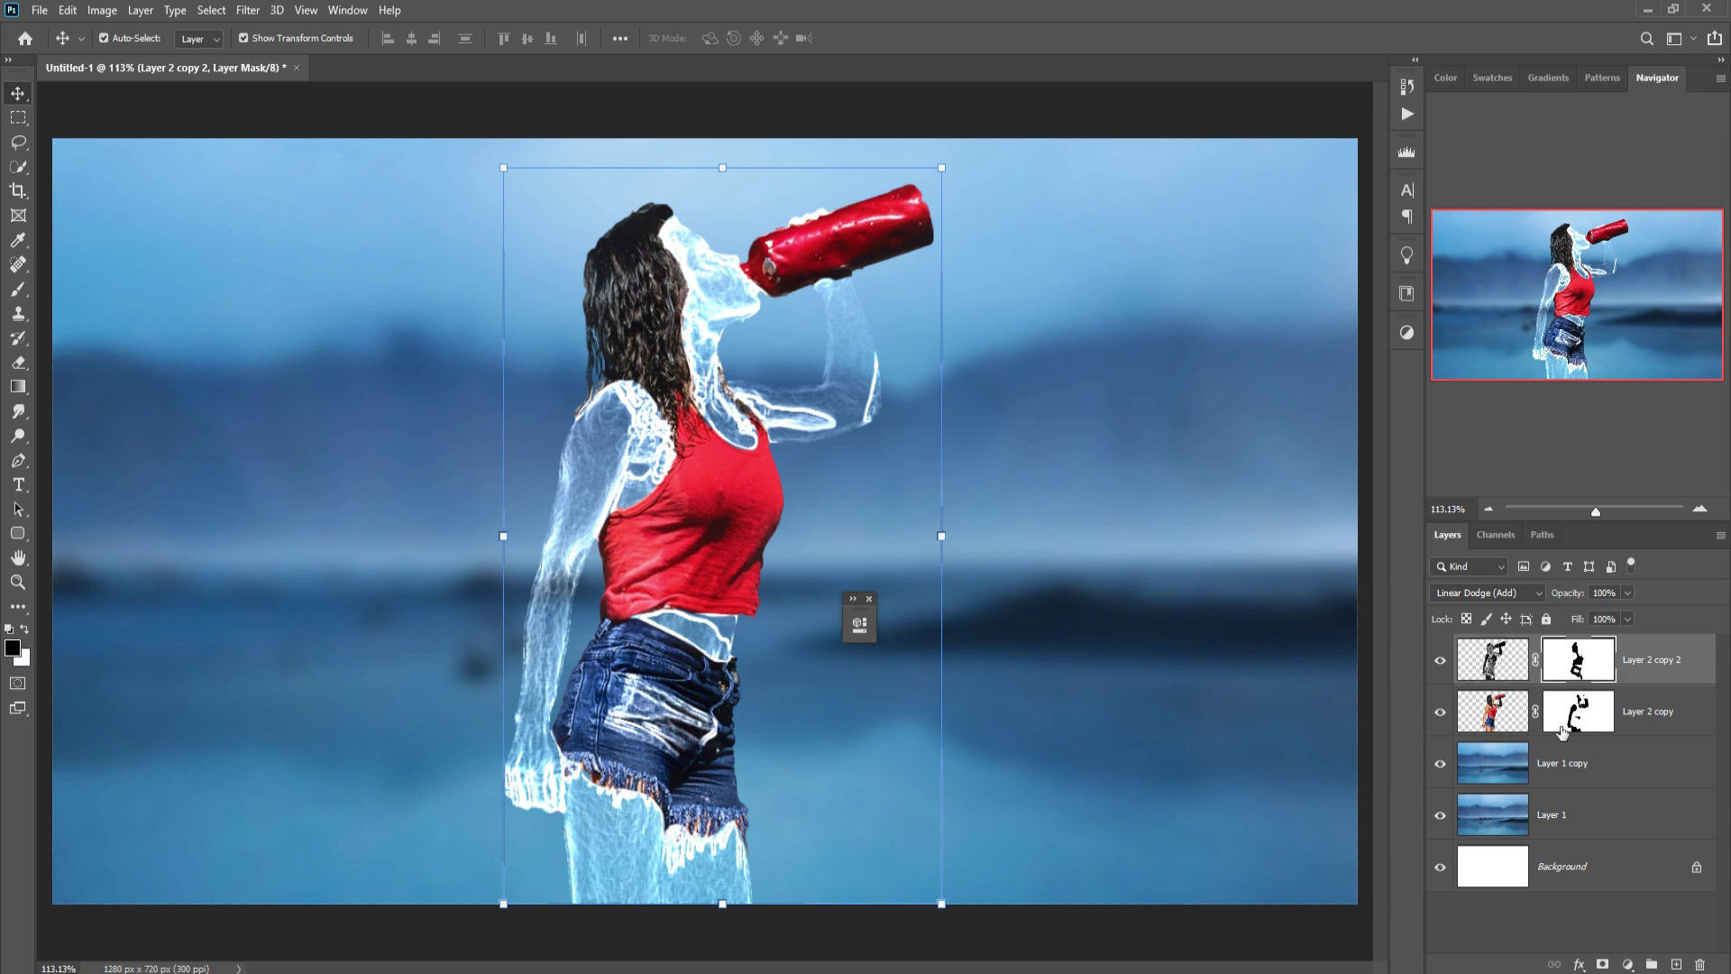
pyautogui.click(19, 289)
pyautogui.click(130, 37)
pyautogui.click(72, 183)
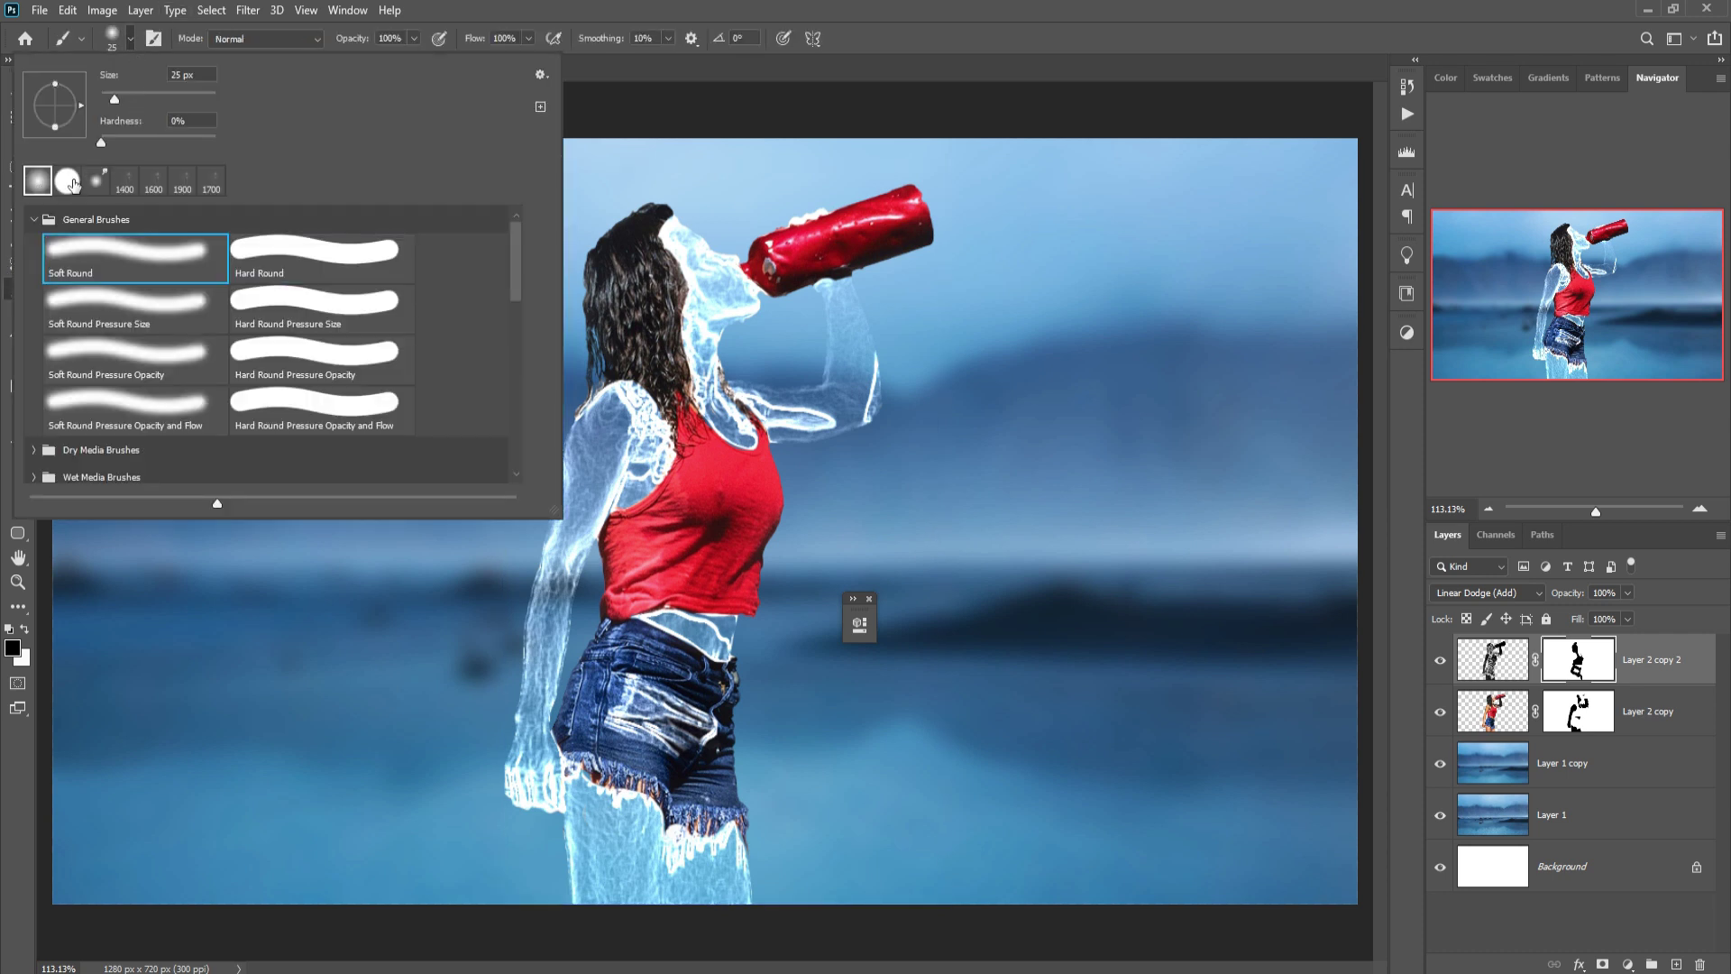
pyautogui.click(667, 93)
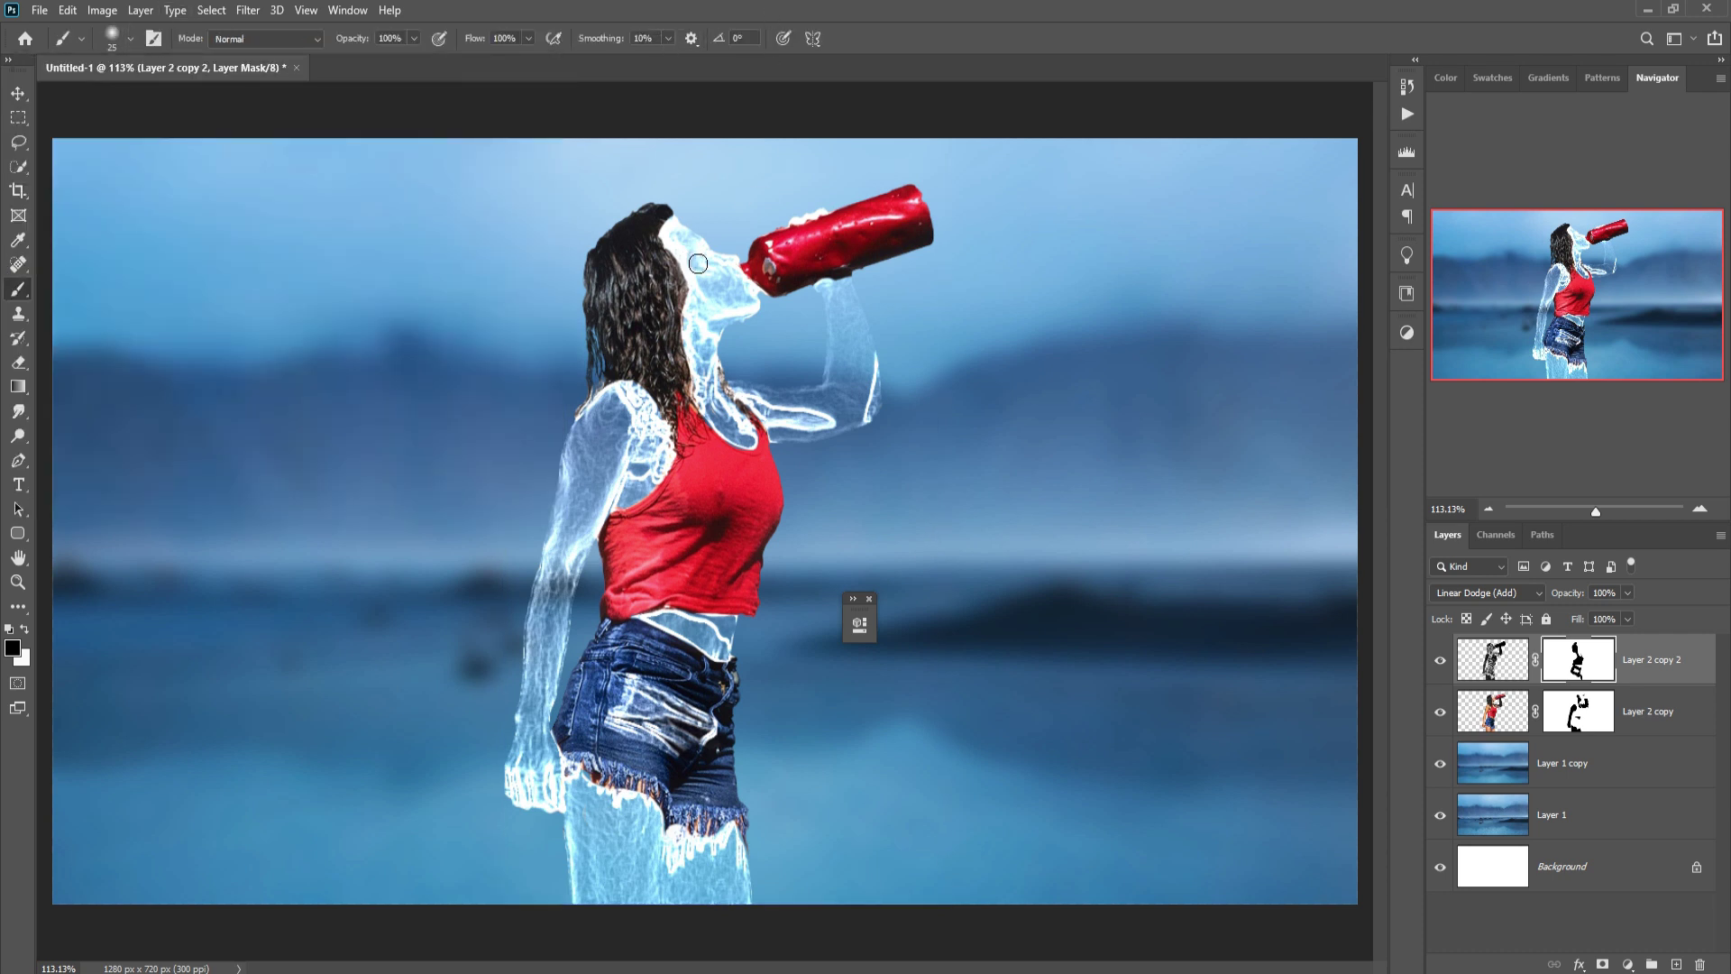
pyautogui.hotkey('ctrl', '+')
pyautogui.hotkey('ctrl', '+')
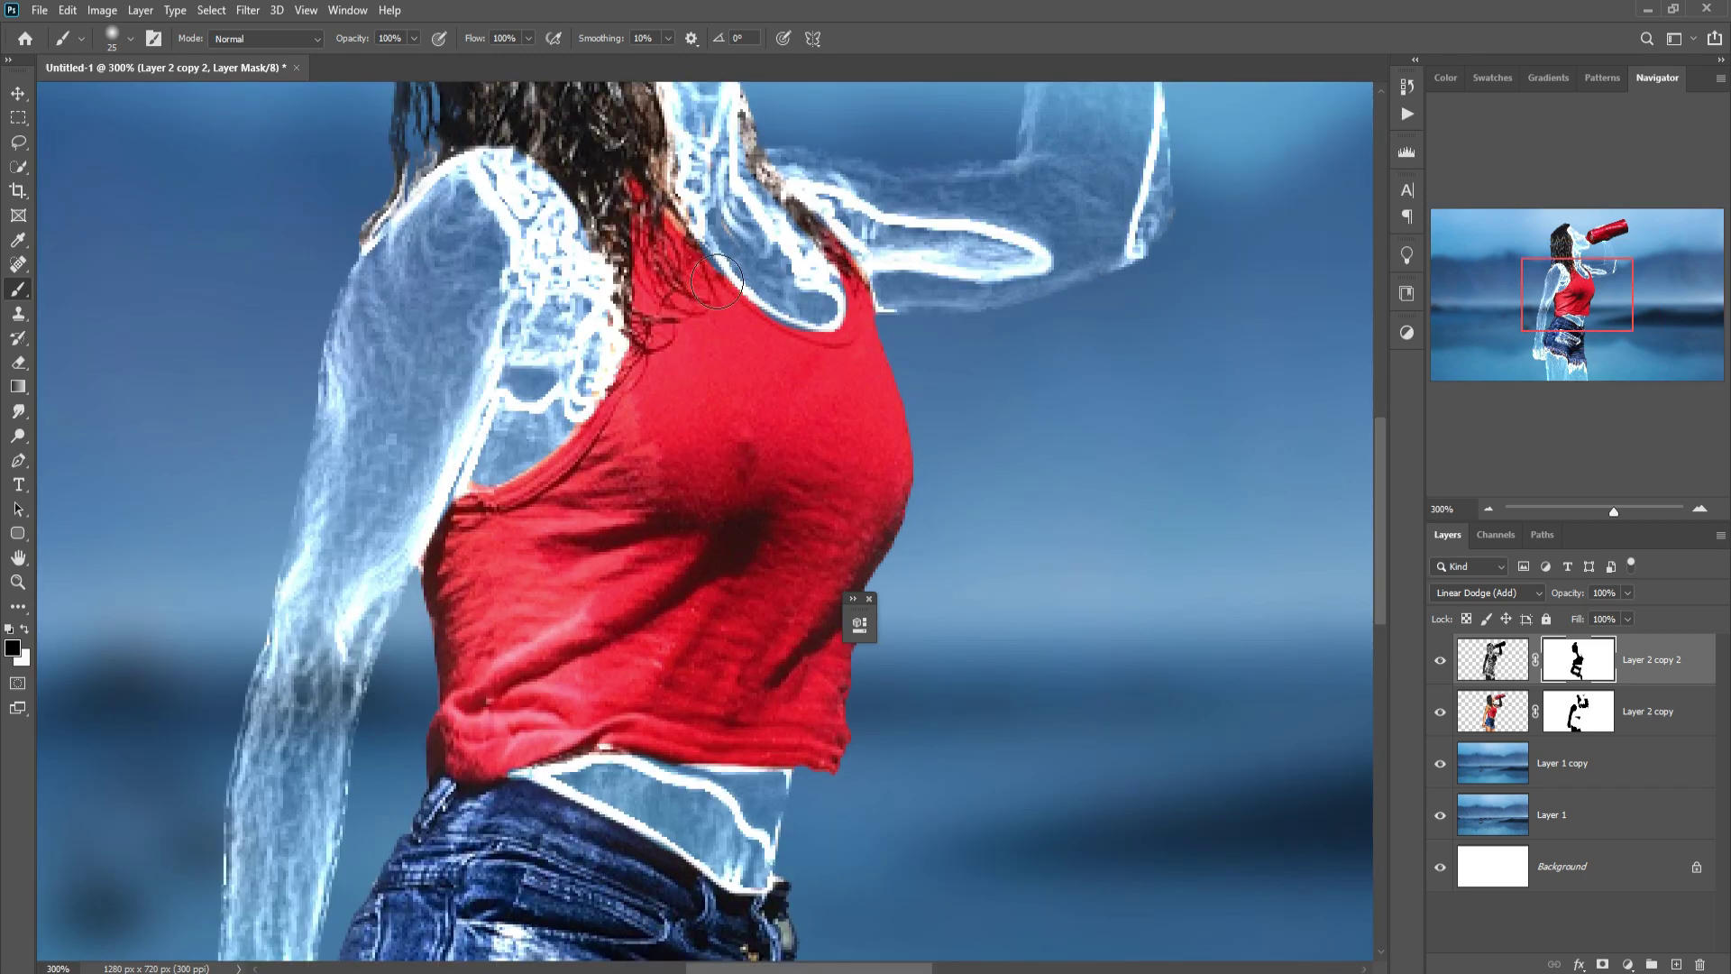
pyautogui.moveTo(781, 273); pyautogui.dragTo(857, 607)
pyautogui.click(413, 38)
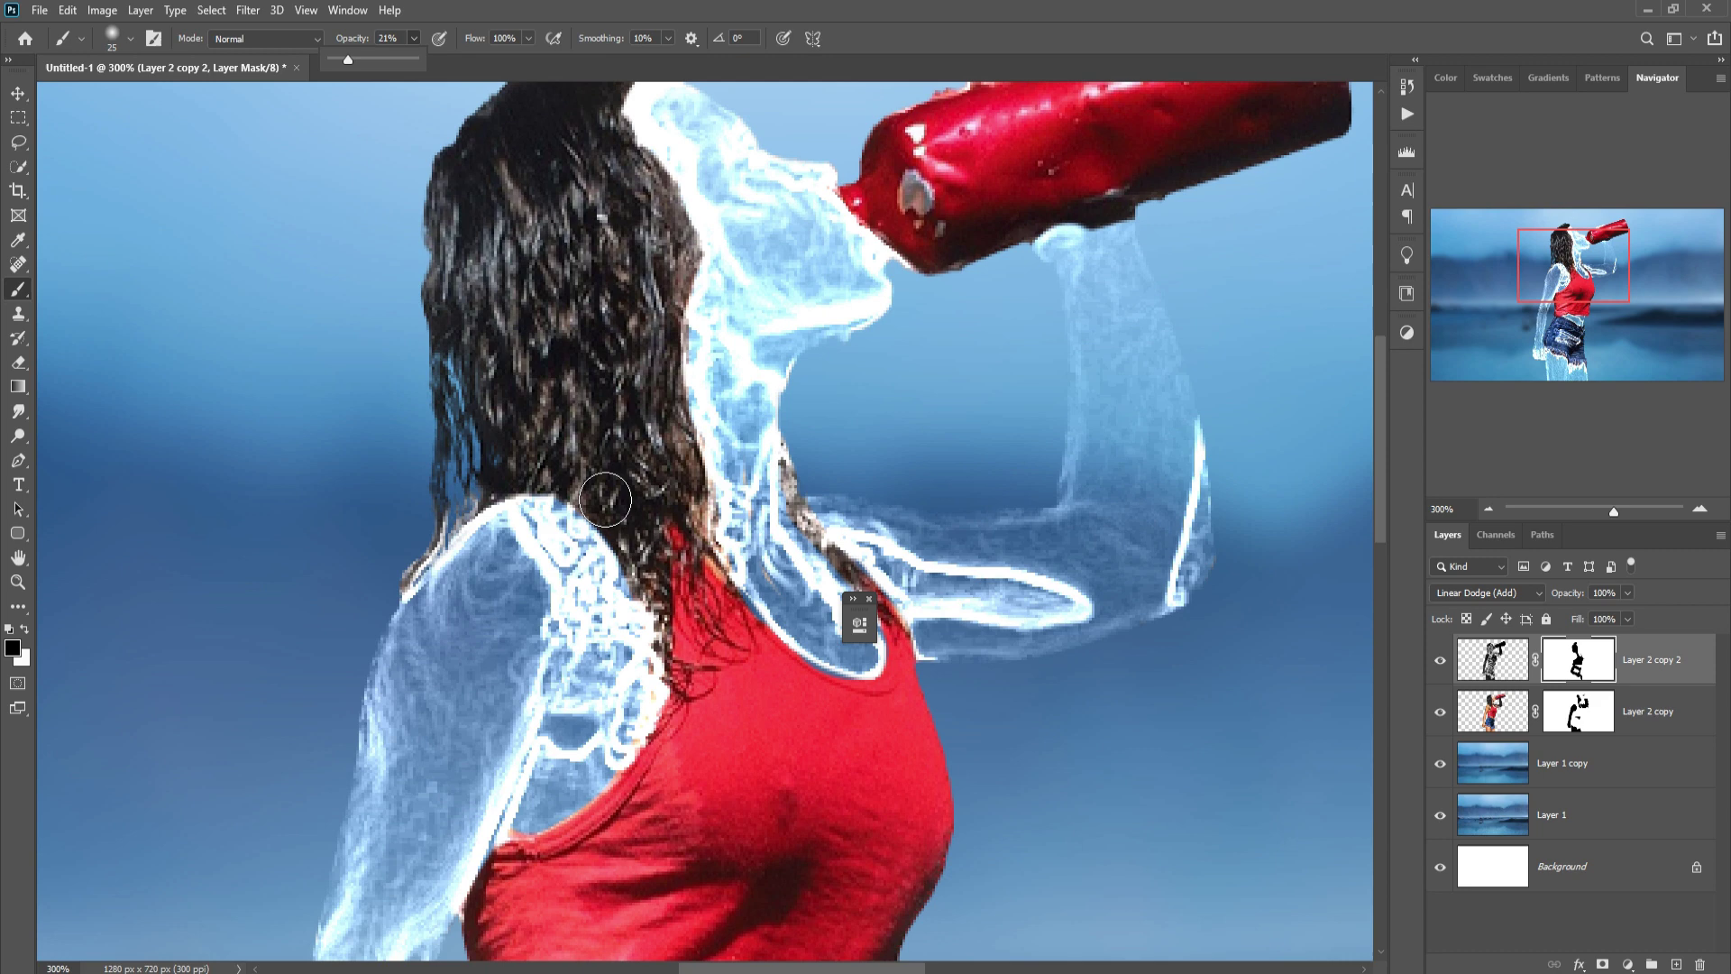
# - Soften the glowing lines inside the neck, face and raised arm with low-opacity strokes, varying the brush size
pyautogui.press('[')
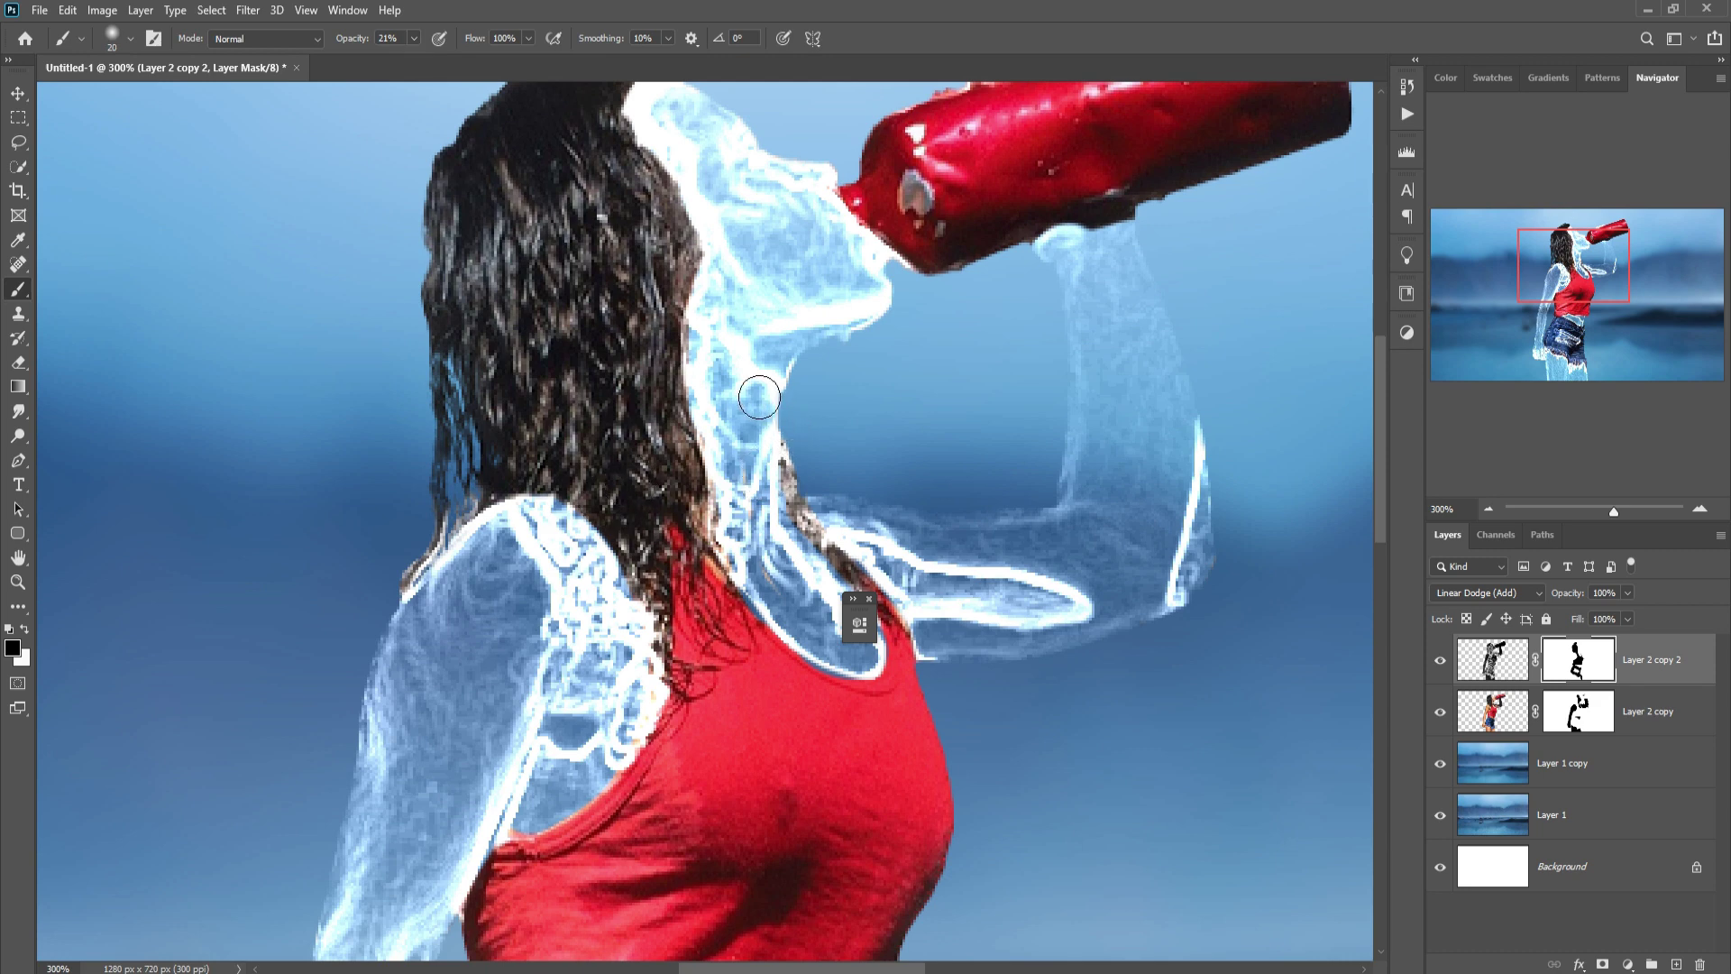
pyautogui.moveTo(757, 398)
pyautogui.mouseDown()
pyautogui.moveTo(750, 469)
pyautogui.moveTo(769, 482)
pyautogui.moveTo(745, 459)
pyautogui.moveTo(781, 464)
pyautogui.moveTo(772, 545)
pyautogui.moveTo(880, 677)
pyautogui.moveTo(805, 617)
pyautogui.moveTo(773, 458)
pyautogui.mouseUp()
pyautogui.press('[')
pyautogui.press('[')
pyautogui.press('[')
pyautogui.moveTo(780, 321)
pyautogui.mouseDown()
pyautogui.moveTo(825, 315)
pyautogui.moveTo(721, 225)
pyautogui.moveTo(775, 198)
pyautogui.moveTo(847, 271)
pyautogui.moveTo(808, 252)
pyautogui.mouseUp()
pyautogui.press(']')
pyautogui.press(']')
pyautogui.moveTo(683, 114)
pyautogui.mouseDown()
pyautogui.moveTo(745, 335)
pyautogui.moveTo(717, 282)
pyautogui.mouseUp()
pyautogui.moveTo(940, 686)
pyautogui.mouseDown()
pyautogui.moveTo(1008, 711)
pyautogui.moveTo(901, 676)
pyautogui.moveTo(1109, 749)
pyautogui.moveTo(955, 739)
pyautogui.moveTo(1111, 736)
pyautogui.mouseUp()
# - Enlarge the brush and fade the glowing texture inside the shoulder and lowered arm on the mask
pyautogui.moveTo(532, 848); pyautogui.dragTo(708, 489)
pyautogui.press(']')
pyautogui.press(']')
pyautogui.press(']')
pyautogui.moveTo(704, 423)
pyautogui.mouseDown()
pyautogui.moveTo(586, 621)
pyautogui.moveTo(581, 753)
pyautogui.mouseUp()
pyautogui.moveTo(581, 784)
pyautogui.mouseDown()
pyautogui.moveTo(627, 607)
pyautogui.moveTo(550, 892)
pyautogui.mouseUp()
pyautogui.moveTo(561, 893); pyautogui.dragTo(678, 546)
pyautogui.moveTo(678, 845)
pyautogui.mouseDown()
pyautogui.moveTo(772, 336)
pyautogui.moveTo(745, 698)
pyautogui.mouseUp()
# - Shrink the brush and fade the dense glowing lines around the shoulder and the tank top's armhole
pyautogui.press('[')
pyautogui.press('[')
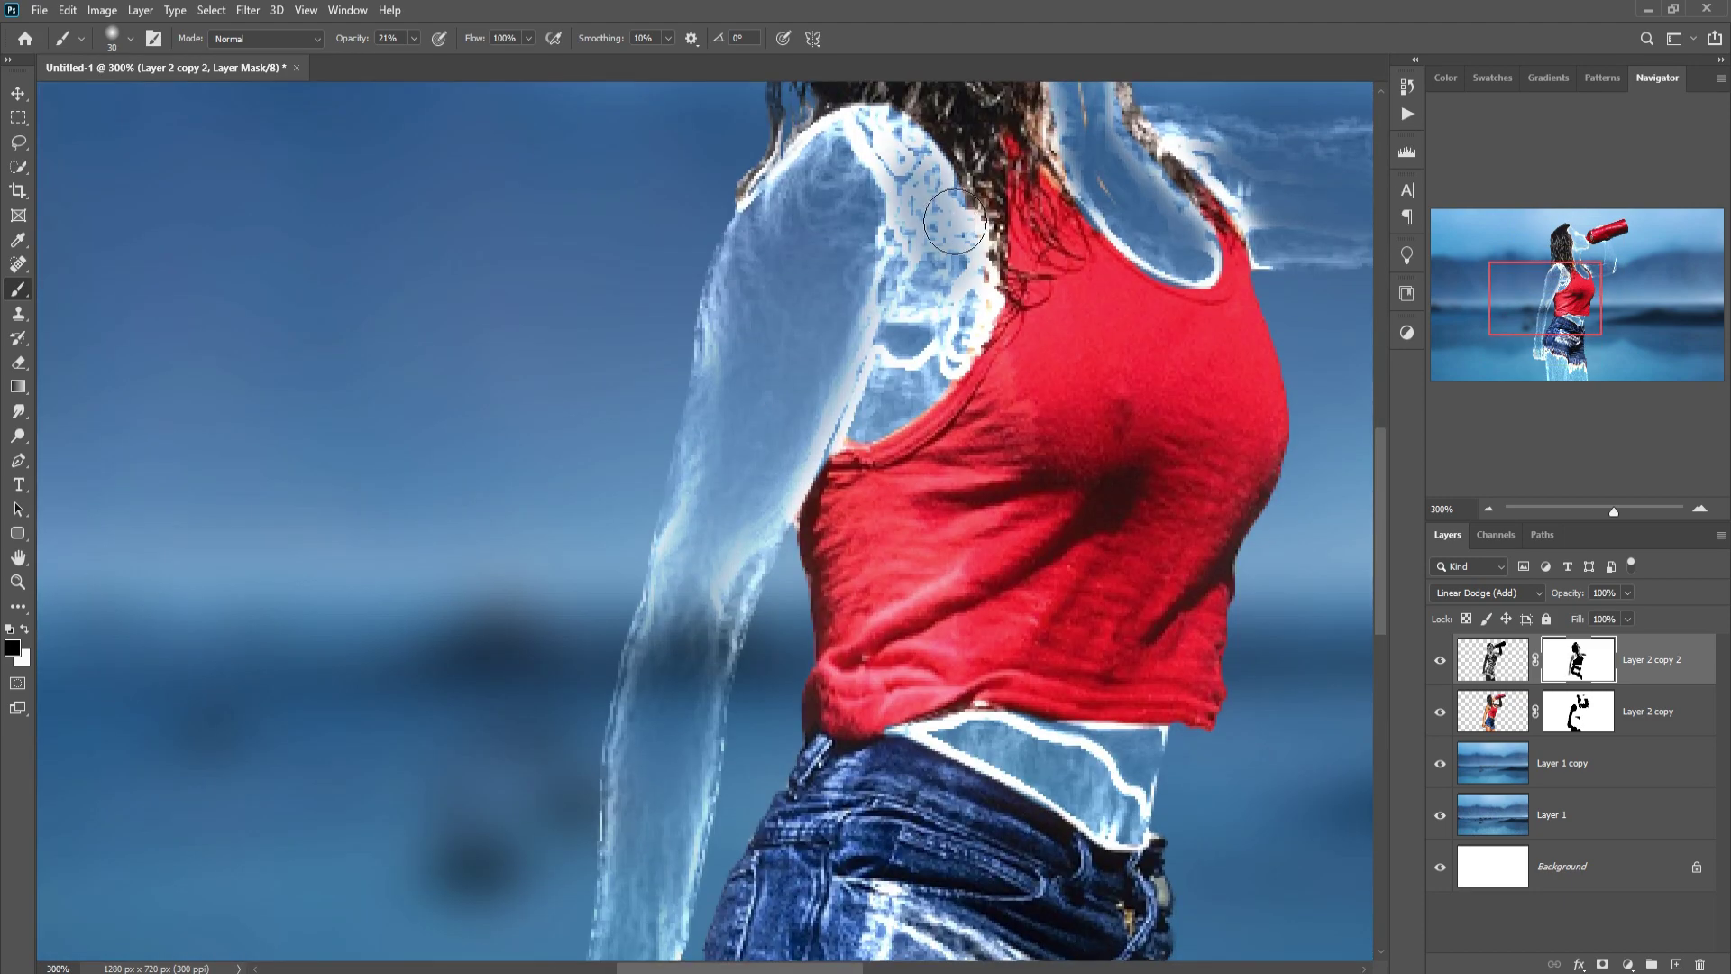
pyautogui.moveTo(937, 360)
pyautogui.mouseDown()
pyautogui.moveTo(892, 153)
pyautogui.moveTo(931, 361)
pyautogui.moveTo(897, 424)
pyautogui.moveTo(847, 145)
pyautogui.moveTo(826, 323)
pyautogui.mouseUp()
pyautogui.moveTo(865, 857); pyautogui.dragTo(892, 126)
# - With a larger brush, fade the glowing texture inside the thighs on the mask
pyautogui.press(']')
pyautogui.press(']')
pyautogui.moveTo(856, 739)
pyautogui.mouseDown()
pyautogui.moveTo(898, 606)
pyautogui.moveTo(938, 842)
pyautogui.moveTo(1209, 793)
pyautogui.mouseUp()
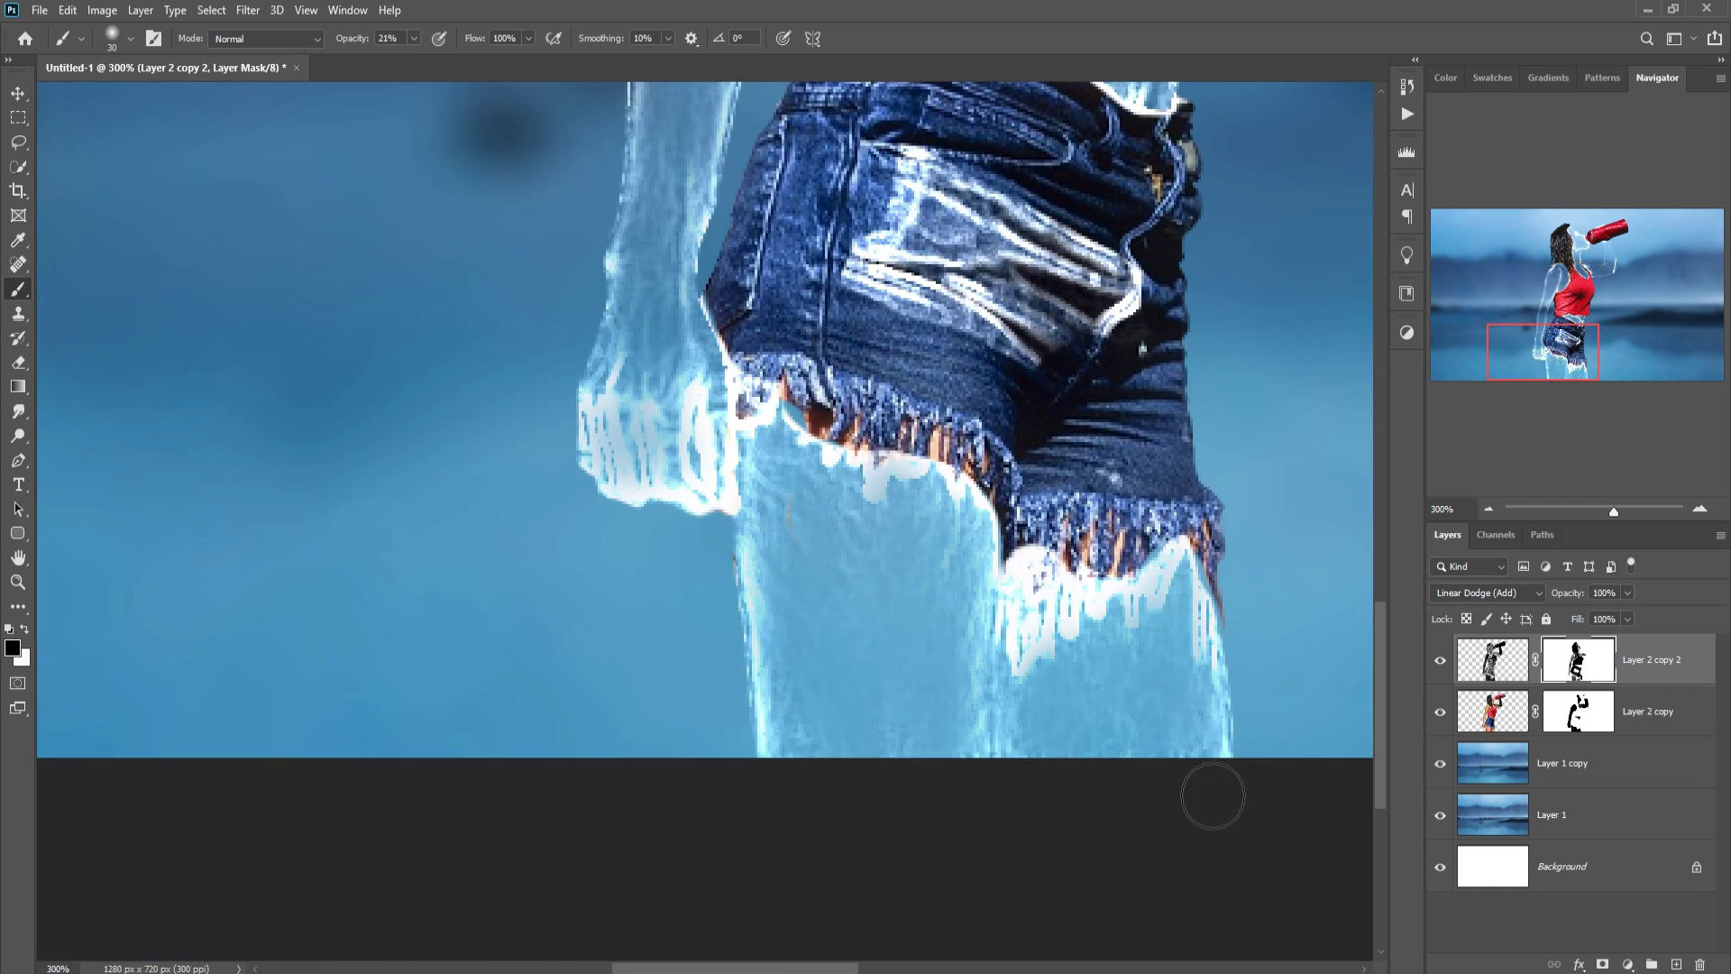
pyautogui.press('v')
pyautogui.hotkey('ctrl', '1')
# - Duplicate the masked colour layer, Layer 2 copy
pyautogui.click(1699, 724)
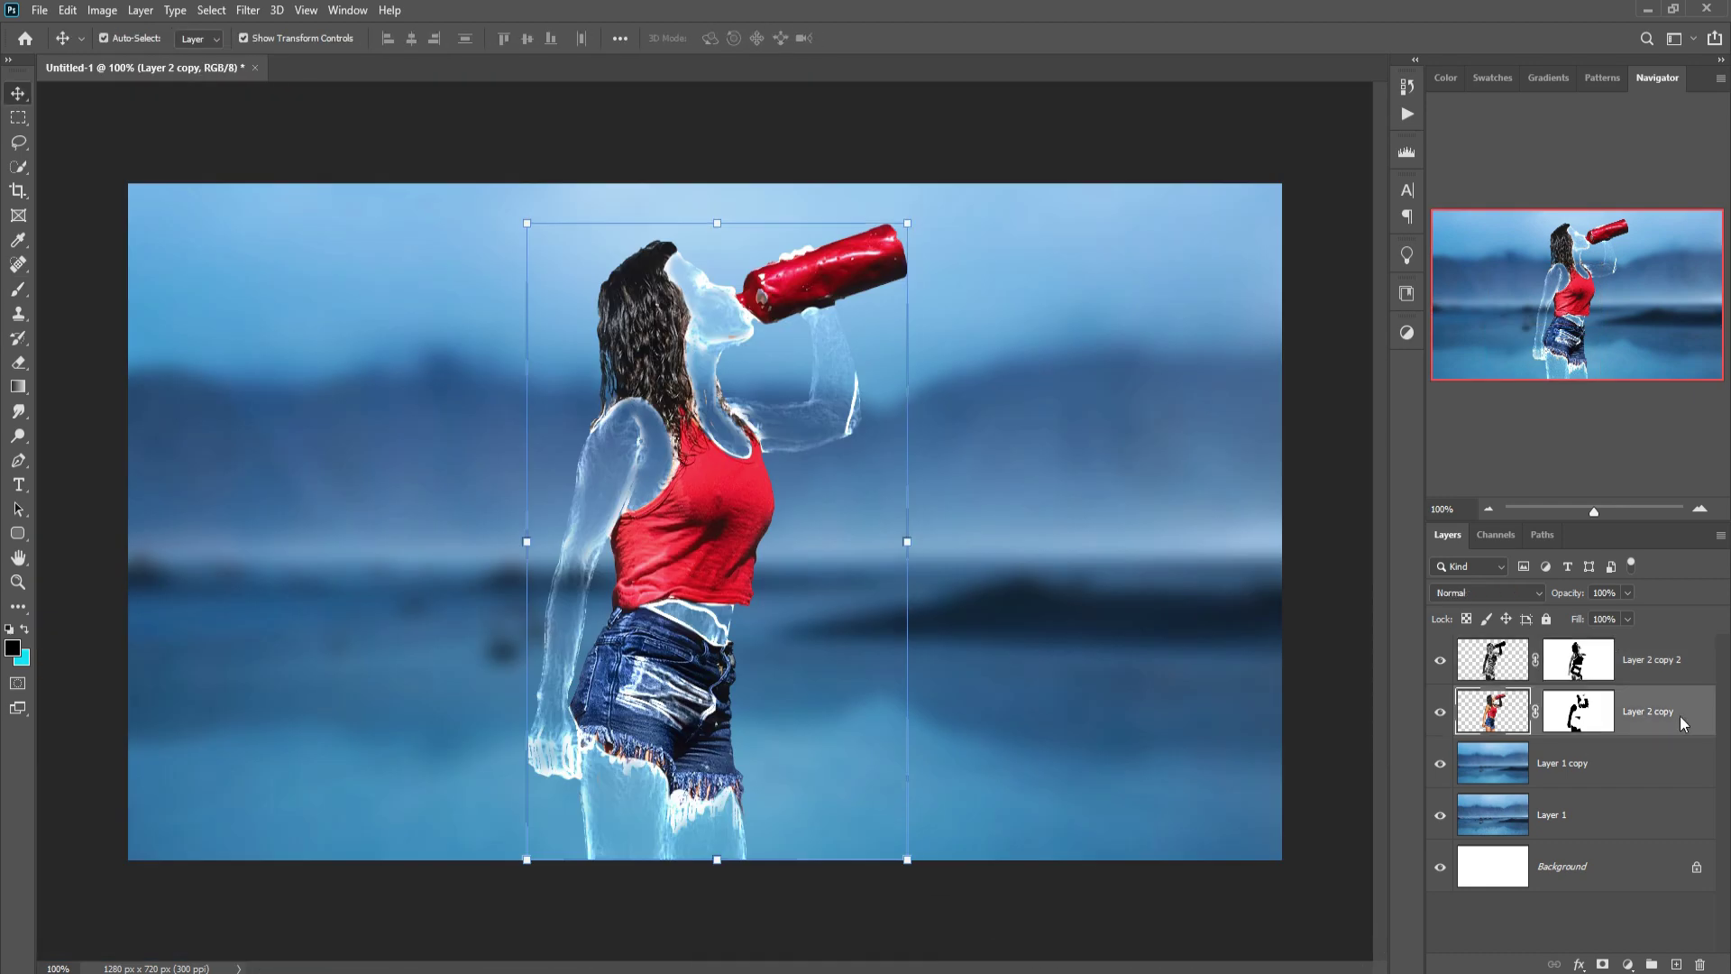
pyautogui.rightClick(1679, 716)
pyautogui.click(1485, 279)
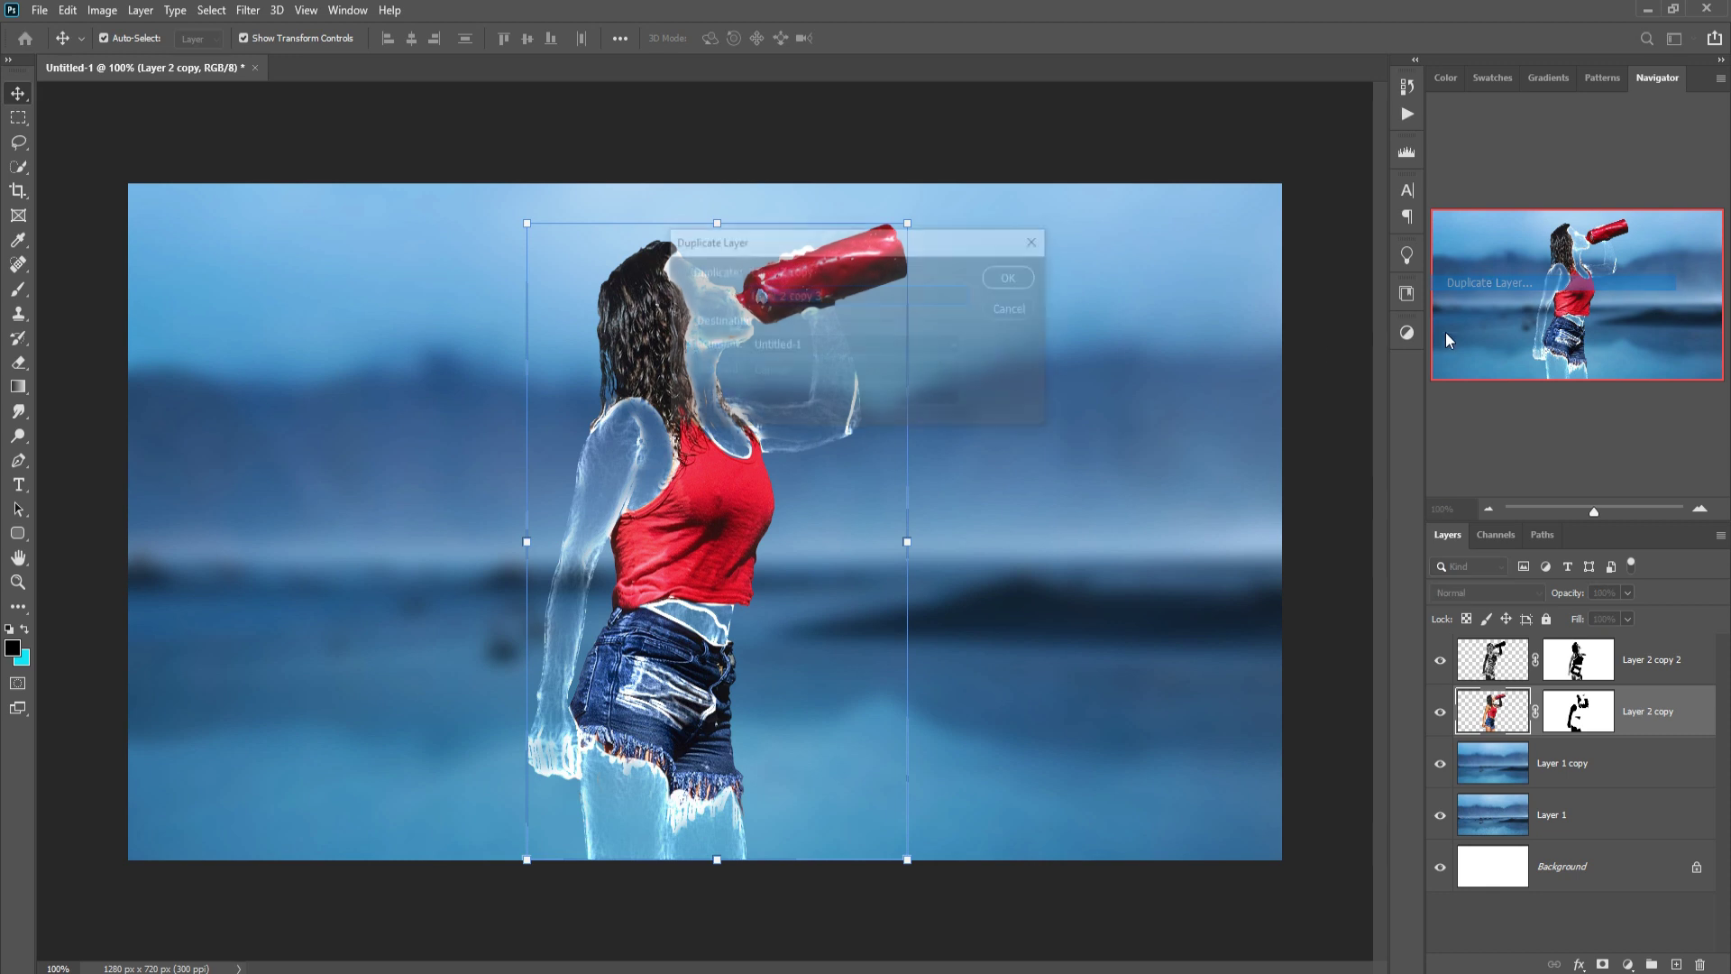
pyautogui.click(1013, 280)
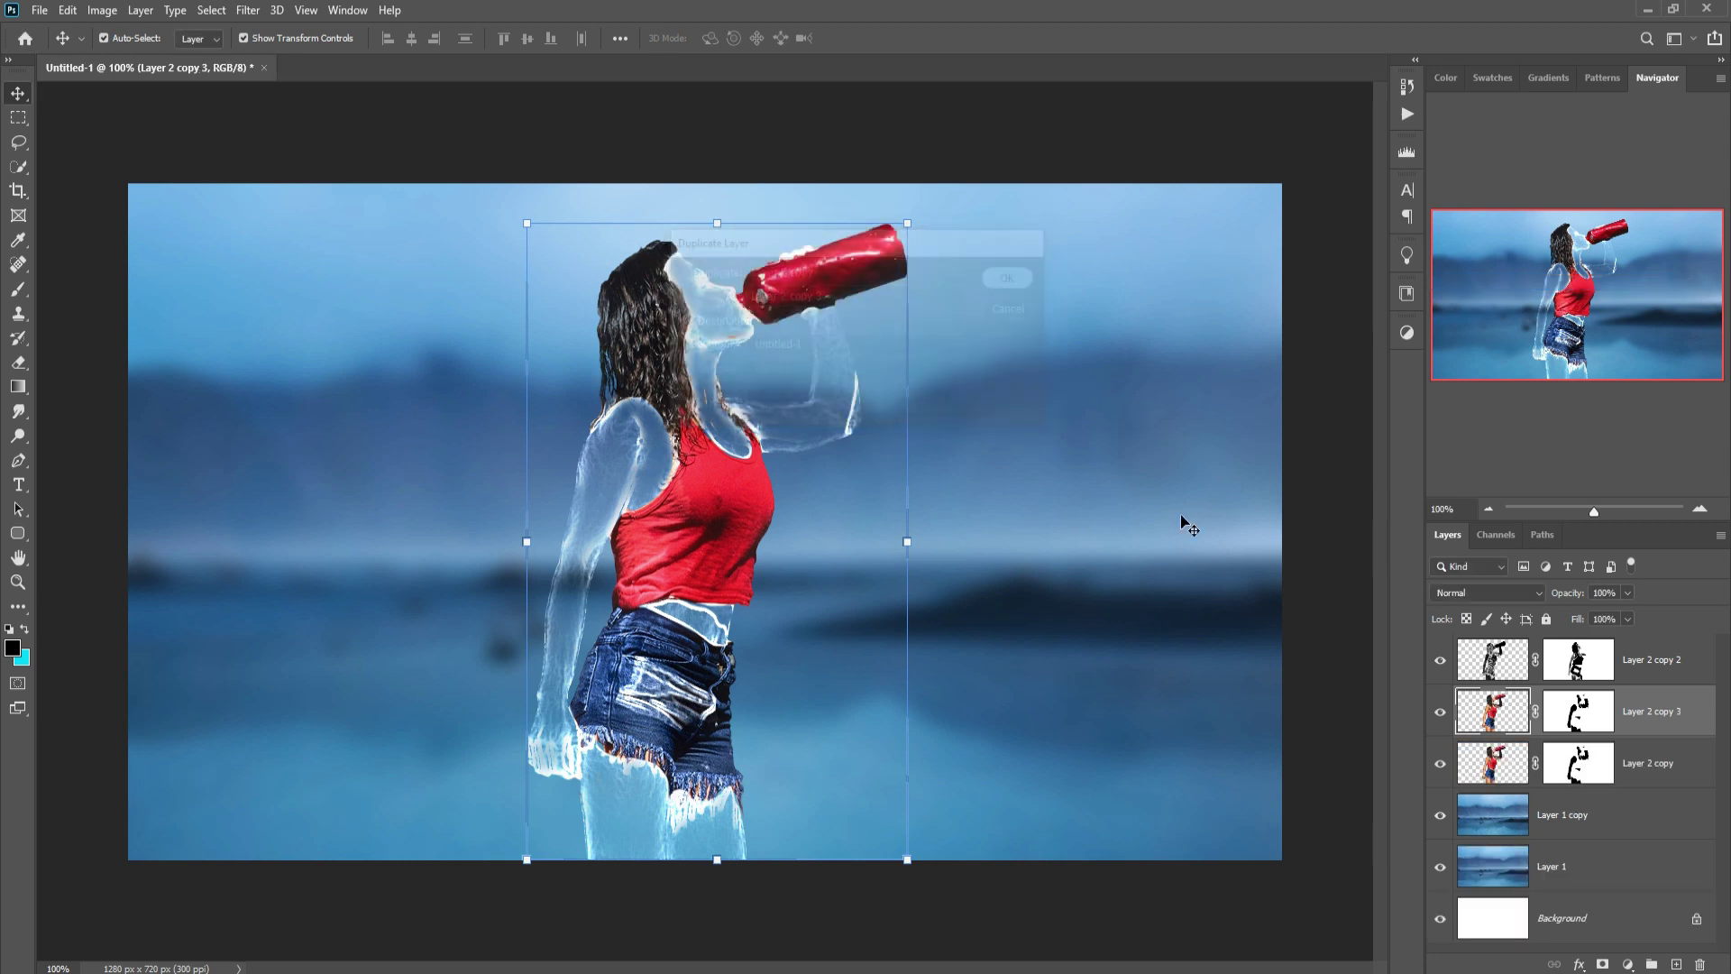
# - Delete the duplicate's layer mask and move the duplicate to the top of the layer stack
pyautogui.click(1579, 726)
pyautogui.rightClick(1574, 723)
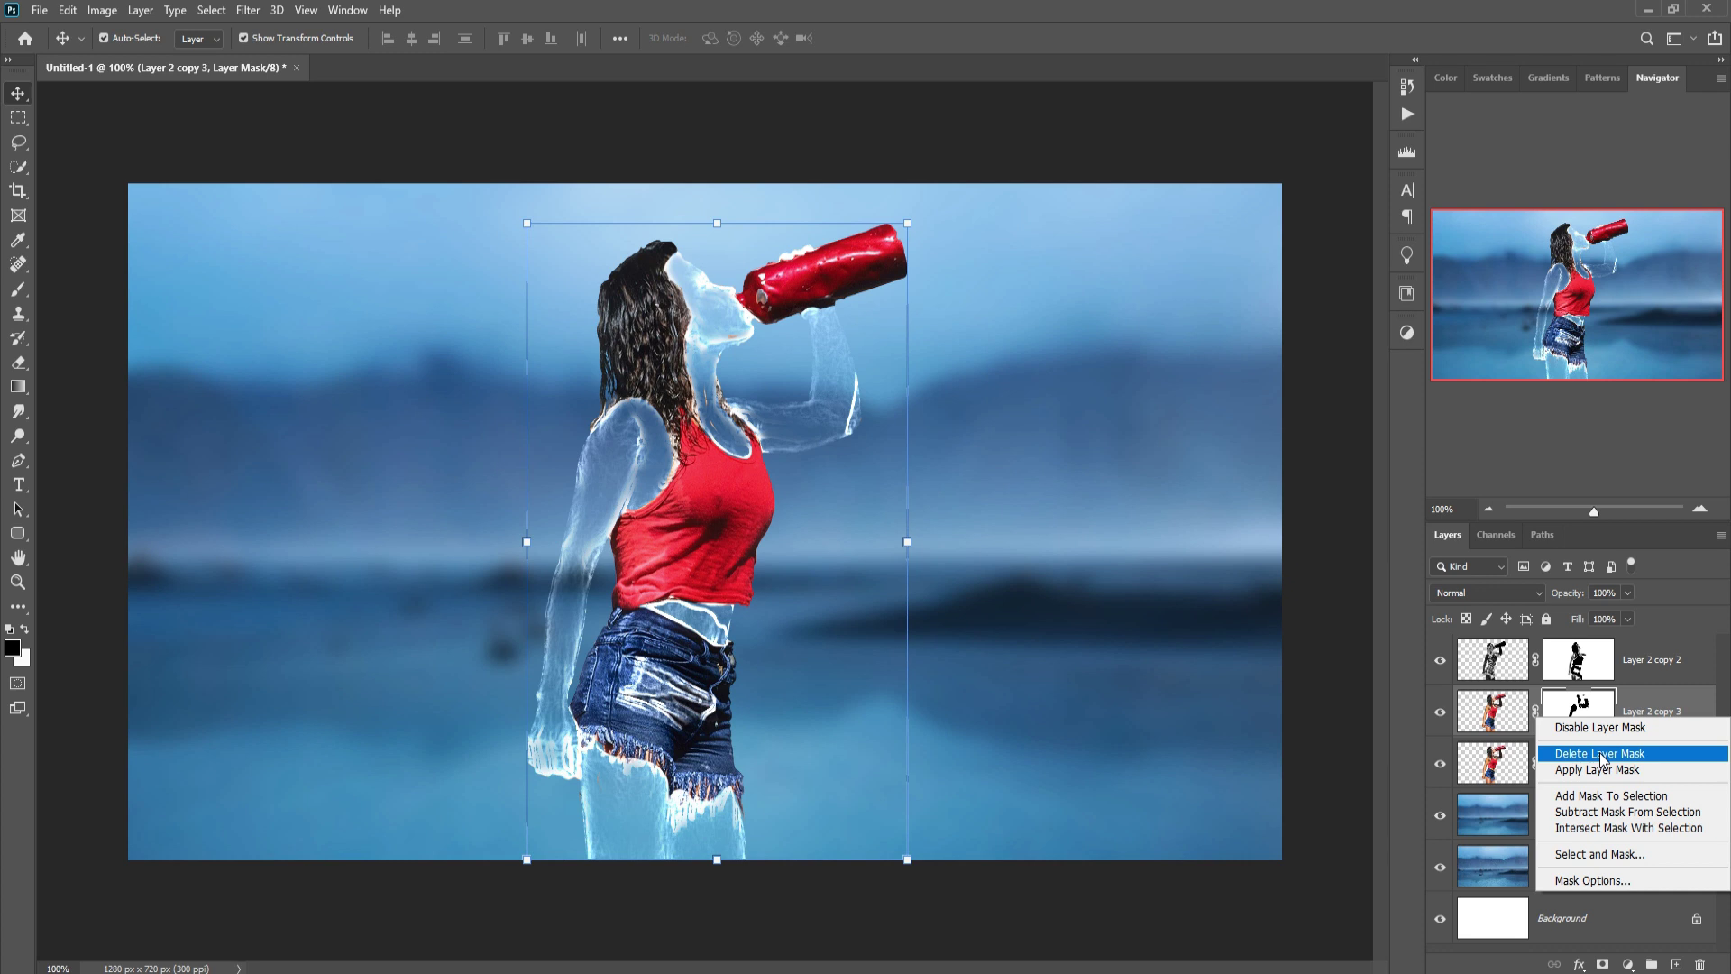
pyautogui.click(1600, 755)
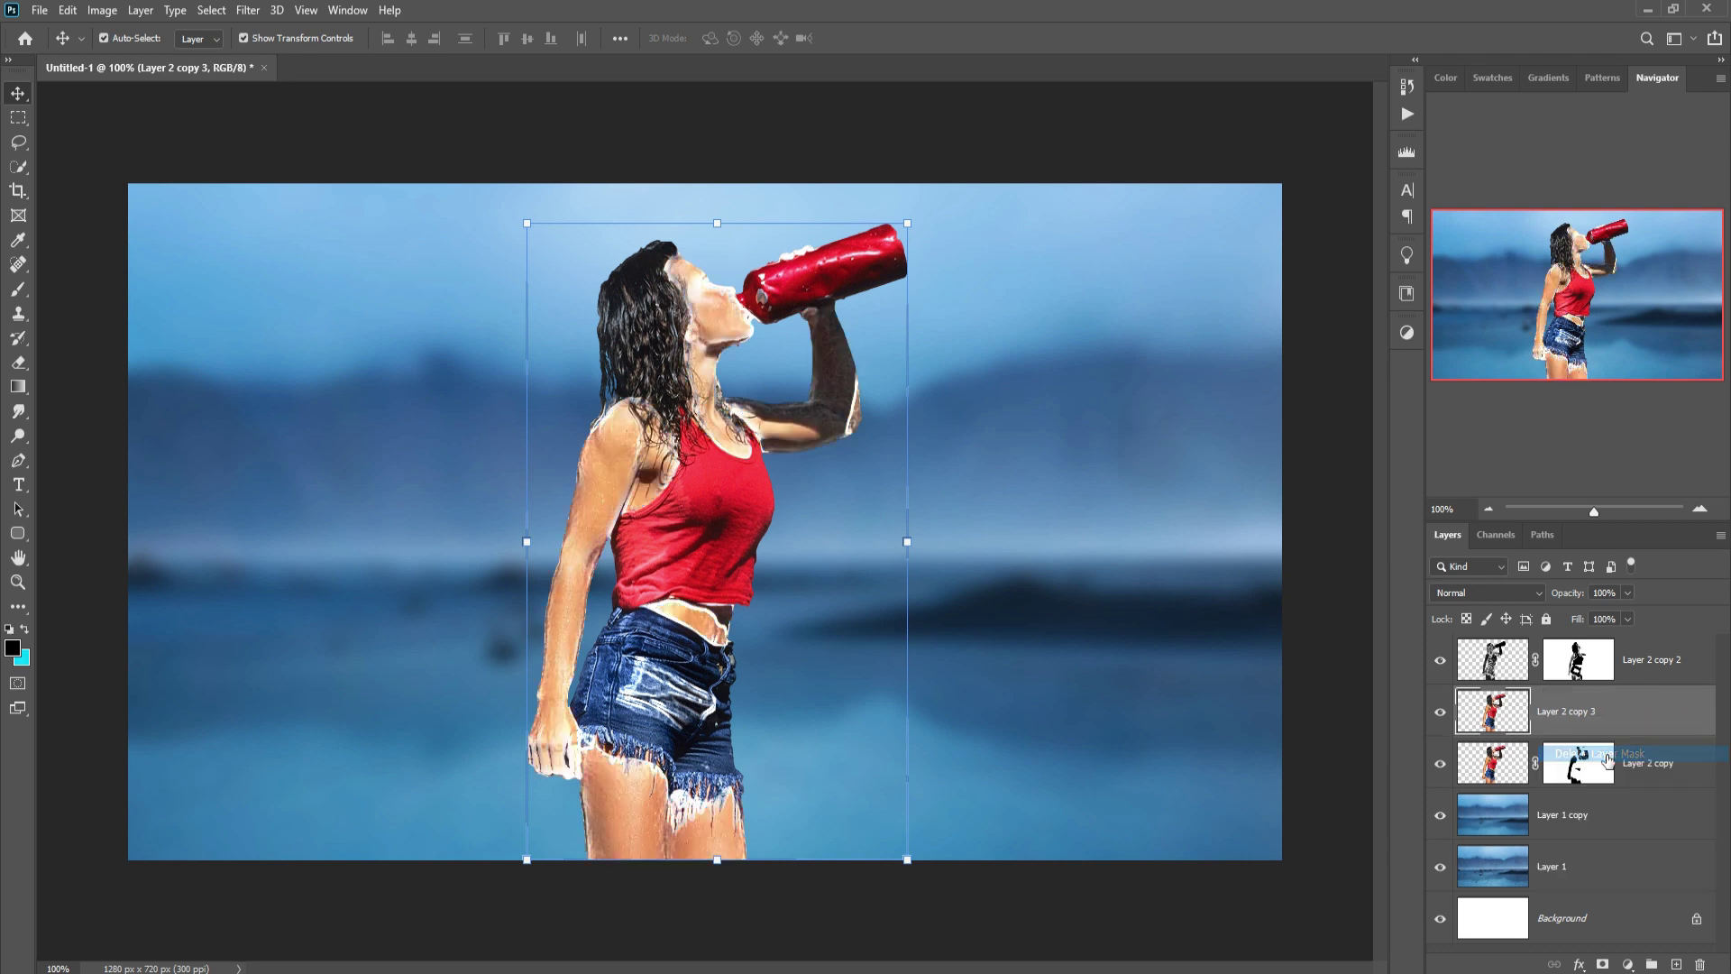
pyautogui.moveTo(1593, 717); pyautogui.dragTo(1598, 660)
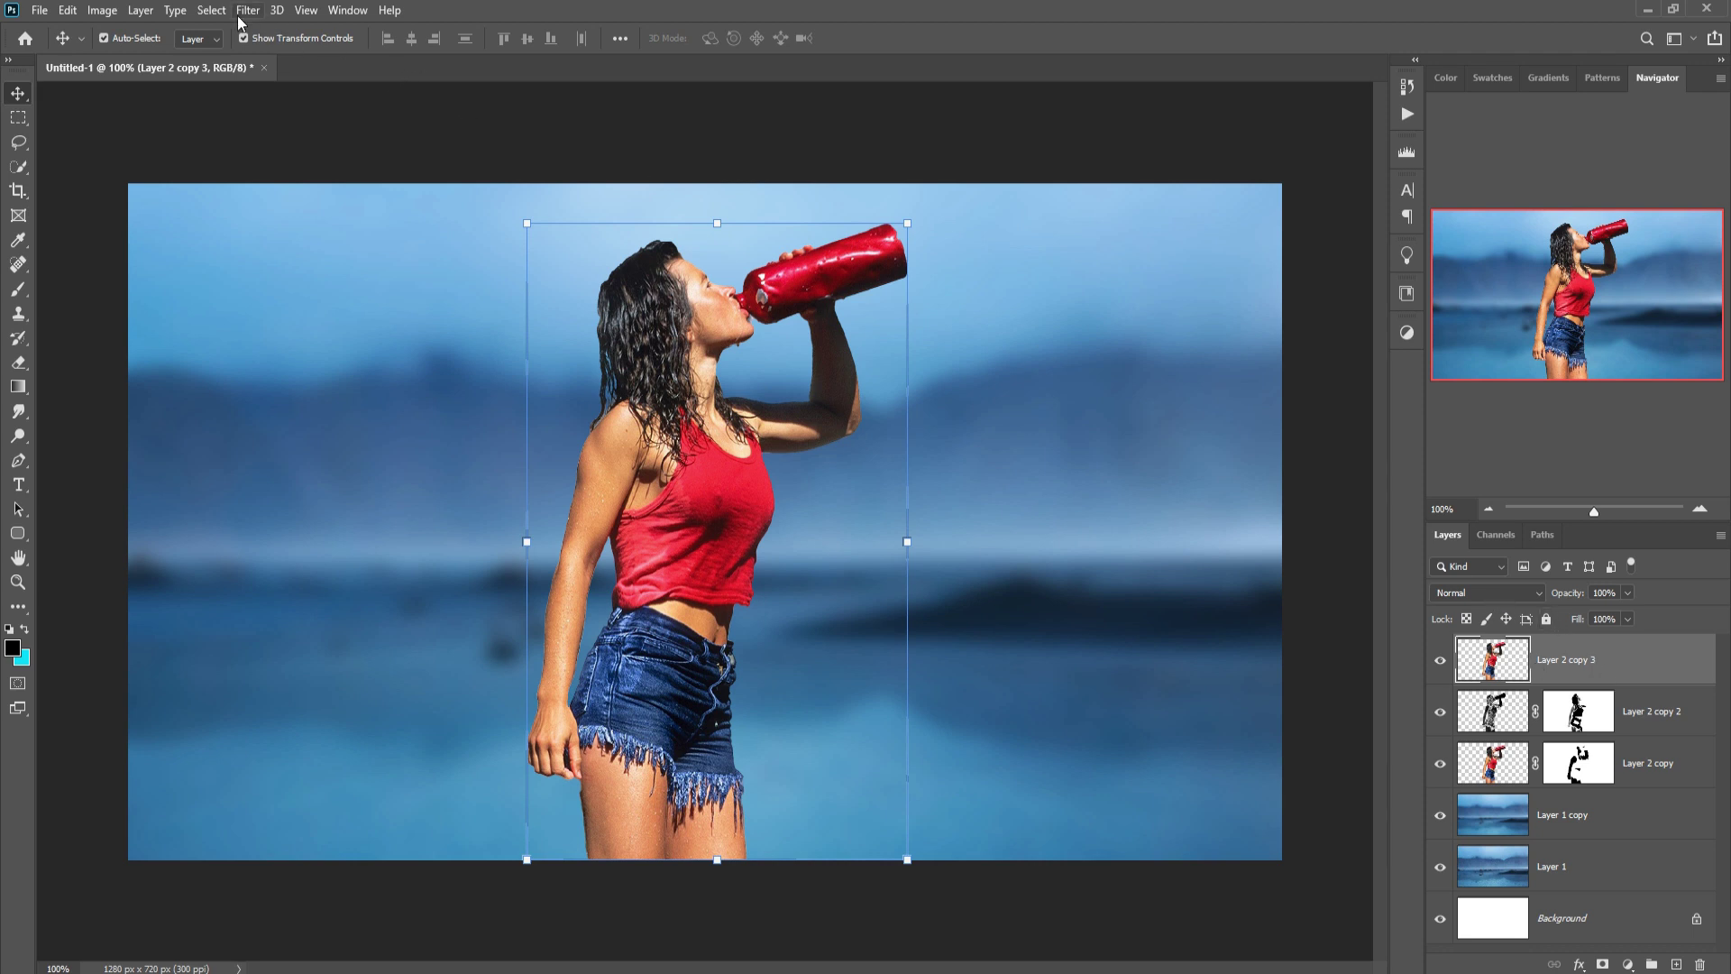
# - Desaturate the full-figure duplicate at the top of the layer stack
pyautogui.click(99, 11)
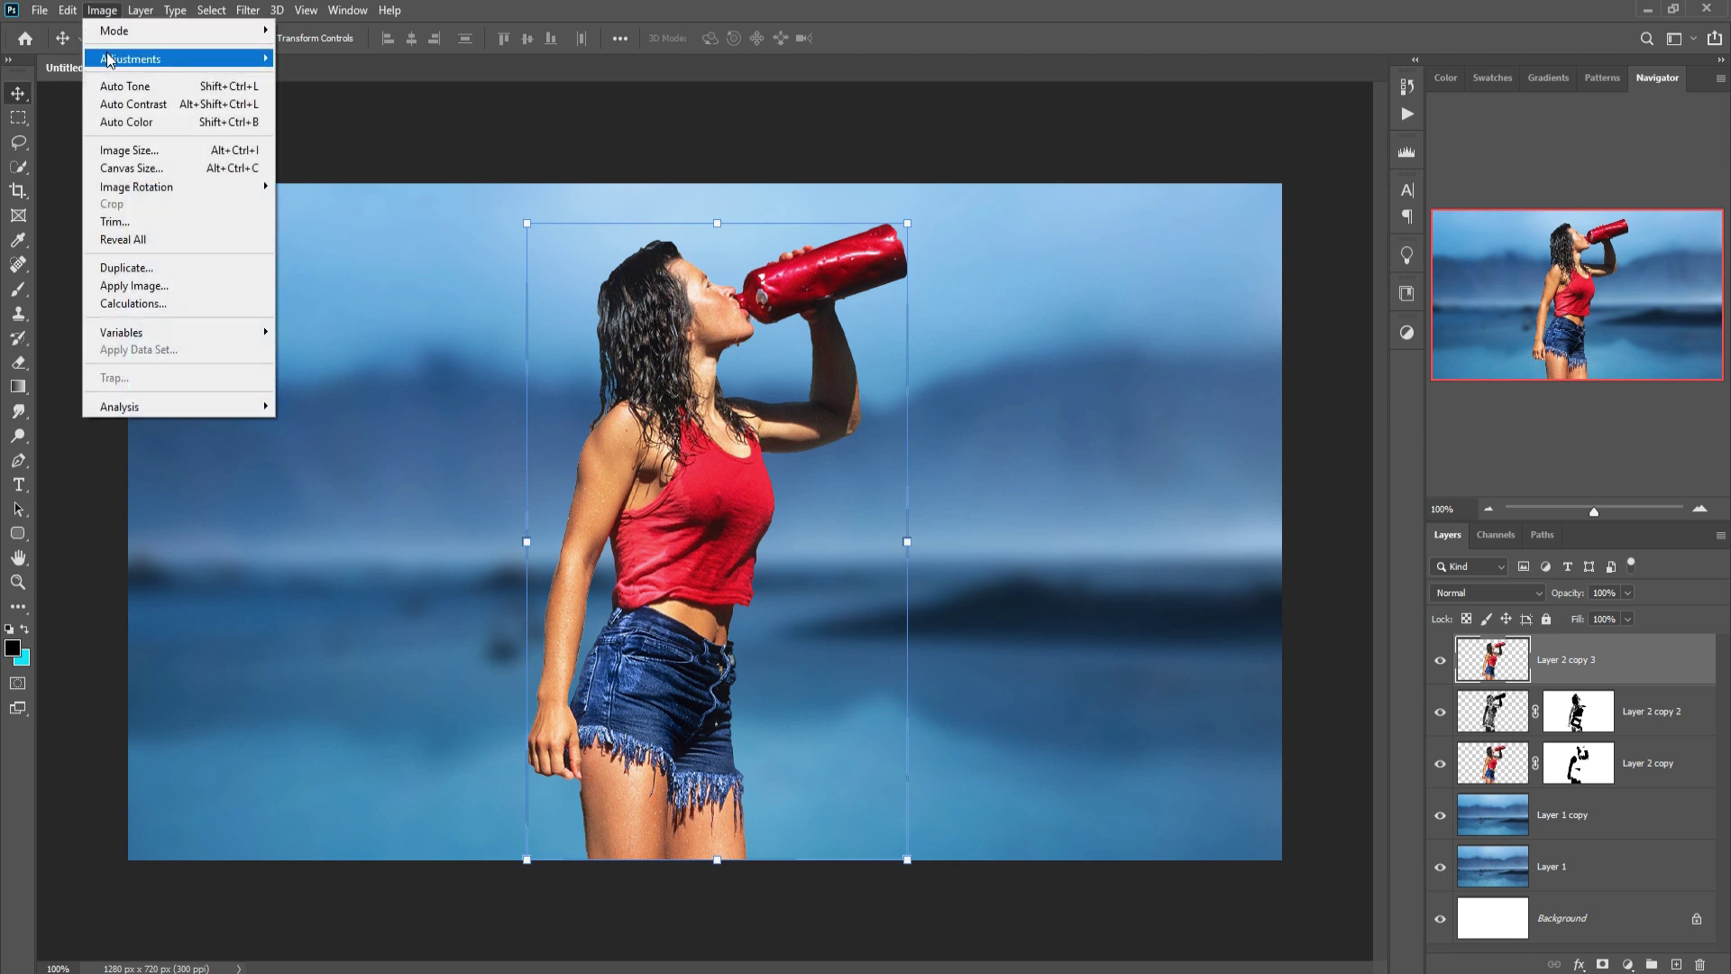
pyautogui.moveTo(187, 60)
pyautogui.click(358, 422)
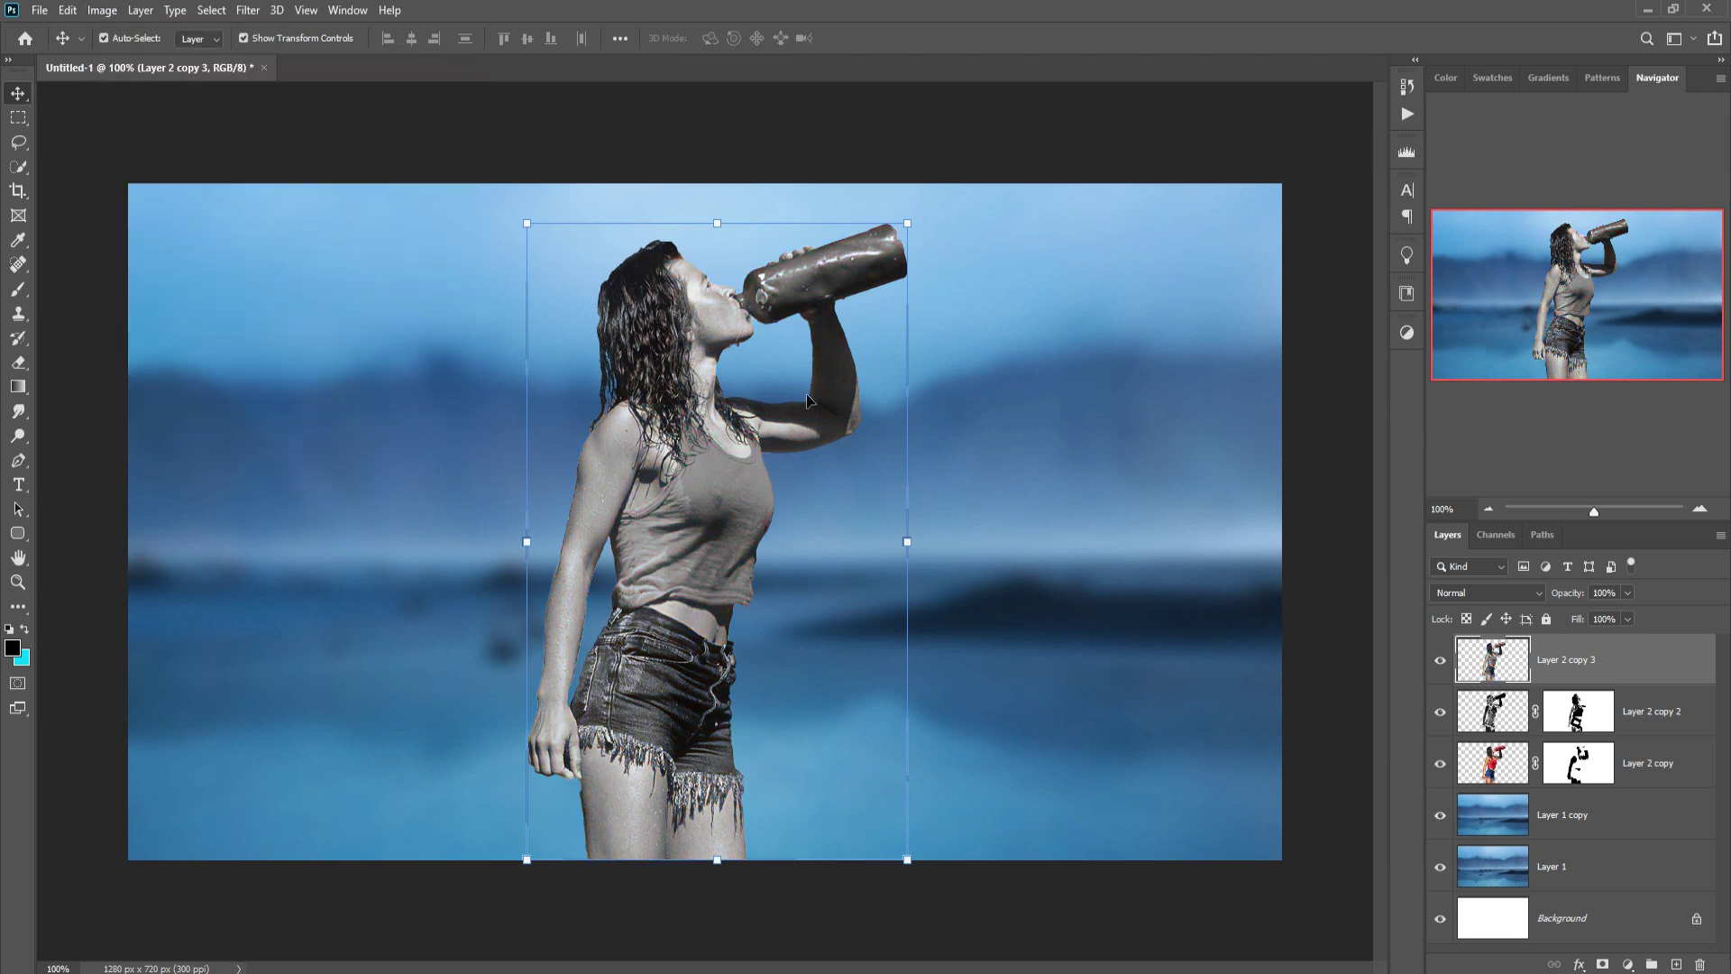
# - Apply the Plastic Wrap filter to the grey figure with Highlight Strength 14, Detail 9 and Smoothness 6
pyautogui.click(245, 10)
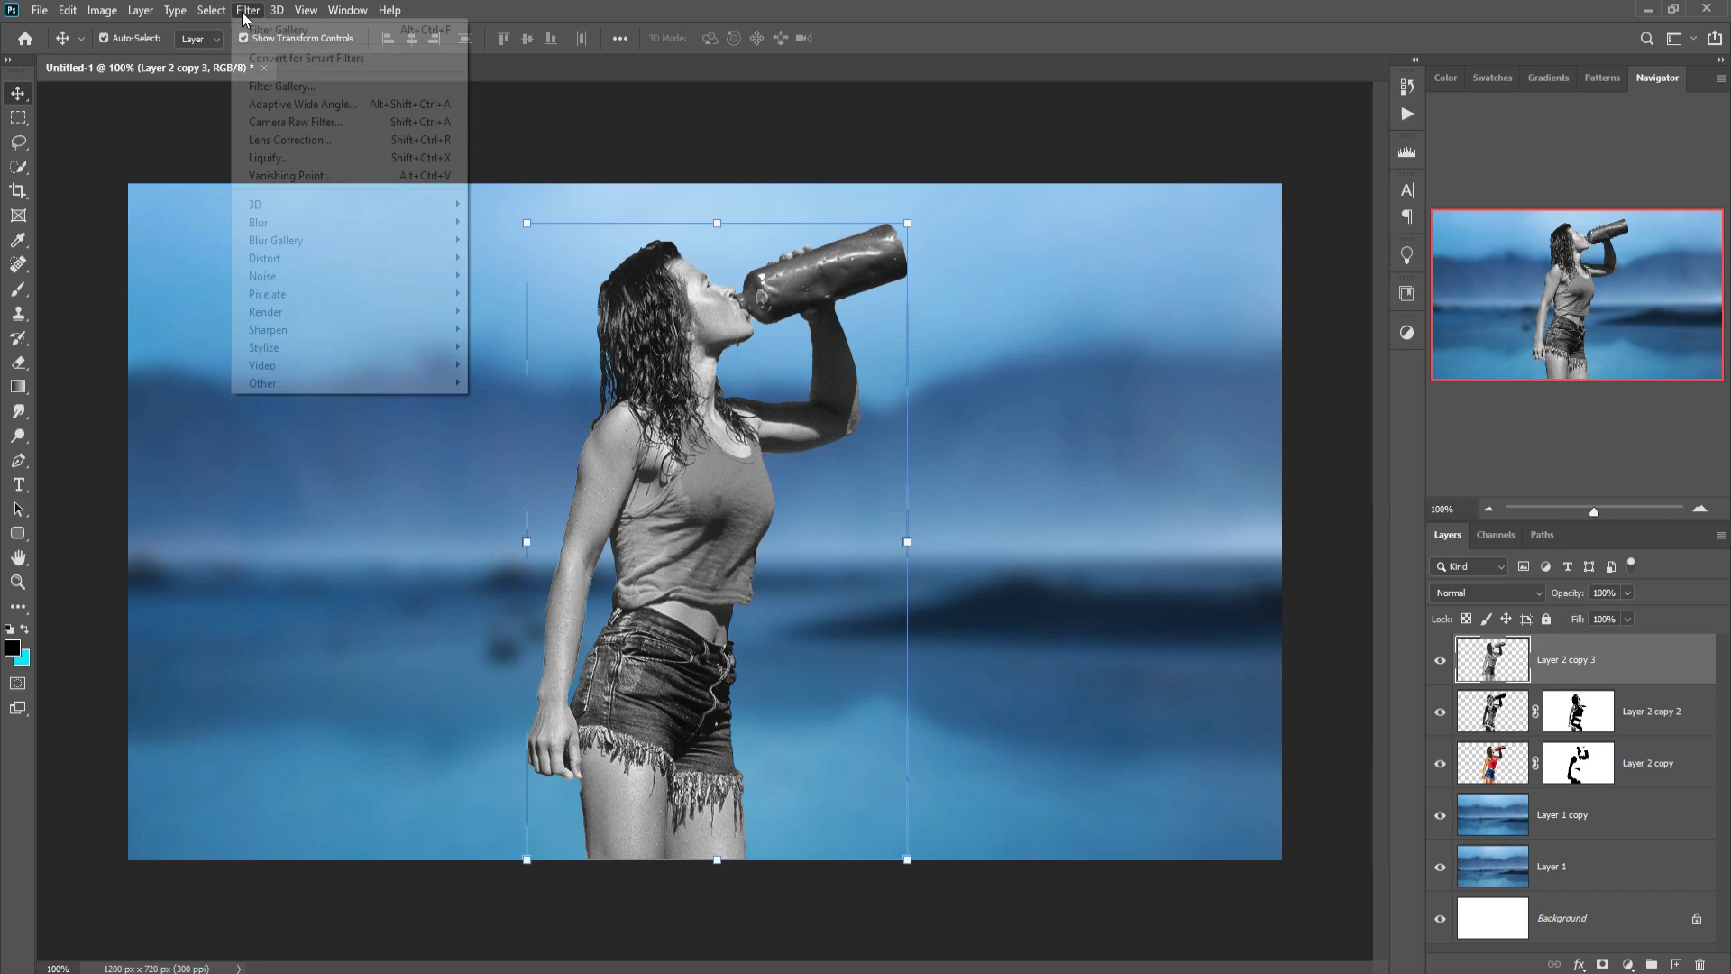
pyautogui.click(277, 88)
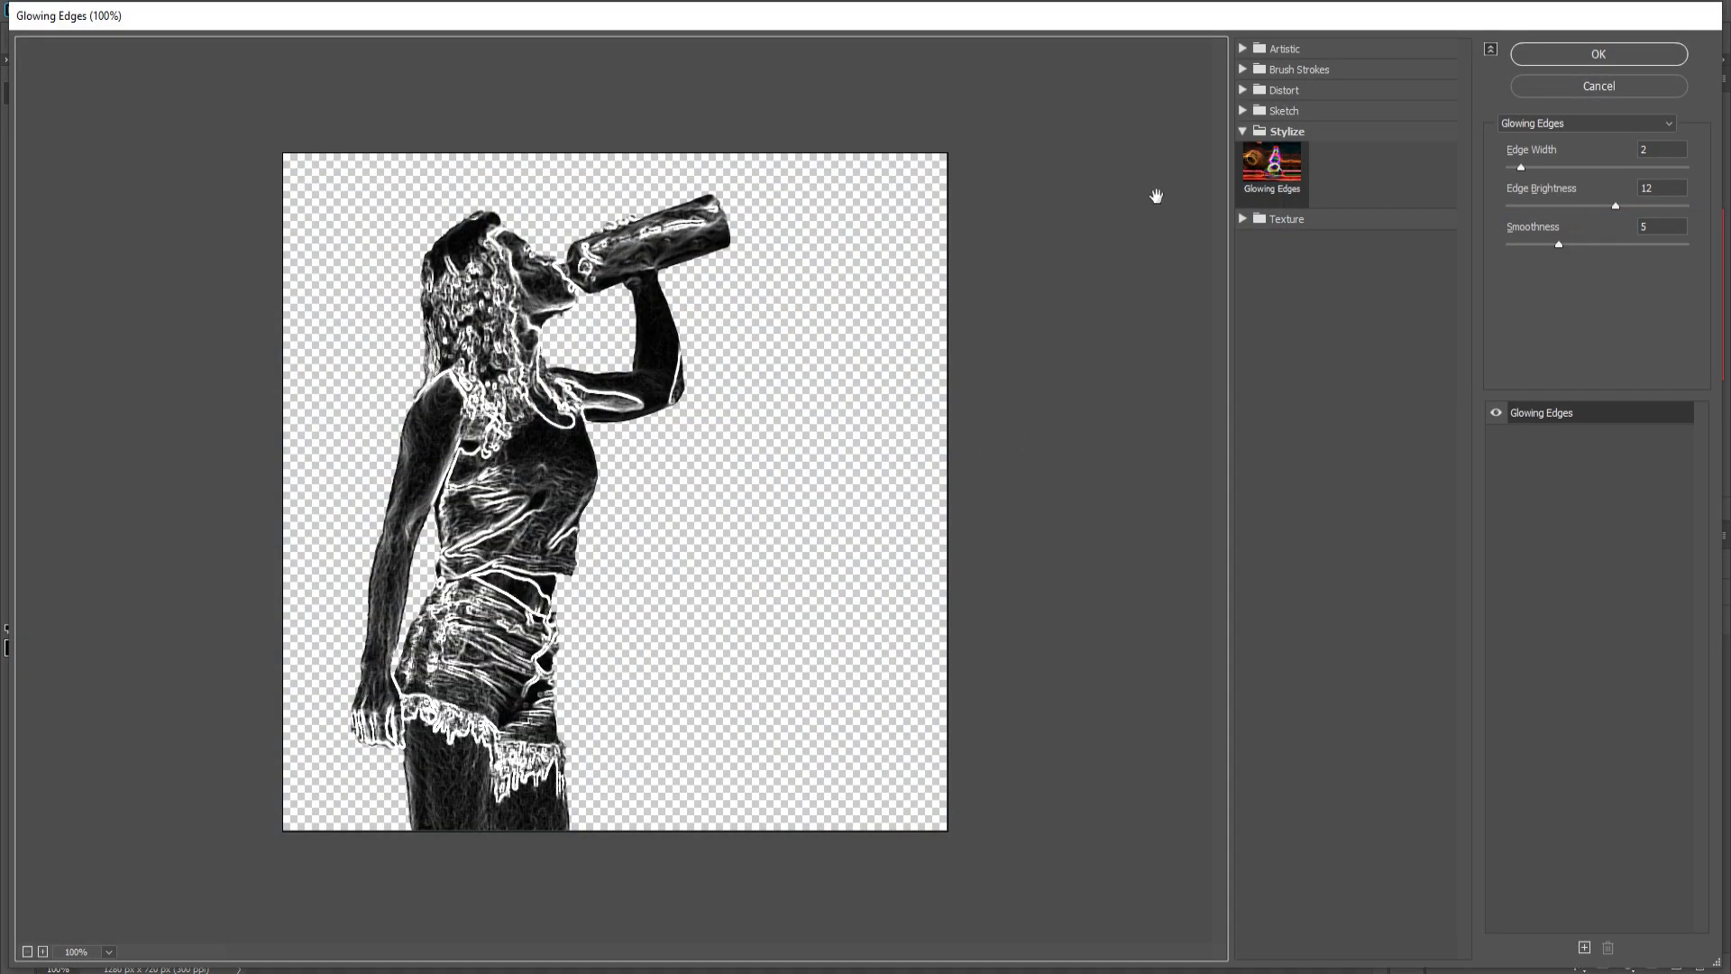
pyautogui.click(1250, 52)
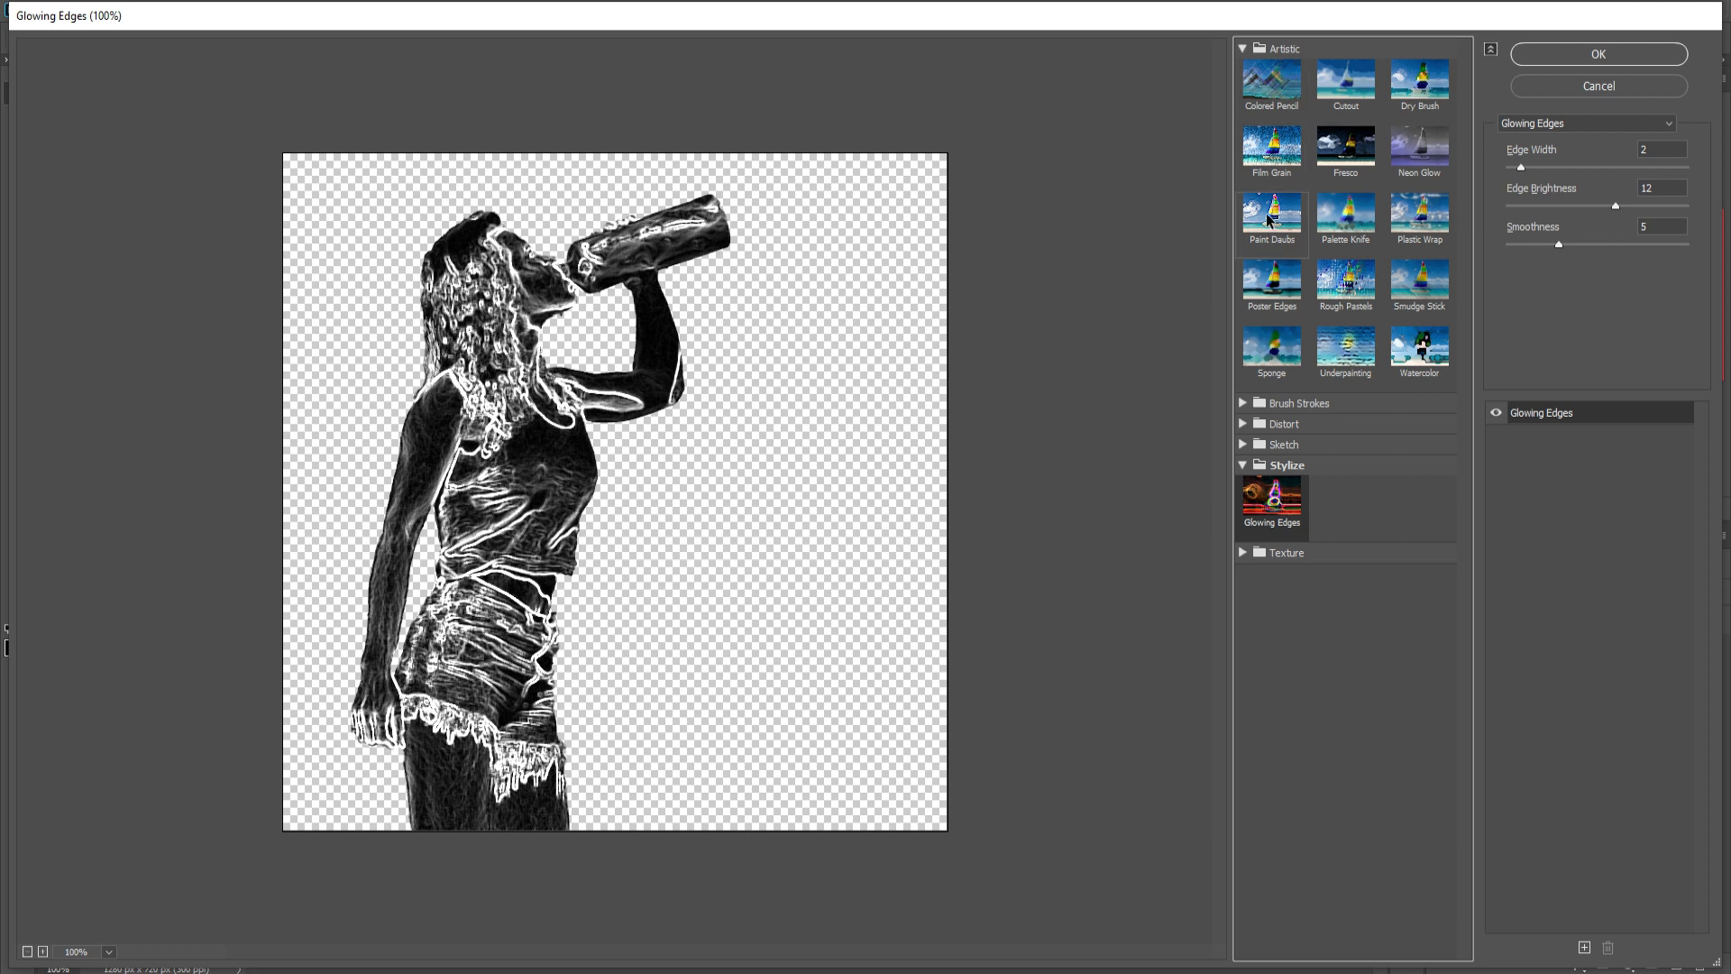
pyautogui.click(1420, 214)
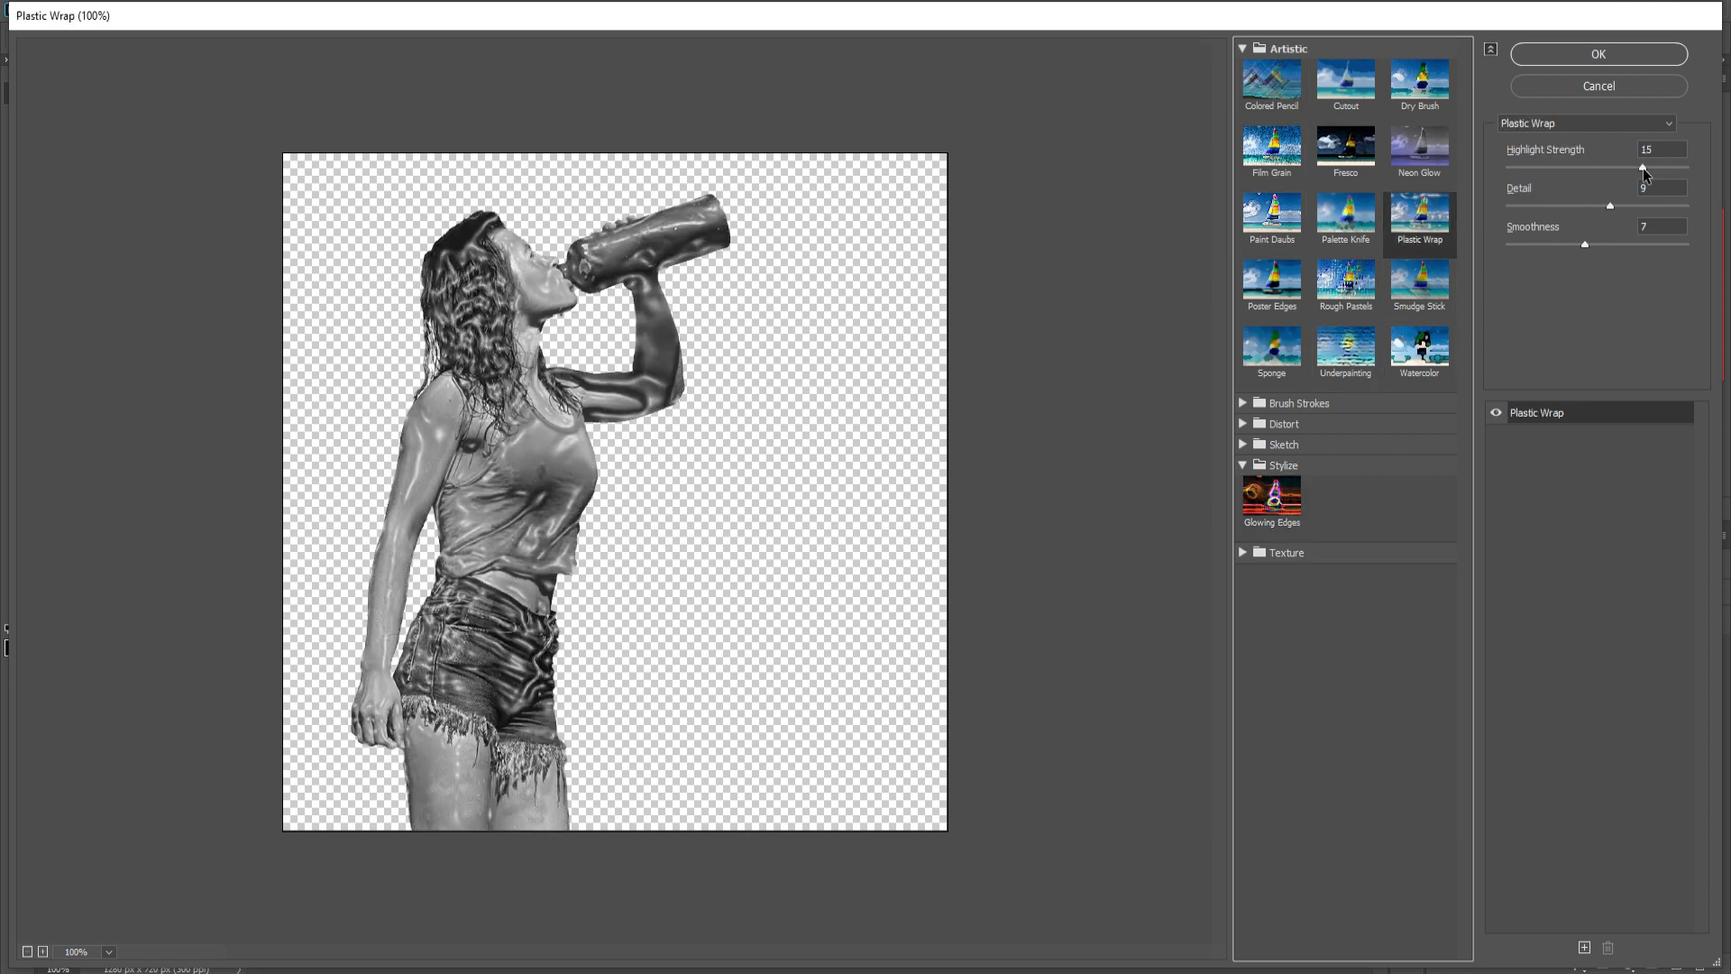
pyautogui.click(1644, 170)
pyautogui.moveTo(1644, 170); pyautogui.dragTo(1545, 247)
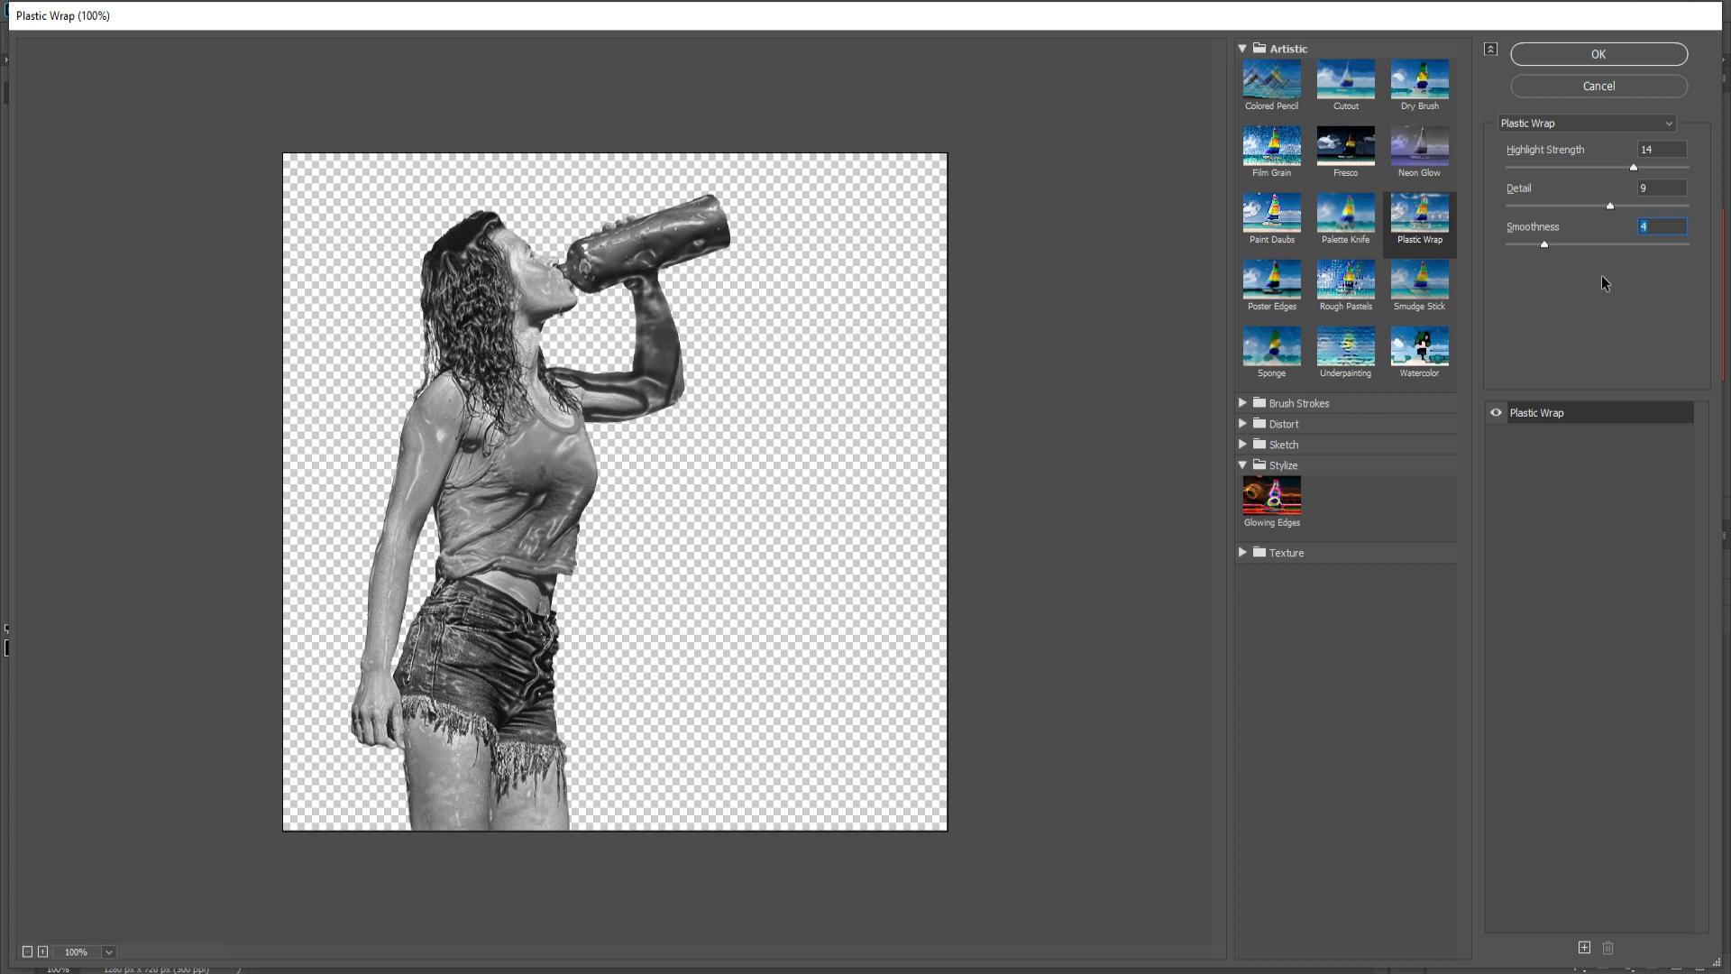
pyautogui.moveTo(1553, 251); pyautogui.dragTo(1577, 252)
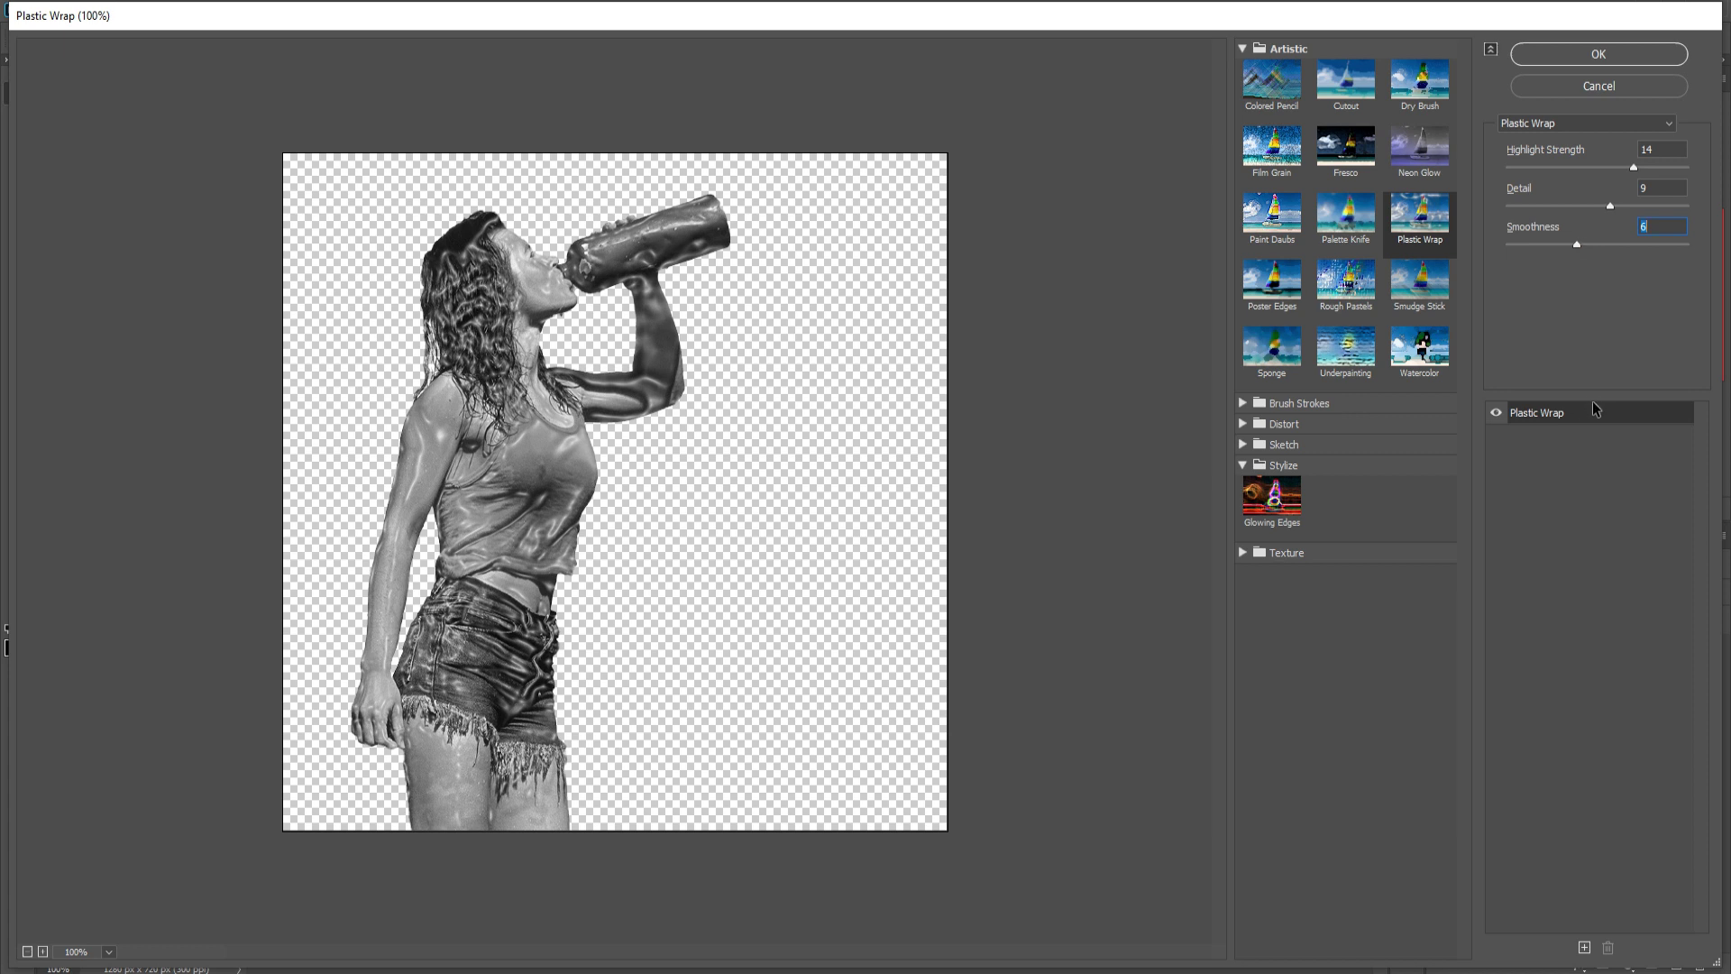
pyautogui.click(1591, 55)
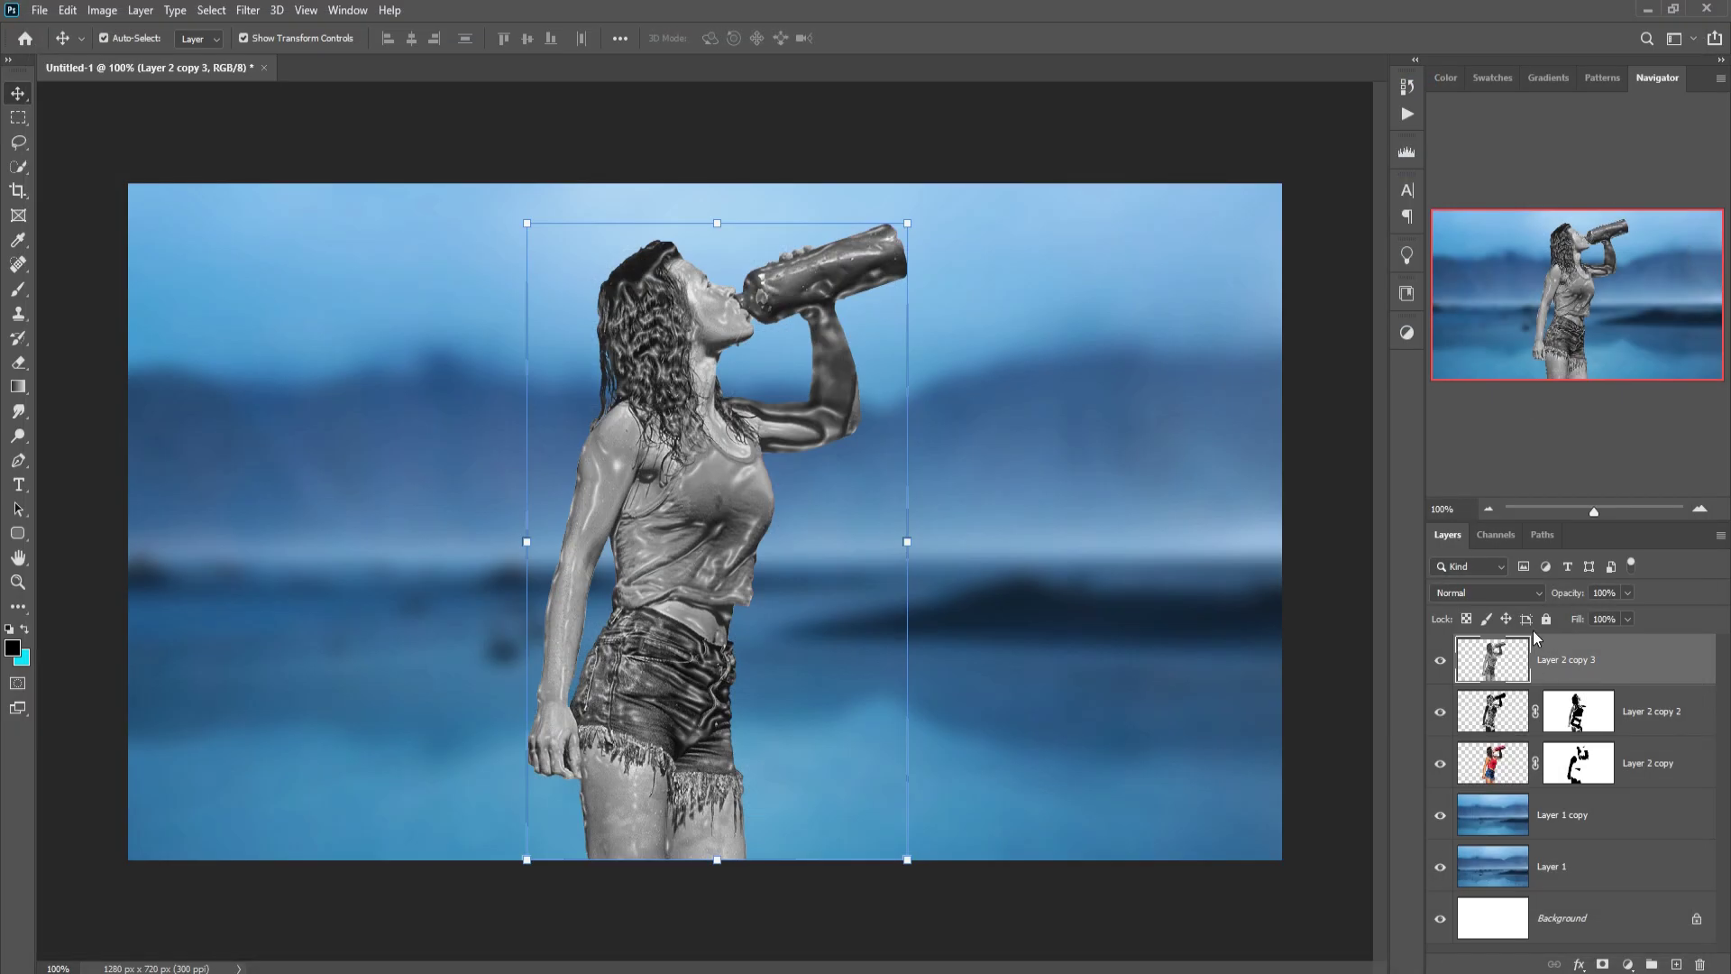
# - Set the blend mode of the Plastic Wrap figure, Layer 2 copy 3, to Linear Dodge (Add)
pyautogui.click(1538, 595)
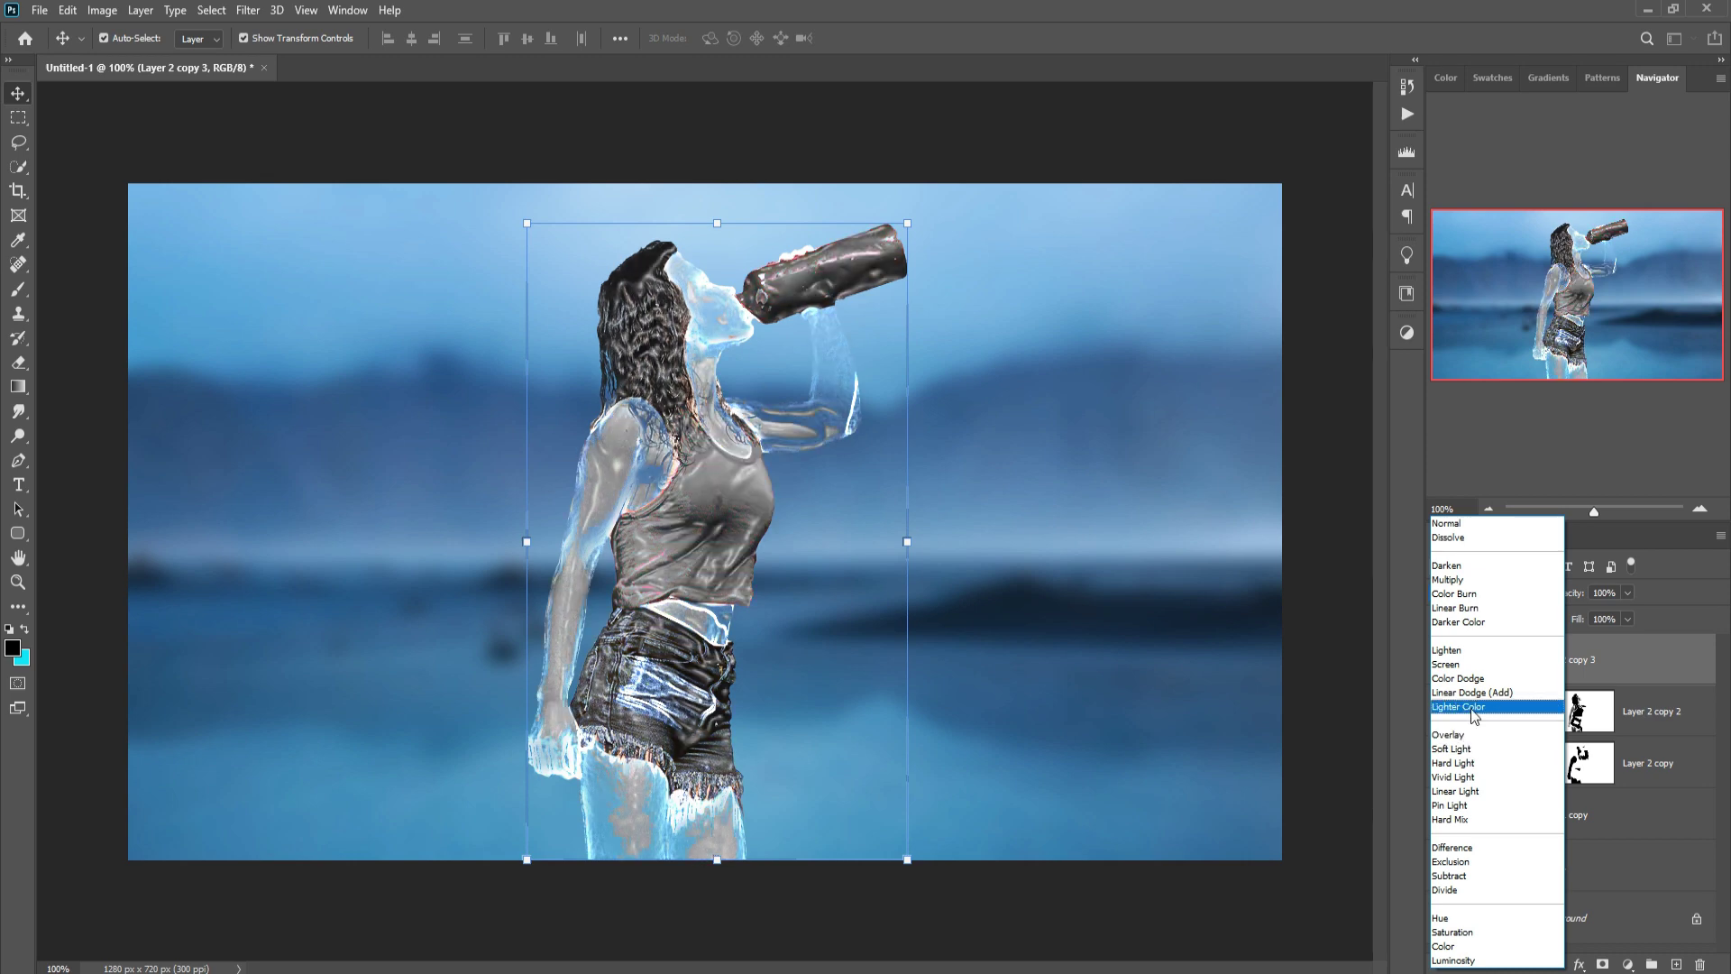
pyautogui.click(1649, 689)
pyautogui.click(1487, 592)
pyautogui.moveTo(1649, 678)
pyautogui.mouseDown()
pyautogui.moveTo(1648, 783)
pyautogui.moveTo(1619, 659)
pyautogui.mouseUp()
pyautogui.click(1499, 696)
# - Add a Levels adjustment clipped to the Plastic Wrap layer and raise its shadow input level
pyautogui.click(1627, 963)
pyautogui.click(1650, 660)
pyautogui.click(997, 936)
pyautogui.moveTo(914, 816); pyautogui.dragTo(1062, 819)
pyautogui.click(1103, 621)
# - Add a layer mask to Layer 2 copy 3 and brush black at 83% opacity over the hair beside the face
pyautogui.click(1568, 712)
pyautogui.click(1602, 964)
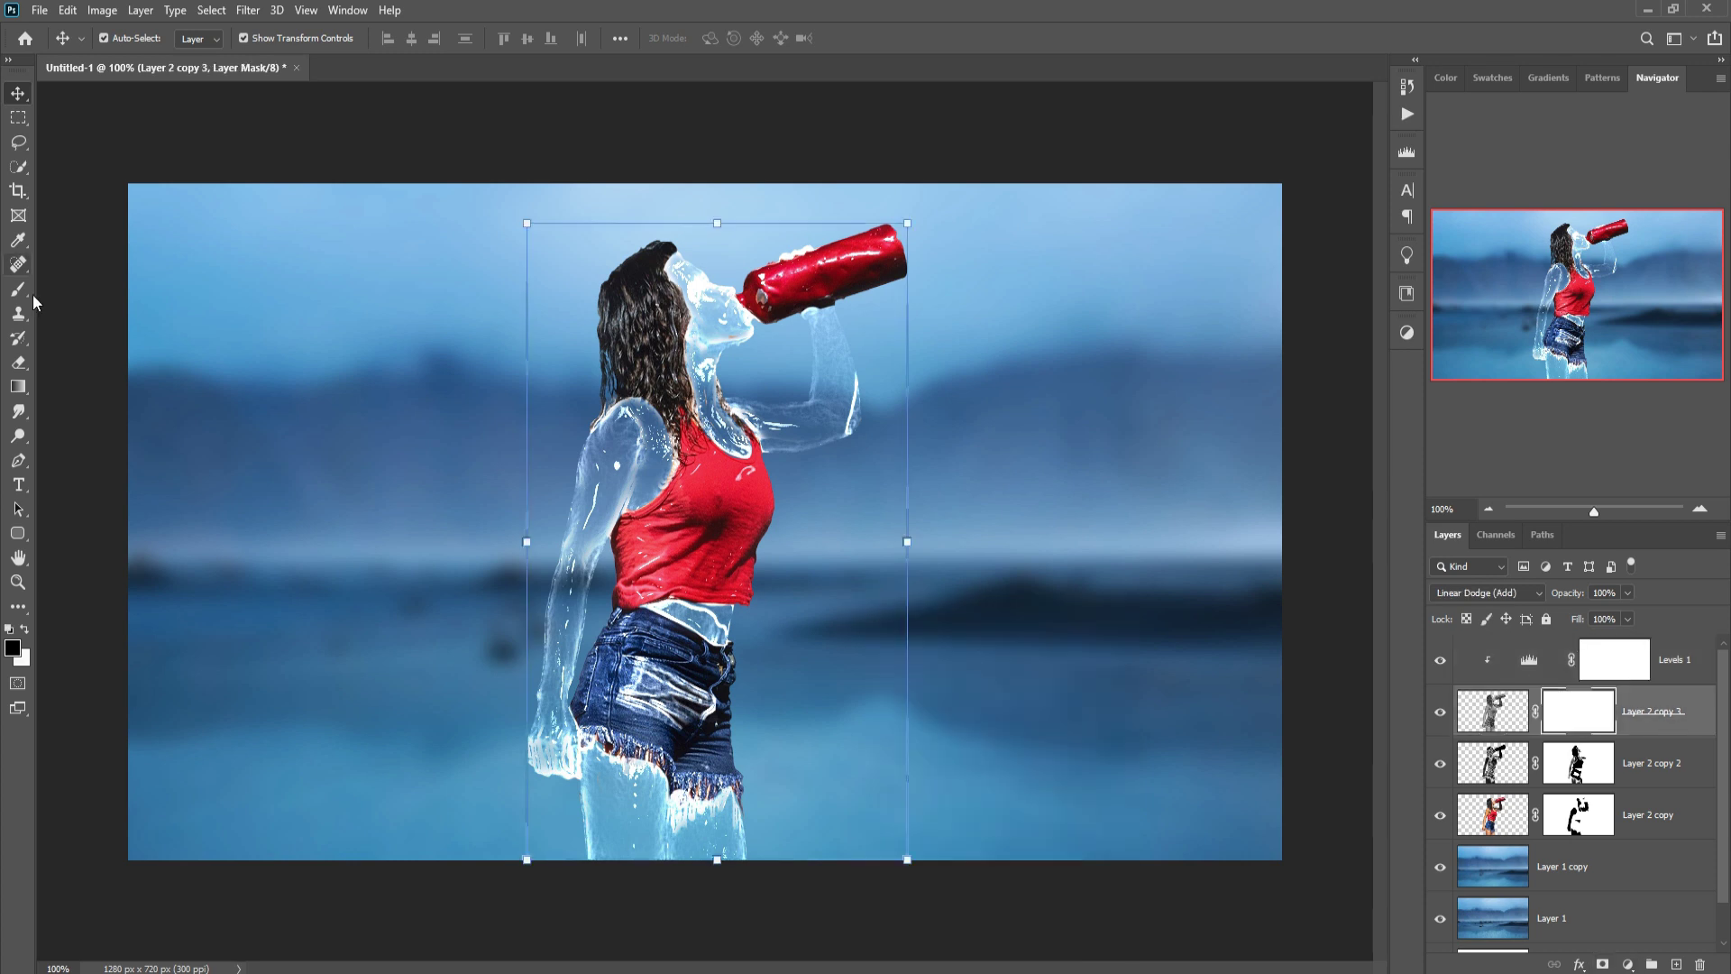
pyautogui.click(18, 288)
pyautogui.click(414, 38)
pyautogui.moveTo(487, 64); pyautogui.dragTo(468, 63)
pyautogui.moveTo(688, 277)
pyautogui.mouseDown()
pyautogui.moveTo(743, 337)
pyautogui.moveTo(721, 350)
pyautogui.mouseUp()
pyautogui.click(753, 334)
# - Mask the Plastic Wrap shine off the red top, shorts and bottle on Layer 2 copy 3 at 100% brush opacity
pyautogui.click(1577, 817)
pyautogui.click(1576, 763)
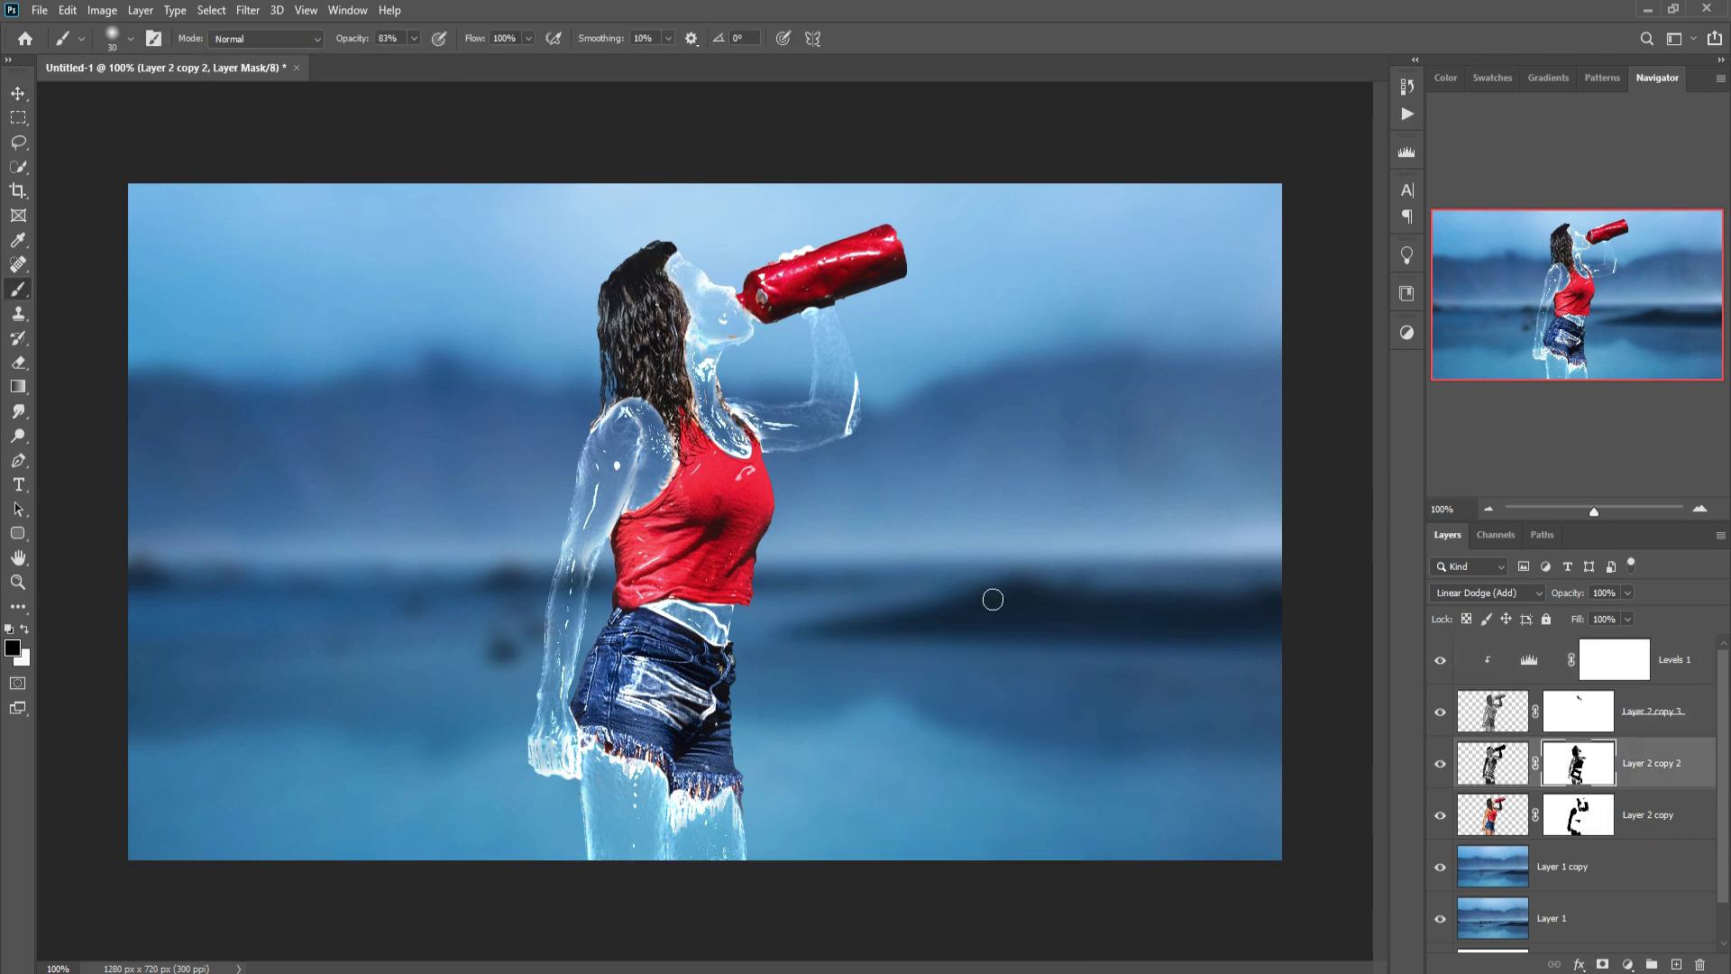
pyautogui.hotkey('alt', '[')
pyautogui.hotkey('alt', ']')
pyautogui.hotkey('alt', ']')
pyautogui.press('0')
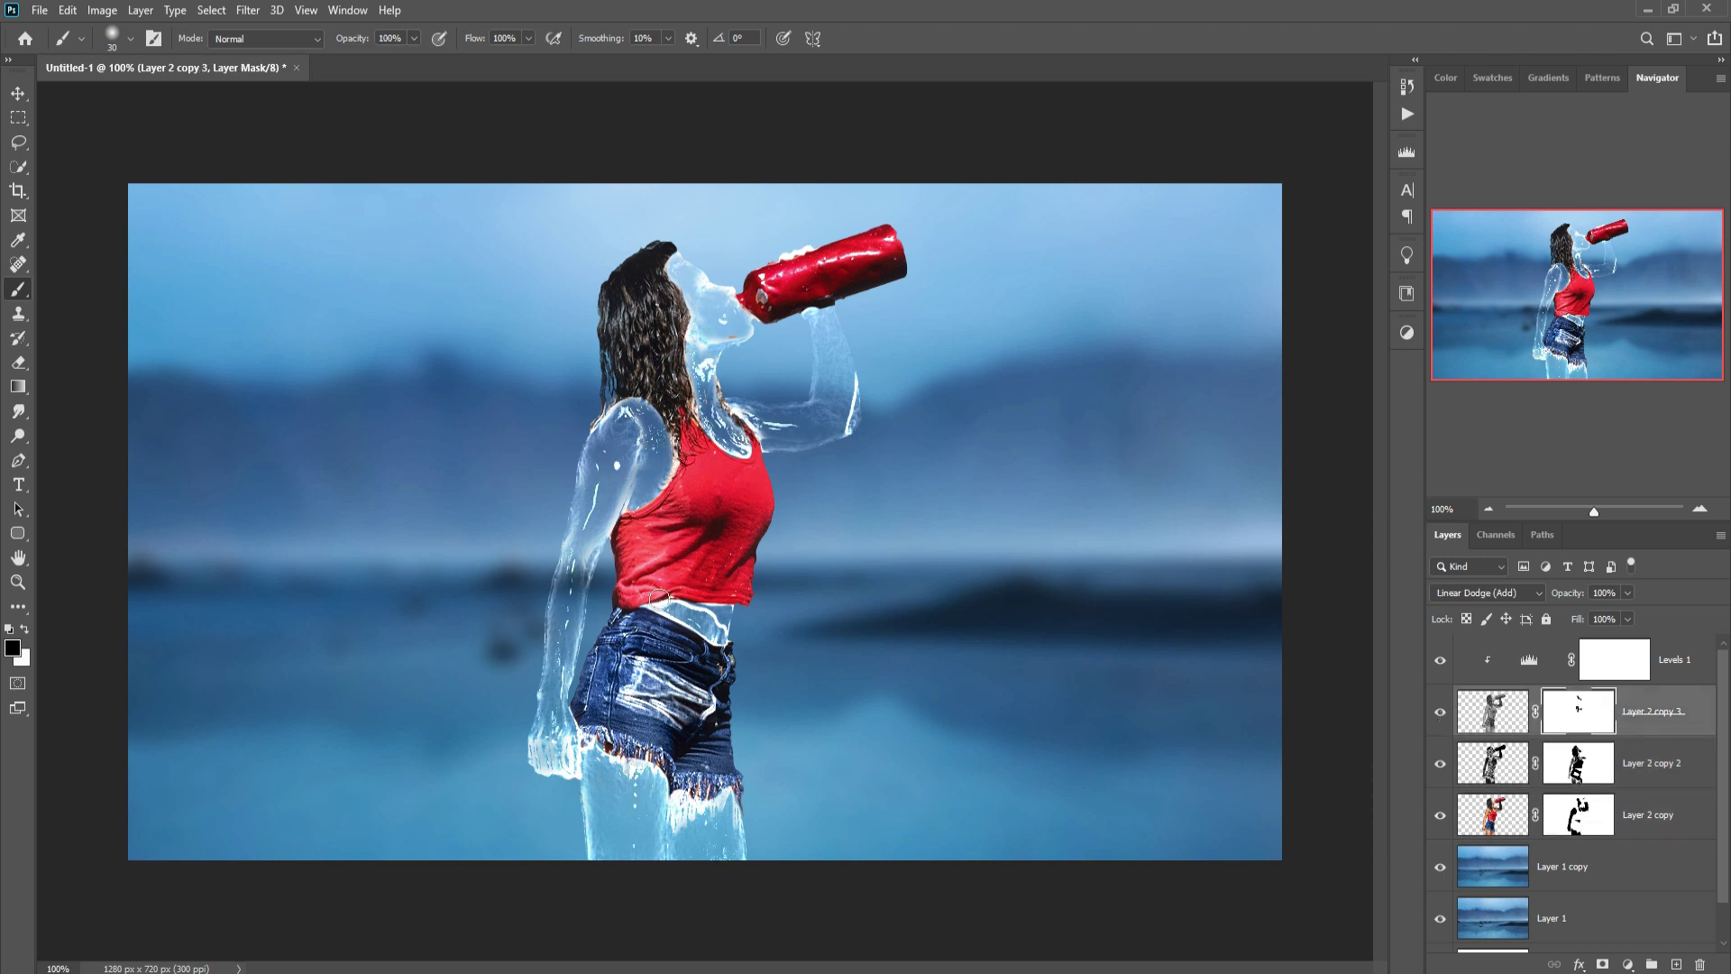
pyautogui.click(1580, 772)
pyautogui.moveTo(631, 686)
pyautogui.mouseDown()
pyautogui.moveTo(723, 719)
pyautogui.moveTo(630, 677)
pyautogui.mouseUp()
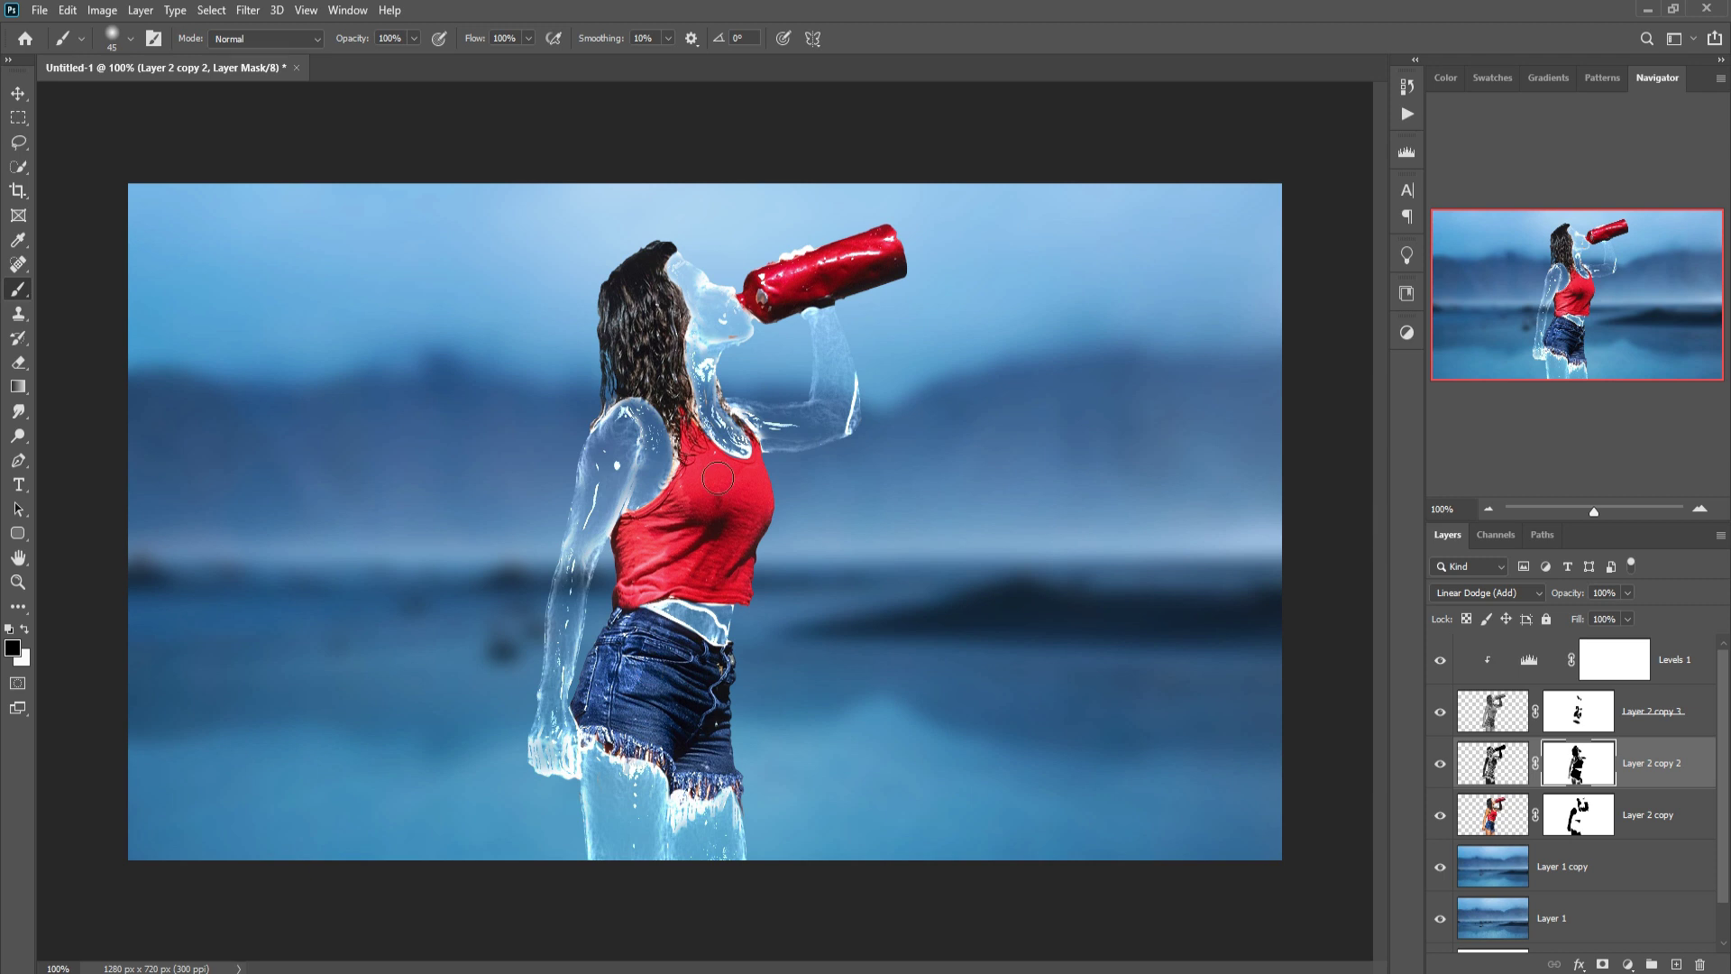
pyautogui.hotkey('alt', ']')
pyautogui.moveTo(790, 309); pyautogui.dragTo(914, 274)
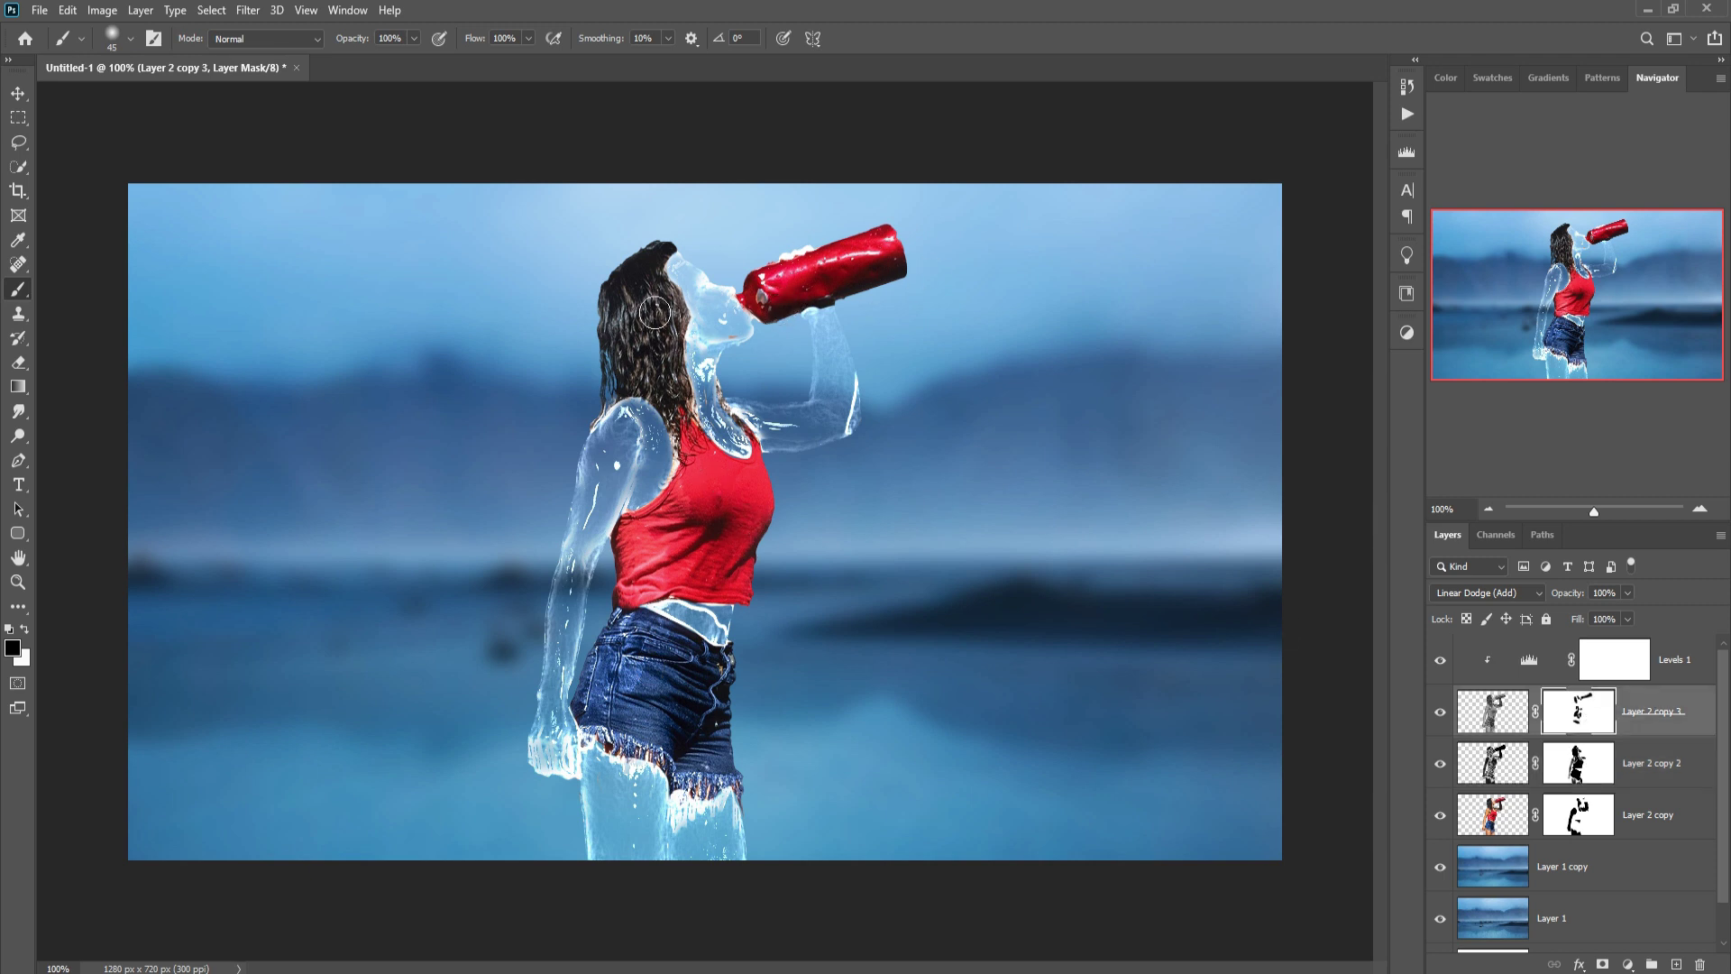
# - Copy the water splash from the agua PNG into the composition and close the PNG
pyautogui.press('v')
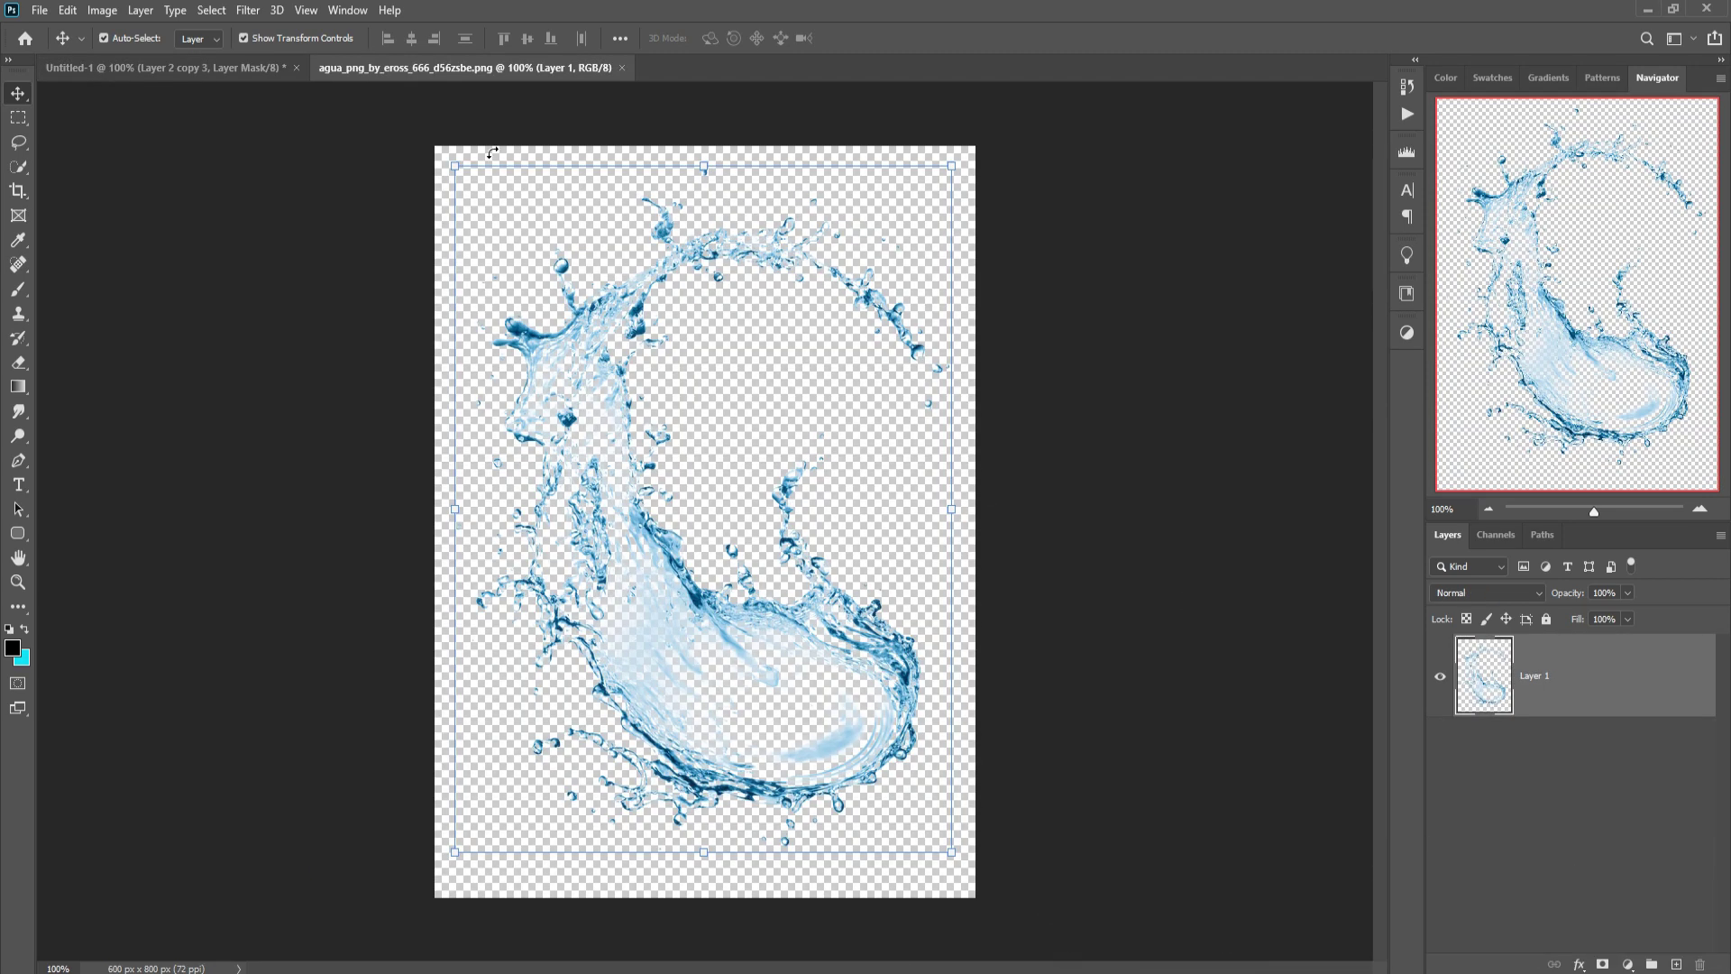
pyautogui.moveTo(479, 72); pyautogui.dragTo(1087, 191)
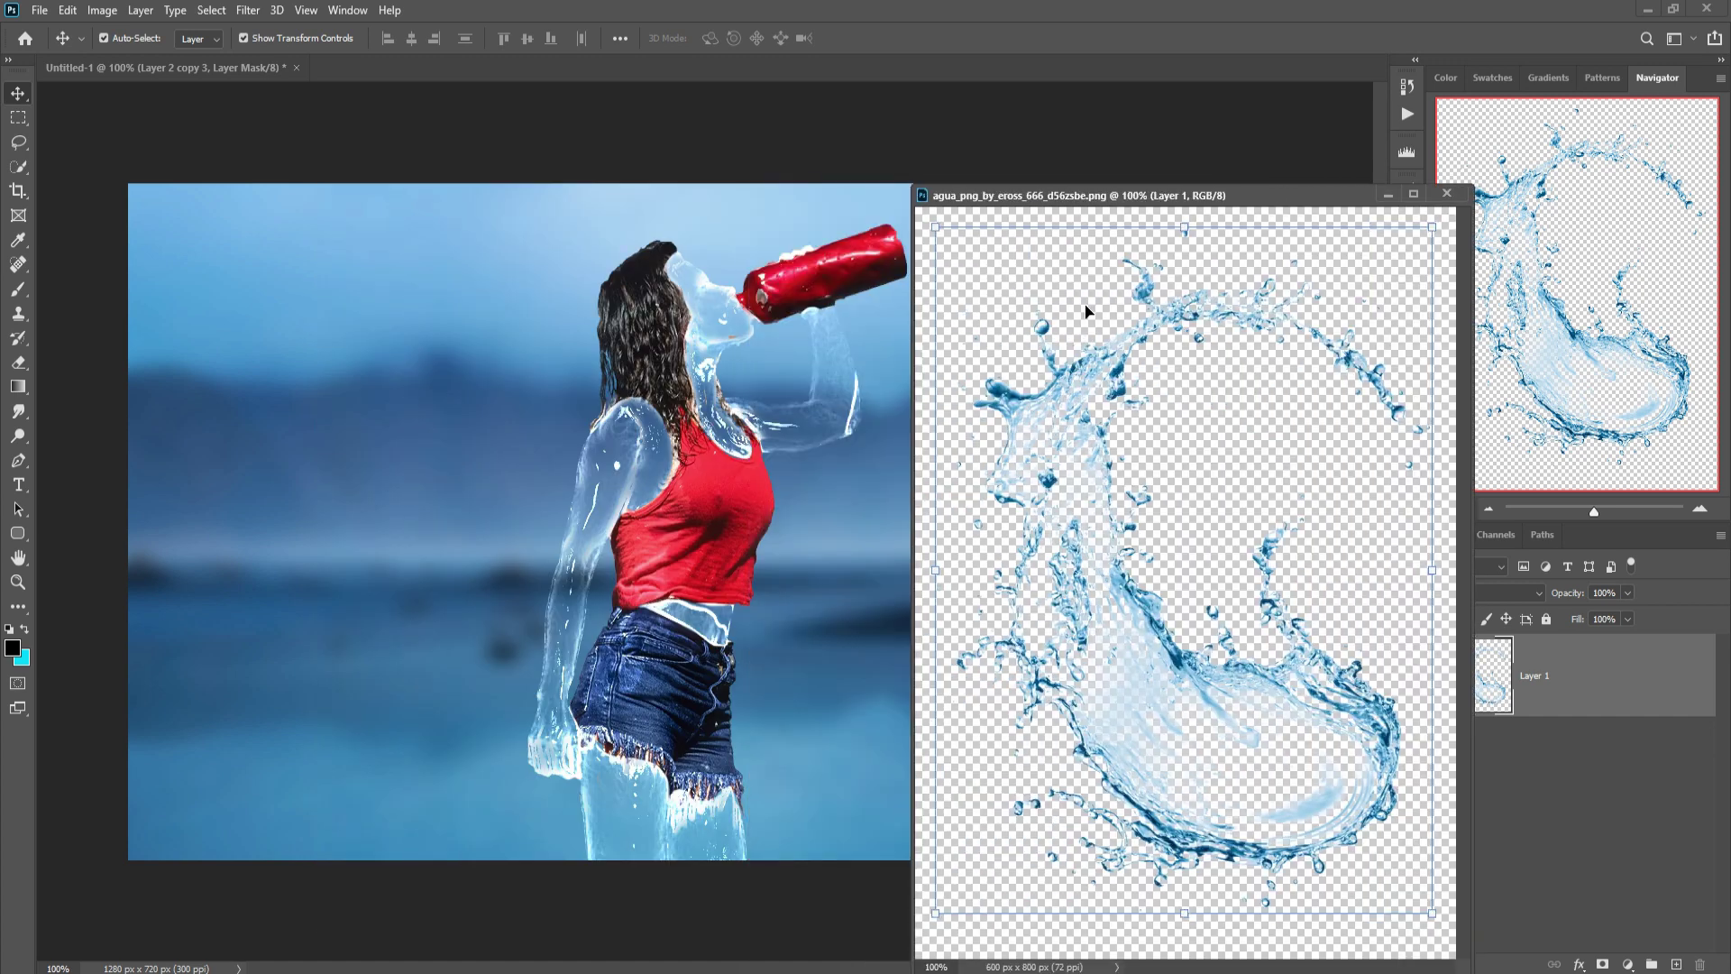
pyautogui.moveTo(1076, 439); pyautogui.dragTo(586, 501)
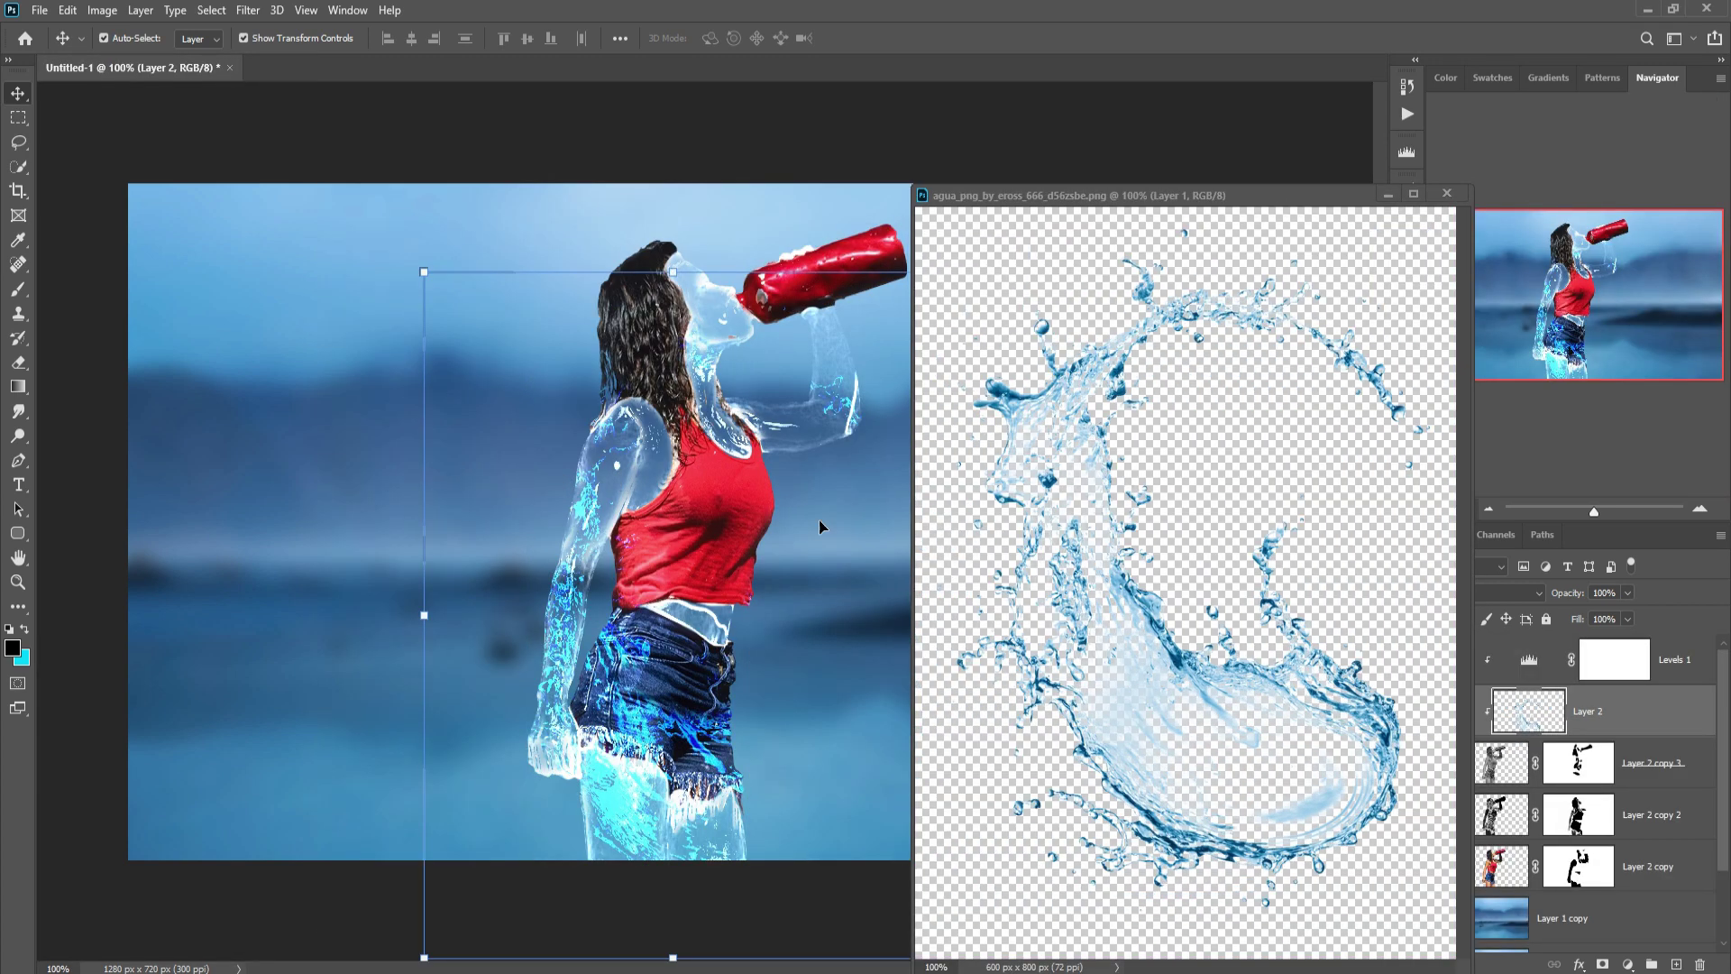
pyautogui.click(1447, 193)
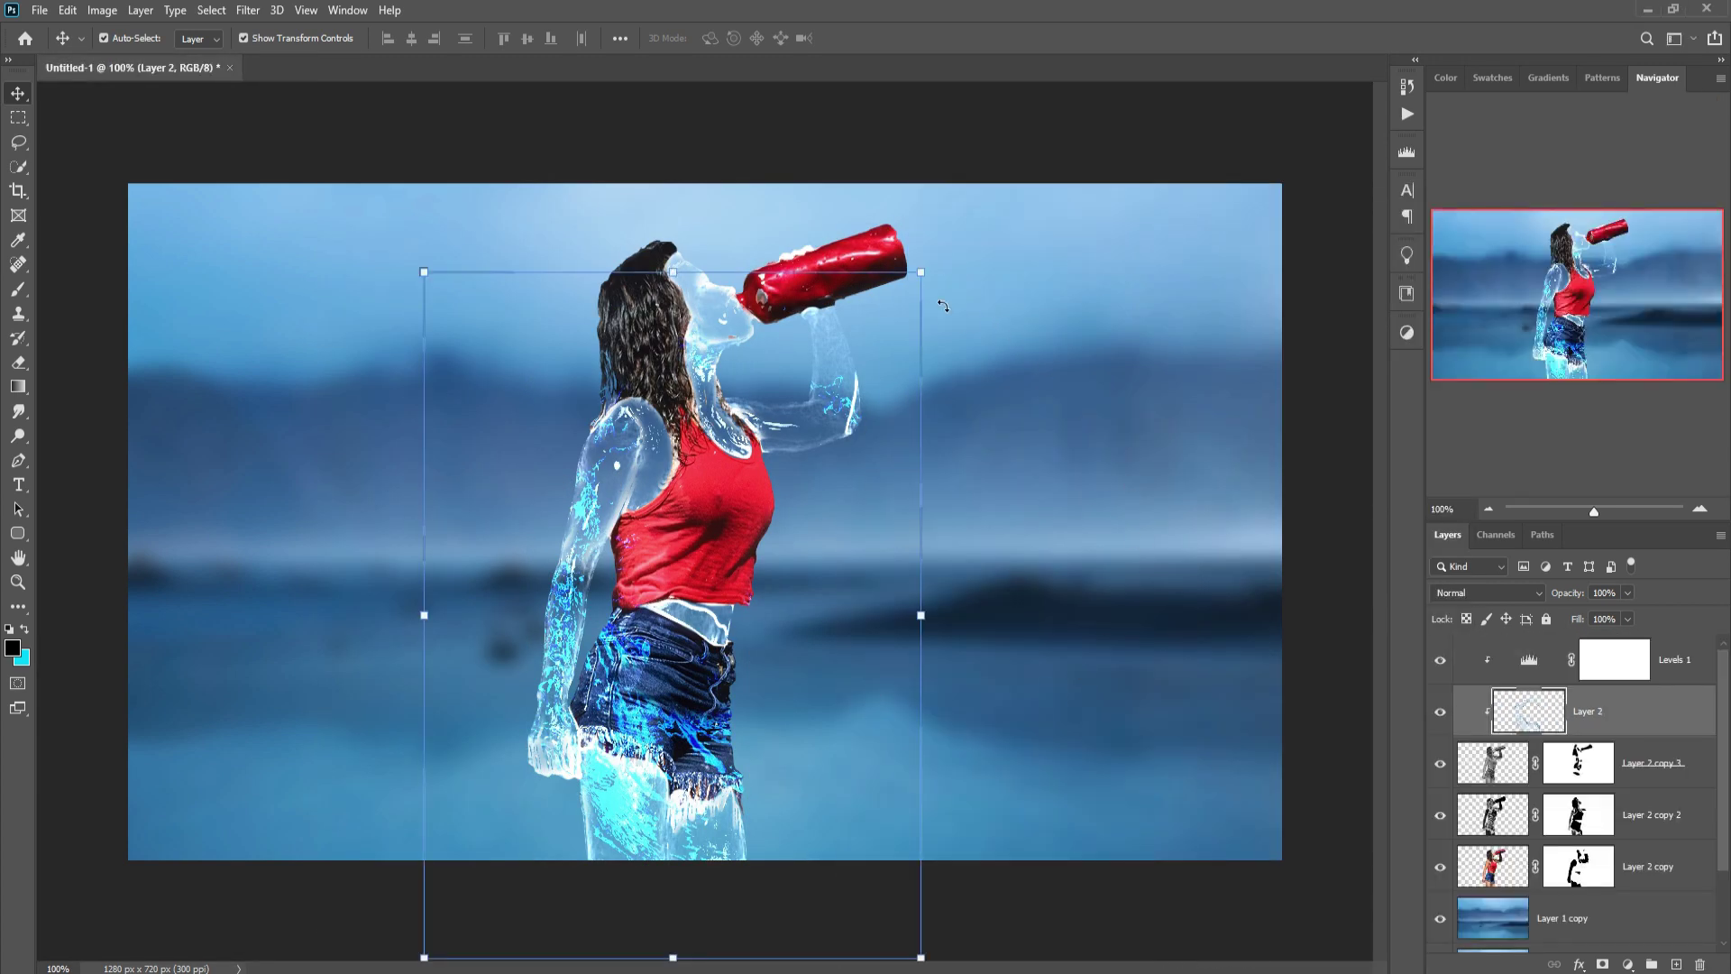
# - Scale the water splash down and position it over the woman's lowered arm
pyautogui.moveTo(927, 283); pyautogui.dragTo(758, 515)
pyautogui.moveTo(698, 737); pyautogui.dragTo(619, 622)
pyautogui.click(892, 38)
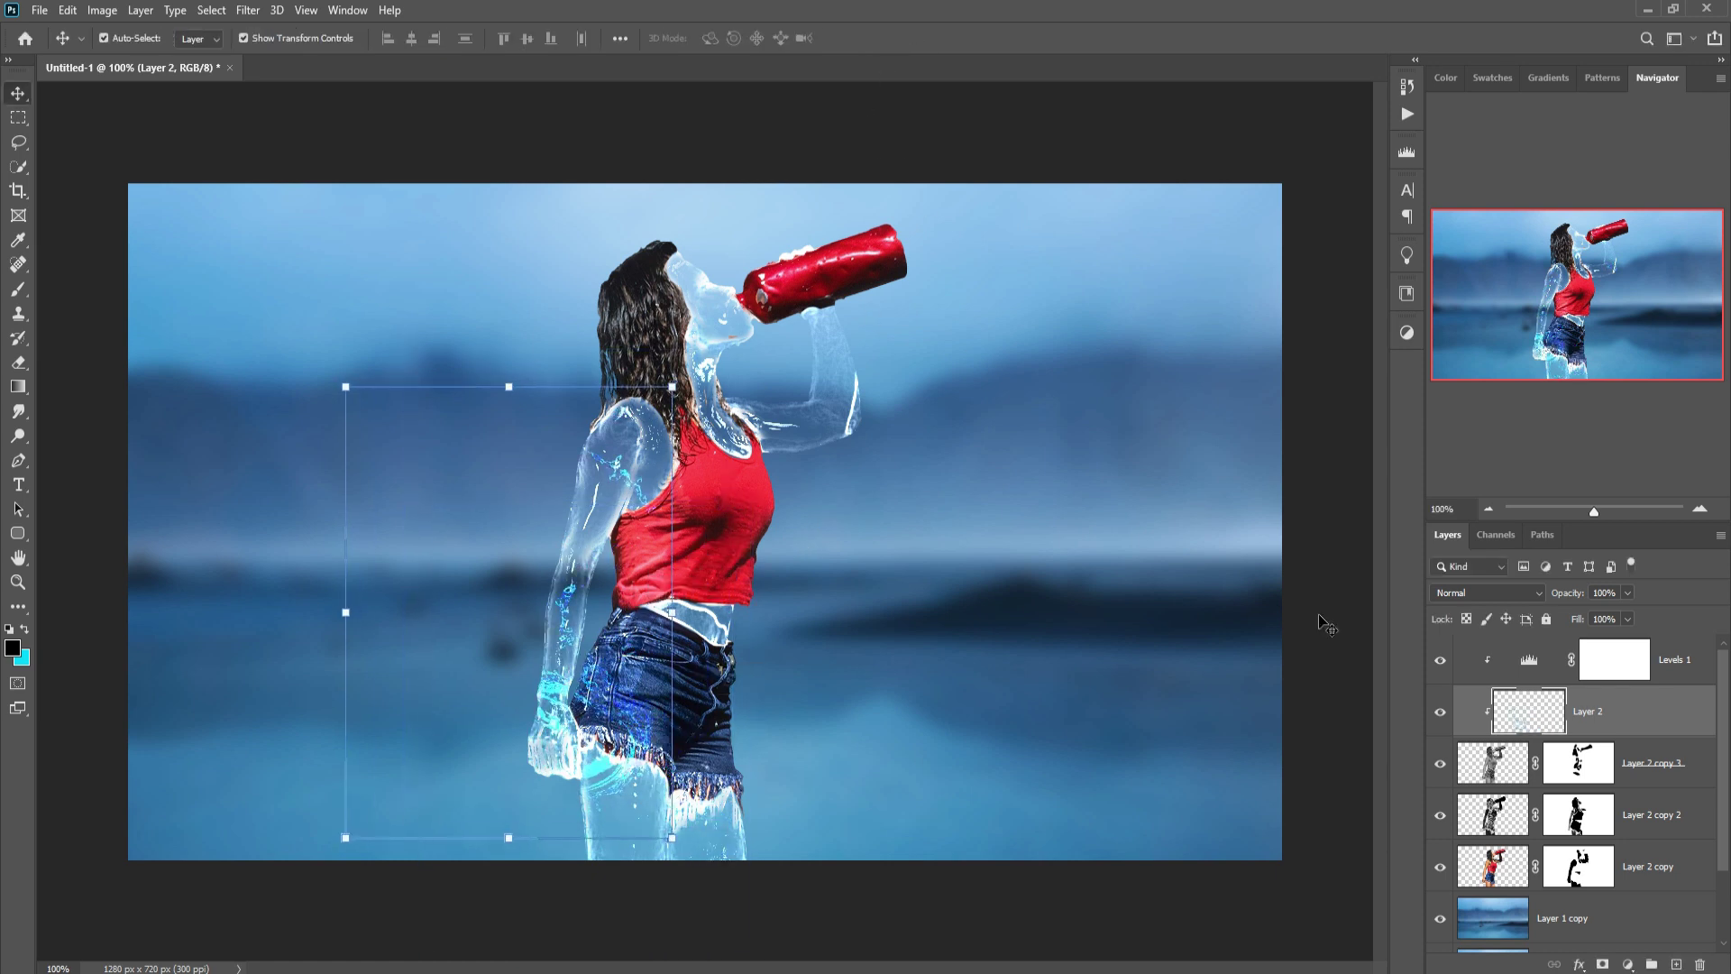
# - Move the splash layer above the Levels adjustment and release its clipping mask
pyautogui.moveTo(1654, 727); pyautogui.dragTo(1647, 660)
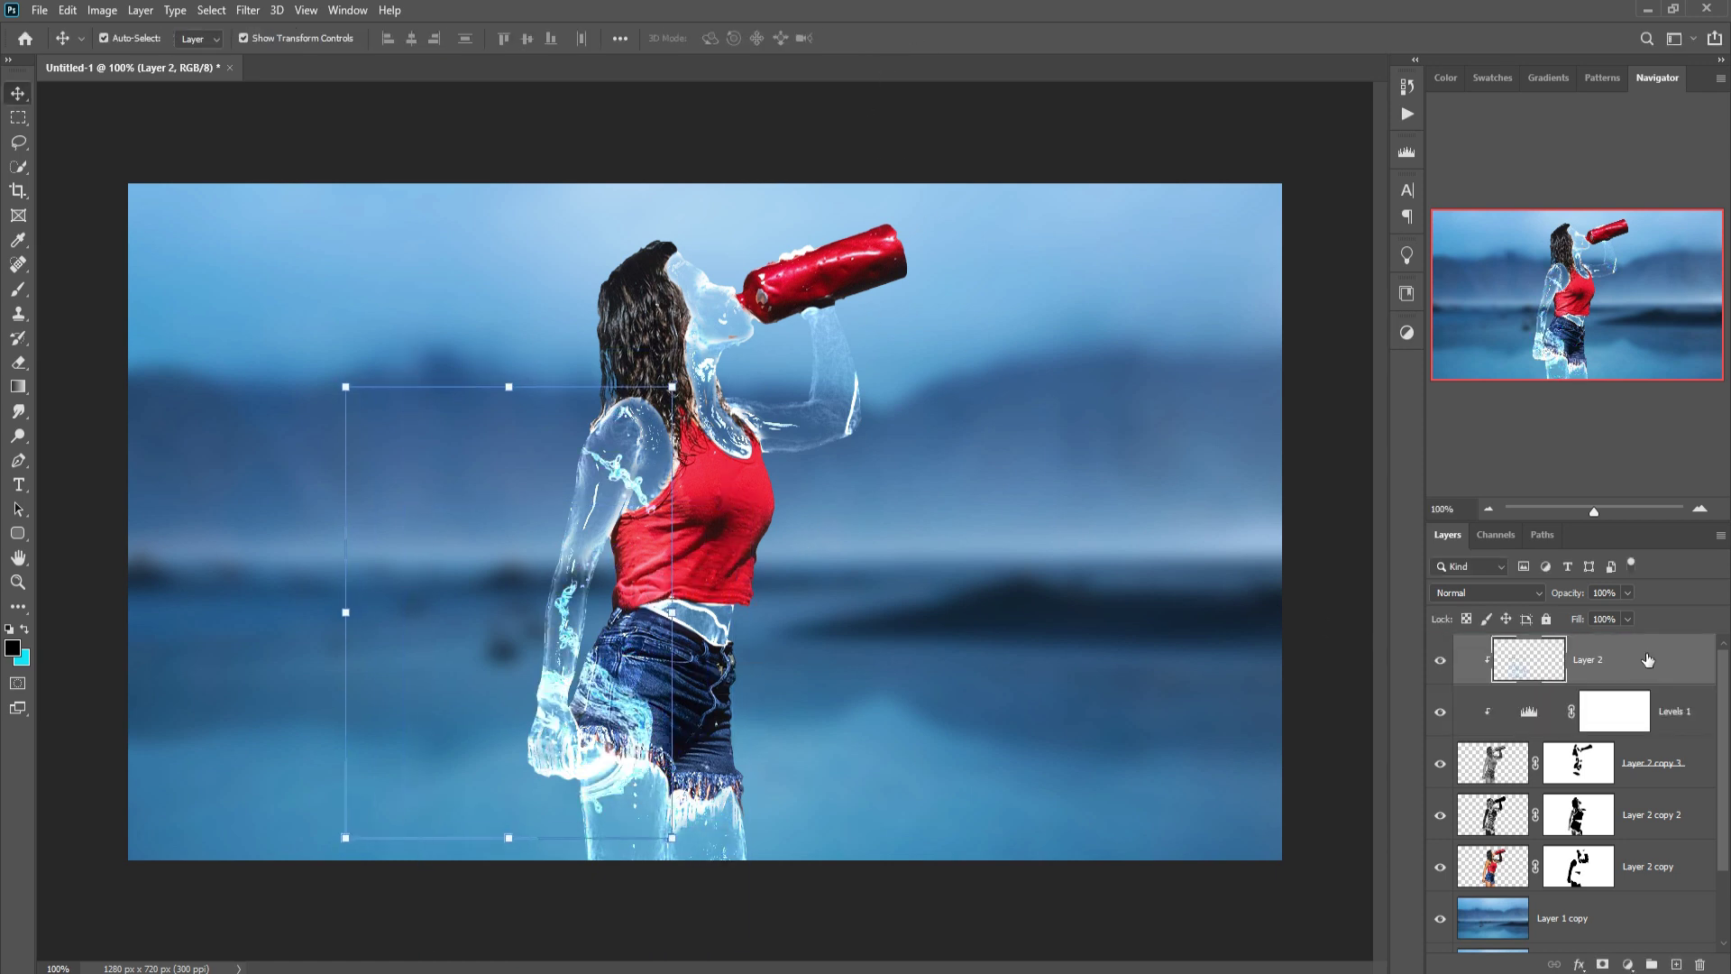
pyautogui.rightClick(1642, 659)
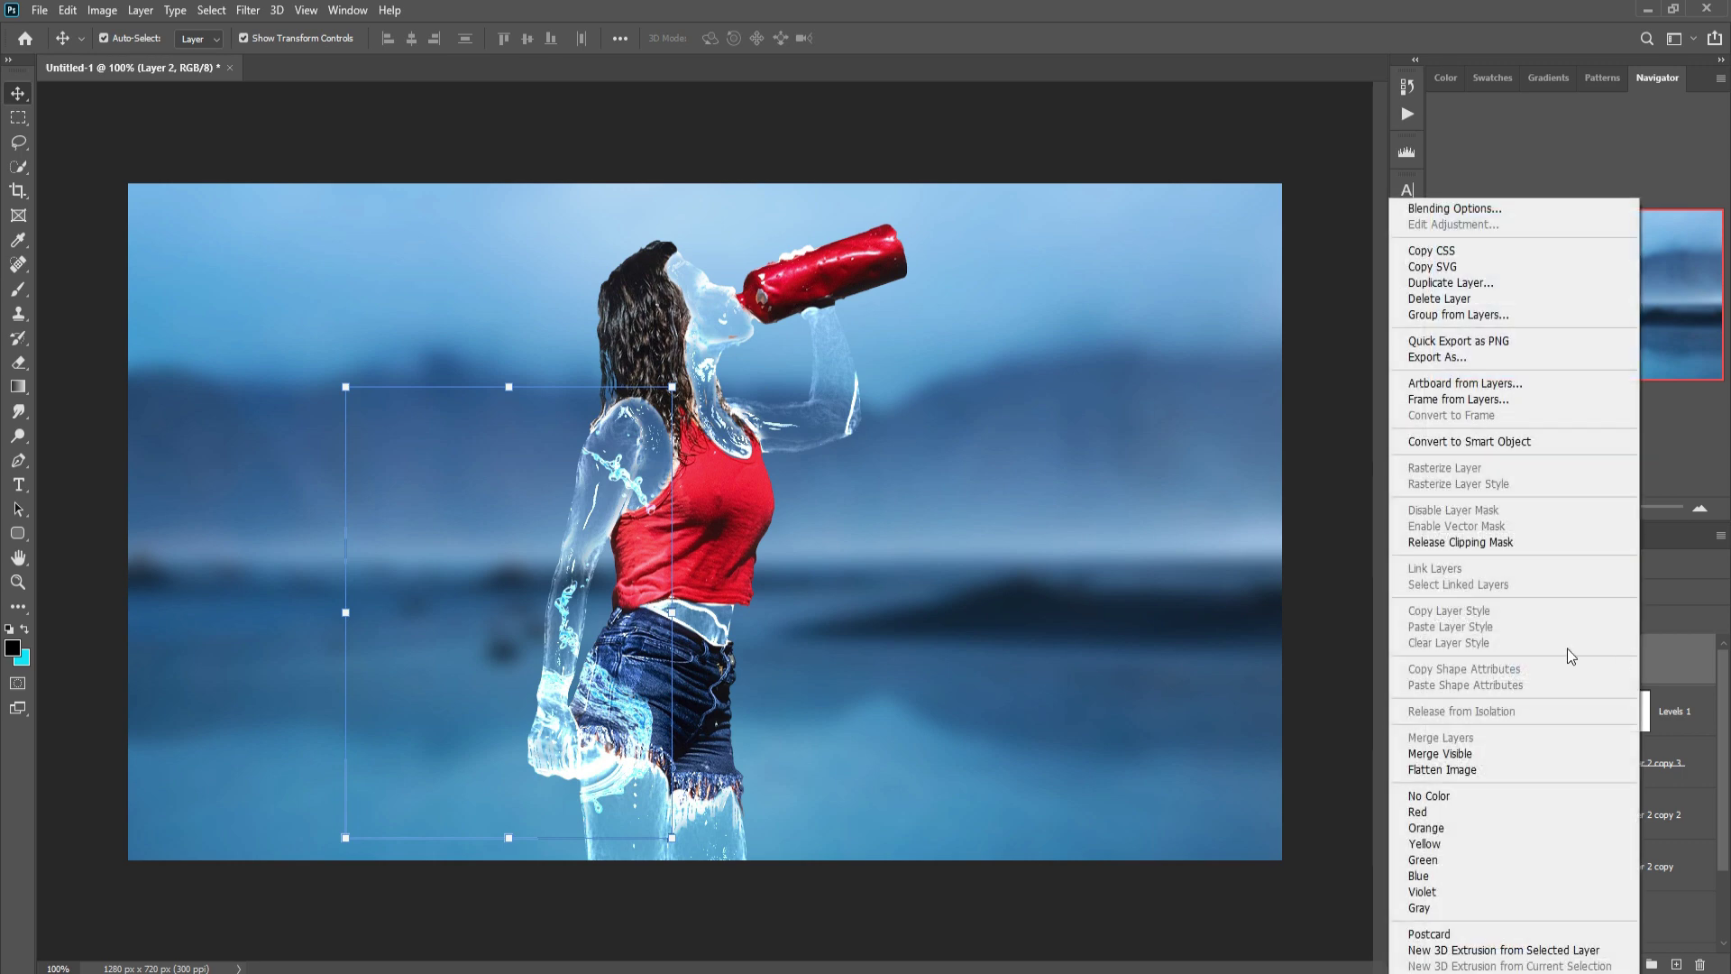
pyautogui.click(1455, 542)
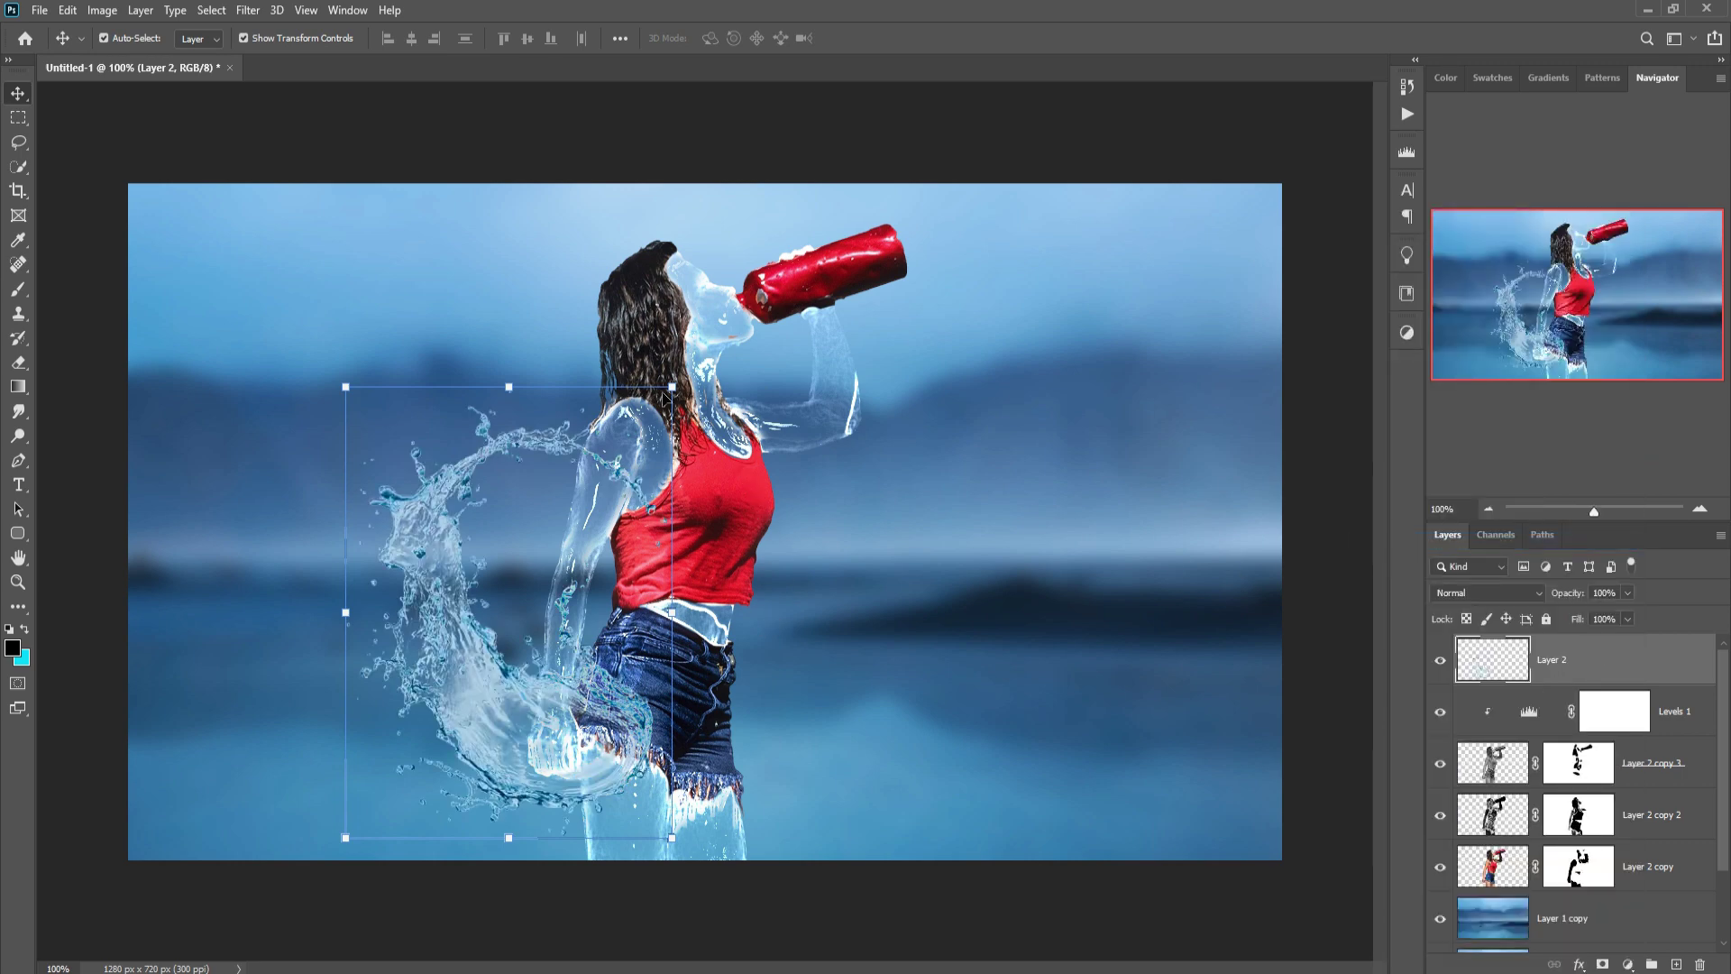
# - Enlarge the splash to about 131%, move it over the hips and legs, and set its blend mode to Divide
pyautogui.moveTo(677, 393); pyautogui.dragTo(837, 295)
pyautogui.moveTo(612, 552); pyautogui.dragTo(655, 656)
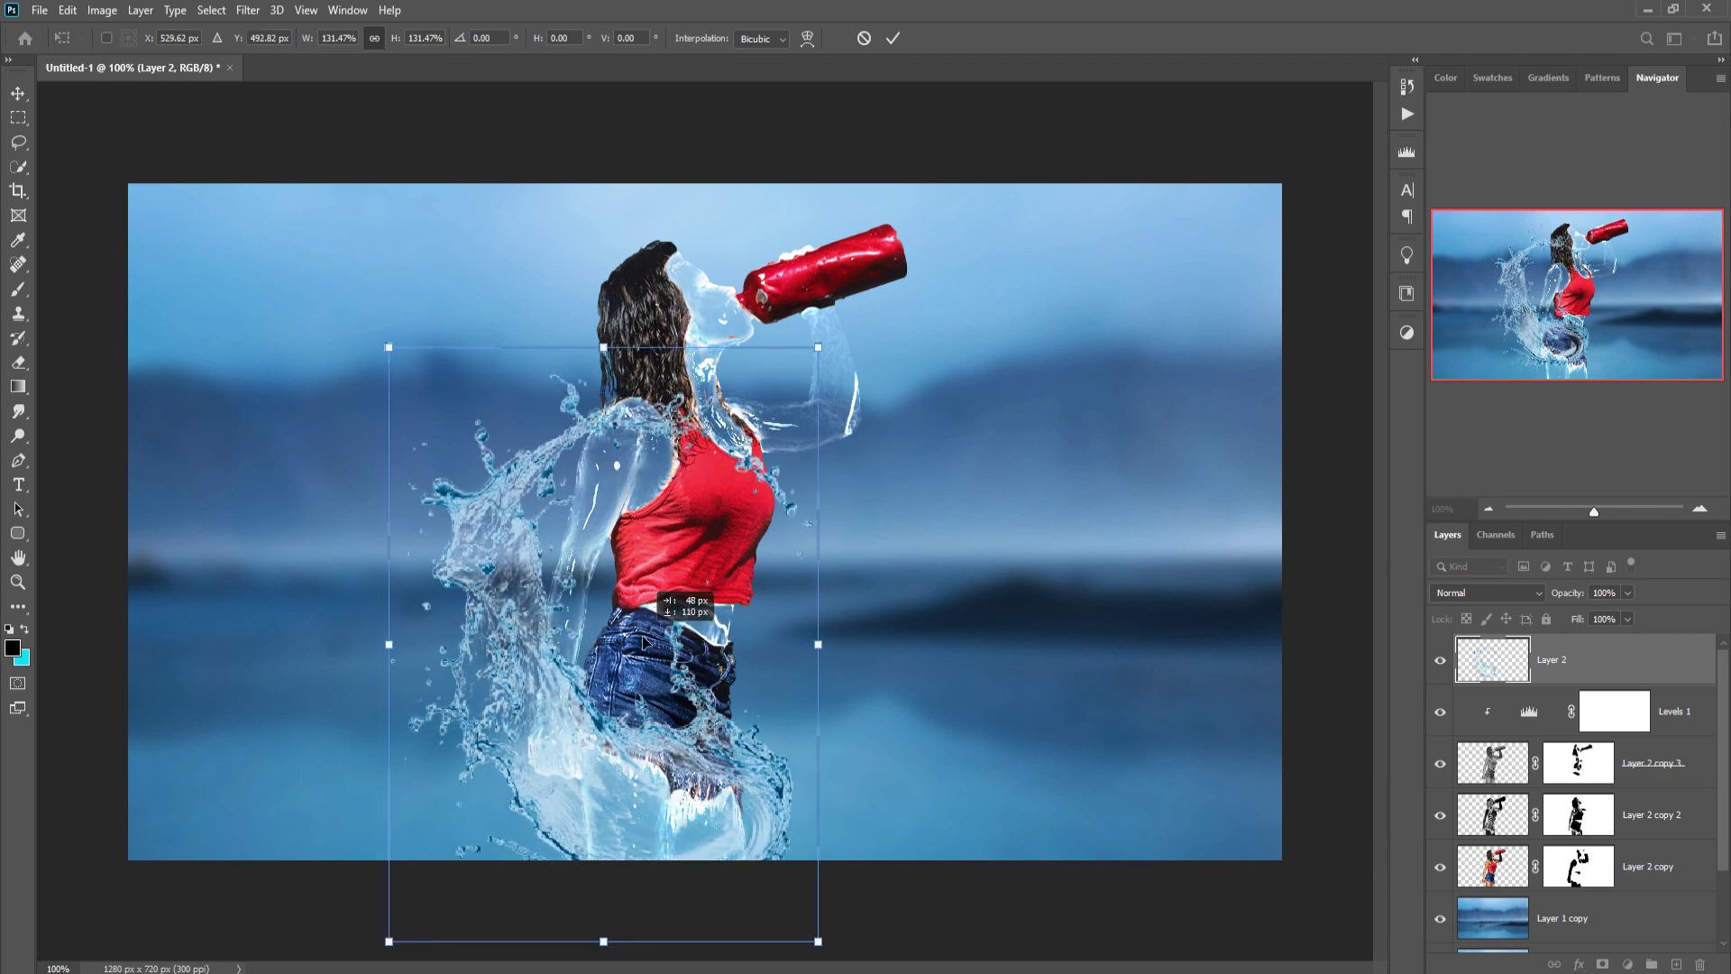
pyautogui.click(1525, 593)
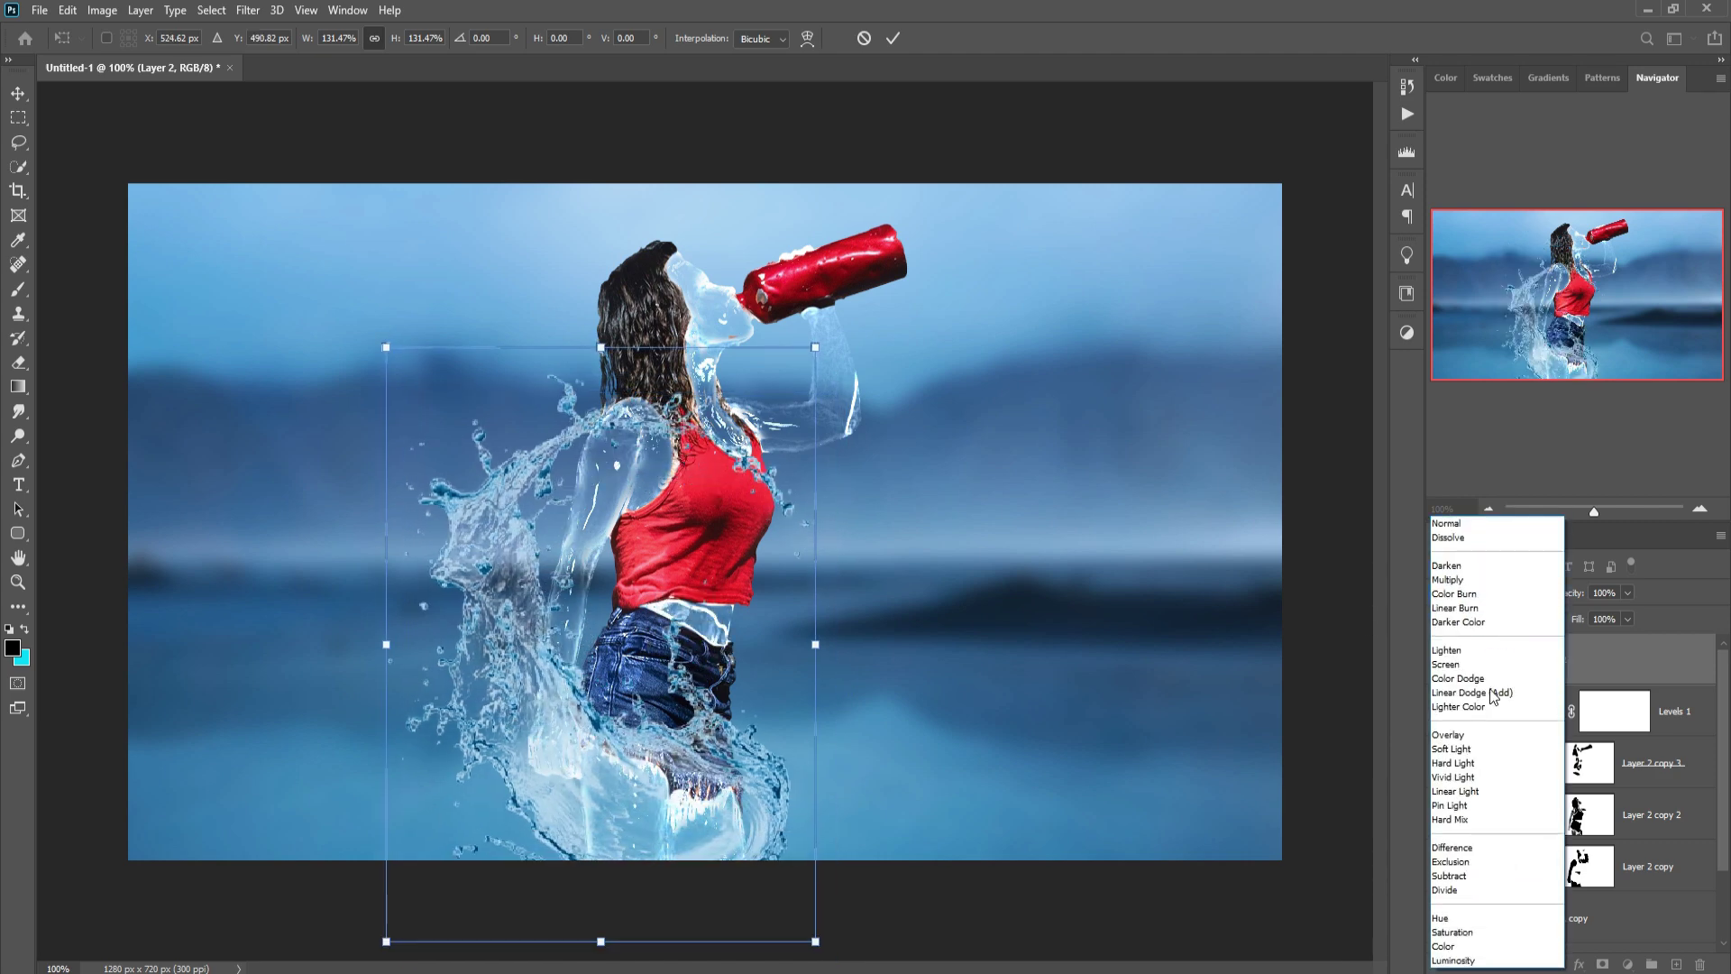
pyautogui.click(1463, 889)
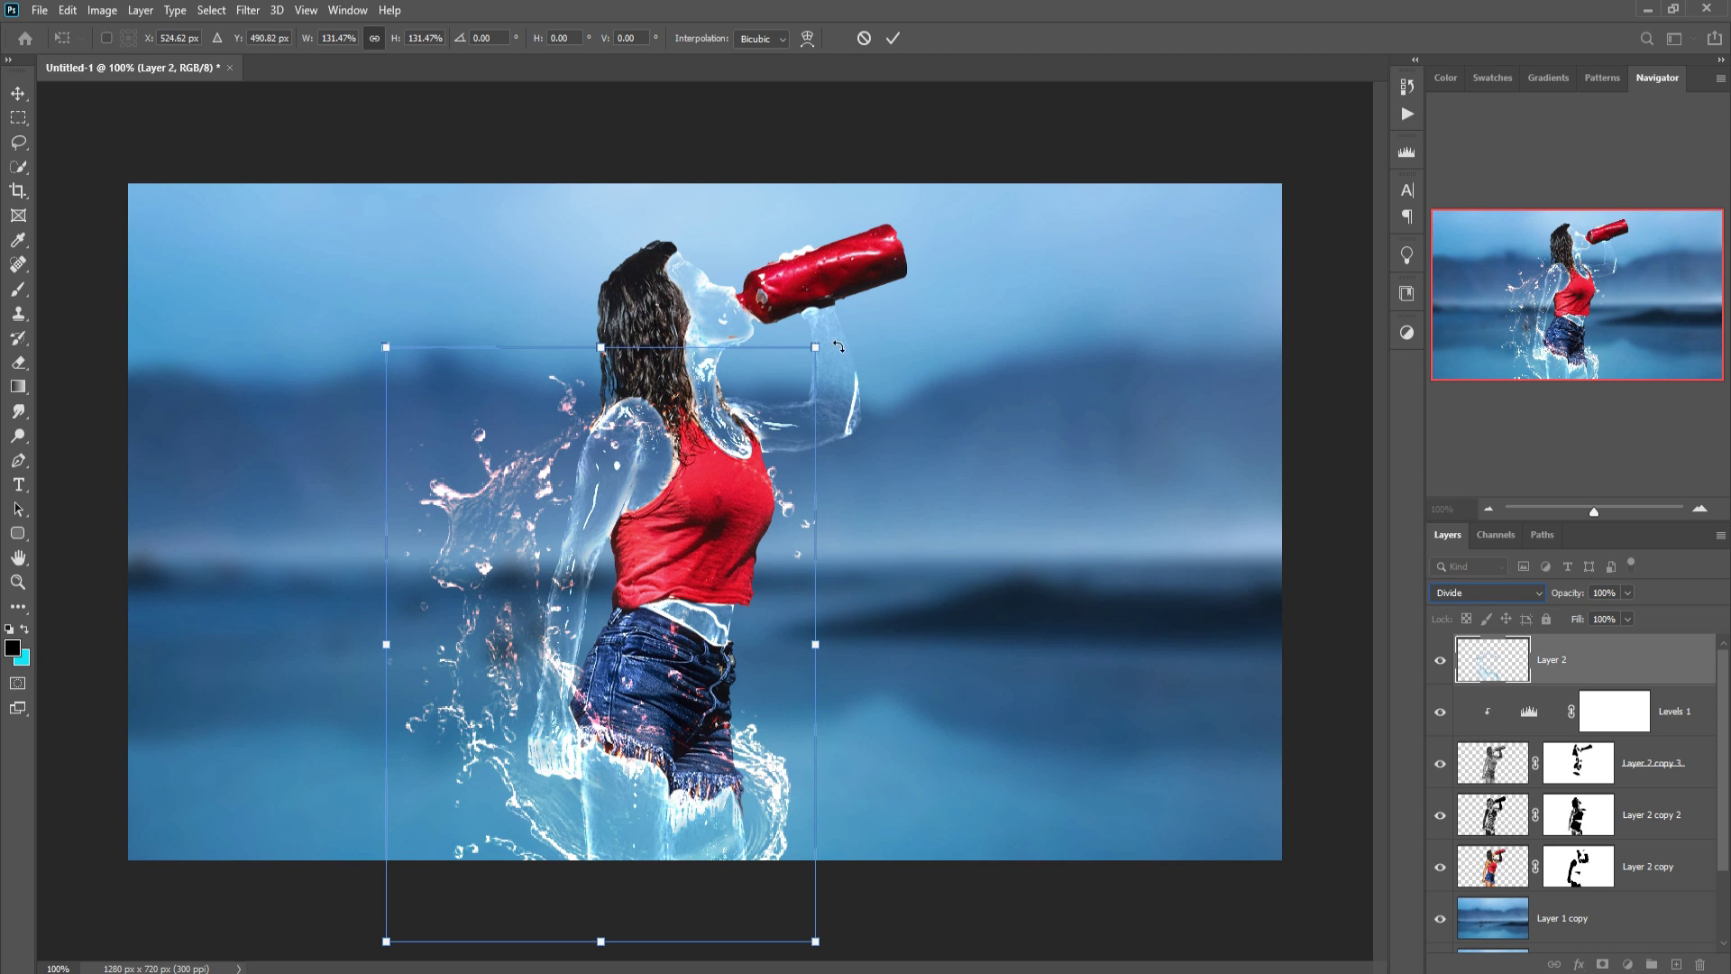
# - Rotate the splash about 71.5 degrees, scale it to about 90% and place it across the shoulder and raised arm
pyautogui.moveTo(838, 347); pyautogui.dragTo(1226, 843)
pyautogui.moveTo(538, 623); pyautogui.dragTo(661, 523)
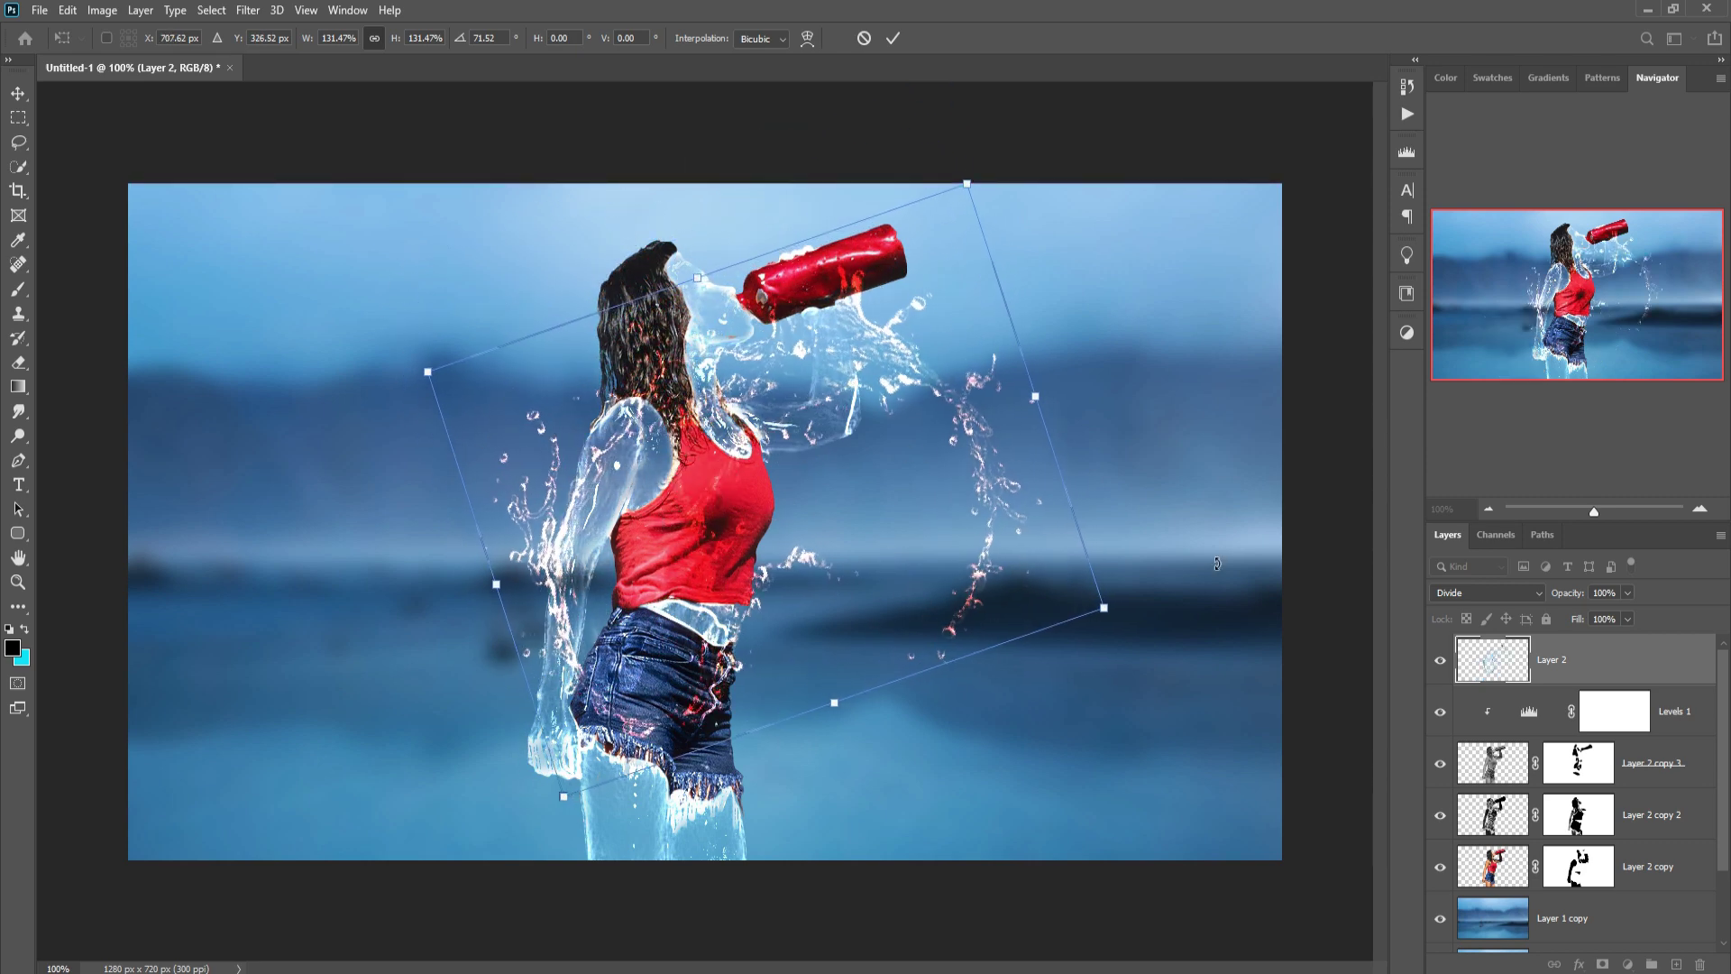
pyautogui.moveTo(1114, 622); pyautogui.dragTo(893, 564)
pyautogui.moveTo(585, 491); pyautogui.dragTo(620, 499)
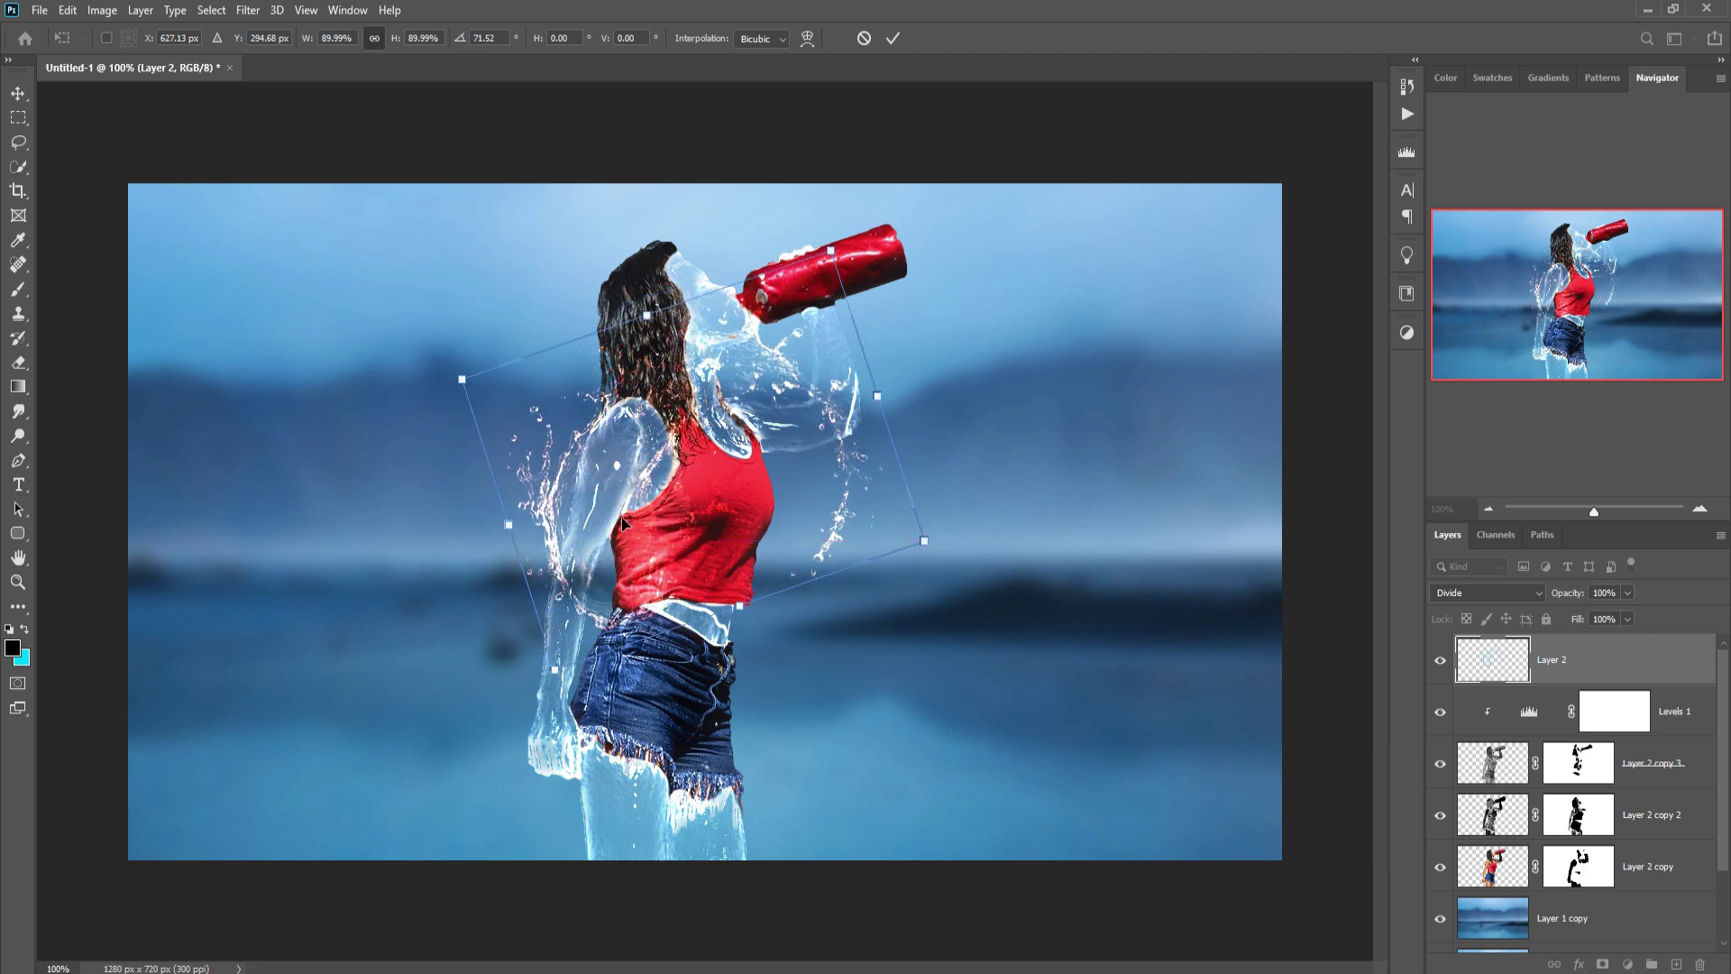
pyautogui.click(891, 38)
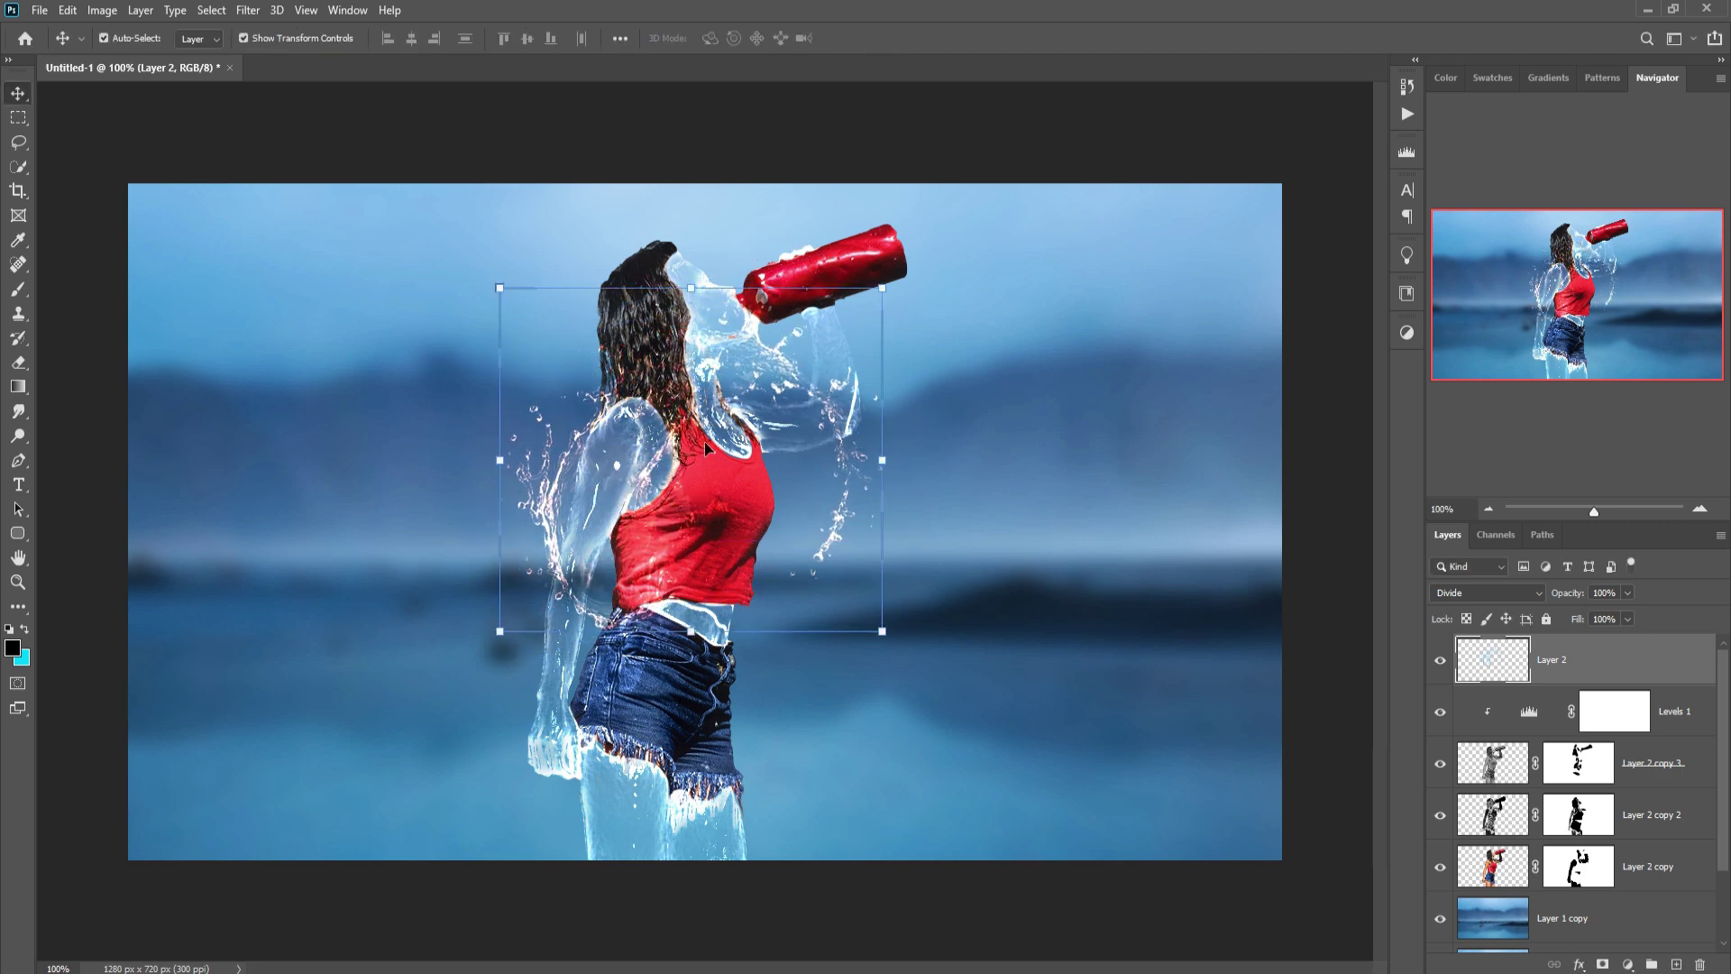
# - Warp the splash so its droplets follow the outer edge of the lowered arm
pyautogui.click(68, 12)
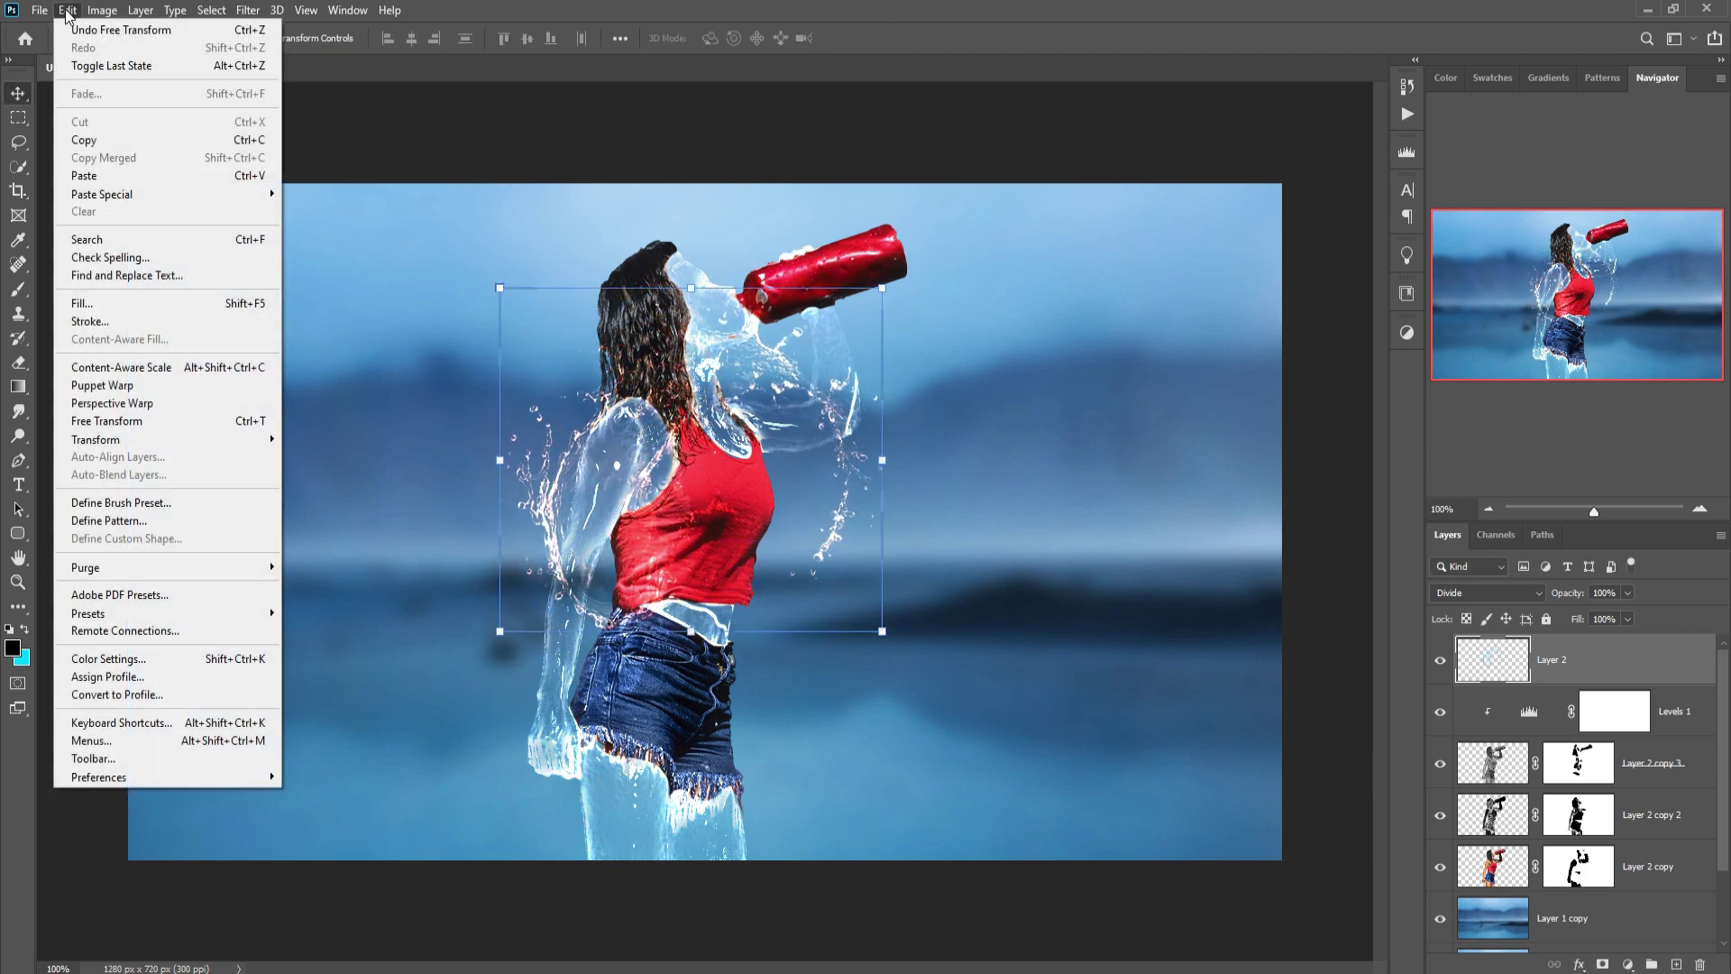
pyautogui.moveTo(113, 439)
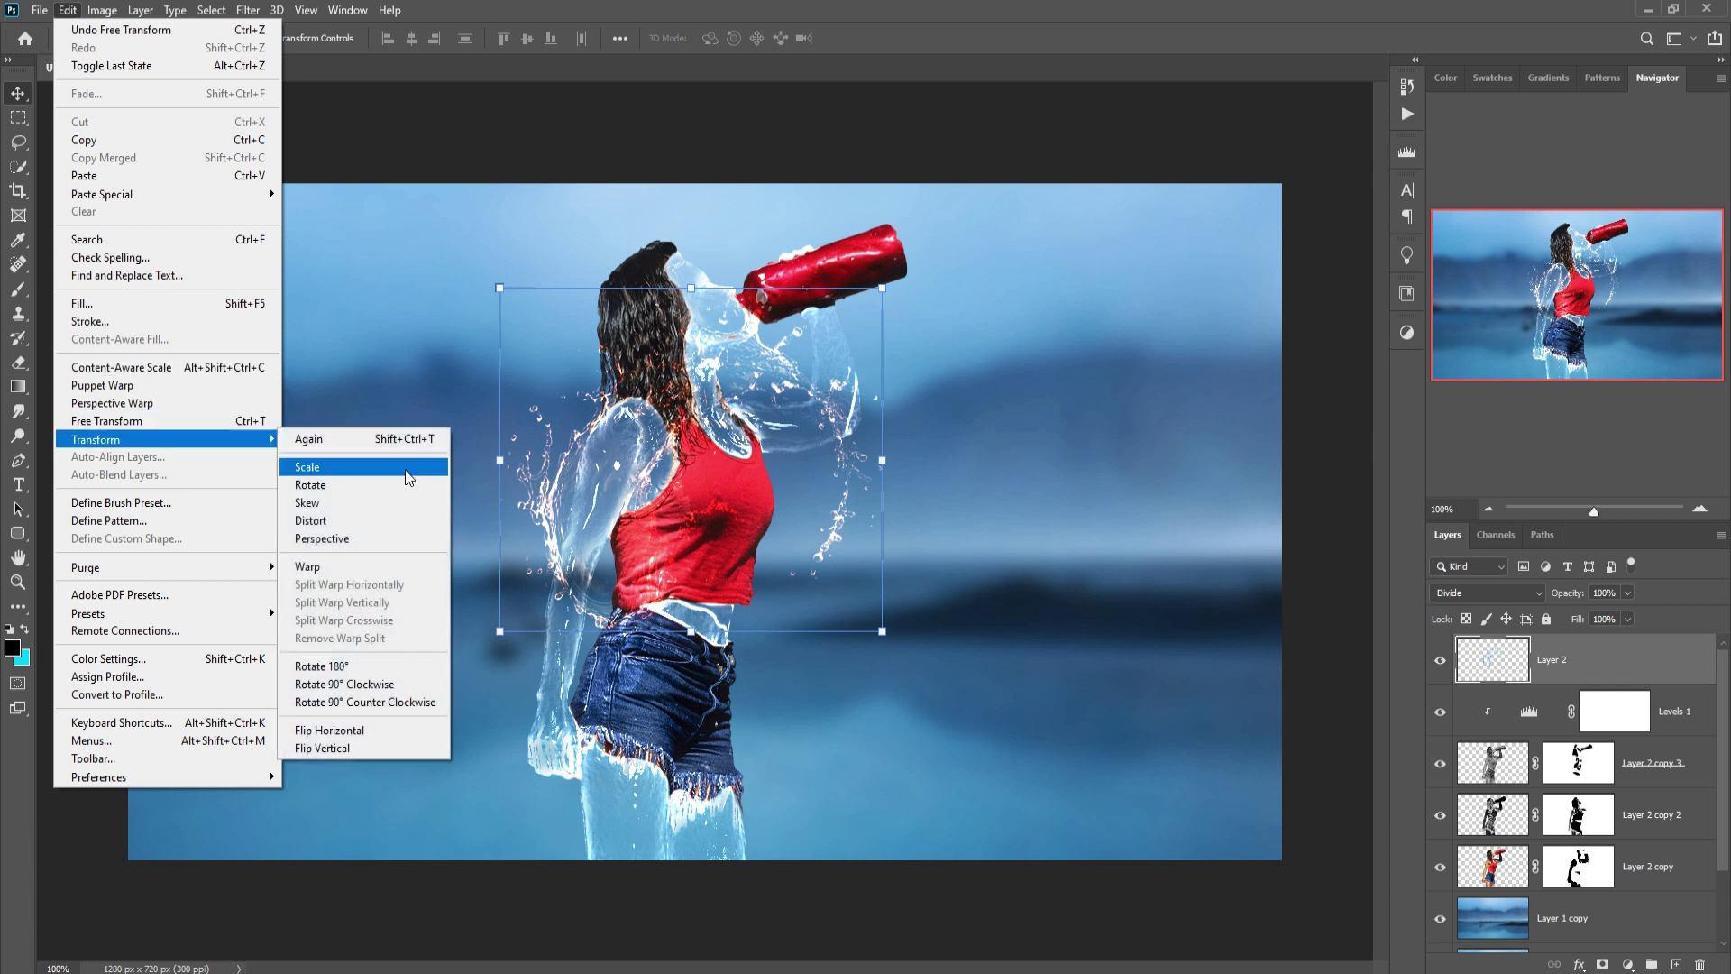
pyautogui.click(375, 568)
pyautogui.moveTo(499, 287); pyautogui.dragTo(421, 278)
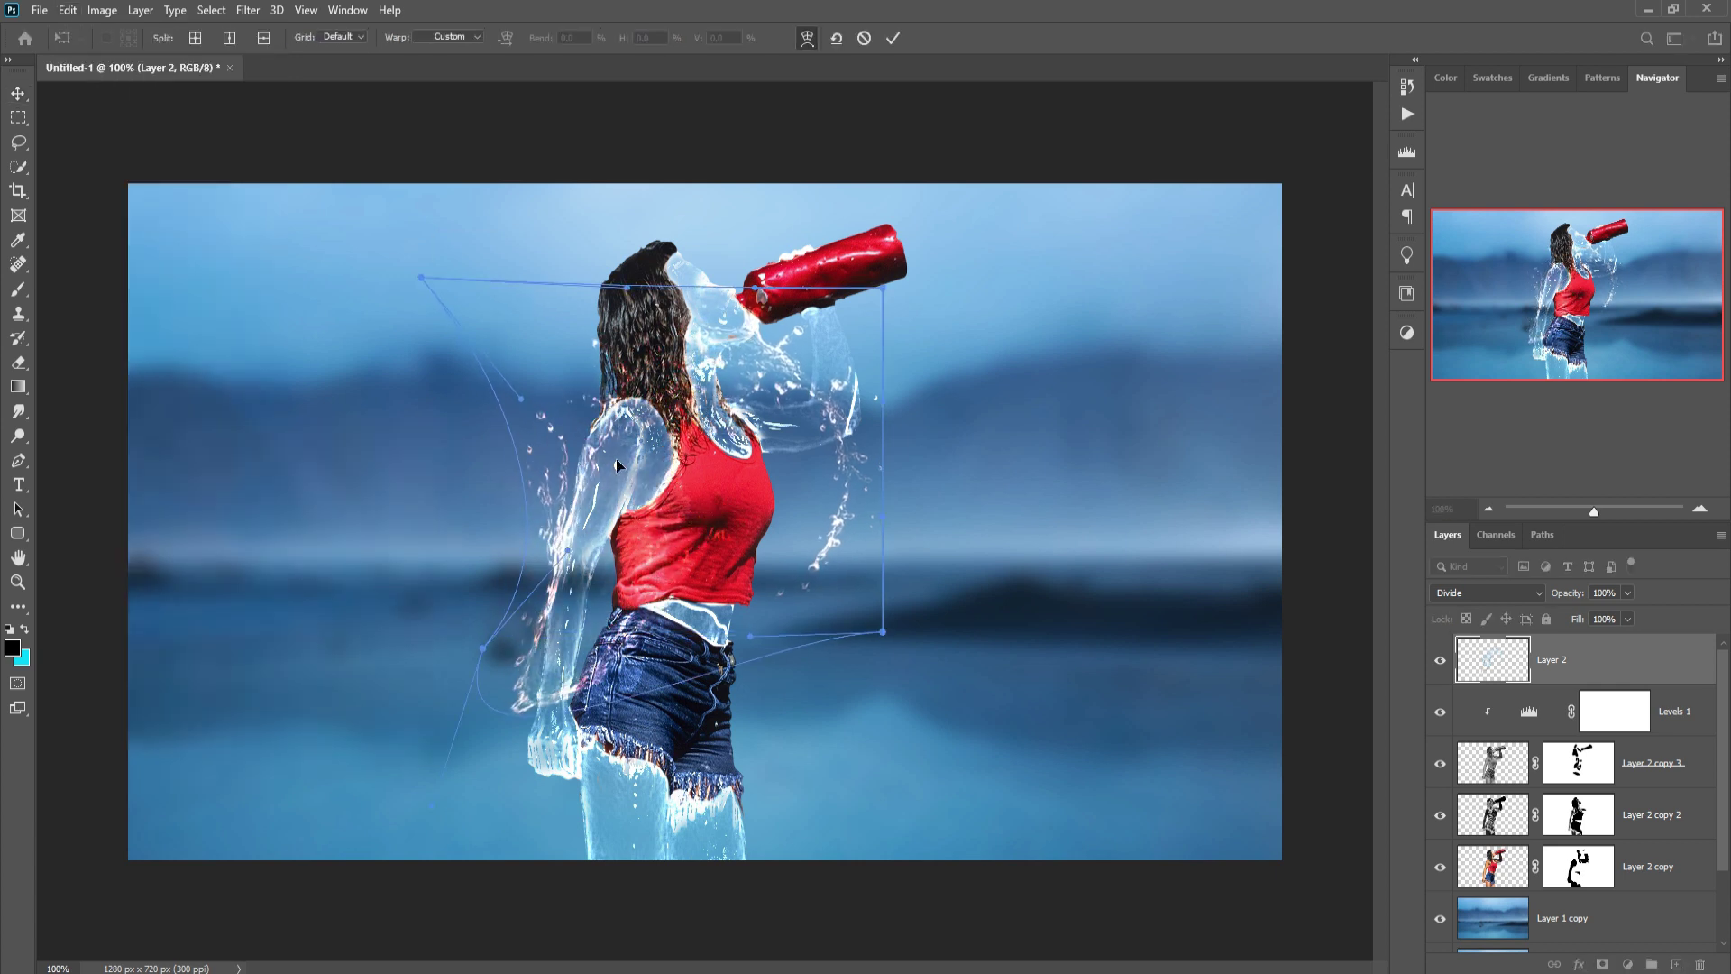
pyautogui.moveTo(585, 613)
pyautogui.mouseDown()
pyautogui.moveTo(533, 685)
pyautogui.moveTo(521, 674)
pyautogui.moveTo(613, 595)
pyautogui.mouseUp()
pyautogui.press('Return')
# - Add a layer mask to the splash and paint out the water over the raised arm, neck, chest and torso
pyautogui.click(1601, 963)
pyautogui.press('b')
pyautogui.moveTo(748, 342); pyautogui.dragTo(829, 550)
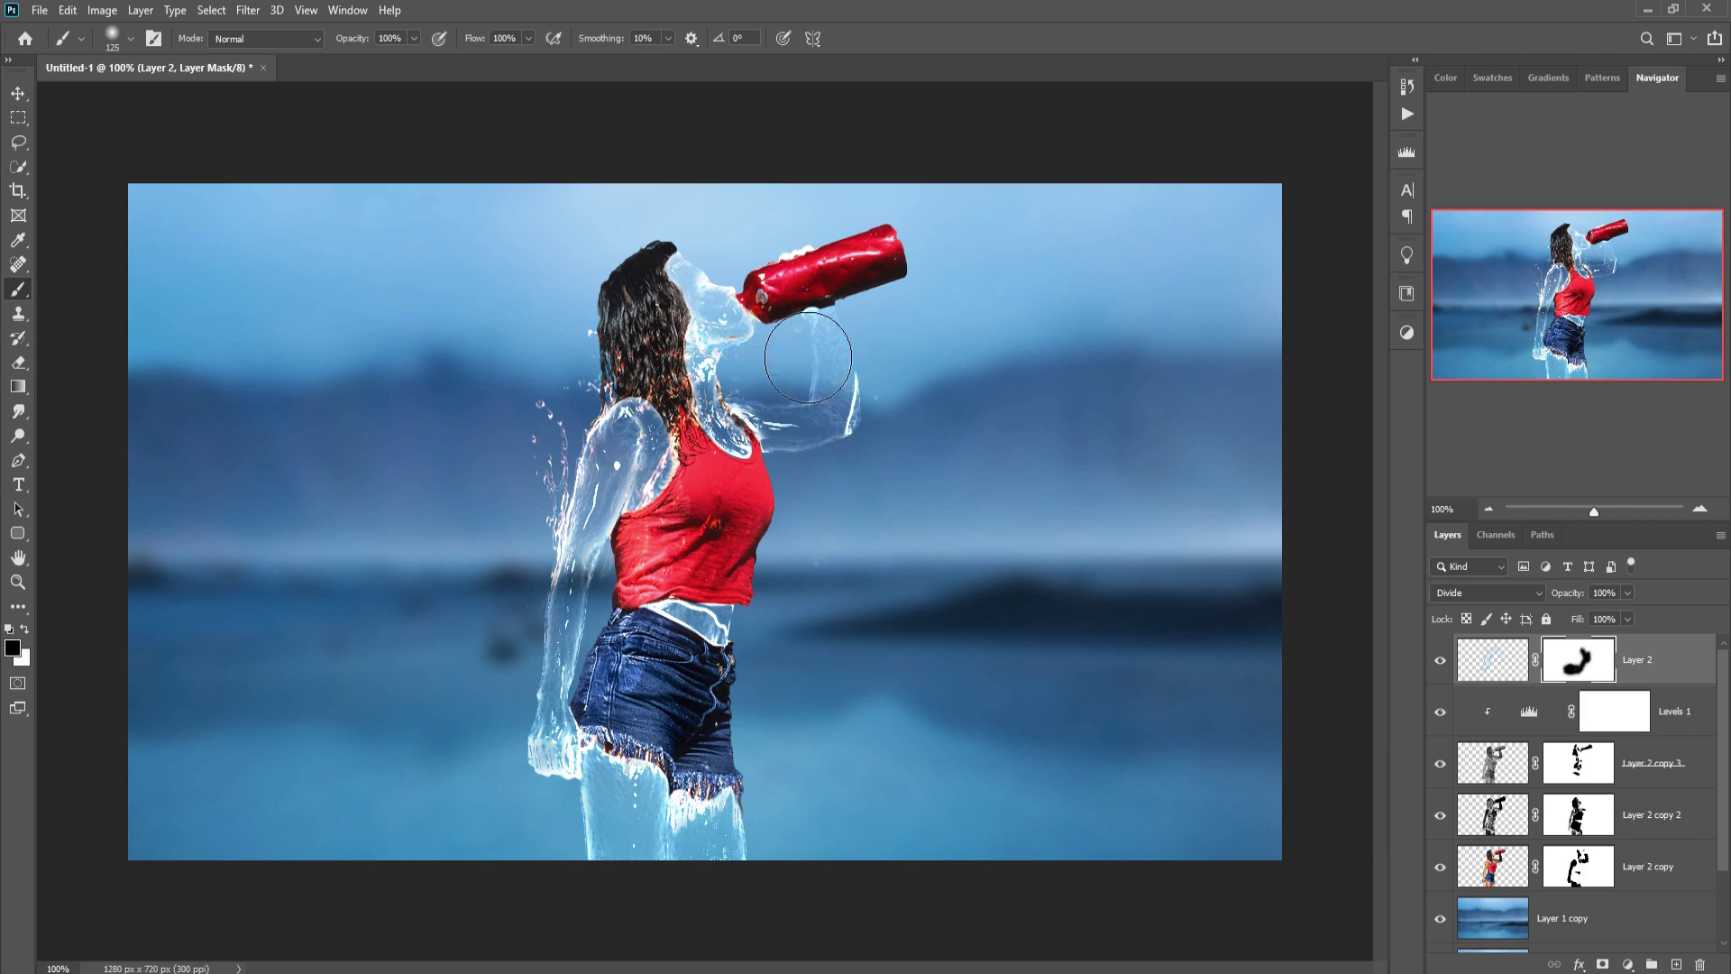
pyautogui.moveTo(658, 433); pyautogui.dragTo(712, 514)
# - Place a second splash scaled to about 53.5% at the lowered hand and warp it around the forearm
pyautogui.click(20, 96)
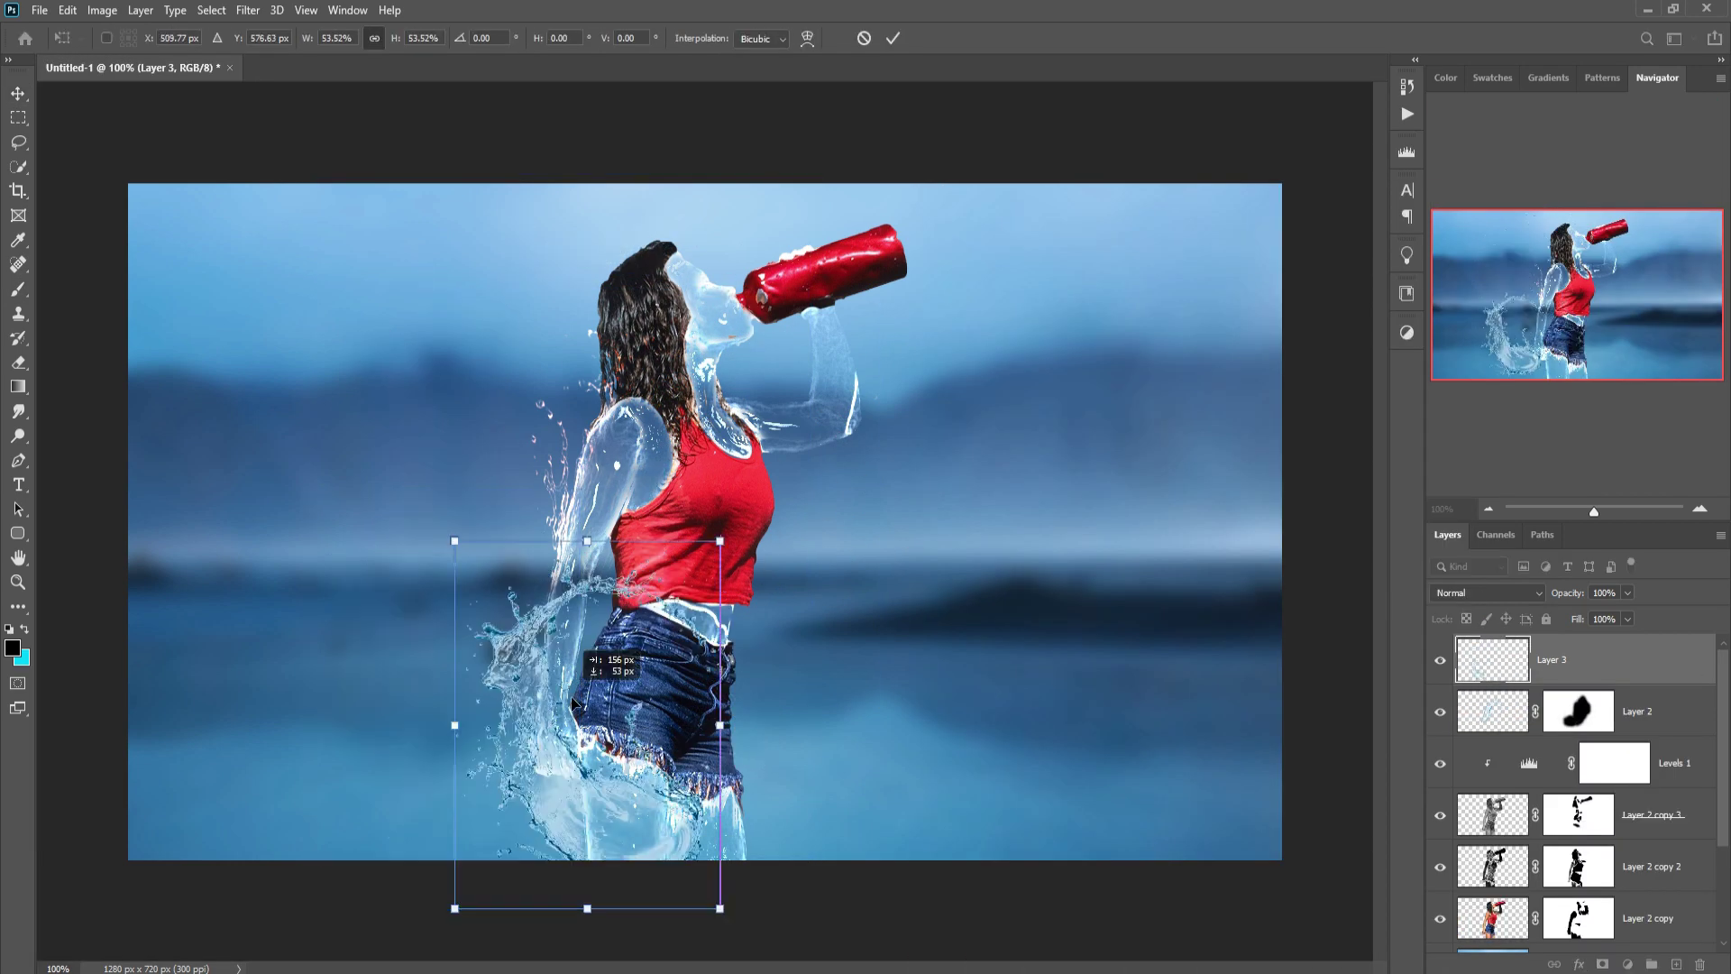
pyautogui.moveTo(631, 811); pyautogui.dragTo(628, 682)
pyautogui.press('Return')
pyautogui.click(67, 10)
pyautogui.moveTo(135, 438)
pyautogui.click(371, 568)
pyautogui.moveTo(541, 613)
pyautogui.mouseDown()
pyautogui.moveTo(516, 499)
pyautogui.moveTo(502, 671)
pyautogui.moveTo(555, 562)
pyautogui.moveTo(568, 613)
pyautogui.mouseUp()
pyautogui.press('Return')
# - Set the second splash to Divide and mask out the excess water over the shorts and legs
pyautogui.click(1487, 592)
pyautogui.click(1457, 893)
pyautogui.click(1601, 963)
pyautogui.press('b')
pyautogui.moveTo(794, 559)
pyautogui.mouseDown()
pyautogui.moveTo(721, 622)
pyautogui.moveTo(645, 740)
pyautogui.mouseUp()
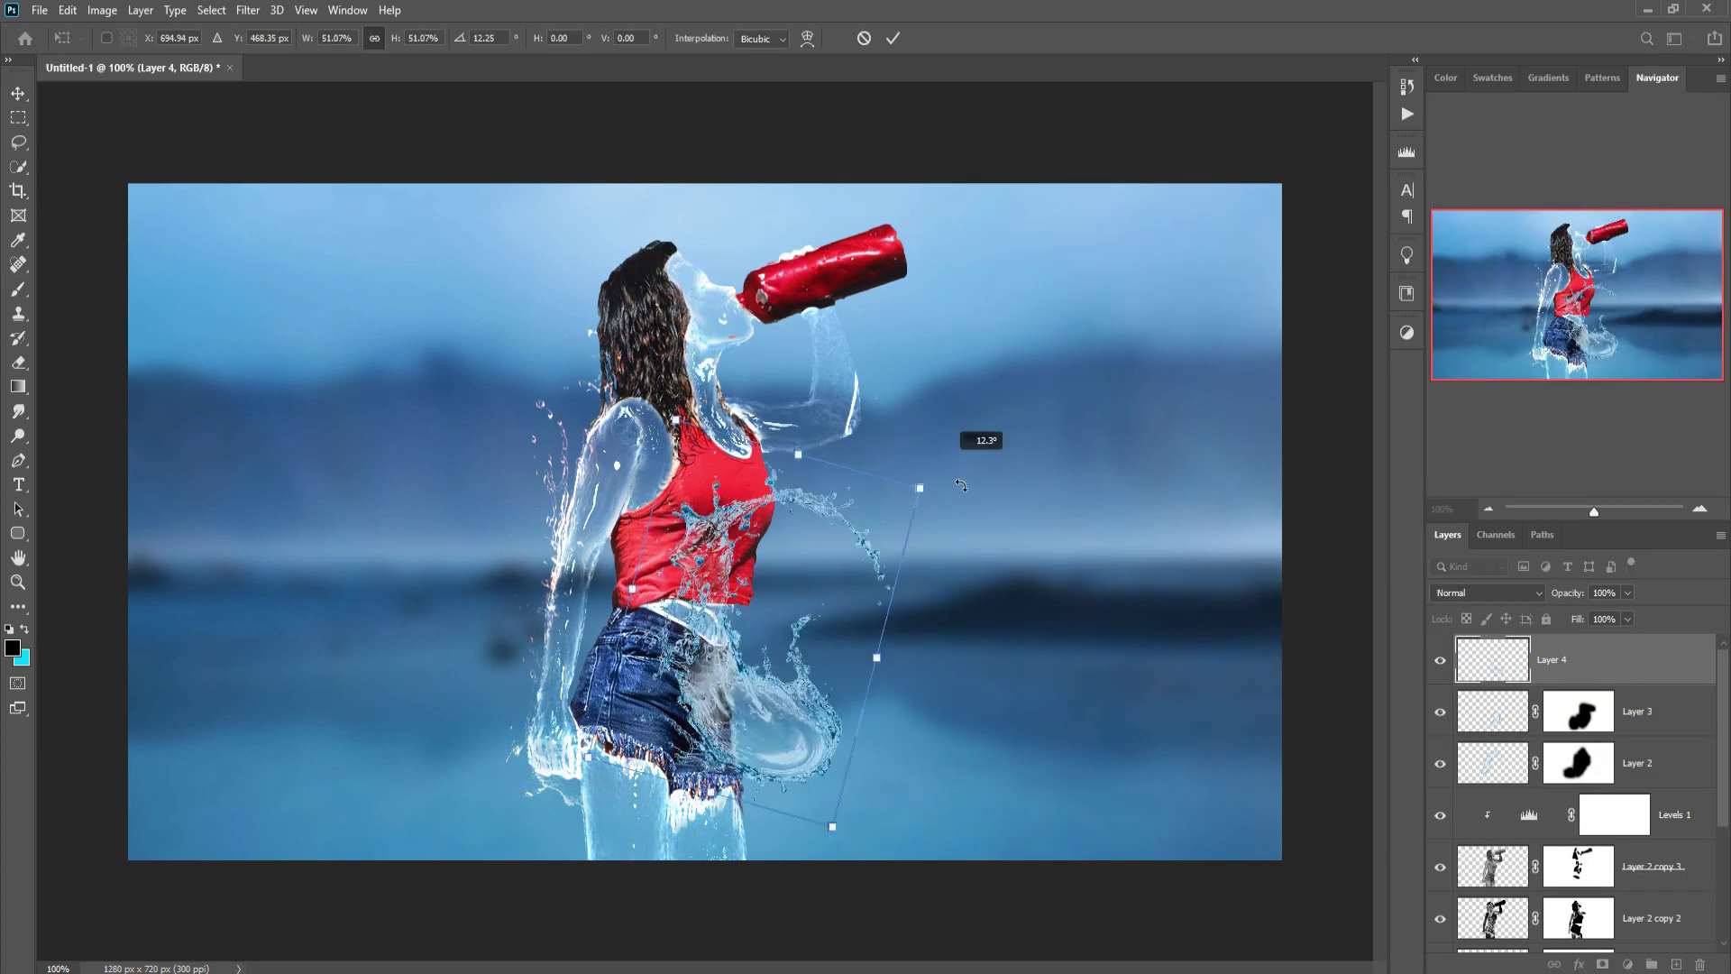
# - Position a third splash, Layer 4, over the raised arm and set its blend mode to Divide
pyautogui.moveTo(914, 487); pyautogui.dragTo(753, 382)
pyautogui.moveTo(507, 359); pyautogui.dragTo(628, 365)
pyautogui.press('Return')
pyautogui.click(1538, 592)
pyautogui.click(1492, 873)
# - Warp the third splash along the raised forearm and mask out its excess water
pyautogui.click(66, 10)
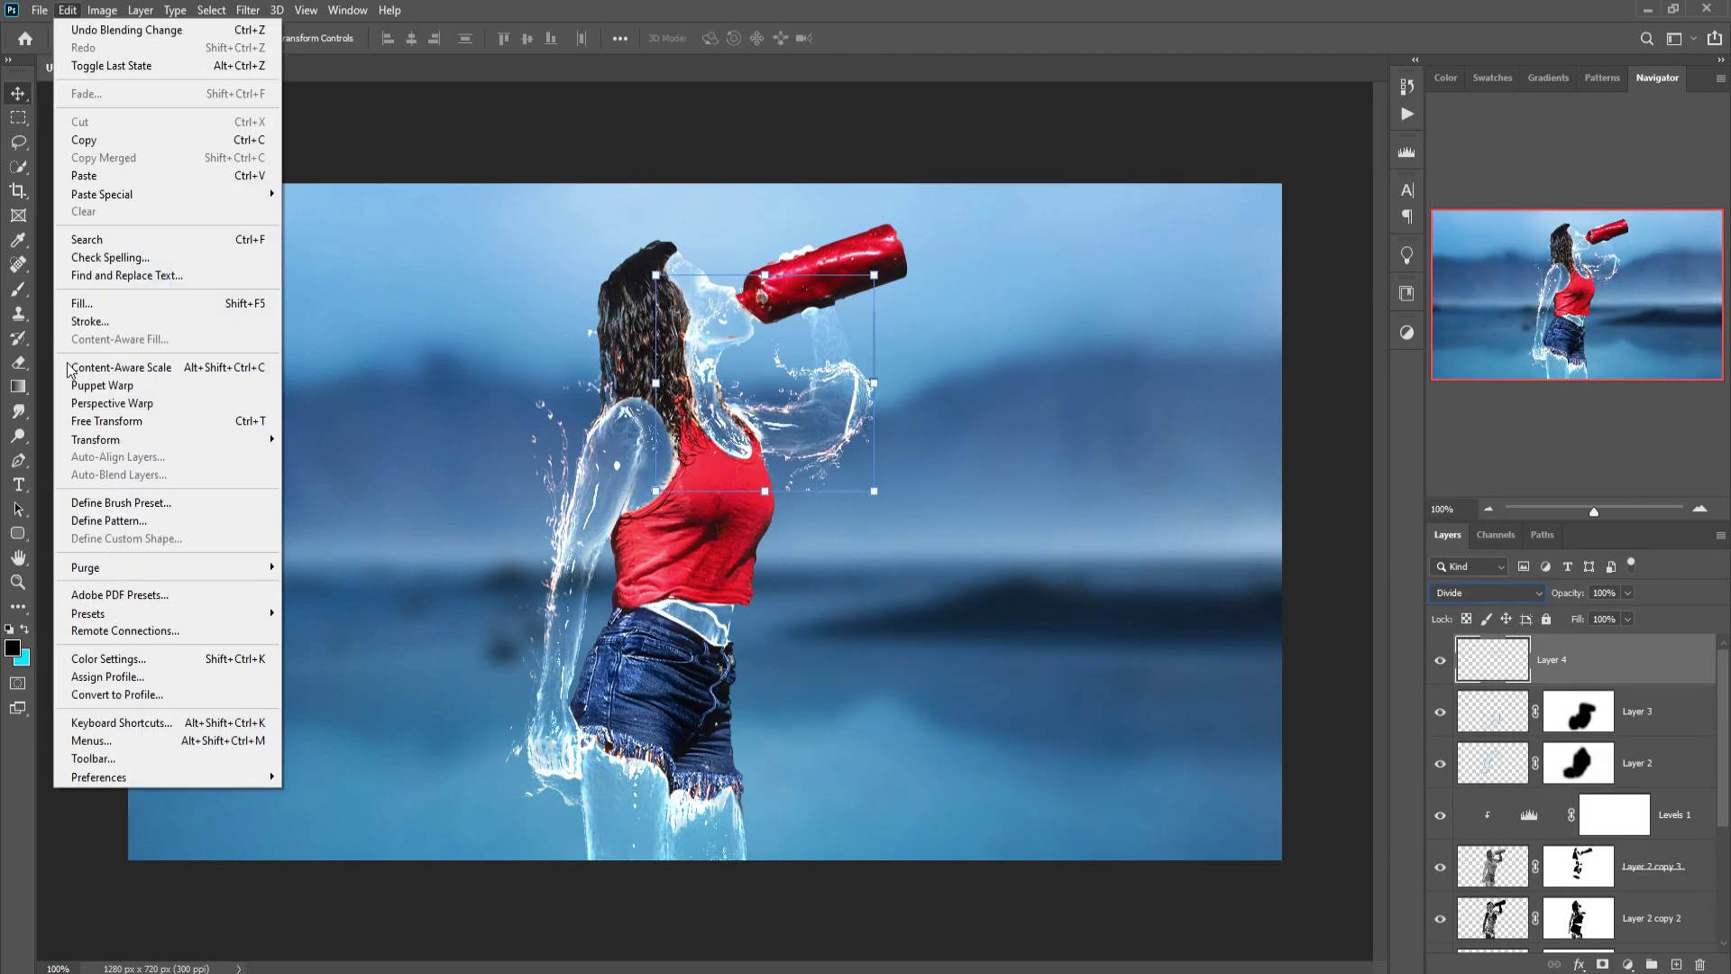
pyautogui.click(370, 568)
pyautogui.moveTo(857, 401)
pyautogui.mouseDown()
pyautogui.moveTo(851, 438)
pyautogui.moveTo(862, 393)
pyautogui.moveTo(827, 441)
pyautogui.moveTo(742, 339)
pyautogui.mouseUp()
pyautogui.press('Return')
pyautogui.click(1601, 963)
pyautogui.press('b')
# - Scale and rotate a fourth splash, Layer 5, in Divide mode and fit it over the raised arm
pyautogui.press('v')
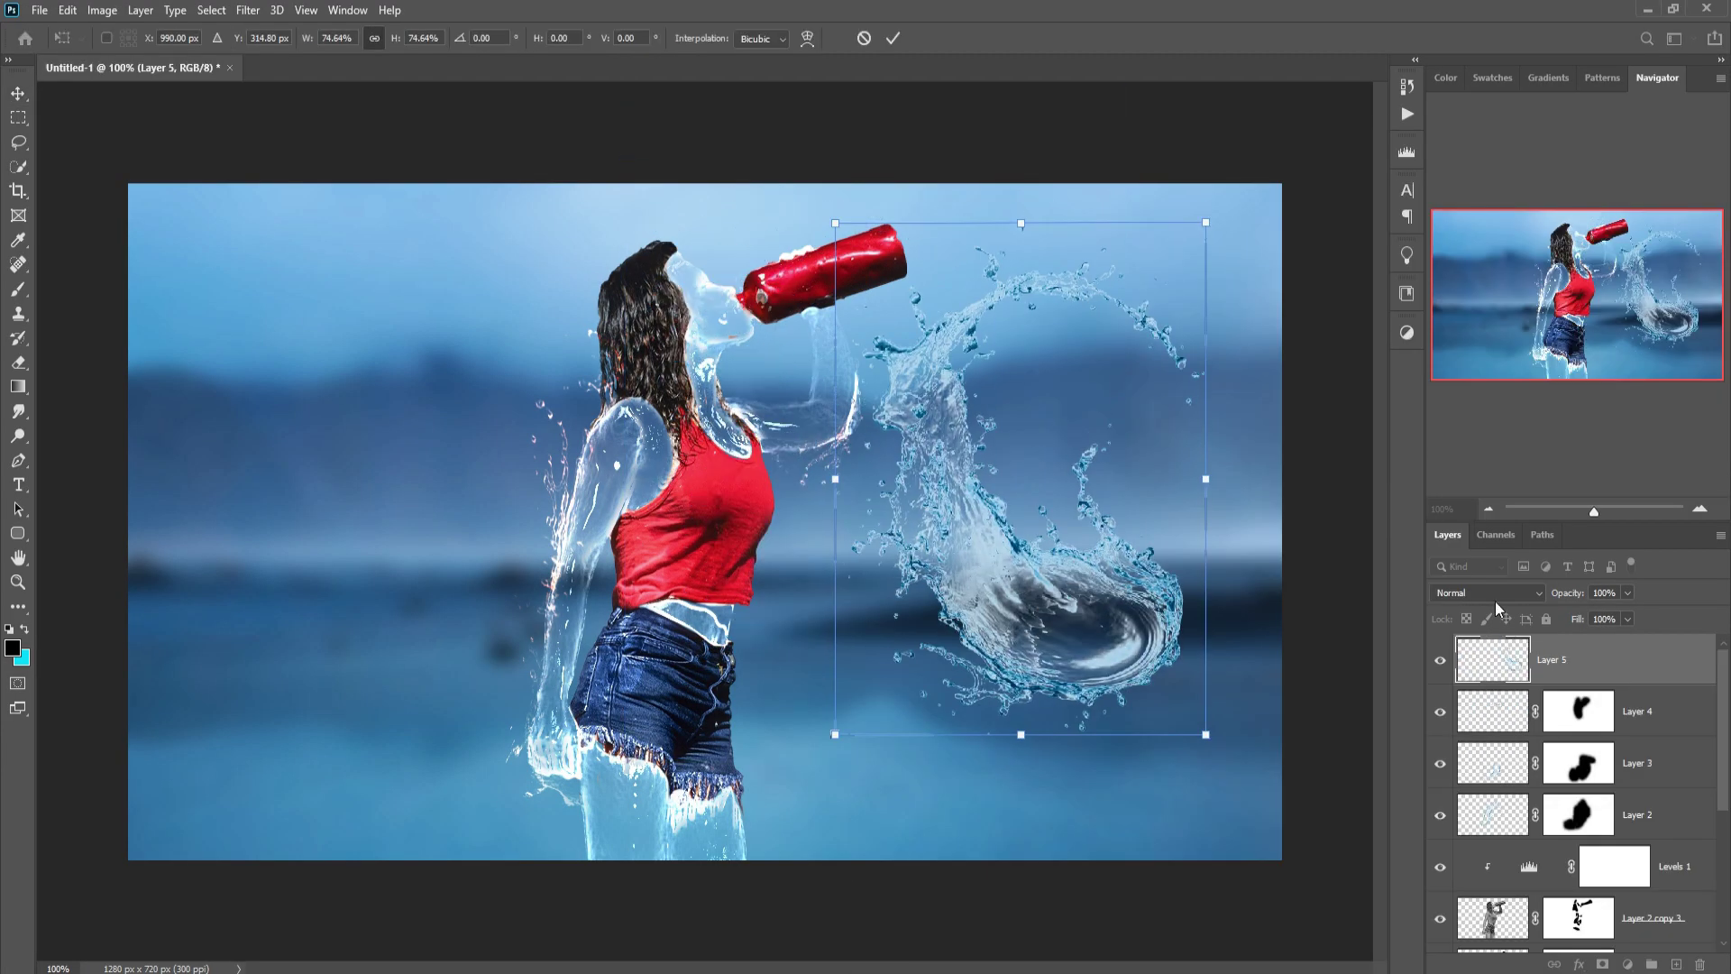
pyautogui.moveTo(1295, 95); pyautogui.dragTo(584, 302)
pyautogui.moveTo(1131, 451); pyautogui.dragTo(849, 414)
pyautogui.moveTo(580, 695); pyautogui.dragTo(631, 595)
pyautogui.moveTo(811, 406); pyautogui.dragTo(834, 388)
pyautogui.press('Return')
# - Warp the fourth splash outward around the raised forearm and elbow
pyautogui.click(67, 10)
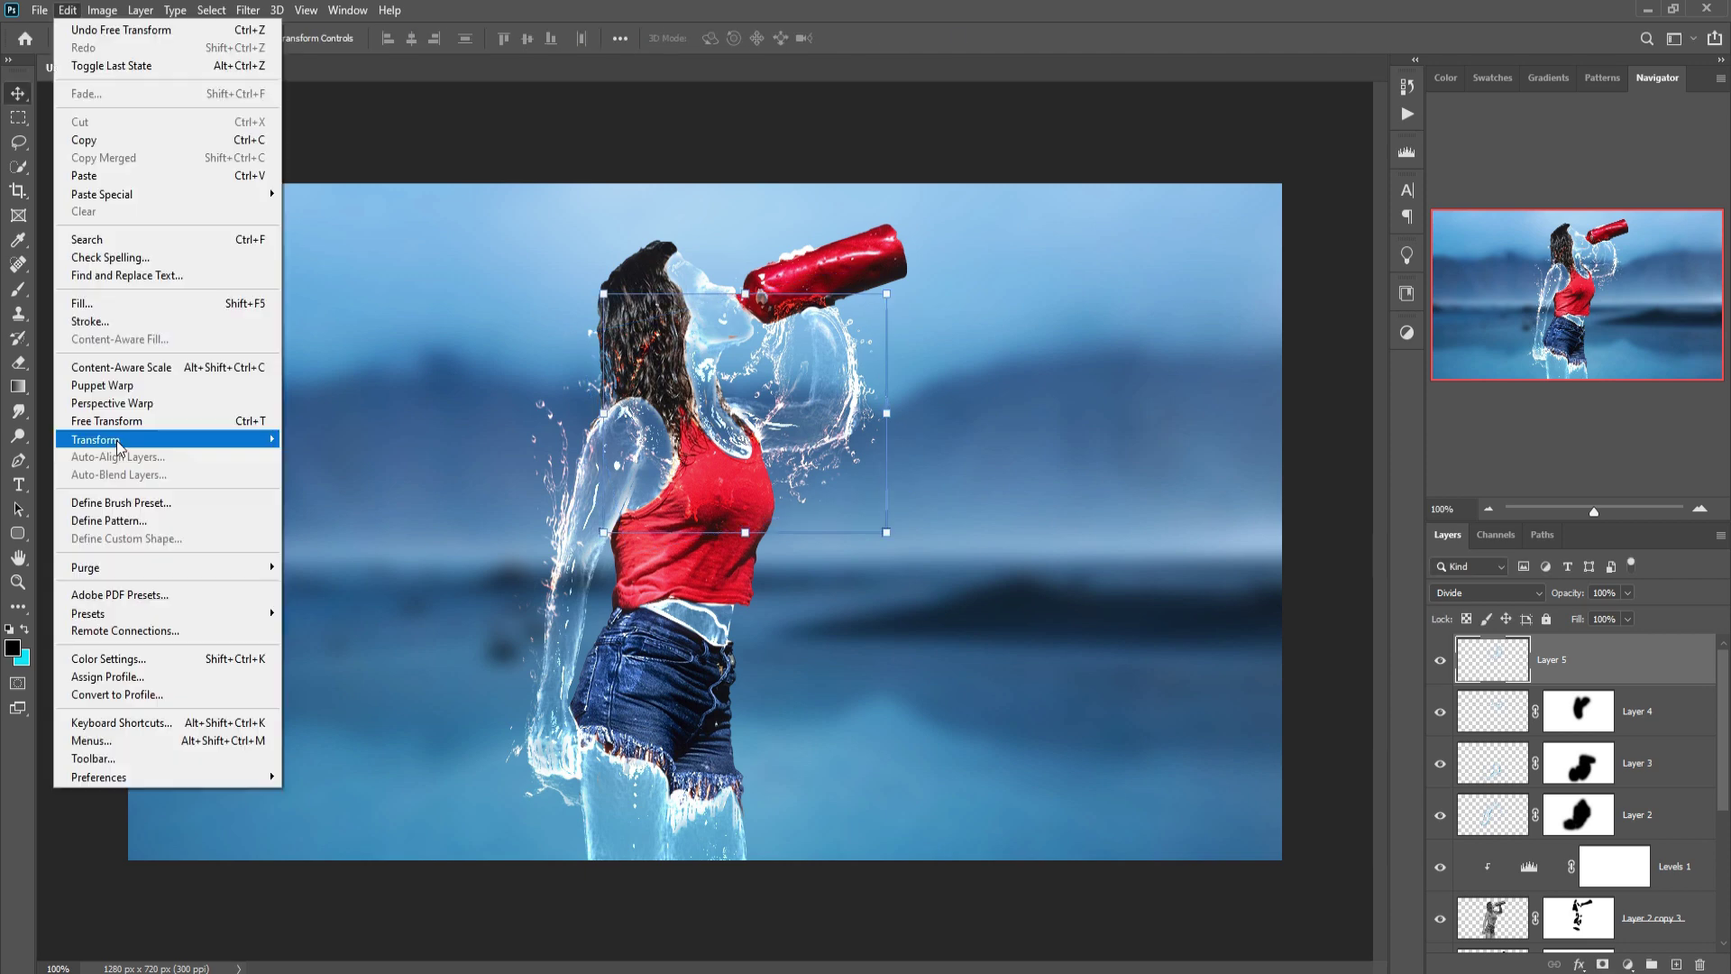
pyautogui.click(371, 568)
pyautogui.moveTo(887, 293); pyautogui.dragTo(984, 220)
pyautogui.moveTo(886, 351); pyautogui.dragTo(876, 316)
pyautogui.press('Return')
# - Shrink the warped fourth splash and reposition it against the raised forearm
pyautogui.hotkey('ctrl', 't')
pyautogui.moveTo(943, 531); pyautogui.dragTo(851, 456)
pyautogui.moveTo(812, 389)
pyautogui.mouseDown()
pyautogui.moveTo(812, 351)
pyautogui.moveTo(854, 353)
pyautogui.moveTo(878, 479)
pyautogui.moveTo(843, 437)
pyautogui.mouseUp()
pyautogui.press('Return')
# - Mask the excess off the fourth splash and touch up the masks of Layer 4 and Layer 2 copy 3
pyautogui.click(1602, 962)
pyautogui.press('b')
pyautogui.click(1577, 710)
pyautogui.press('v')
pyautogui.press('b')
pyautogui.click(1578, 917)
pyautogui.scroll(-1, 1577, 911)
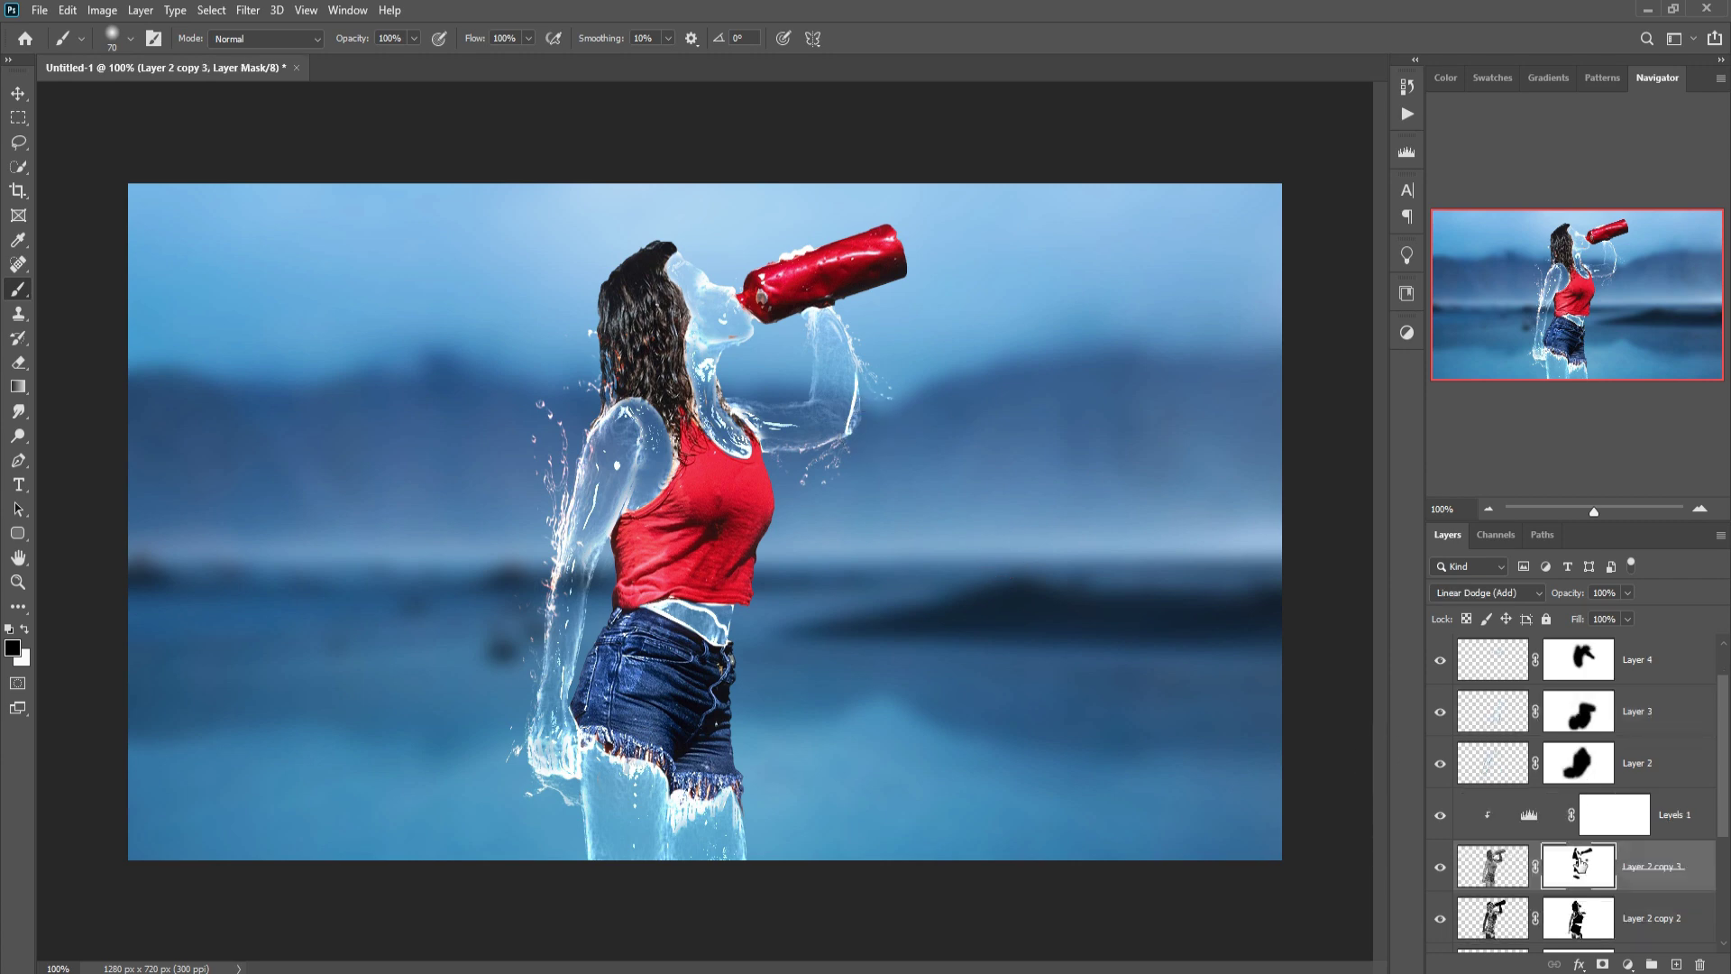
# - Duplicate the masked fourth splash layer, Layer 5
pyautogui.press('v')
pyautogui.click(1672, 676)
pyautogui.scroll(1, 1673, 676)
pyautogui.rightClick(1672, 672)
pyautogui.click(1514, 316)
pyautogui.click(1019, 278)
# - Scale the duplicated splash to about 51%, rotate it about 33.5 degrees and place it at the raised elbow
pyautogui.hotkey('ctrl', 't')
pyautogui.moveTo(847, 415)
pyautogui.mouseDown()
pyautogui.moveTo(880, 388)
pyautogui.moveTo(879, 405)
pyautogui.moveTo(842, 410)
pyautogui.mouseUp()
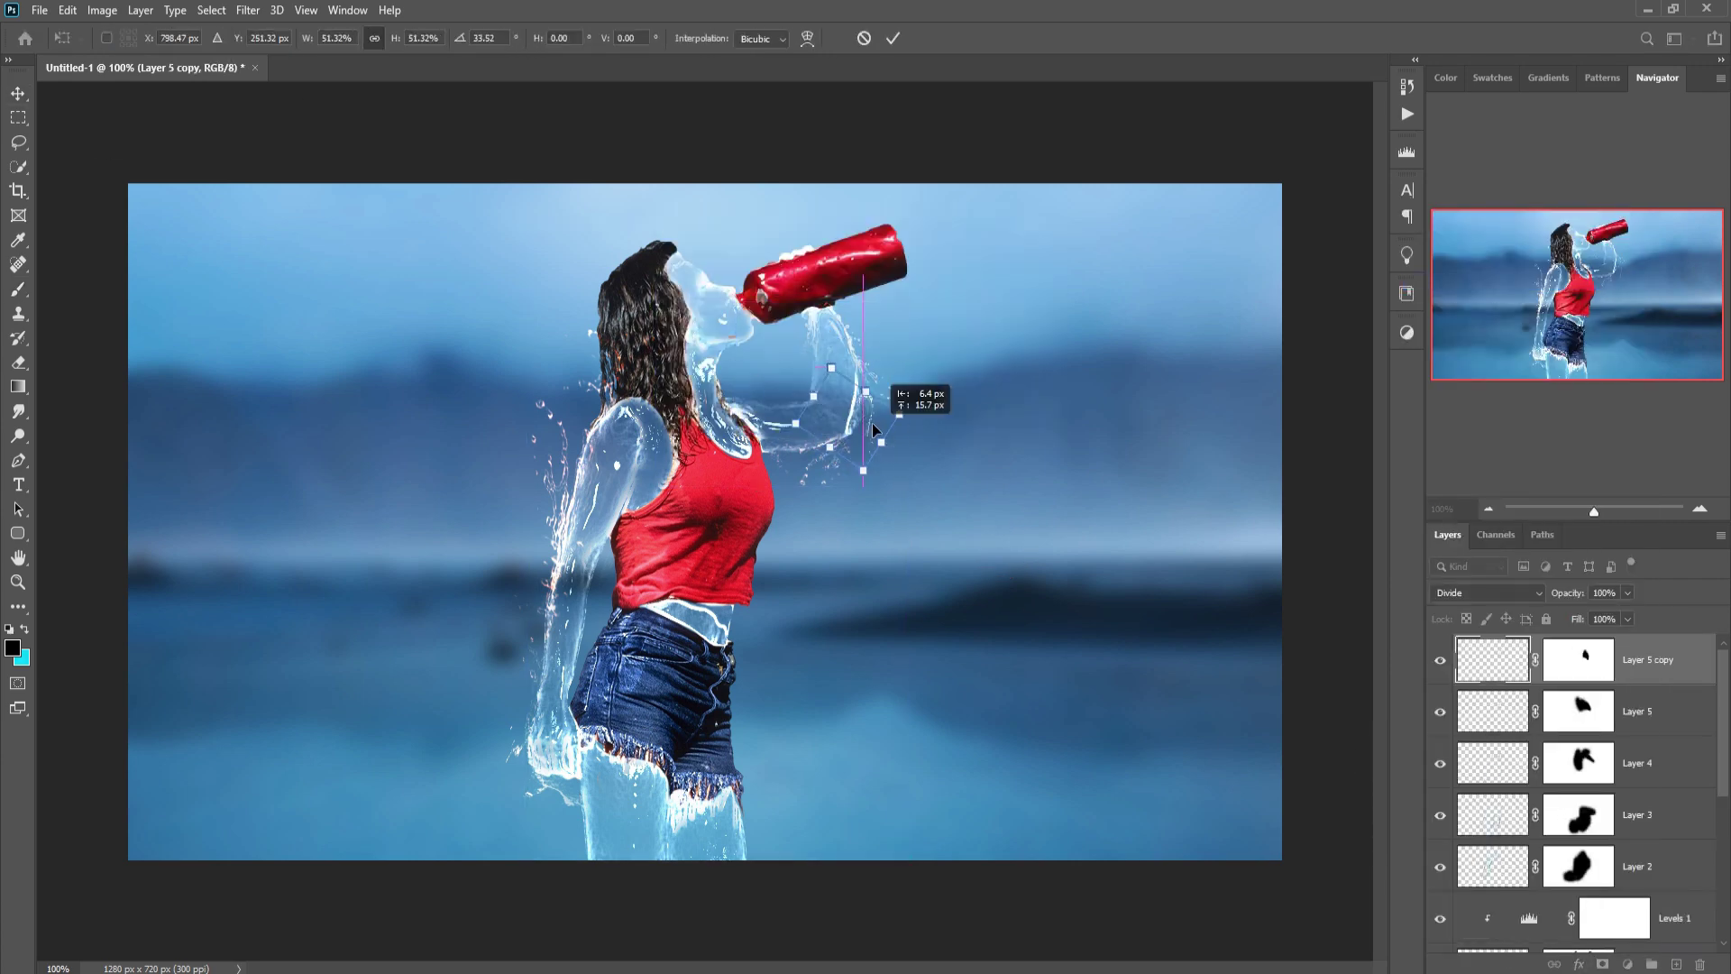
pyautogui.press('Down')
pyautogui.press('Down')
pyautogui.press('Down')
pyautogui.press('Down')
pyautogui.press('Down')
pyautogui.press('Return')
pyautogui.press('b')
# - Copy the splash from the agua PNG in again and move its layer below the figure, above the lake layers
pyautogui.press('v')
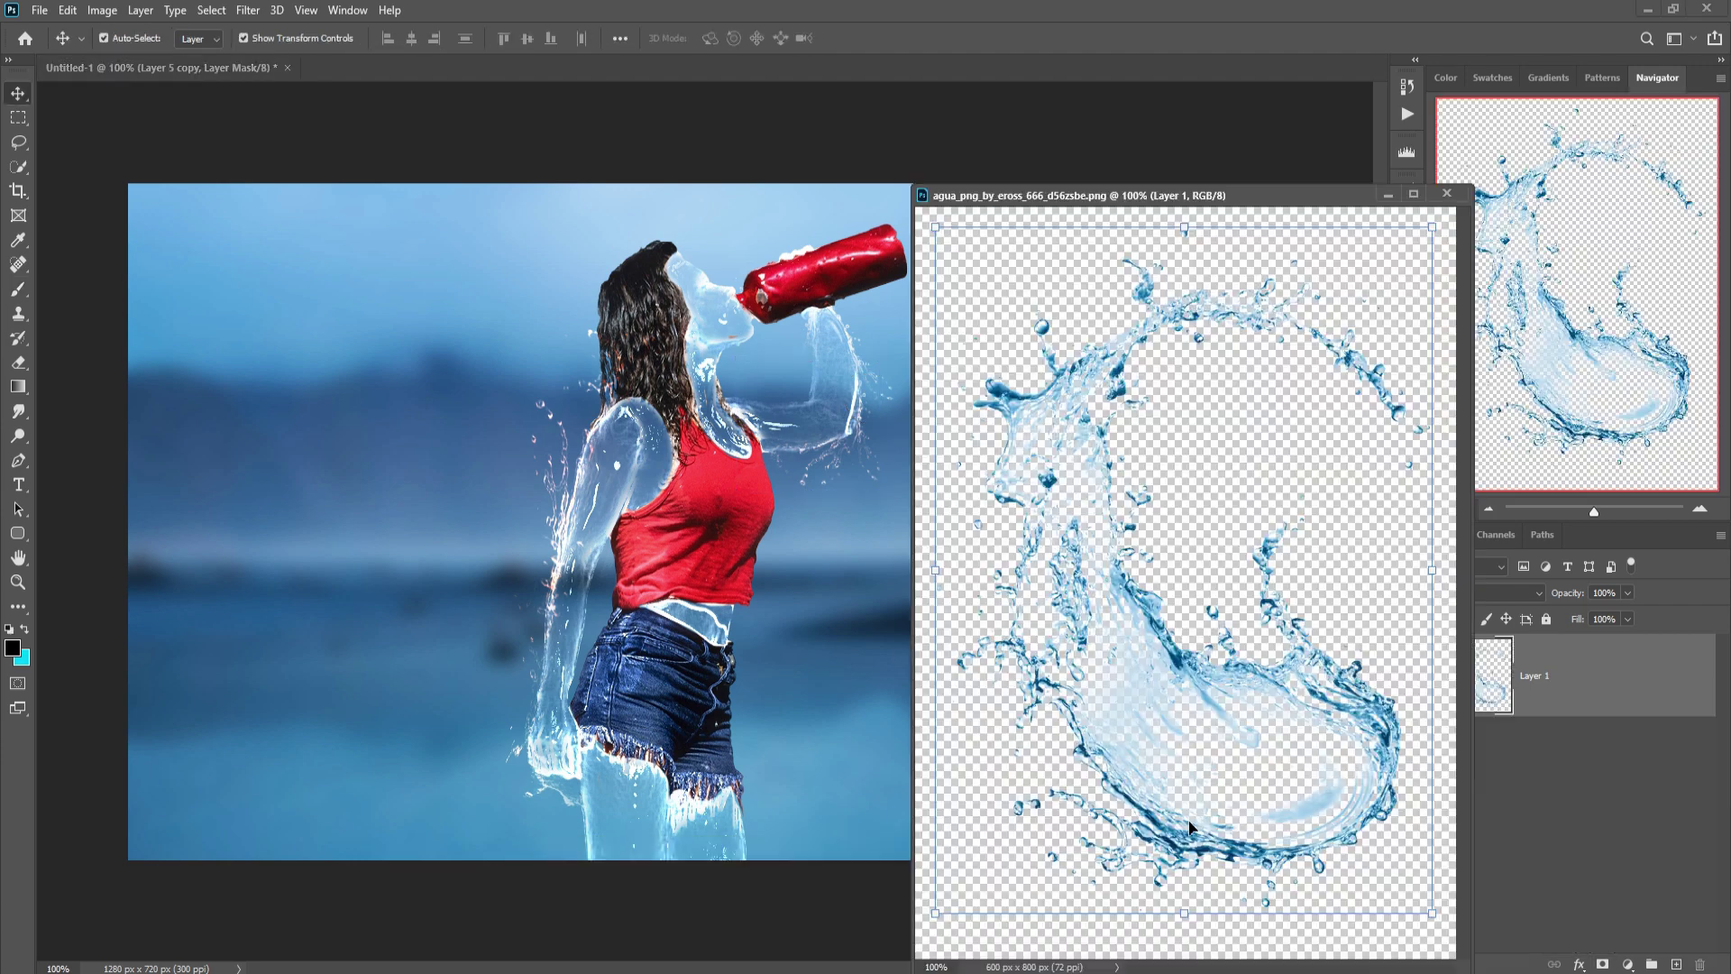
pyautogui.moveTo(1172, 505)
pyautogui.mouseDown()
pyautogui.moveTo(910, 577)
pyautogui.moveTo(558, 577)
pyautogui.moveTo(532, 649)
pyautogui.mouseUp()
pyautogui.moveTo(1649, 684); pyautogui.dragTo(1649, 793)
# - Scale the new splash to about 87.4% and position it around the legs behind the woman
pyautogui.moveTo(964, 385); pyautogui.dragTo(868, 476)
pyautogui.moveTo(721, 757); pyautogui.dragTo(807, 694)
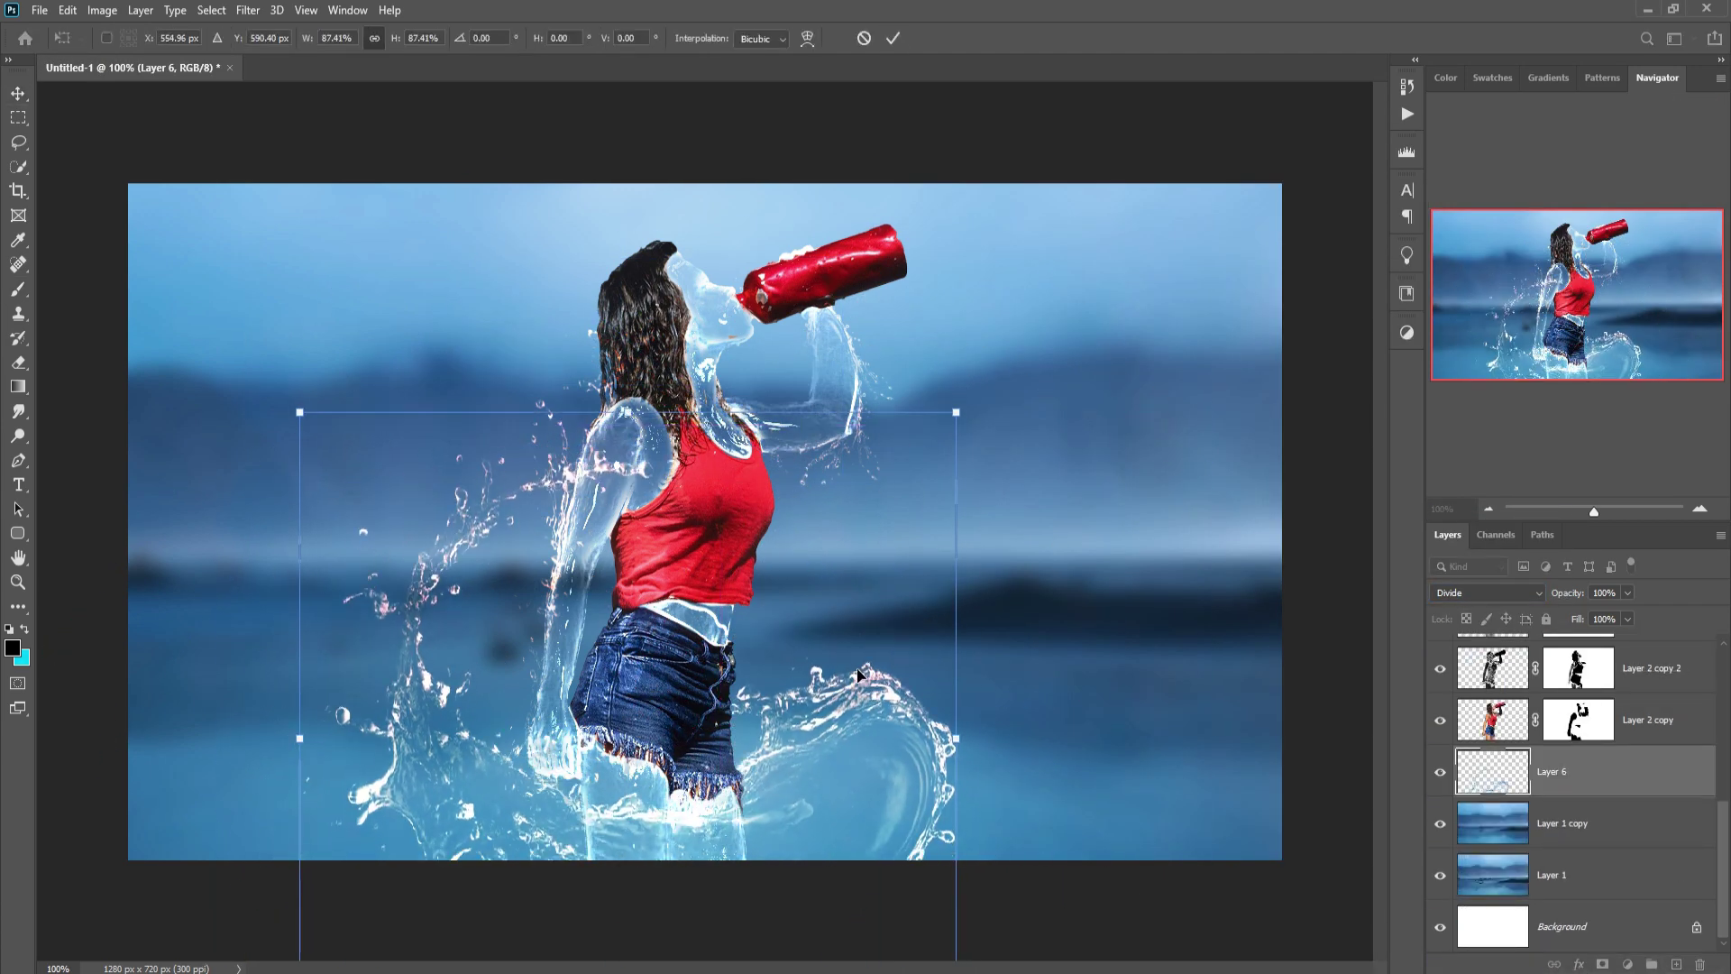
pyautogui.press('Return')
# - Add a layer mask to the splash behind the woman and paint out the water overlapping her shoulder
pyautogui.click(1602, 964)
pyautogui.press('b')
pyautogui.moveTo(636, 473); pyautogui.dragTo(604, 487)
pyautogui.press('v')
pyautogui.click(1142, 162)
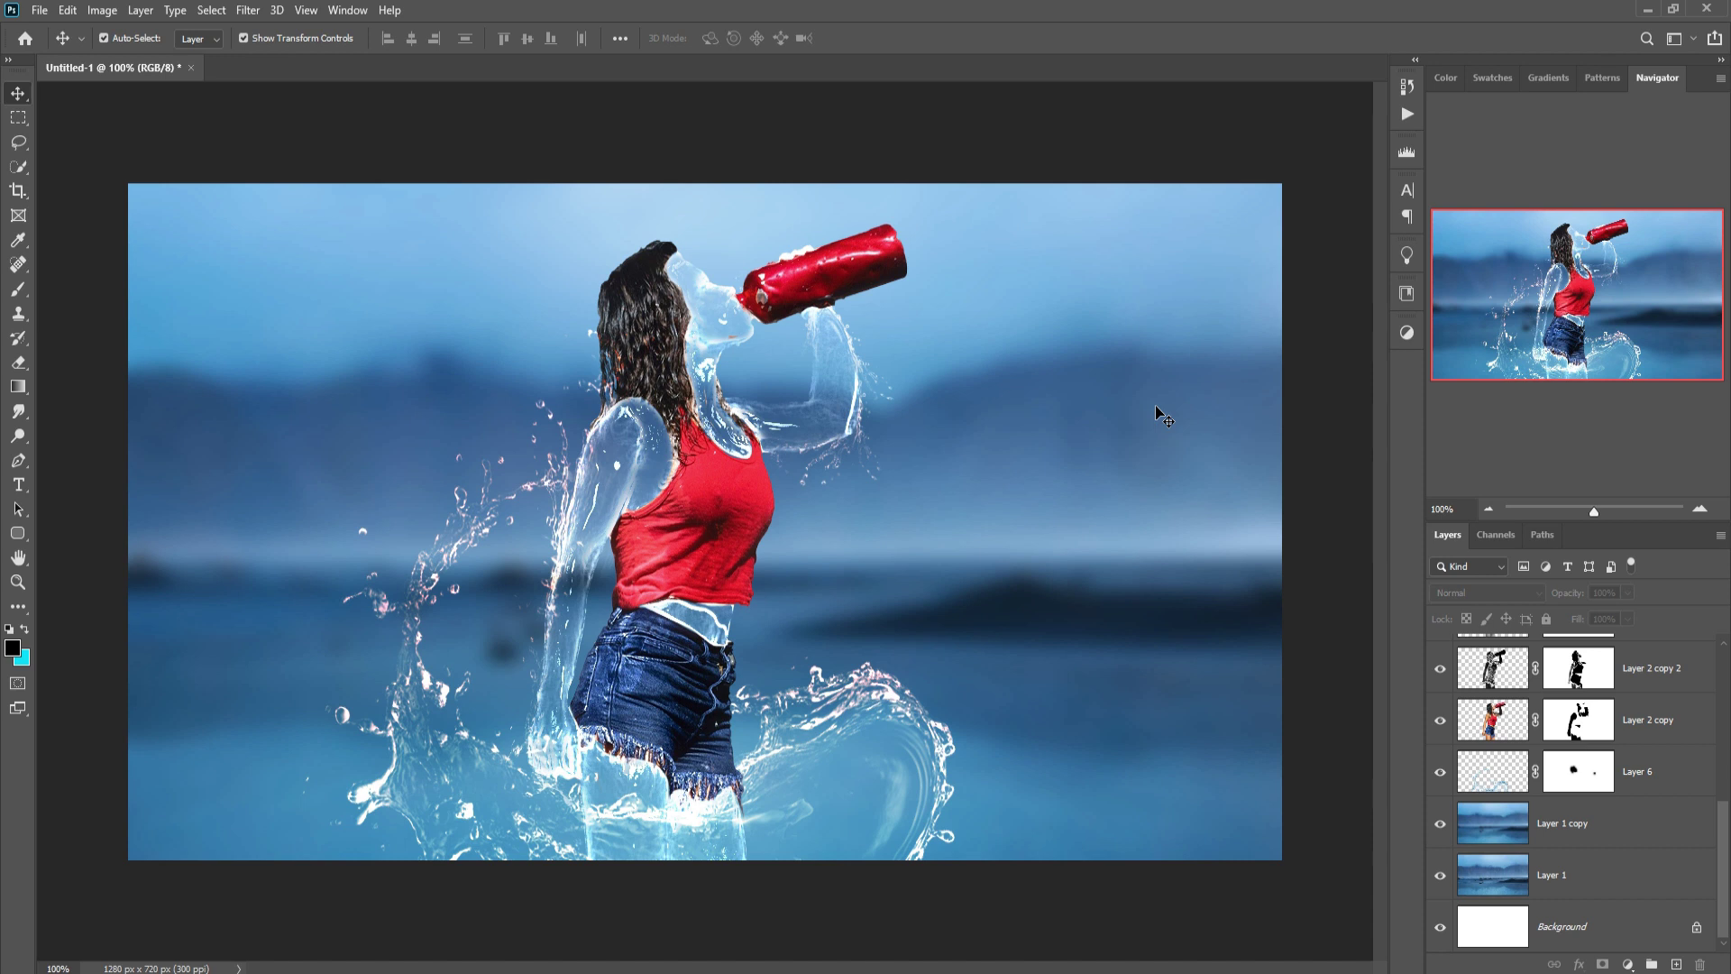